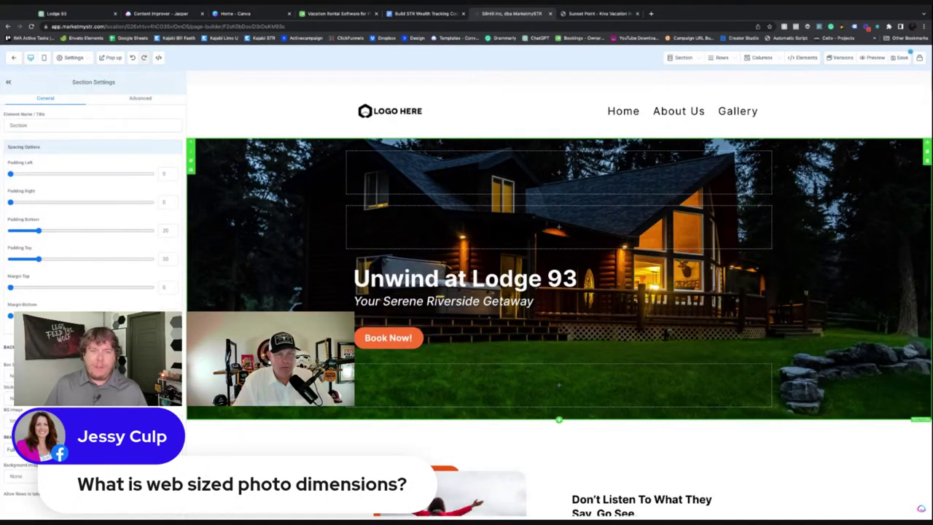
Replace the placeholder heading and lorem ipsum paragraph with the Olney, Montana heading and Lodge 93 text
scroll(575, 394, down, 3)
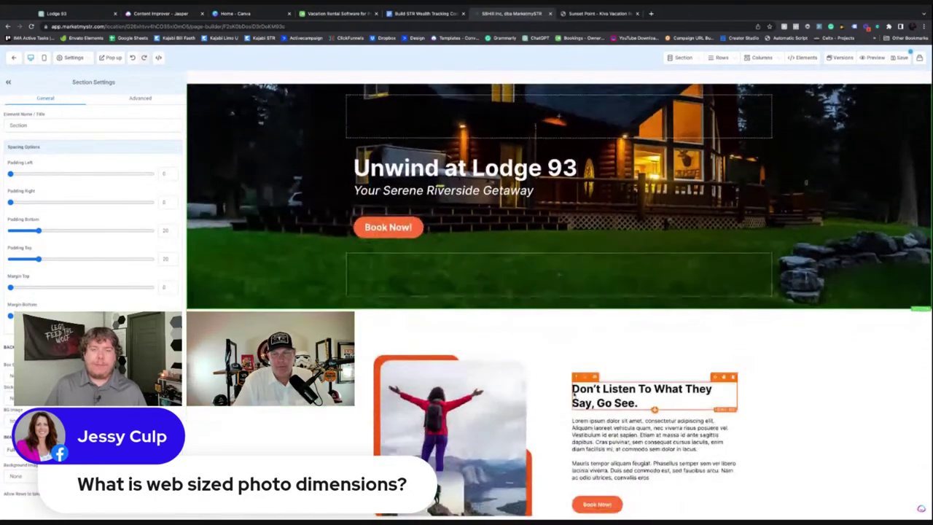
scroll(575, 394, up, 3)
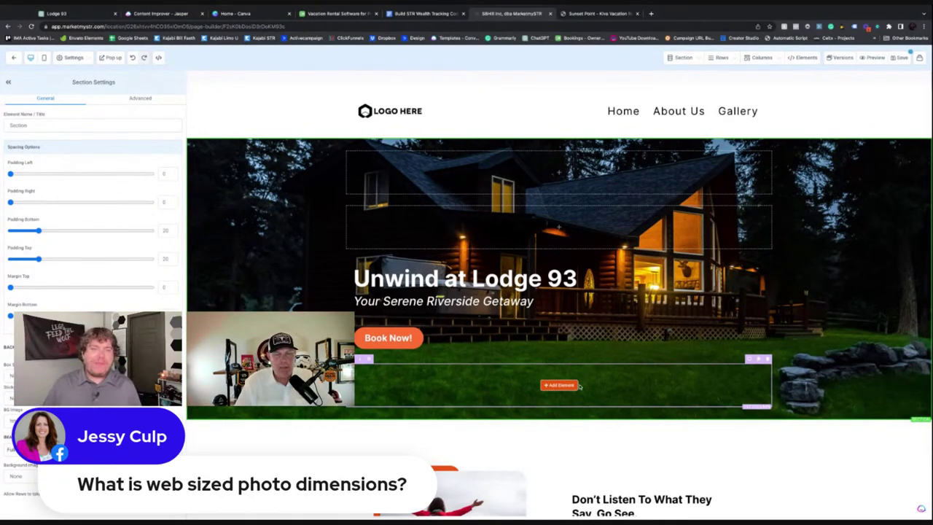
scroll(580, 386, down, 3)
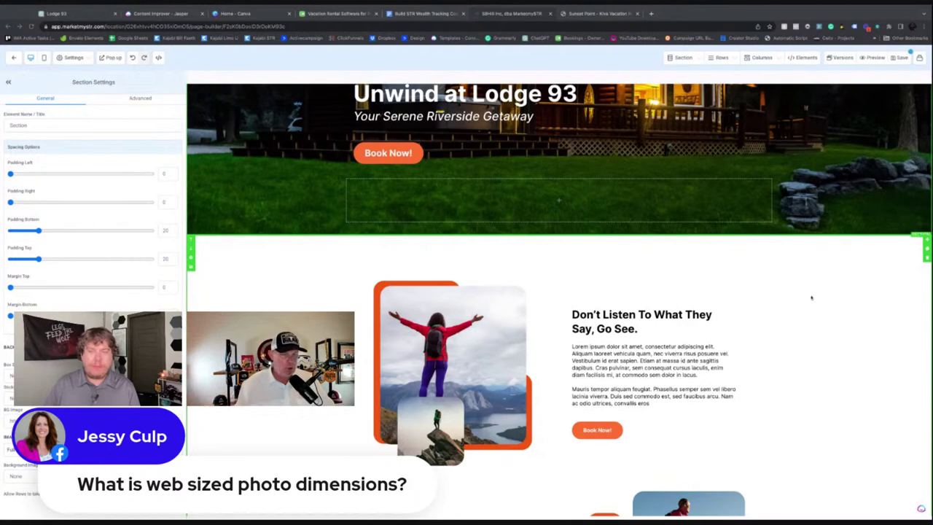
click(654, 328)
key(ctrl+a)
text(Escape to Olney, Montana and discover the ultimate blend of serenity, adventure, and family fun.)
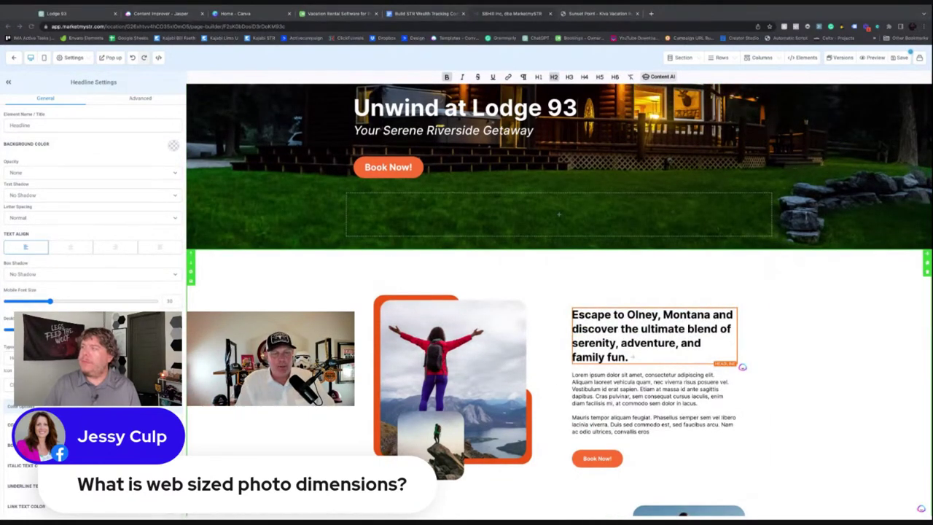
click(657, 392)
key(ctrl+a)
text(Unwind at Lodge 93, your idyllic getaway by the river in peaceful Olney, Montana. Immerse yourself in the natural serenity and make lasting memories with your loved ones. Whether you crave a calm escape or thrilling outdoor pursuits, Lodge 93 delivers exceptional comfort and excitement. Don't miss out on this unforgettable experience!)
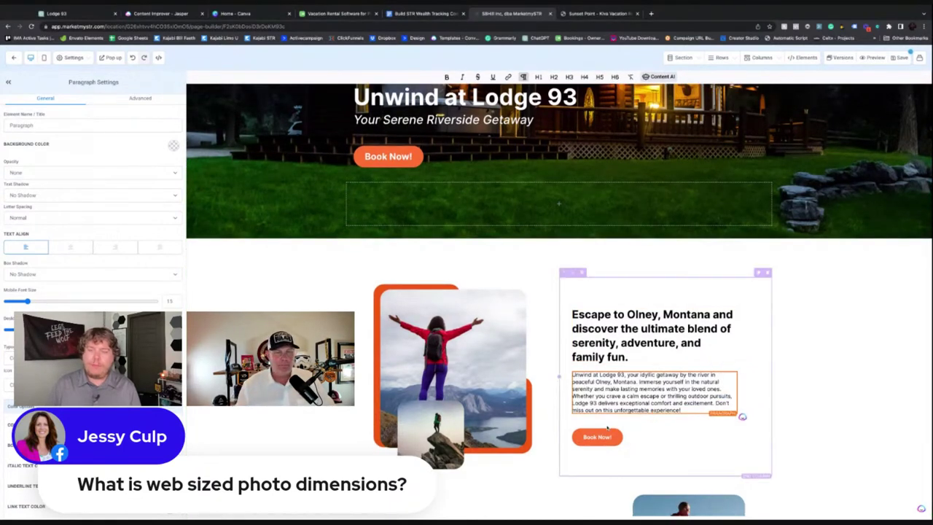
Set the Book Now button's background colour to black
click(594, 430)
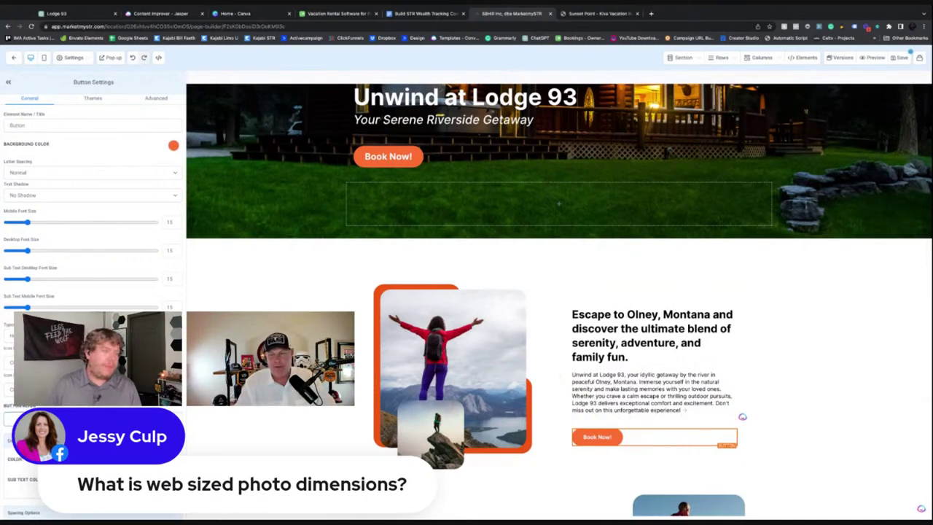
click(173, 145)
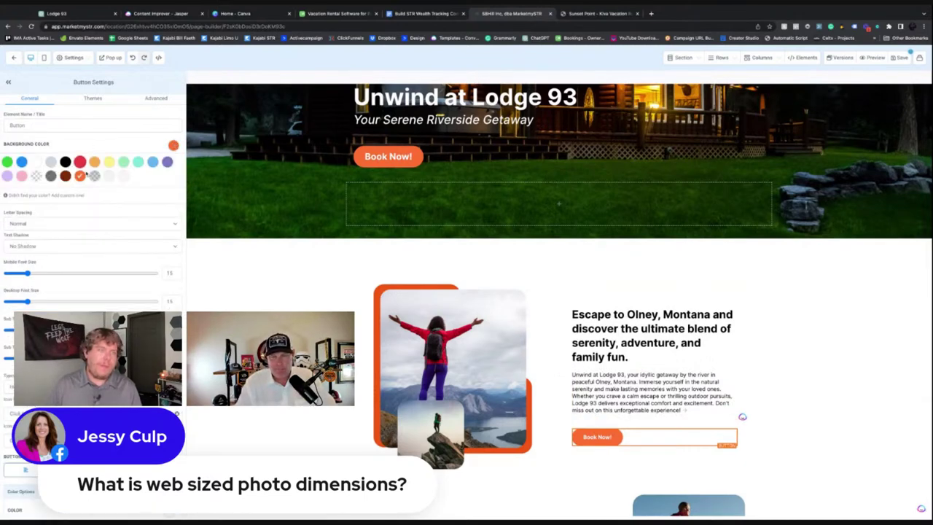
click(65, 162)
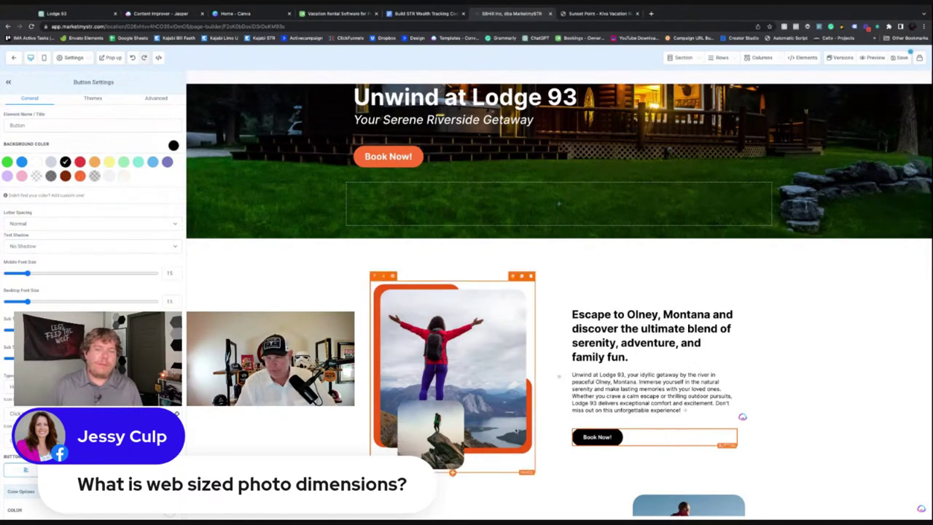
click(836, 422)
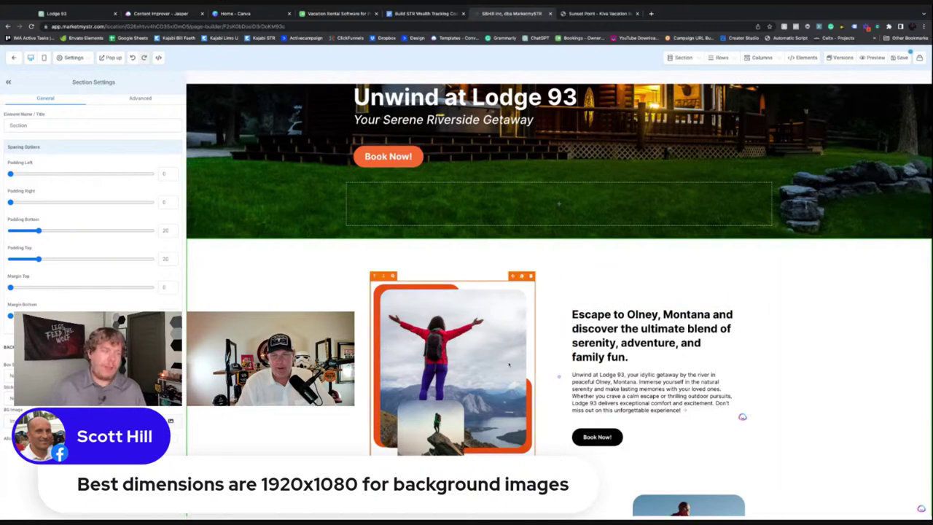
scroll(504, 366, up, 1)
scroll(503, 366, up, 1)
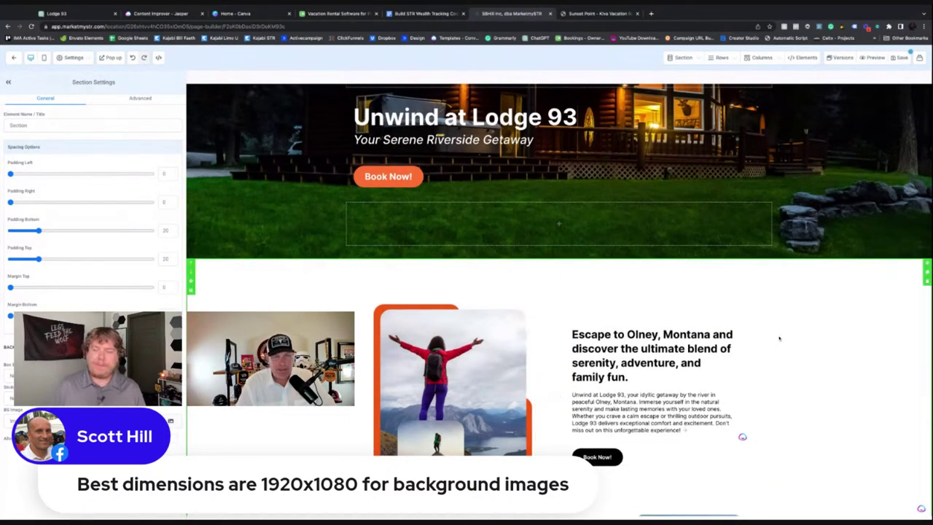
scroll(828, 333, down, 4)
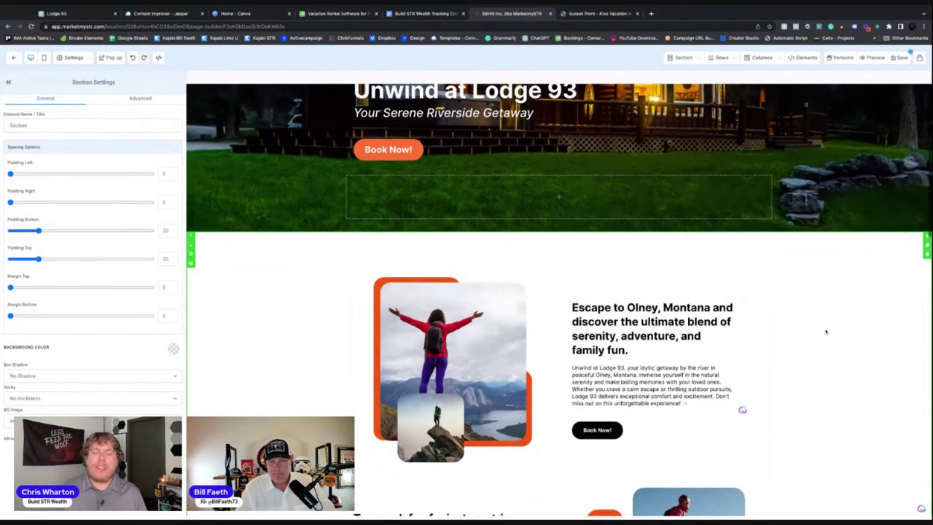
click(641, 350)
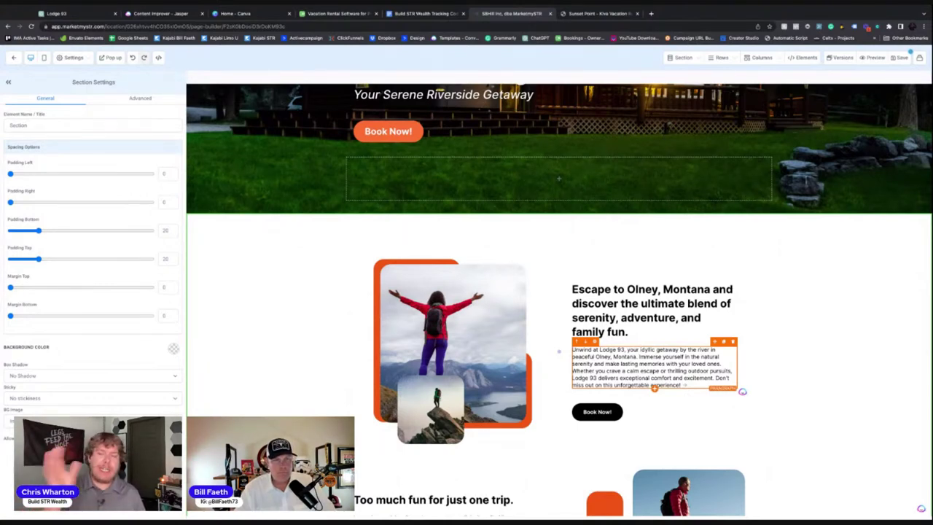
click(660, 318)
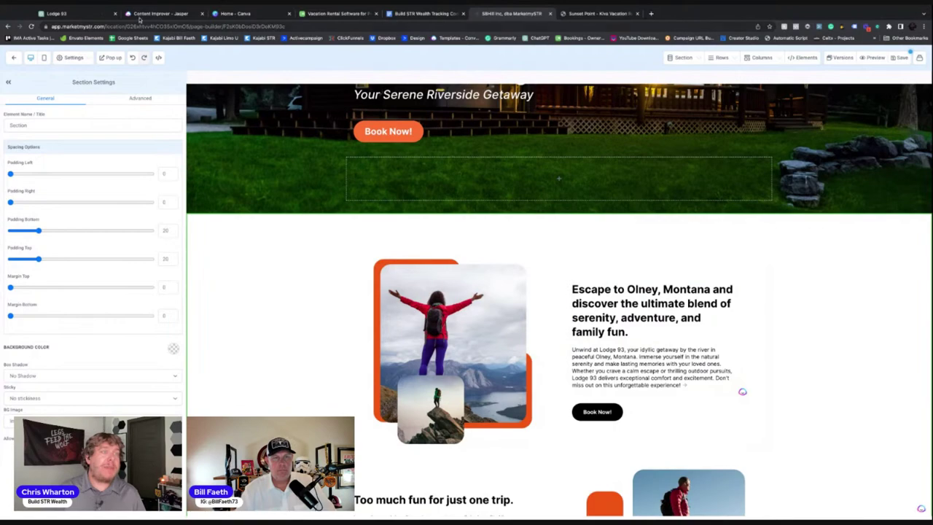
Copy the first Summer Adventures bullet about the Stillwater River from the Lodge 93 chat
click(88, 13)
scroll(522, 372, up, 10)
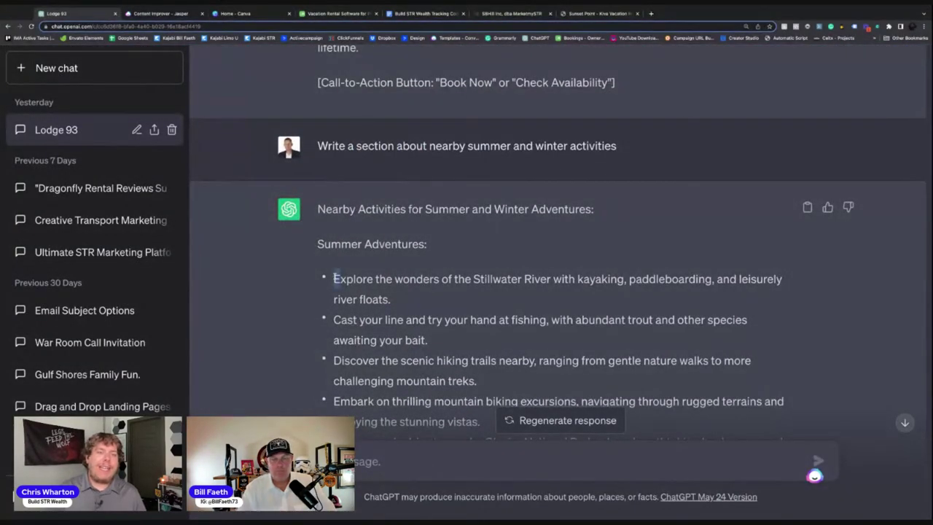
drag(334, 279, 391, 299)
key(ctrl+c)
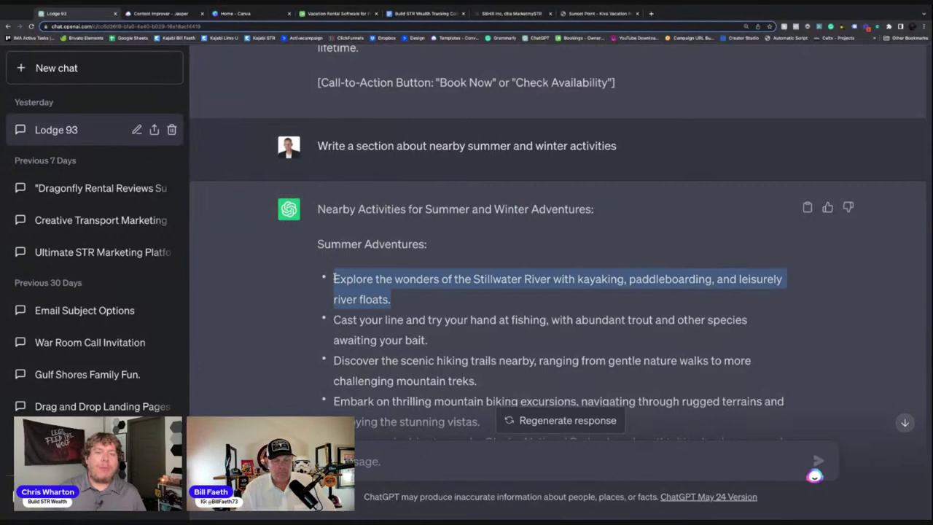
click(162, 13)
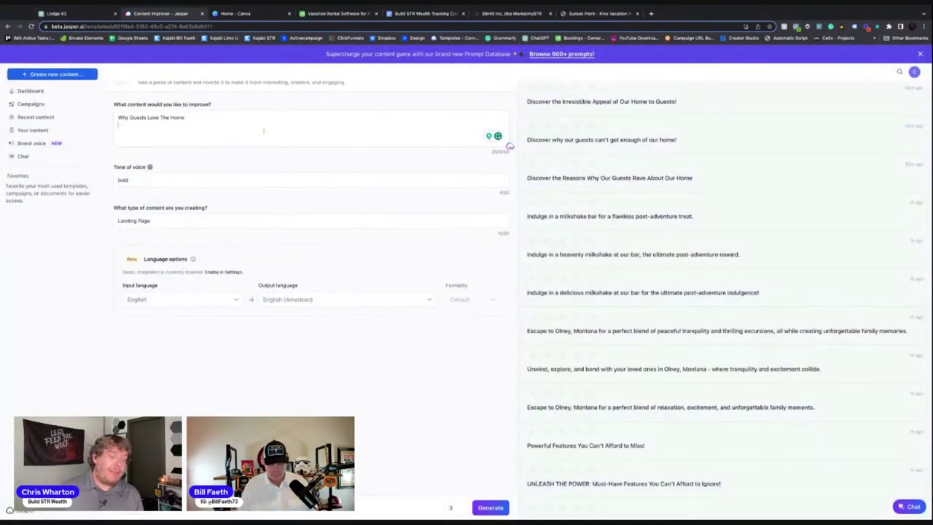
Replace the Content Improver input with the Stillwater River bullet and generate rewrites
key(ctrl+a)
key(ctrl+v)
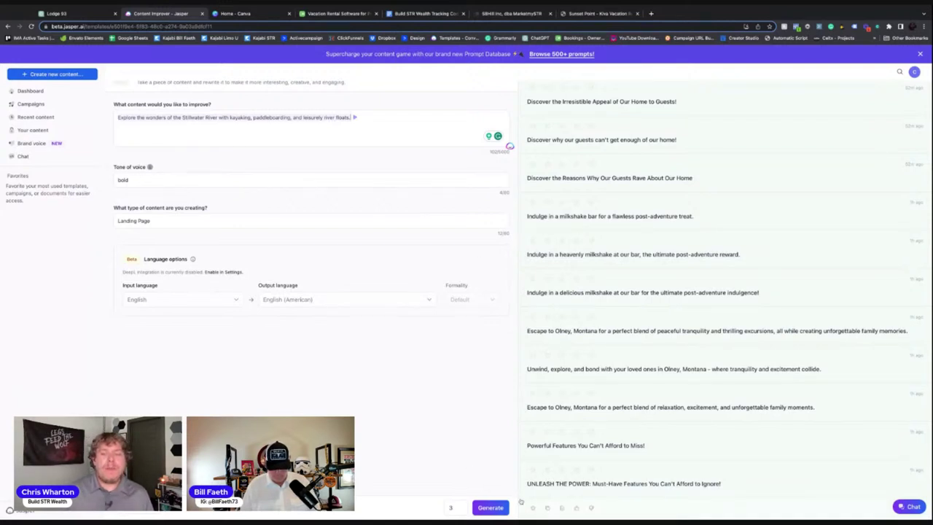
click(491, 507)
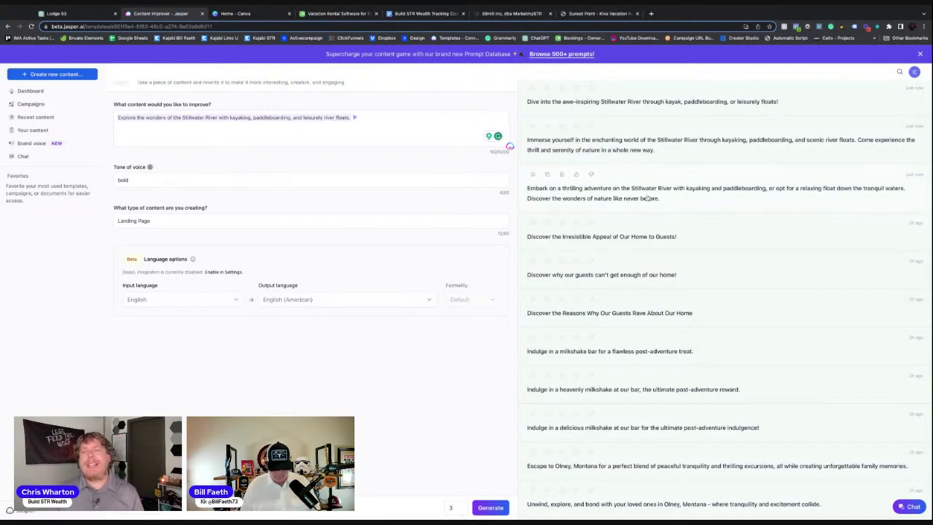
Check the Sunset Point listing on Kiva Vacation Rentals, then return to the Lodge 93 builder
click(580, 14)
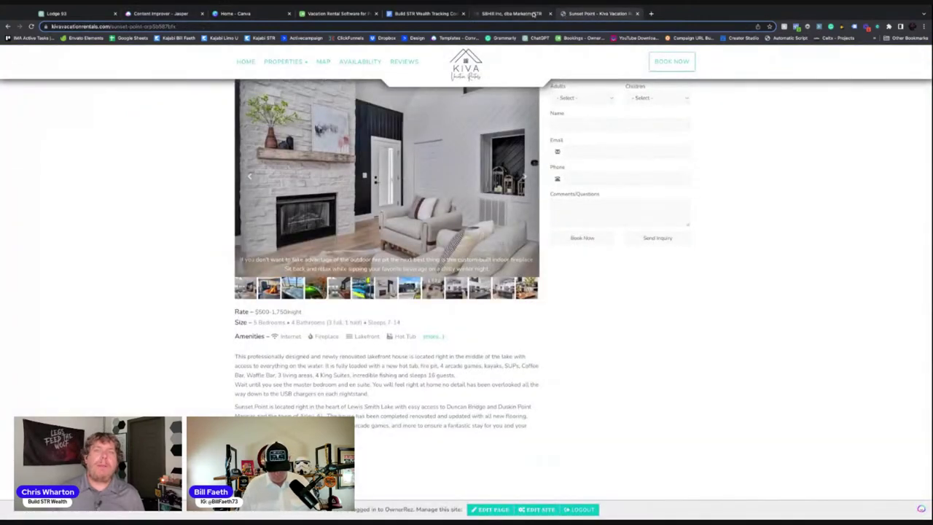
click(537, 14)
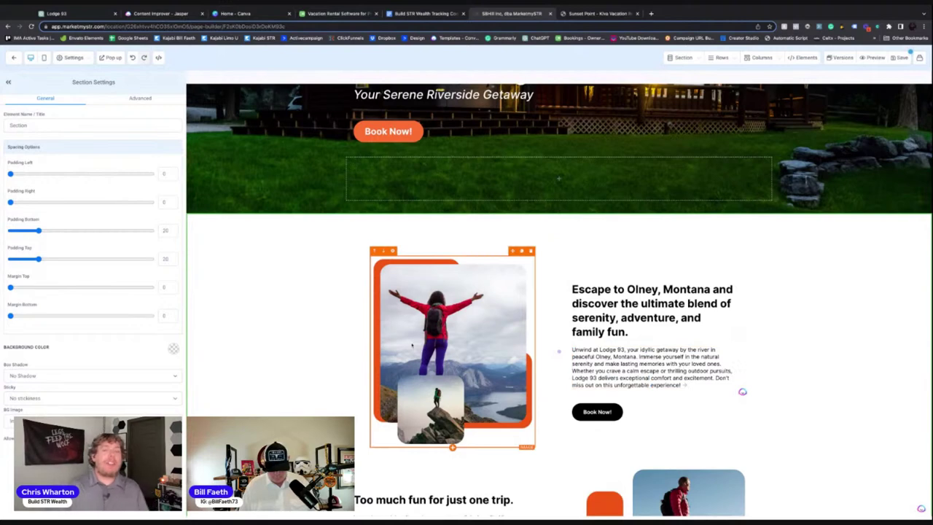
Create a new custom-size Canva design of 2000 × 2000 px
click(241, 14)
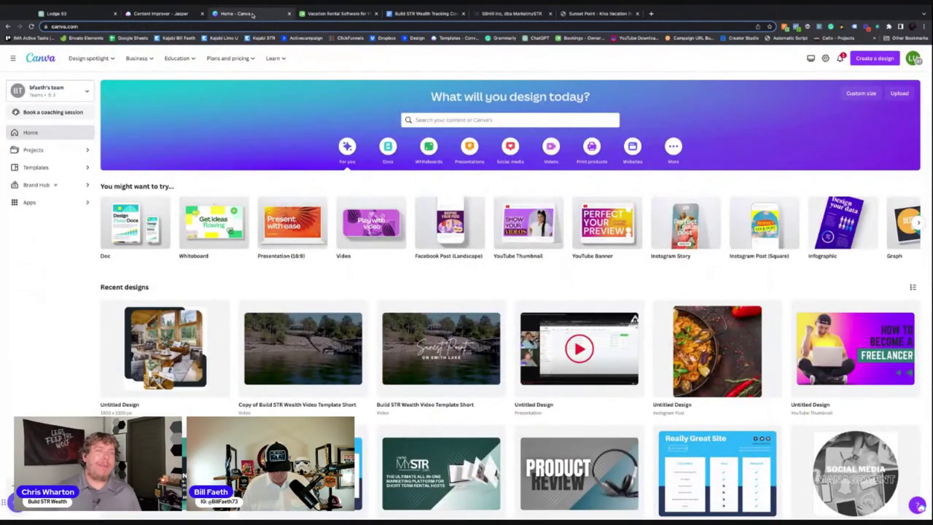
click(875, 58)
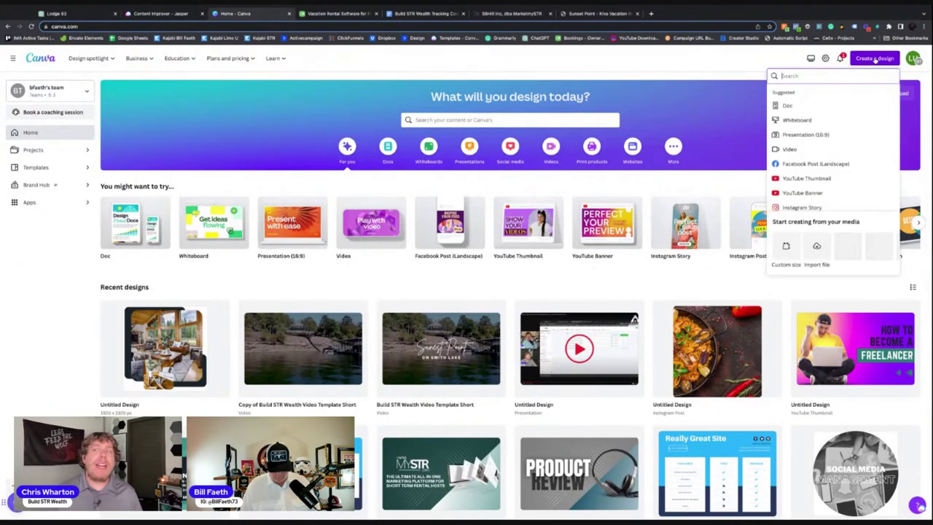
click(786, 246)
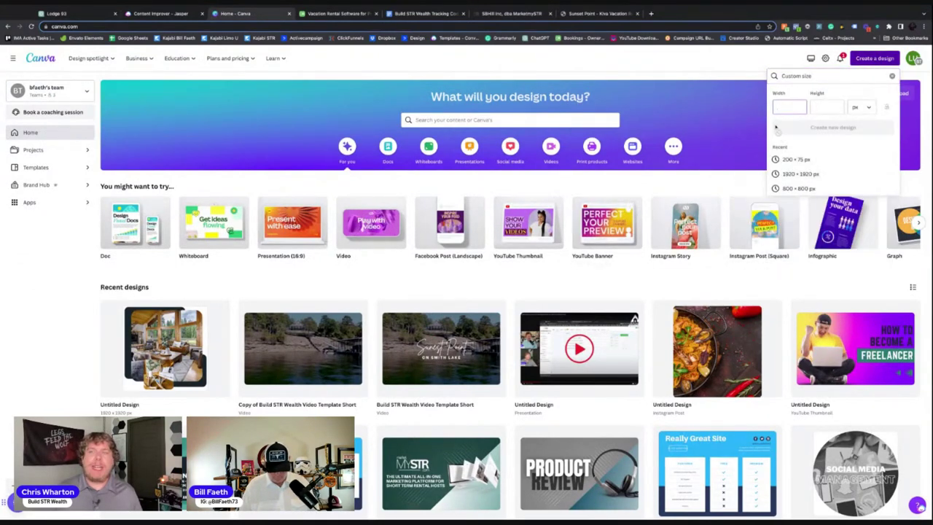
text(2000)
key(Tab)
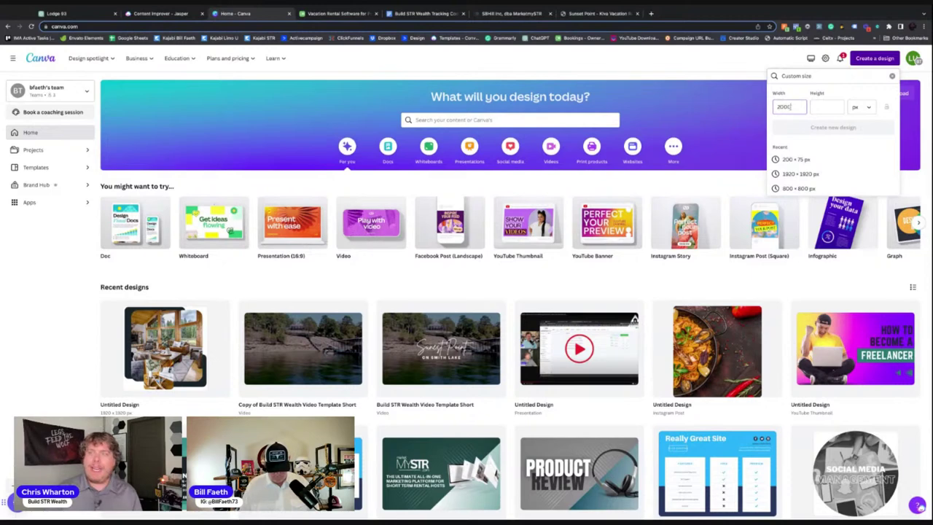
text(2000)
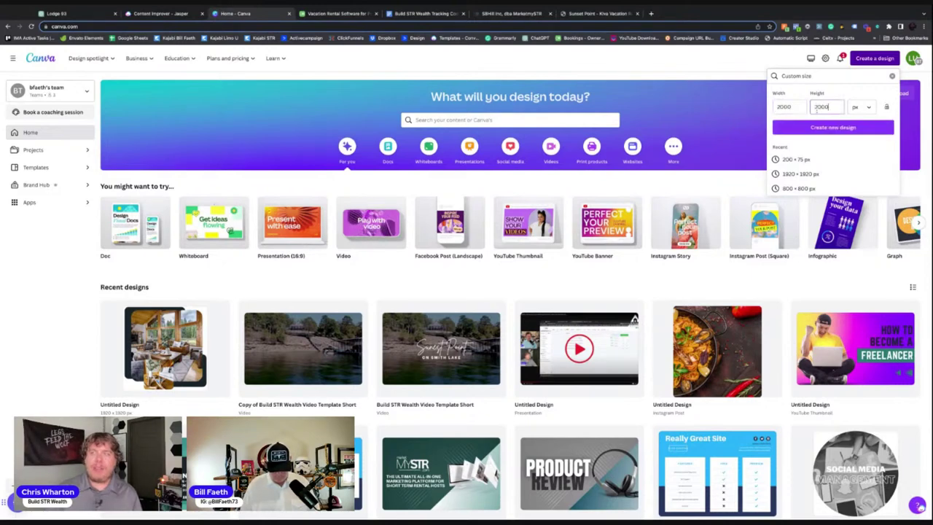
click(824, 128)
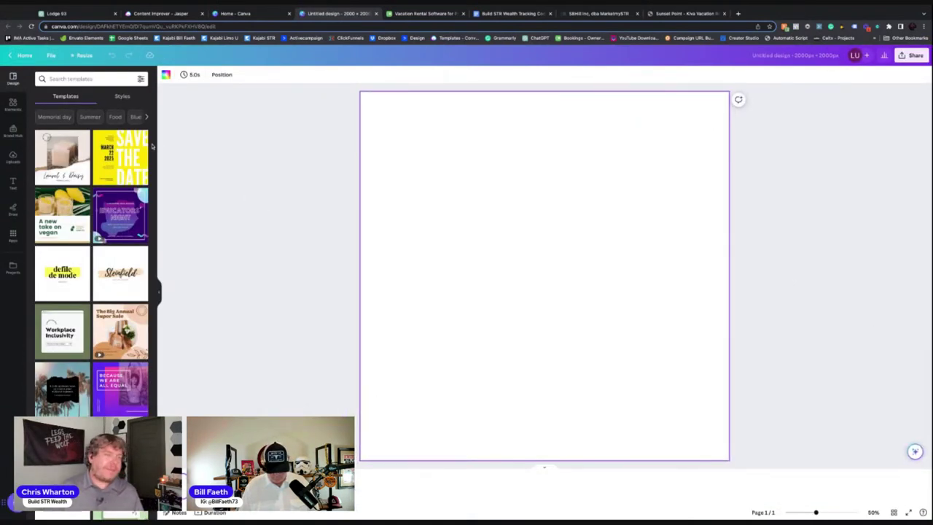
click(12, 104)
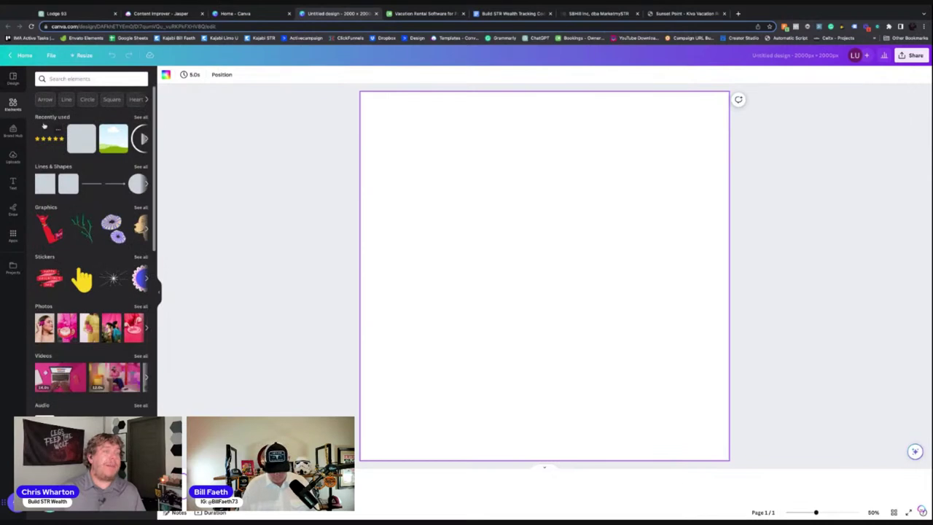
click(88, 80)
scroll(91, 313, down, 8)
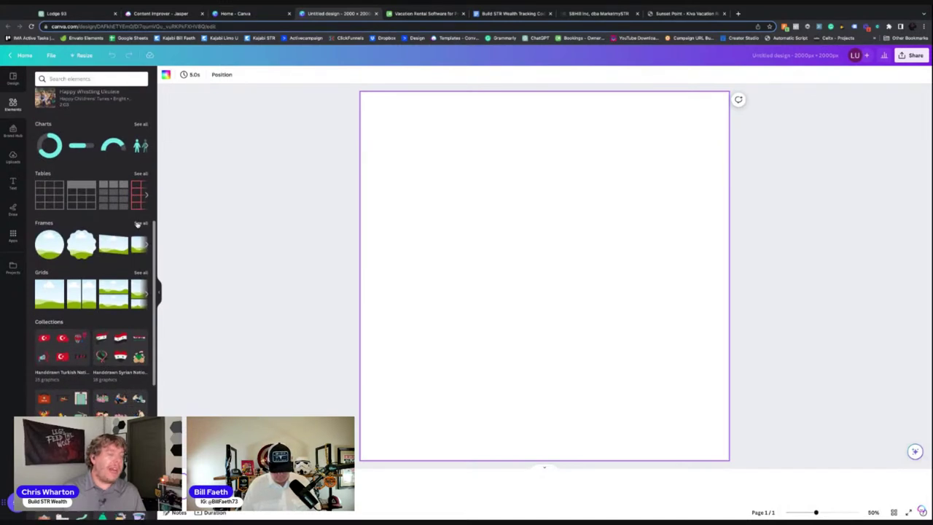
click(139, 223)
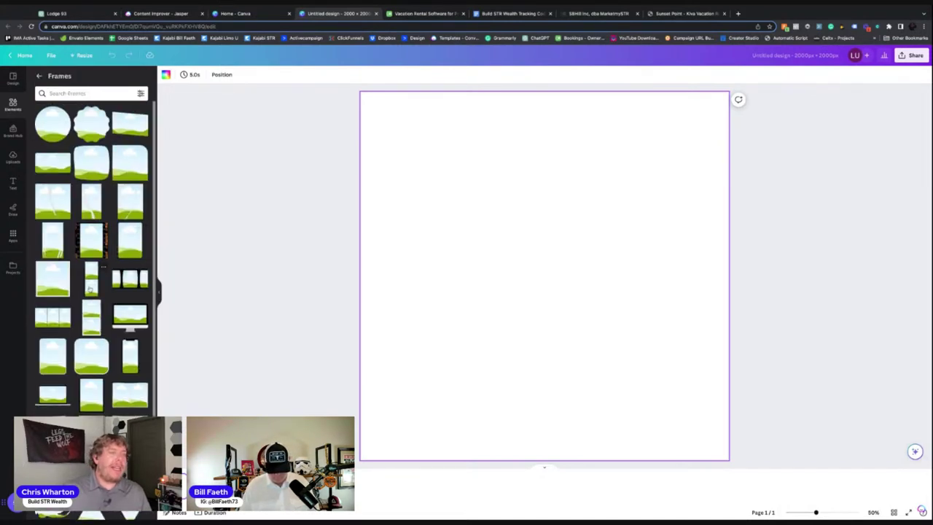
scroll(90, 290, down, 10)
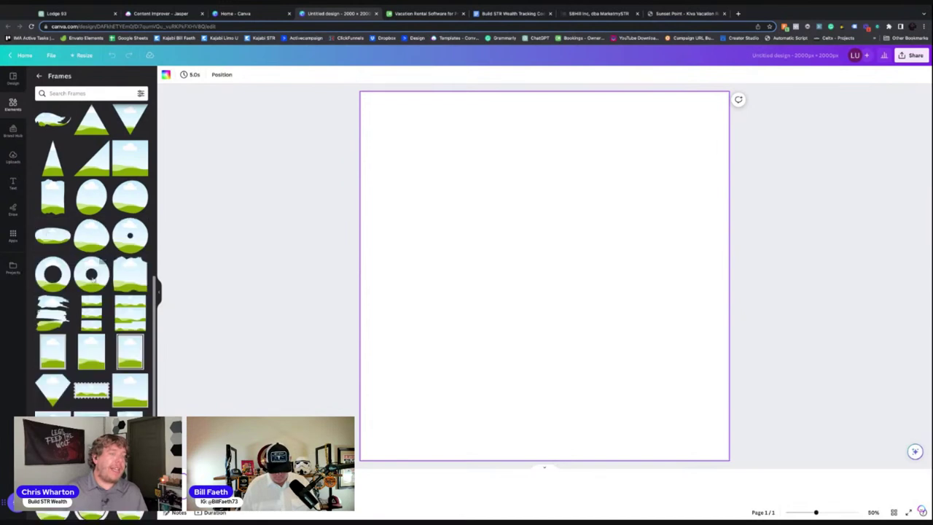
scroll(92, 276, down, 5)
scroll(91, 309, down, 6)
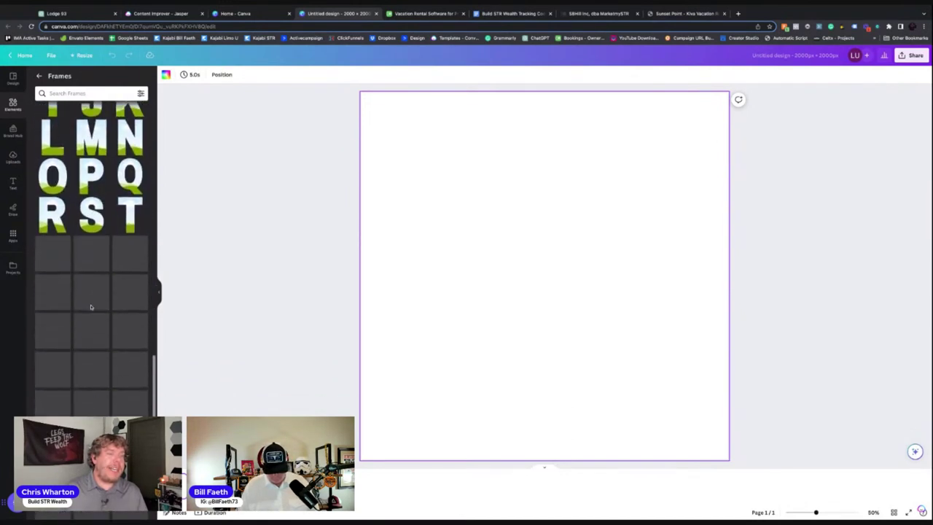
scroll(124, 372, down, 10)
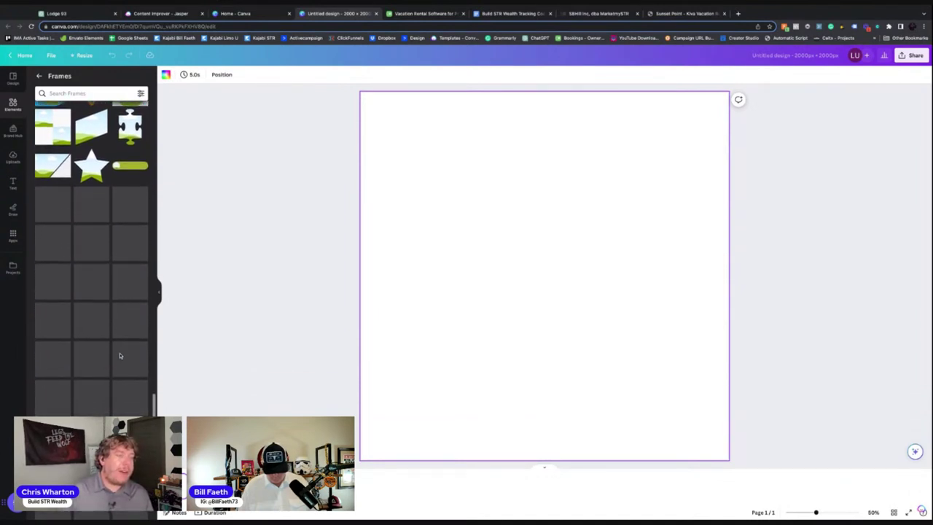
scroll(130, 356, down, 10)
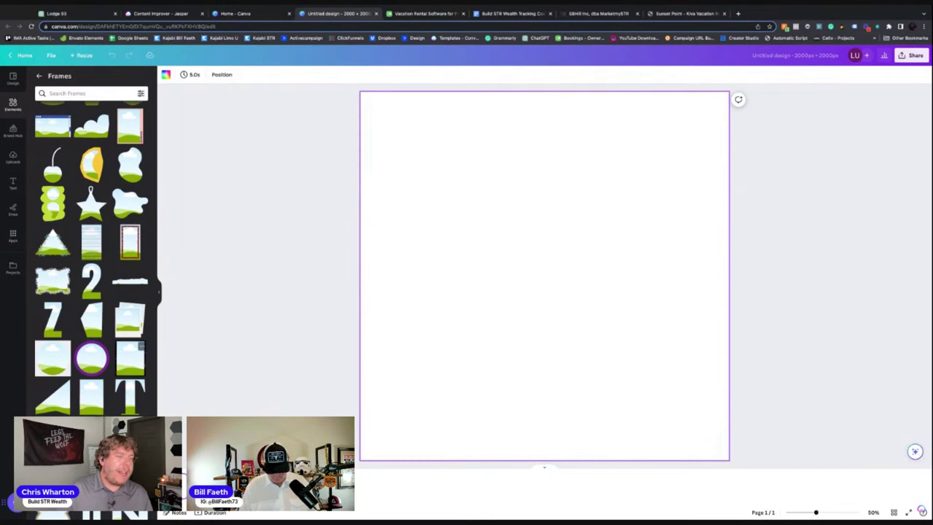
scroll(101, 186, down, 10)
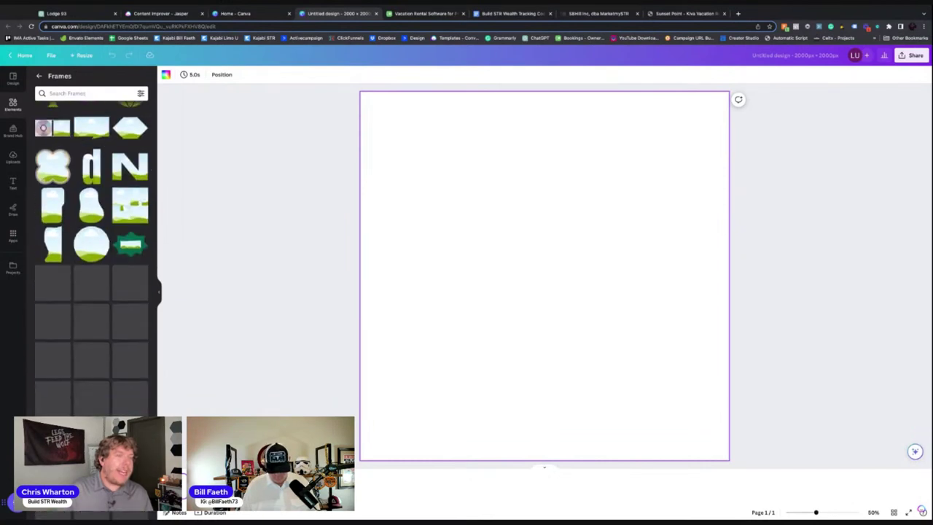
scroll(101, 187, down, 5)
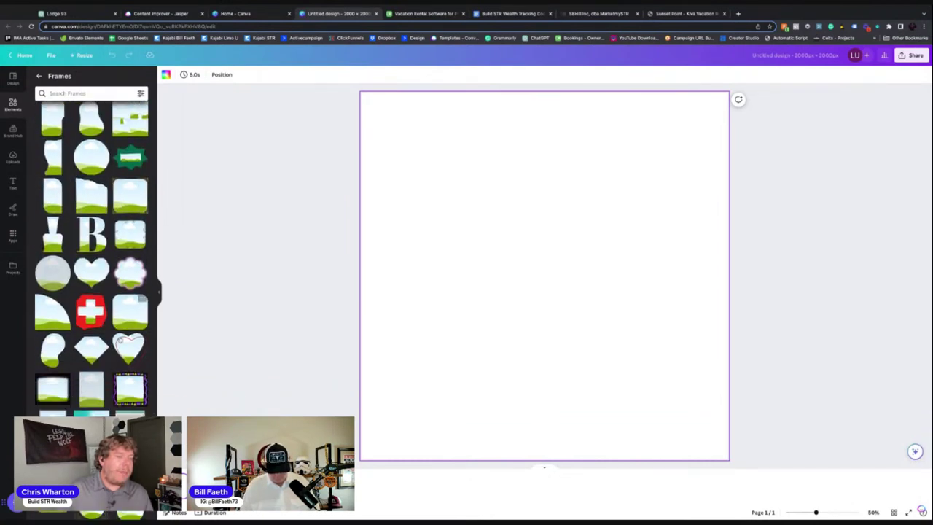
Add a large centred rounded frame and a small frame overlapping its bottom edge
click(130, 240)
drag(611, 343, 527, 255)
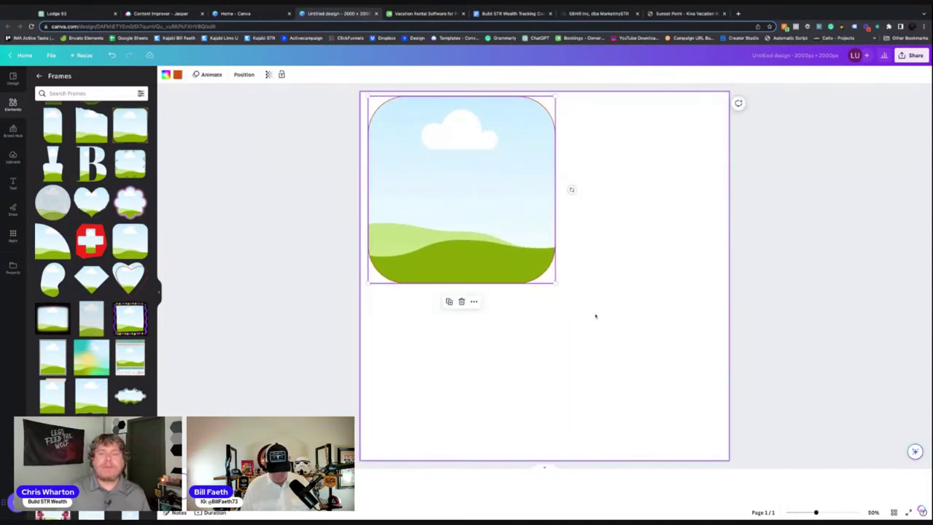
drag(556, 283, 669, 396)
drag(511, 291, 562, 330)
drag(702, 105, 509, 298)
drag(473, 329, 524, 370)
click(540, 369)
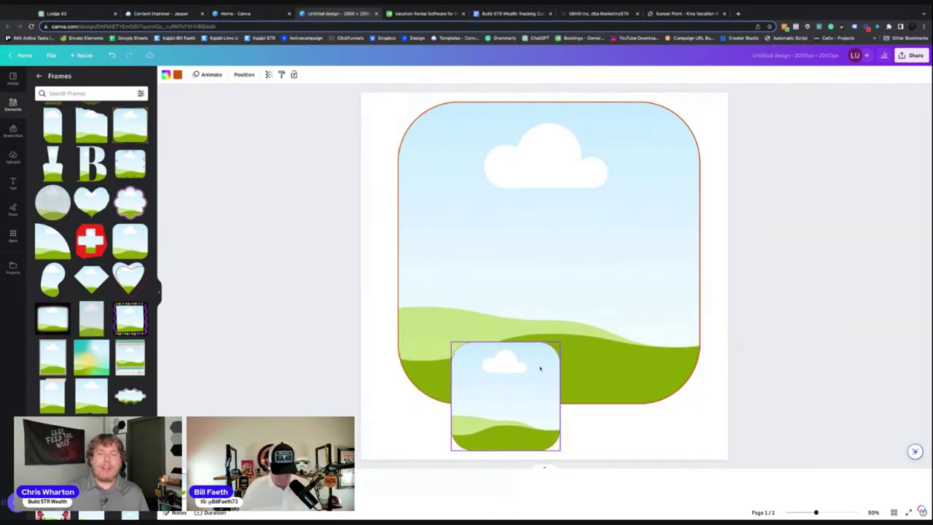
Add two orange rounded rectangles, placing the second on the right side
click(598, 13)
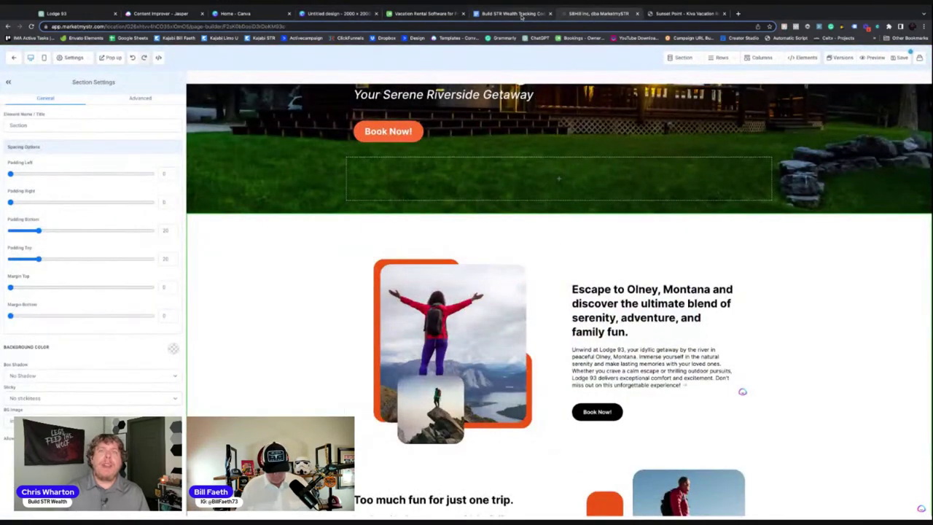
click(248, 13)
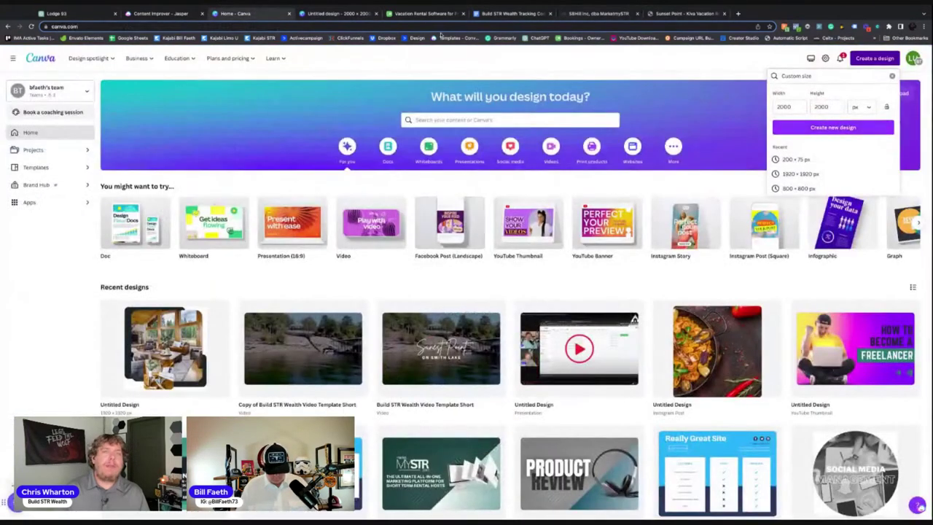
click(325, 13)
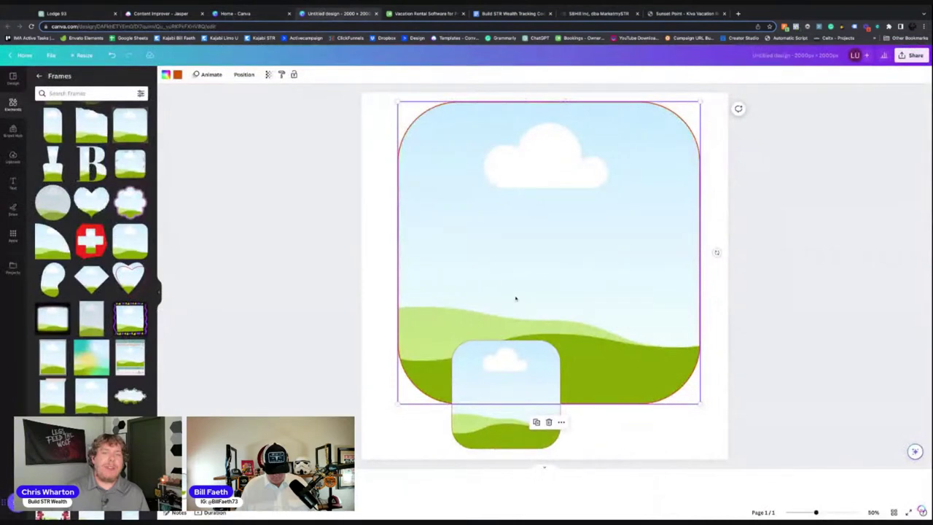
click(13, 106)
click(68, 183)
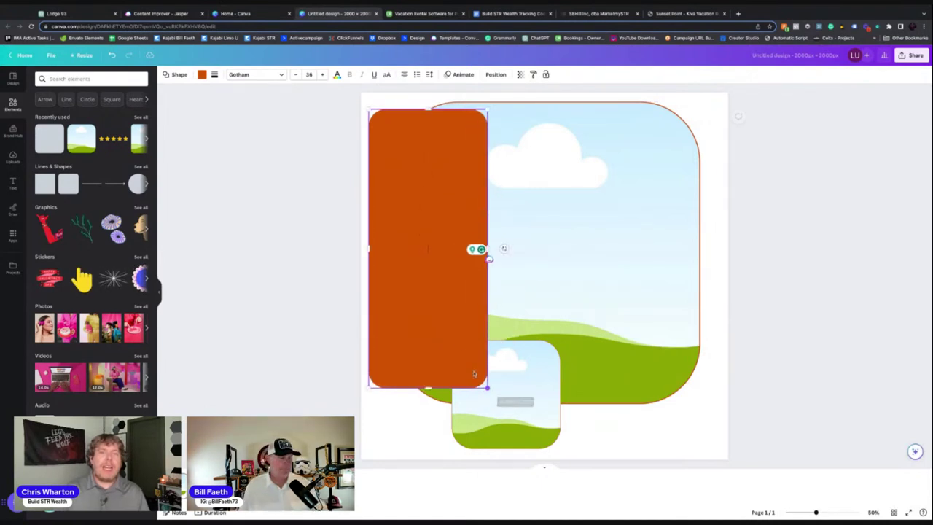
click(567, 306)
click(374, 249)
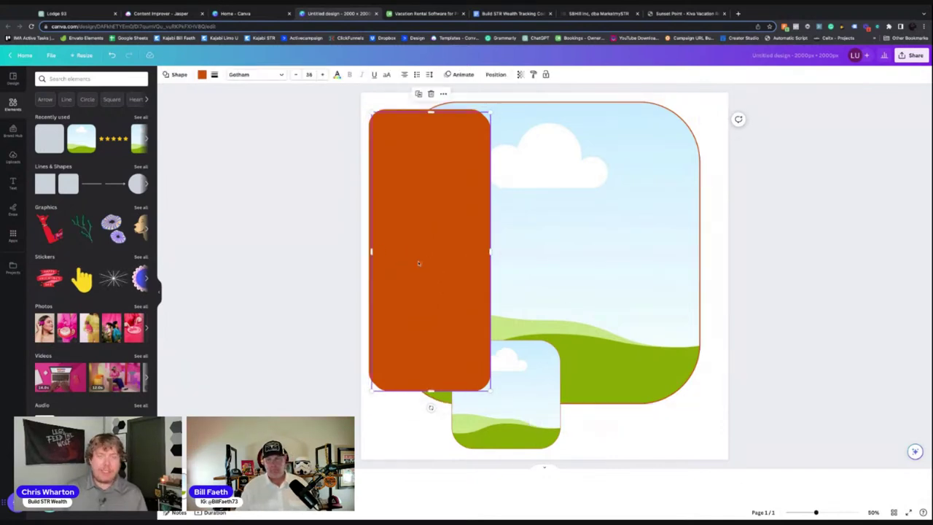
drag(597, 180, 600, 184)
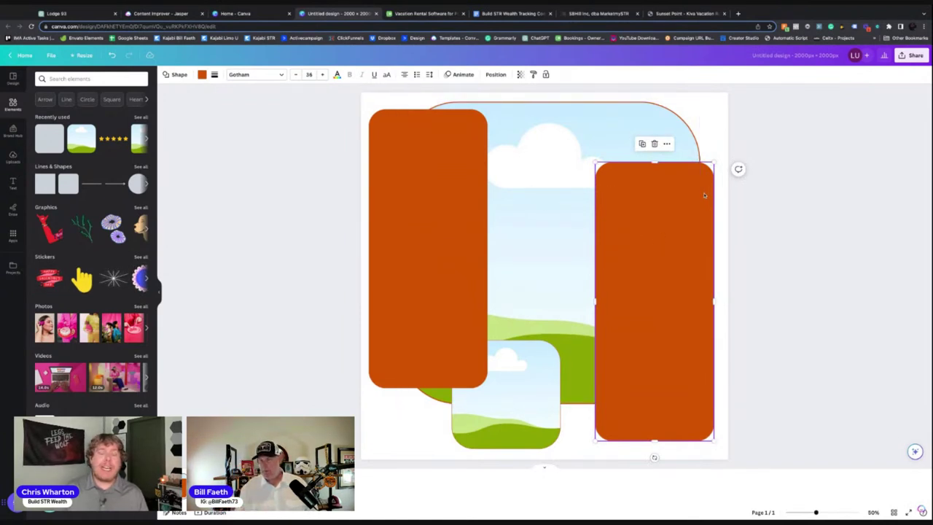
Change the large frame's outline colour to white
click(595, 129)
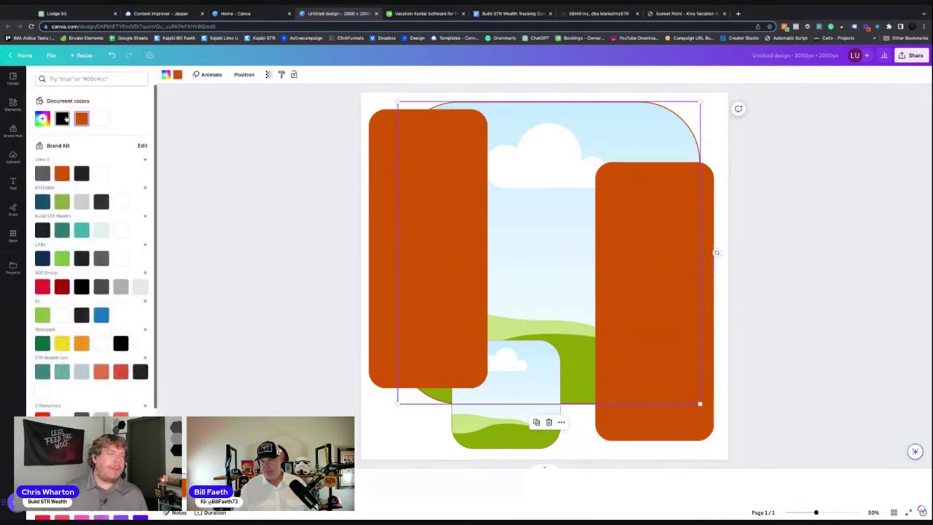
click(42, 118)
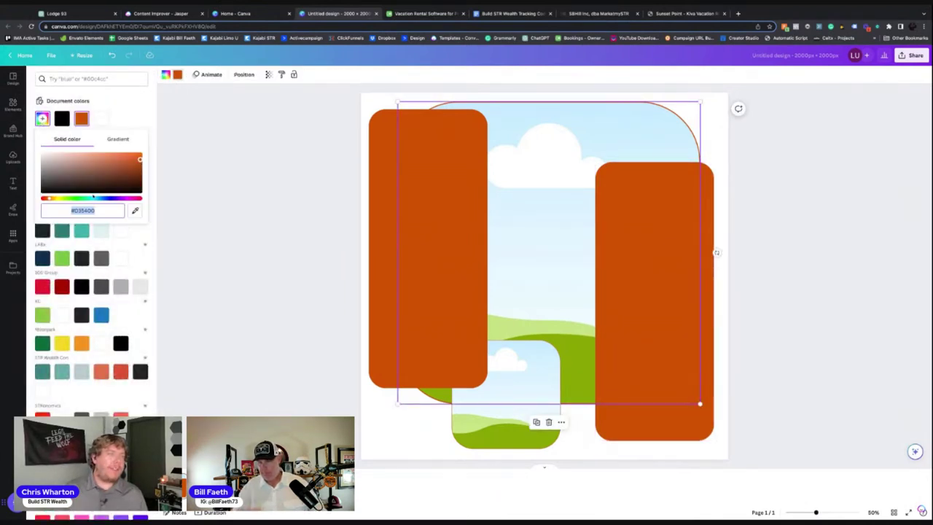
click(101, 120)
Send both orange rectangles behind the frames
click(387, 133)
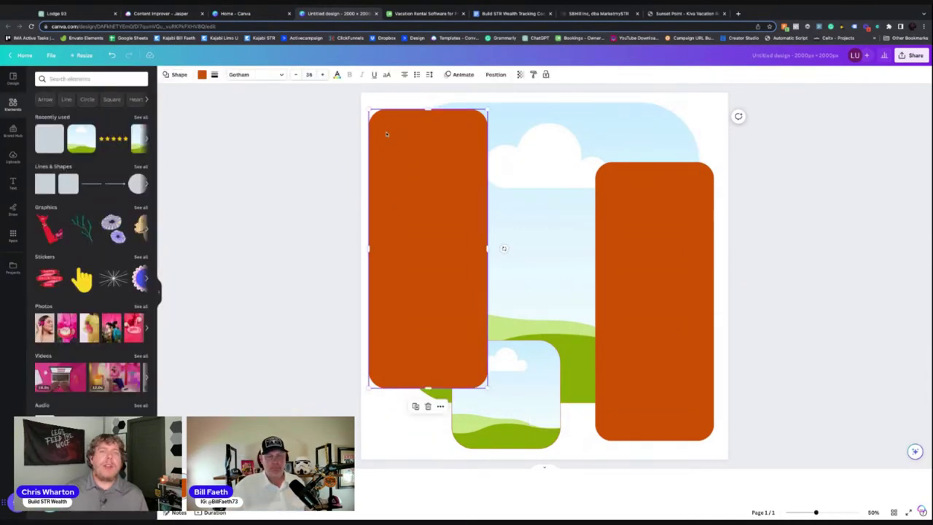
click(495, 74)
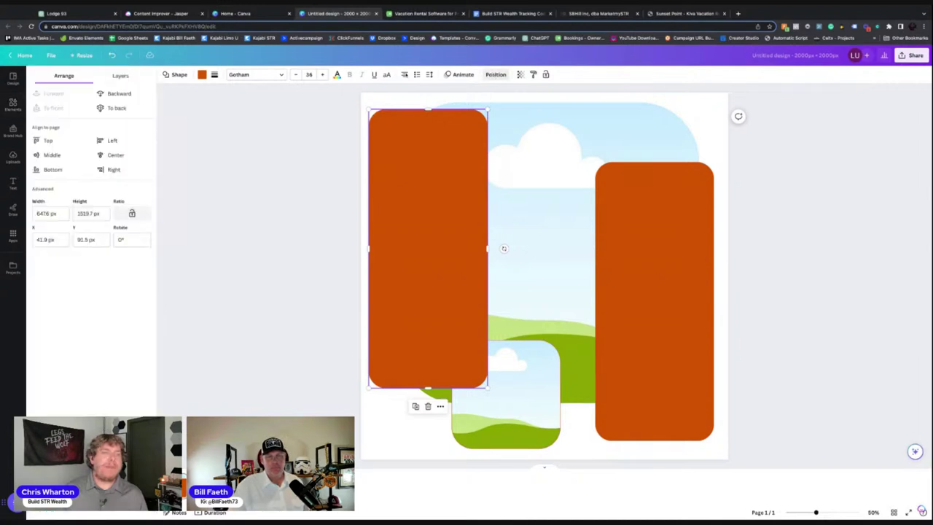
click(117, 108)
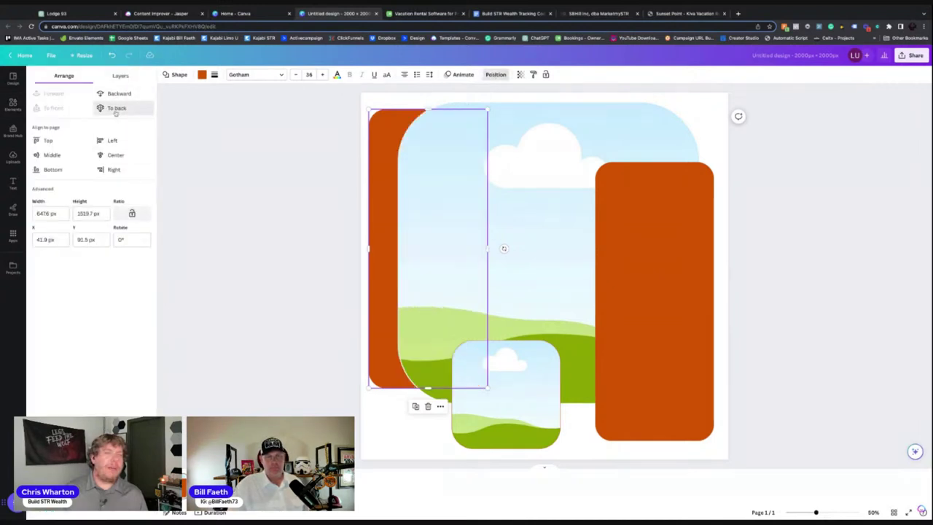
click(623, 211)
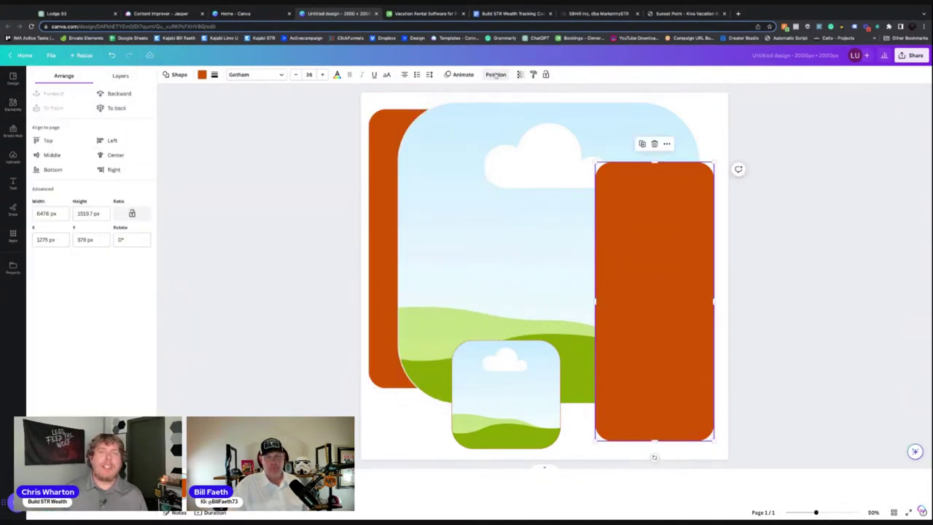
click(496, 75)
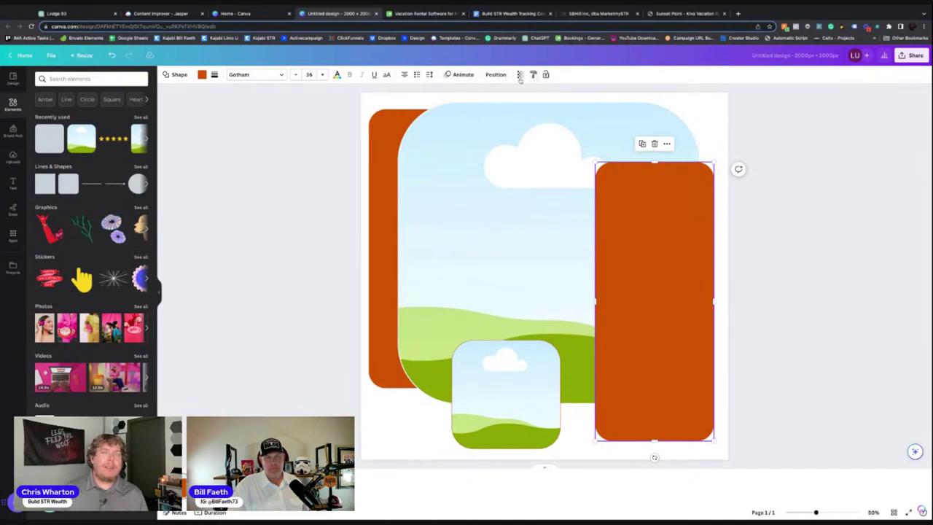
click(496, 74)
click(116, 109)
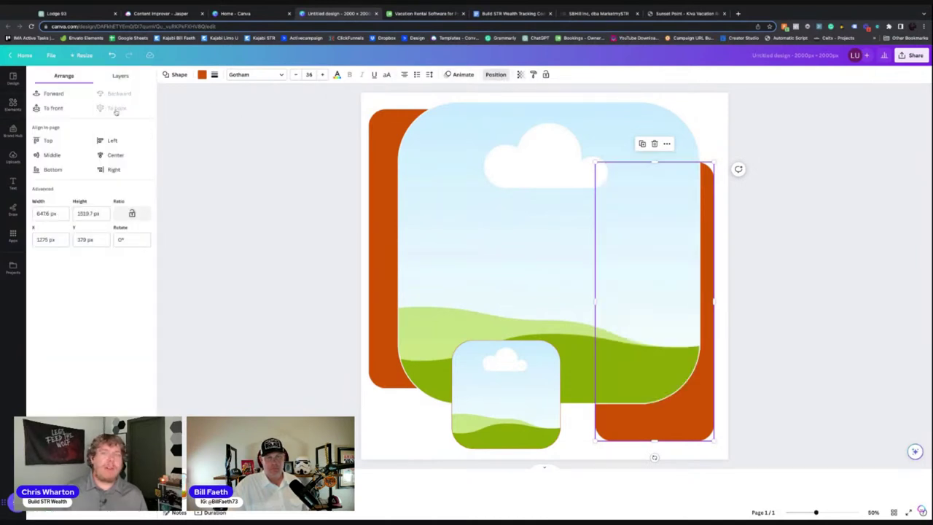
click(641, 260)
click(405, 214)
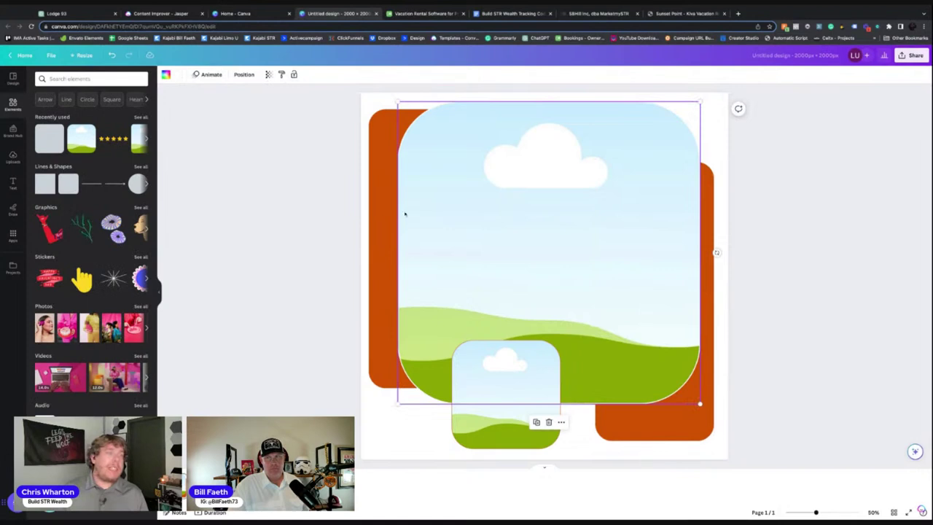
Drag the log cabin photo from Uploads into the large frame
click(12, 156)
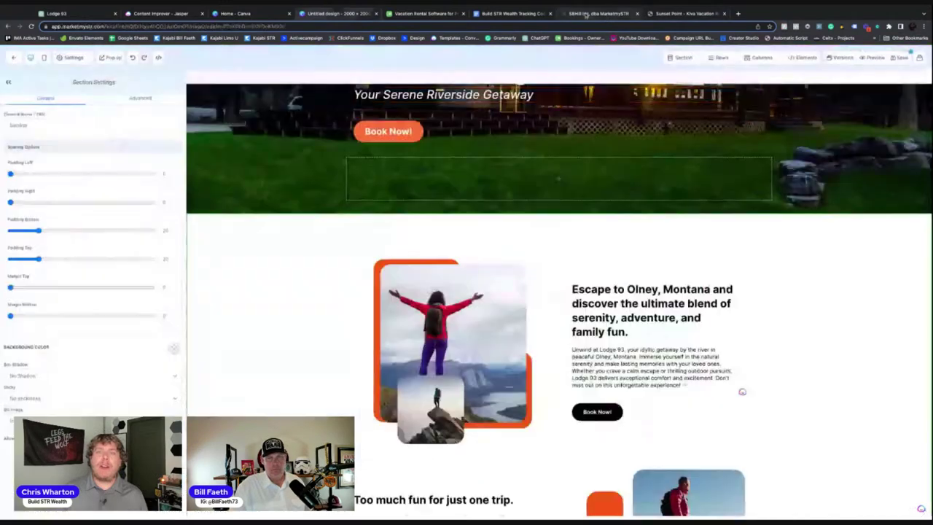
click(598, 14)
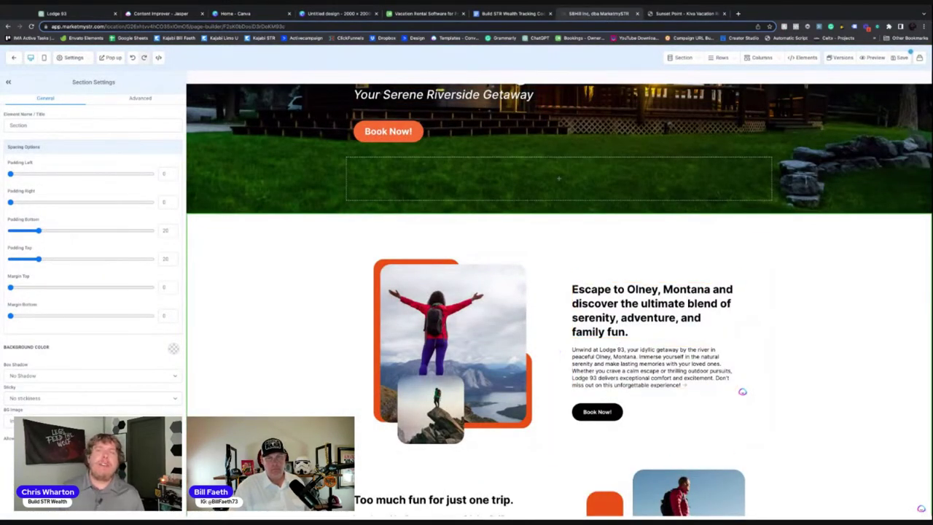
click(514, 13)
click(358, 14)
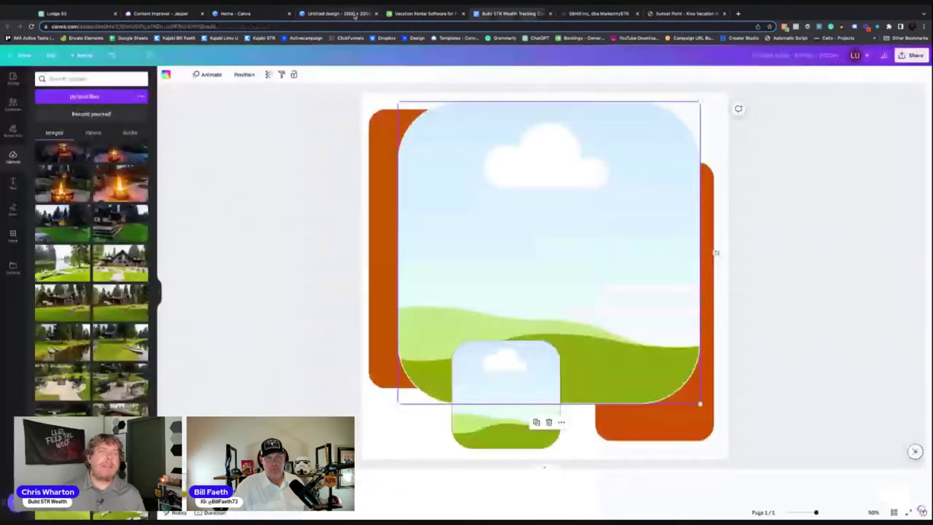
scroll(100, 290, down, 2)
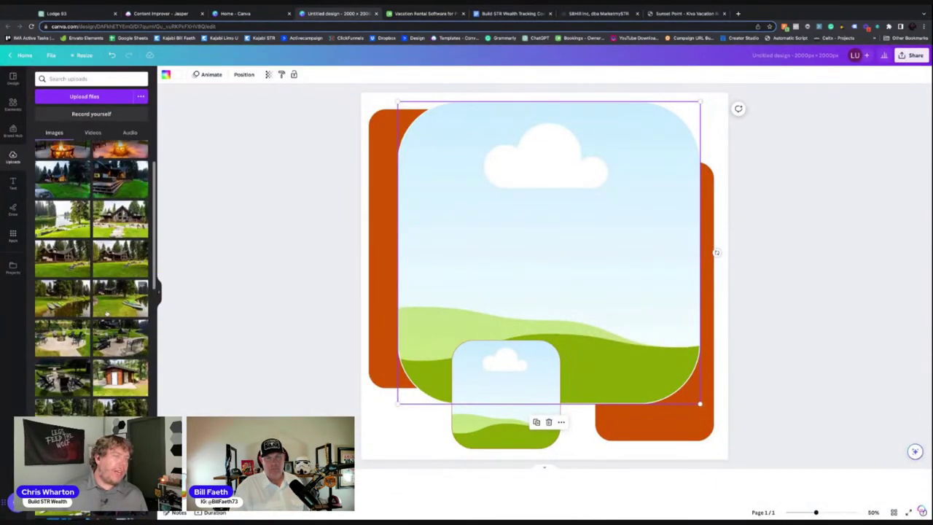
drag(44, 171, 528, 259)
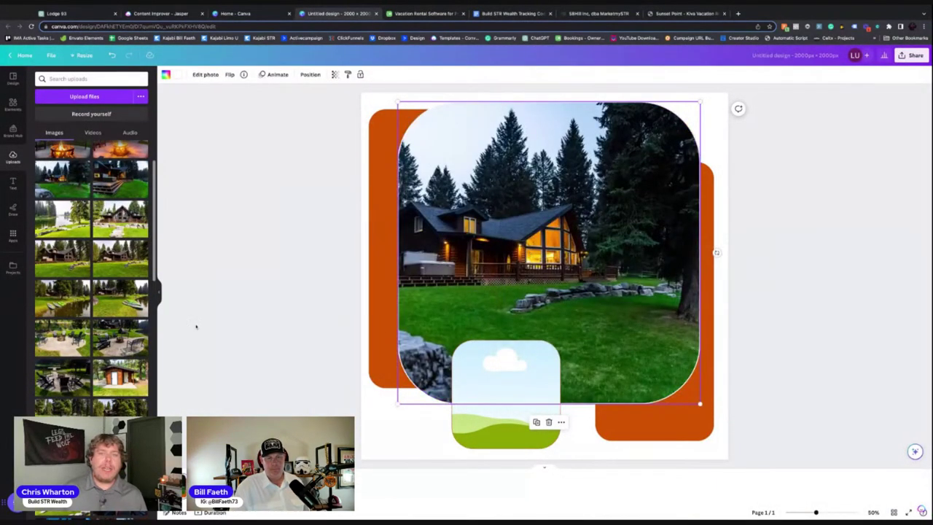
Place the lake photo in the small bottom frame and nudge the right orange shape upward
scroll(91, 277, down, 2)
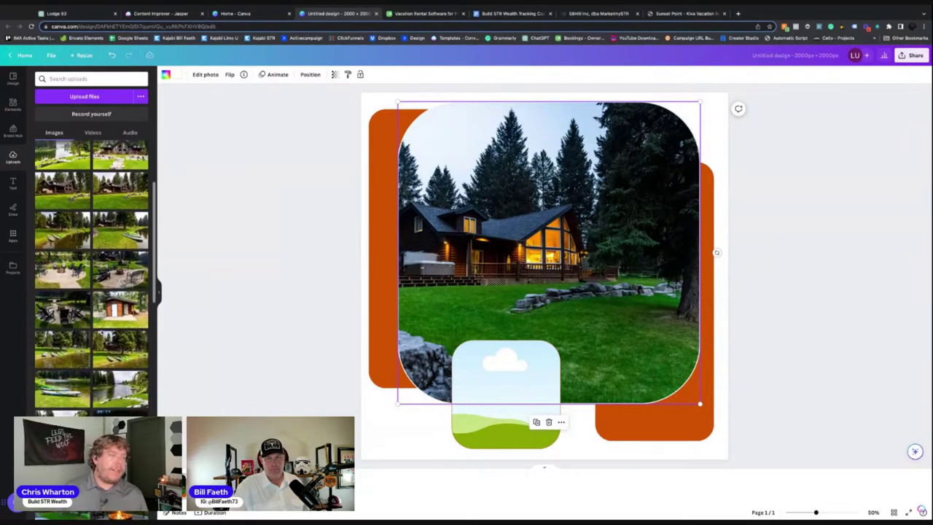
scroll(101, 330, down, 3)
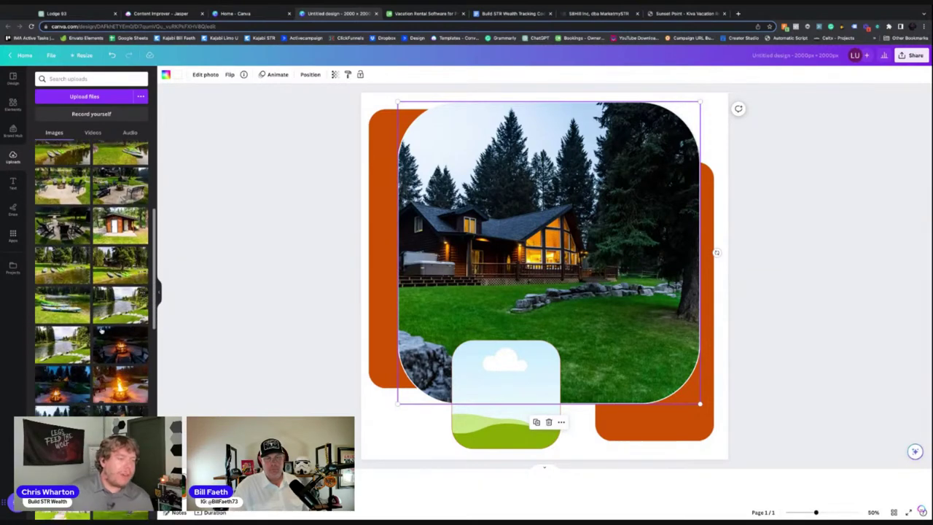
scroll(101, 330, down, 4)
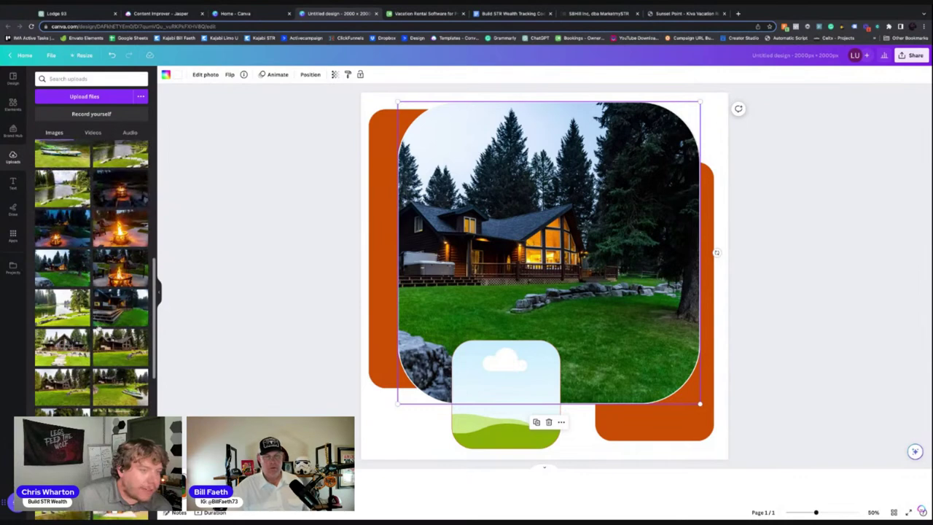
drag(62, 307, 506, 390)
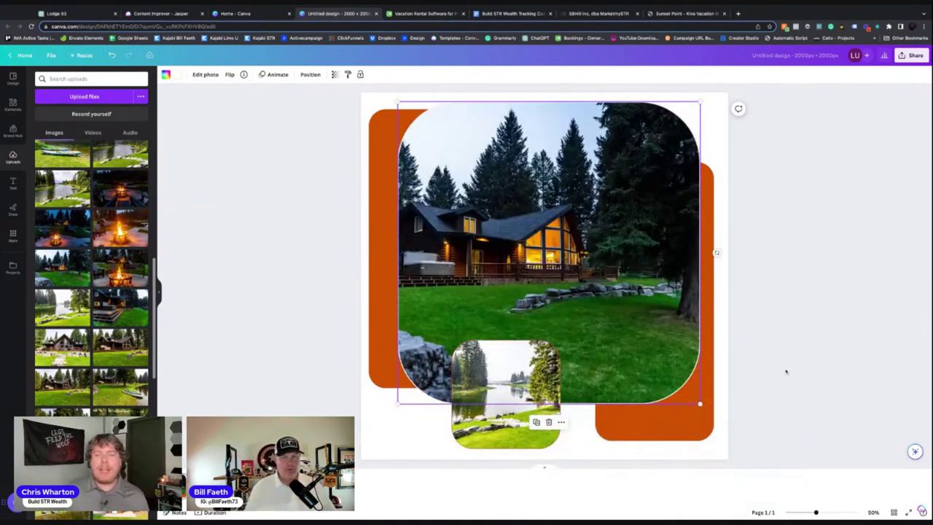
click(780, 376)
drag(689, 406, 686, 383)
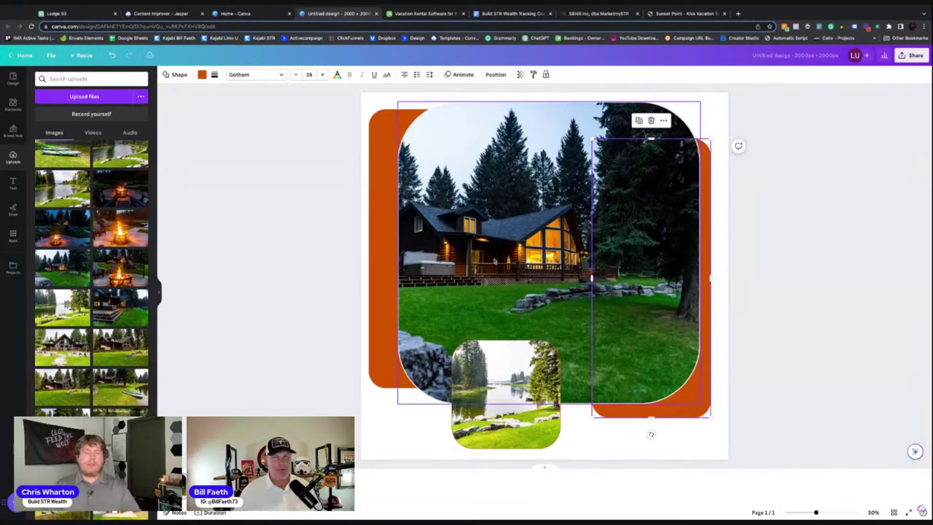
click(491, 228)
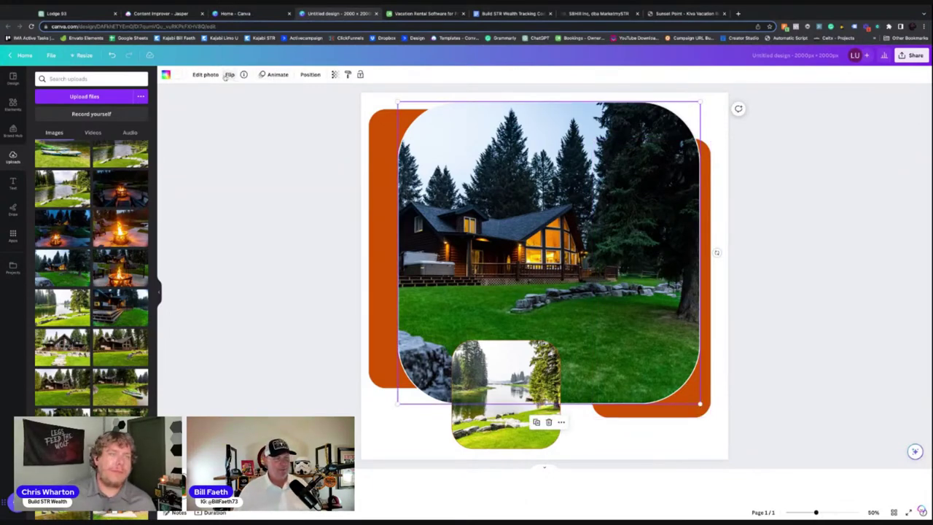
click(179, 77)
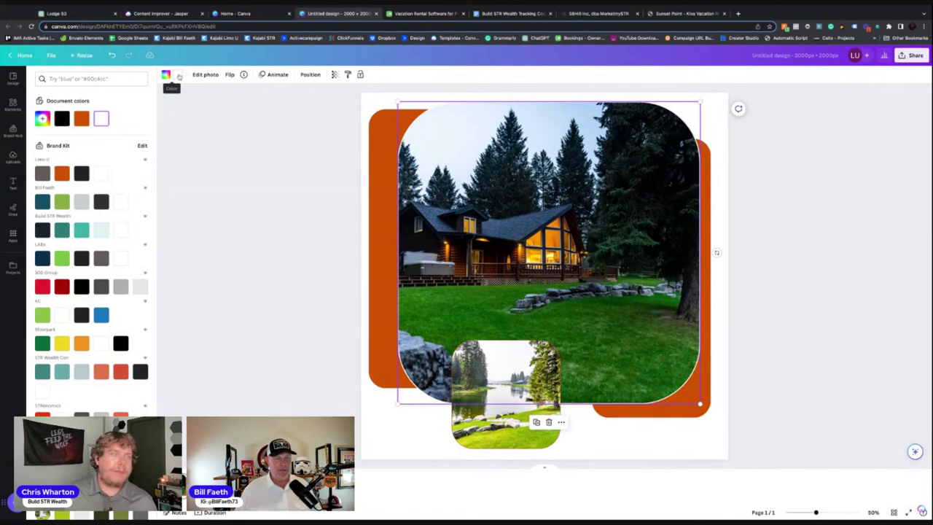
click(277, 187)
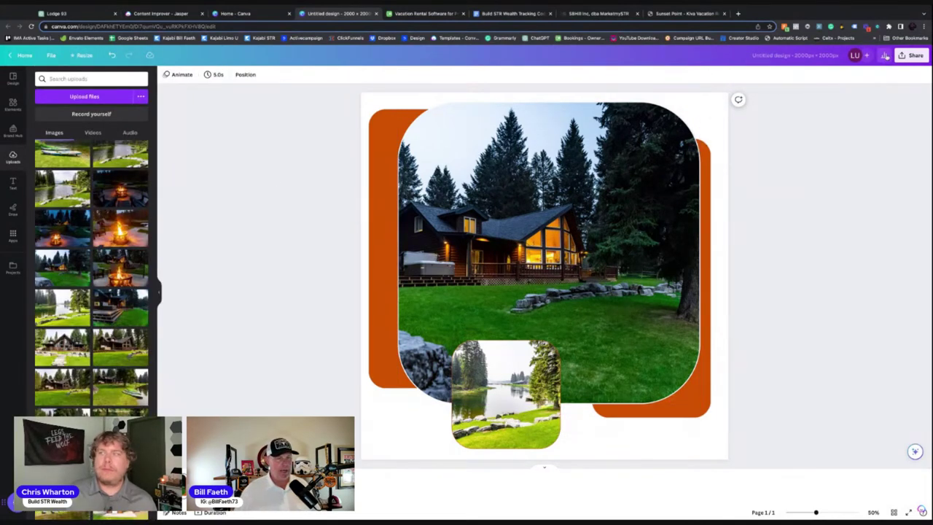
Download the cabin collage as a standard PNG
click(911, 55)
click(813, 242)
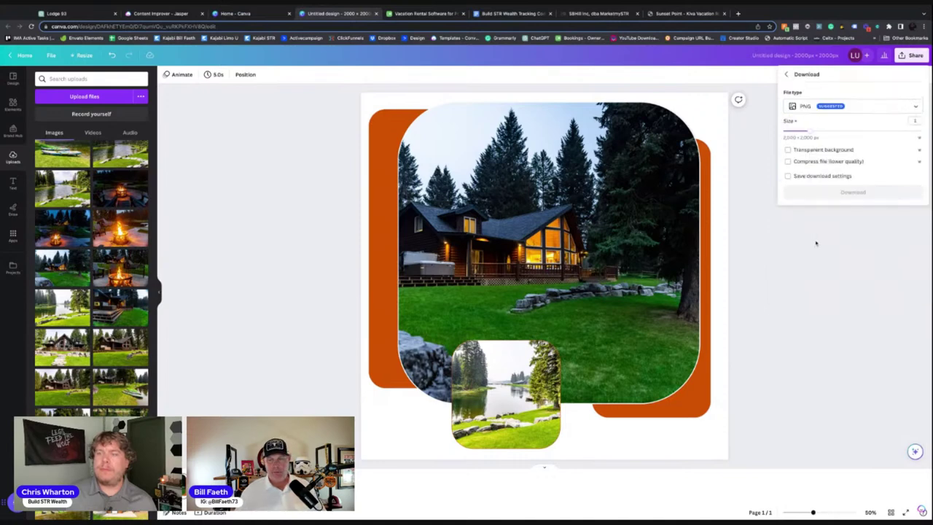
click(831, 109)
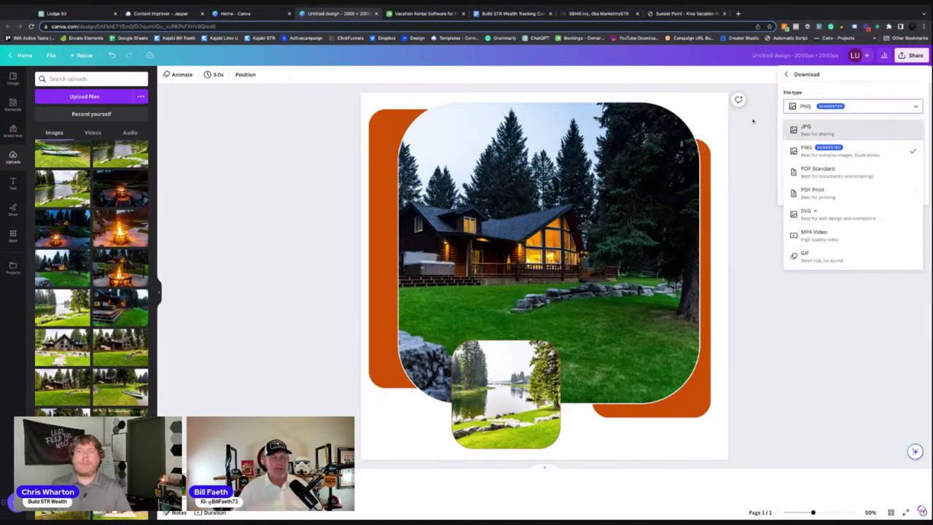
click(754, 120)
click(908, 56)
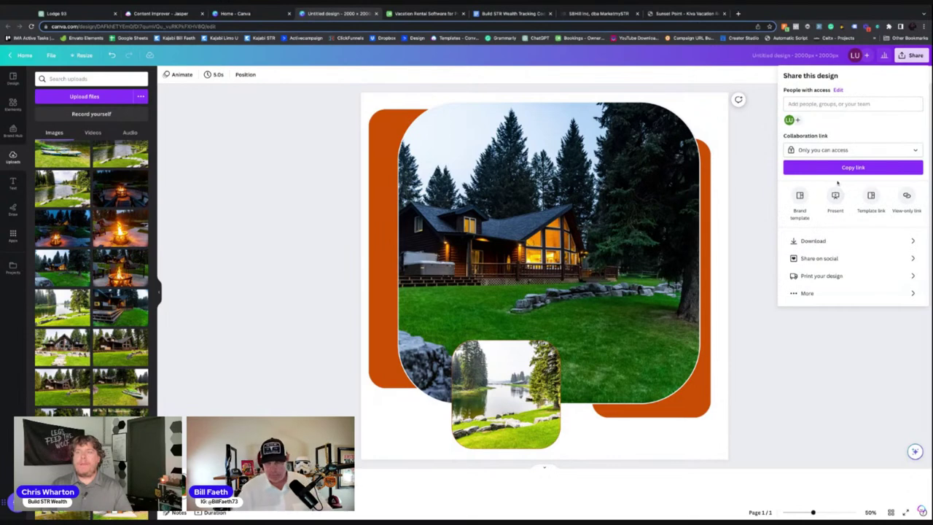
click(813, 242)
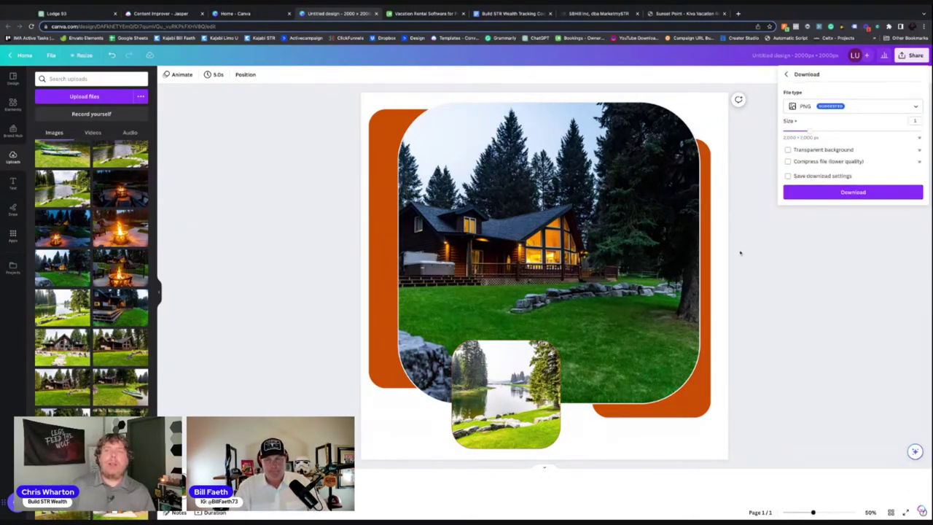
click(871, 194)
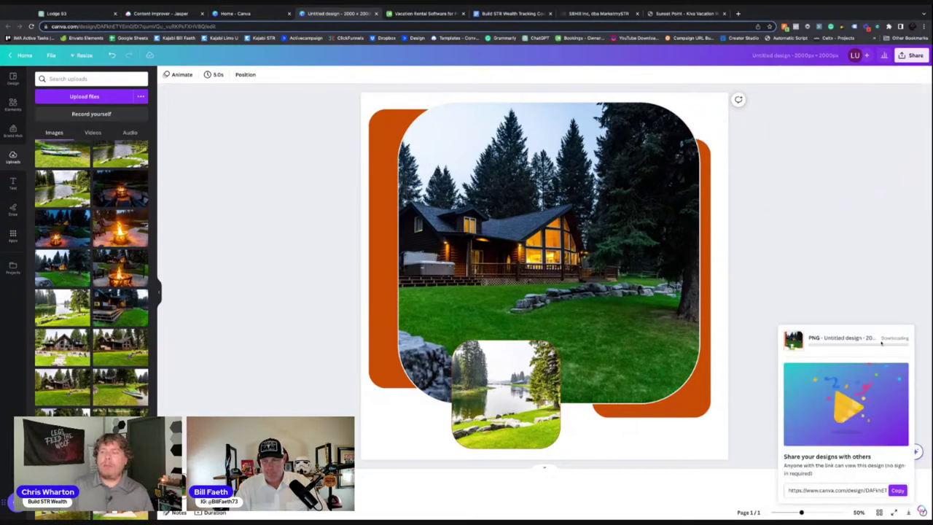
Download the collage again as a PNG with a transparent background
click(894, 378)
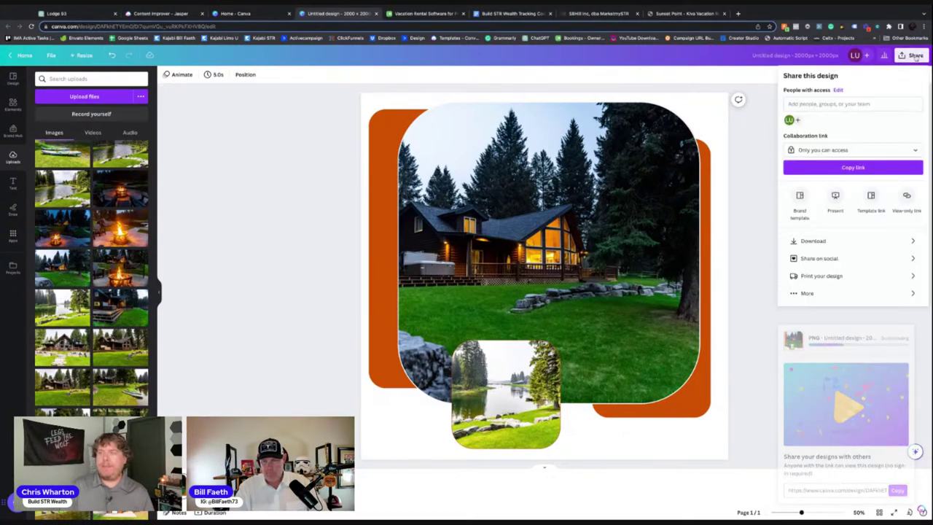
click(812, 241)
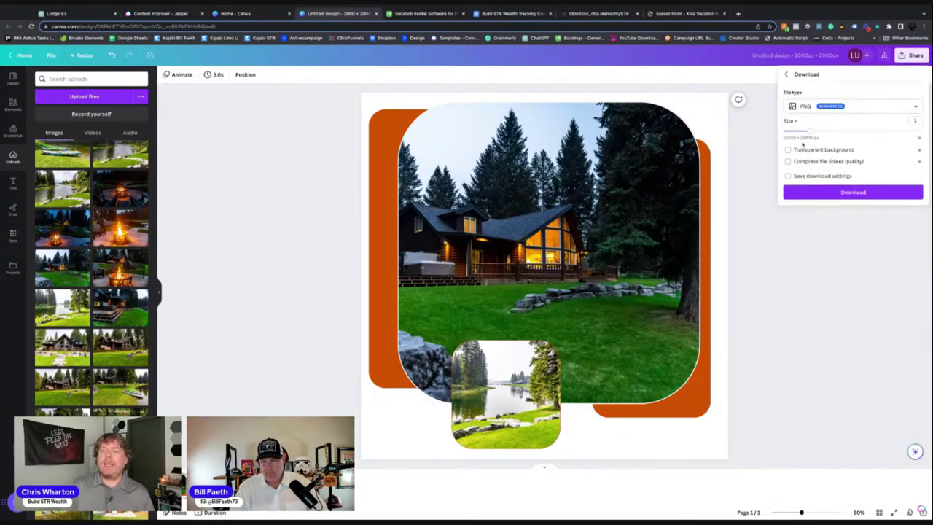
click(810, 149)
click(846, 193)
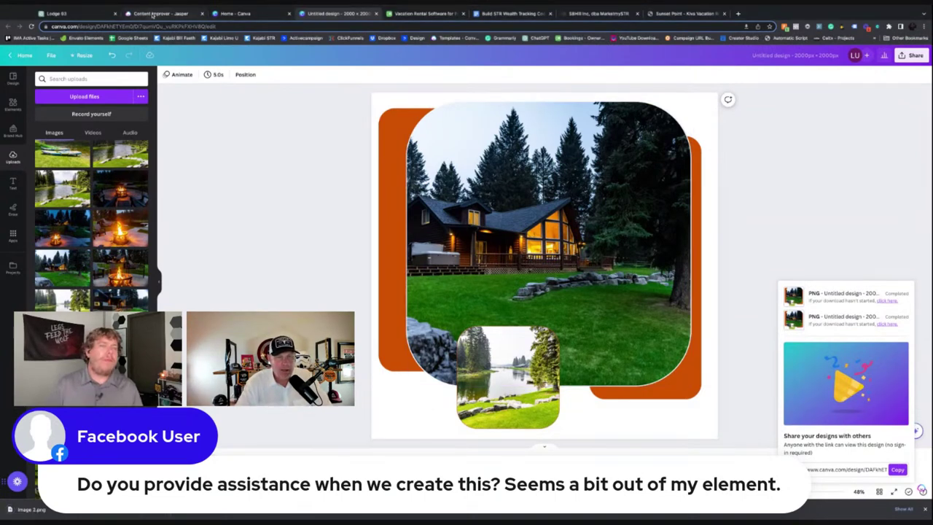
Glance at the page builder and Kiva listing, then go to Canva's home page
click(598, 13)
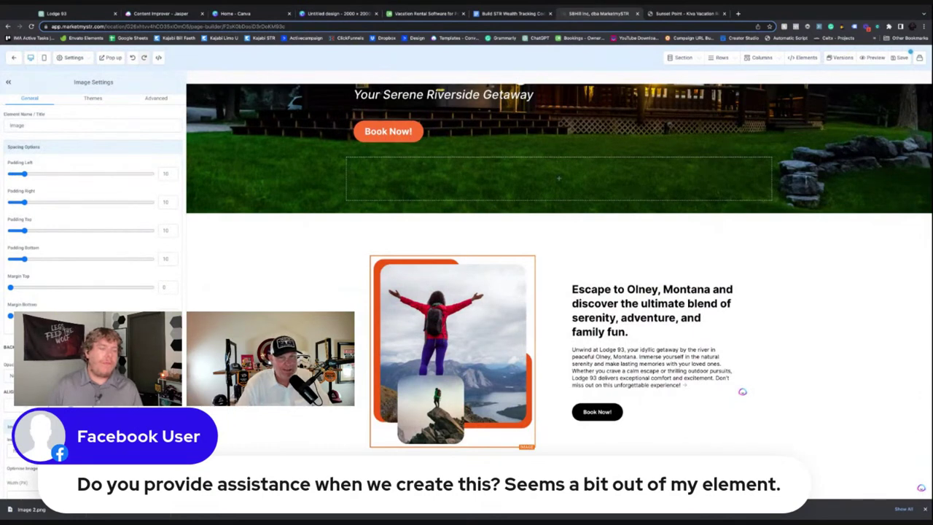
click(667, 14)
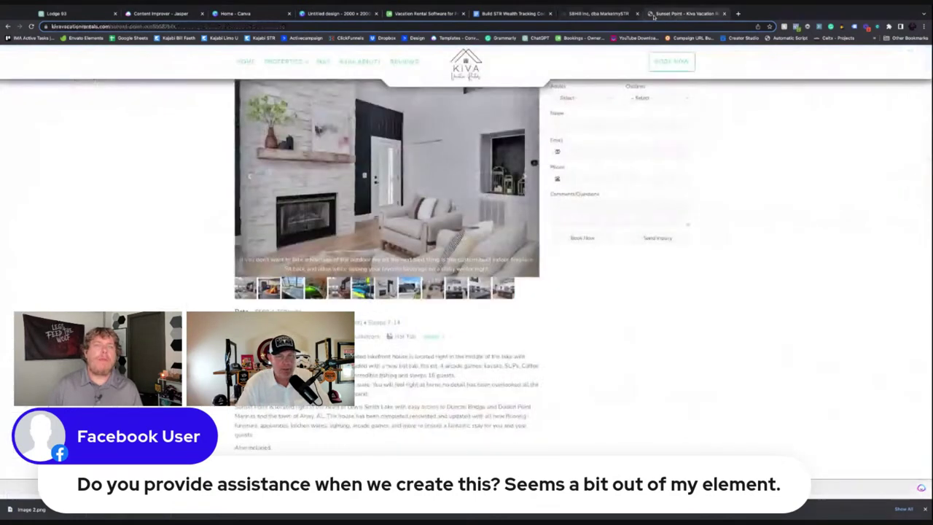
click(324, 13)
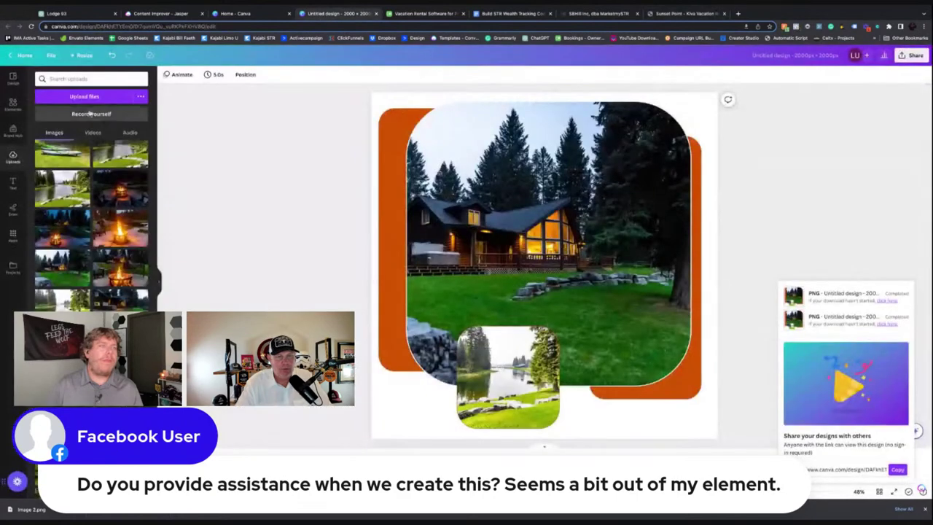
click(21, 56)
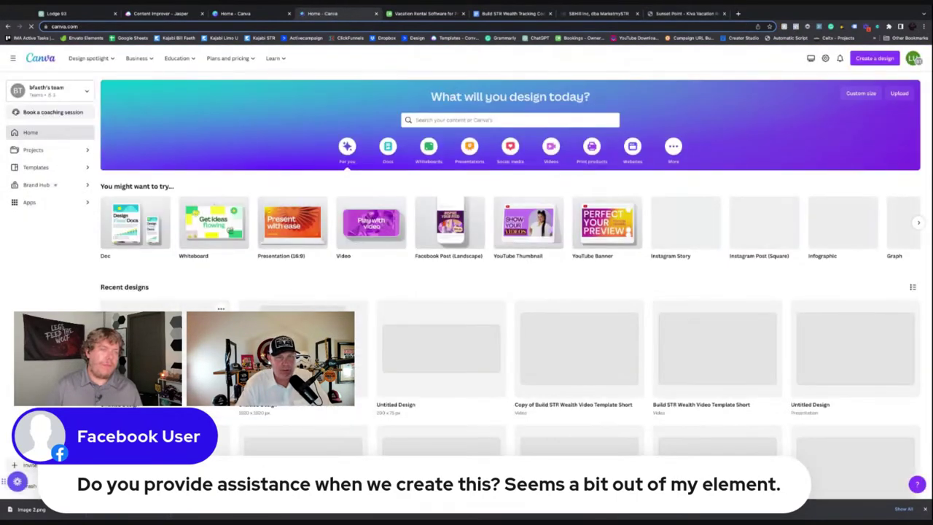
Export the living-room collage's three pages as transparent PNGs and return to the page builder
click(368, 218)
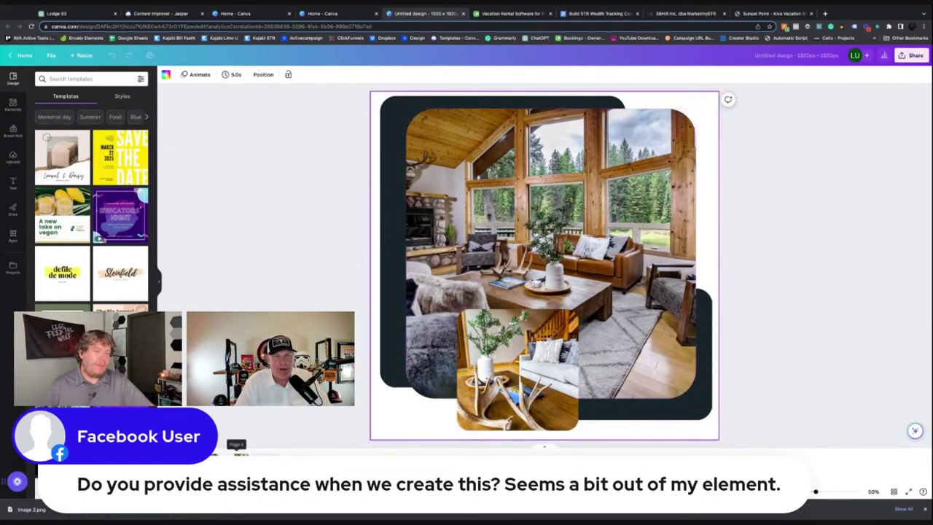
click(237, 456)
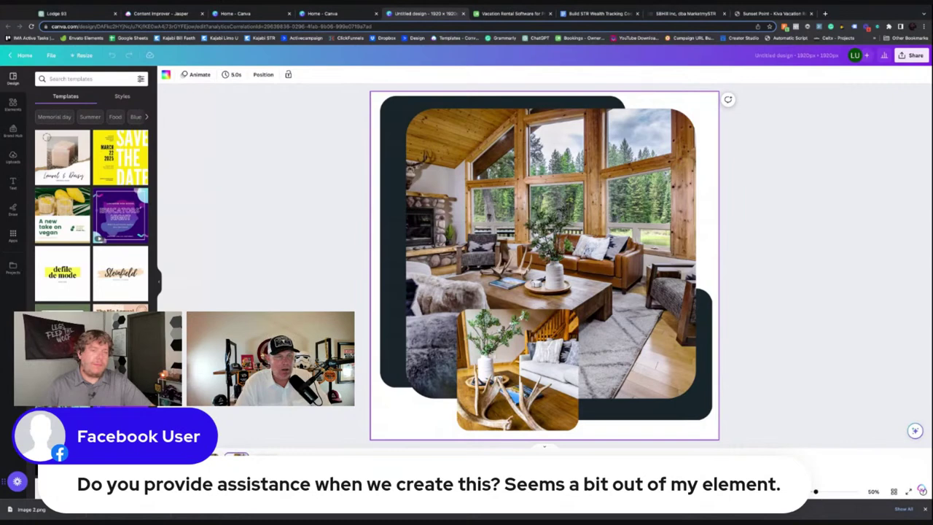
click(911, 56)
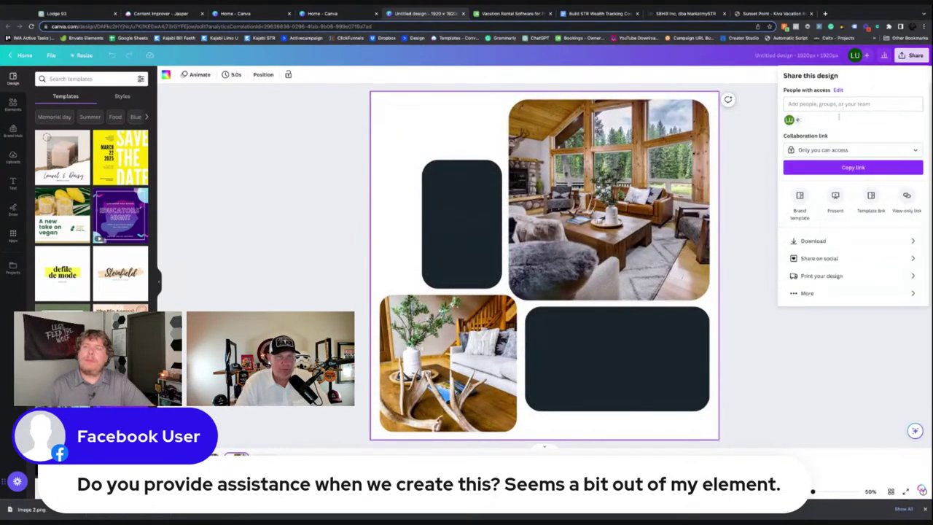
click(814, 242)
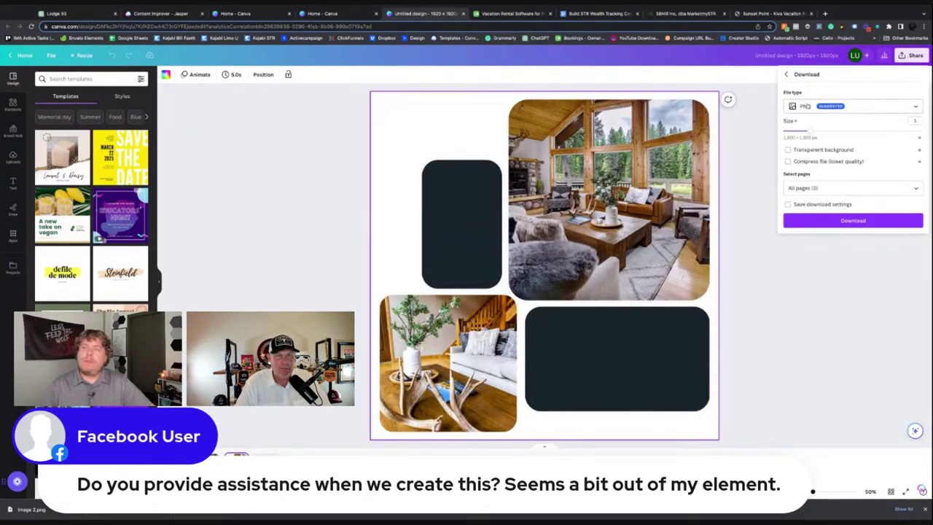
click(817, 149)
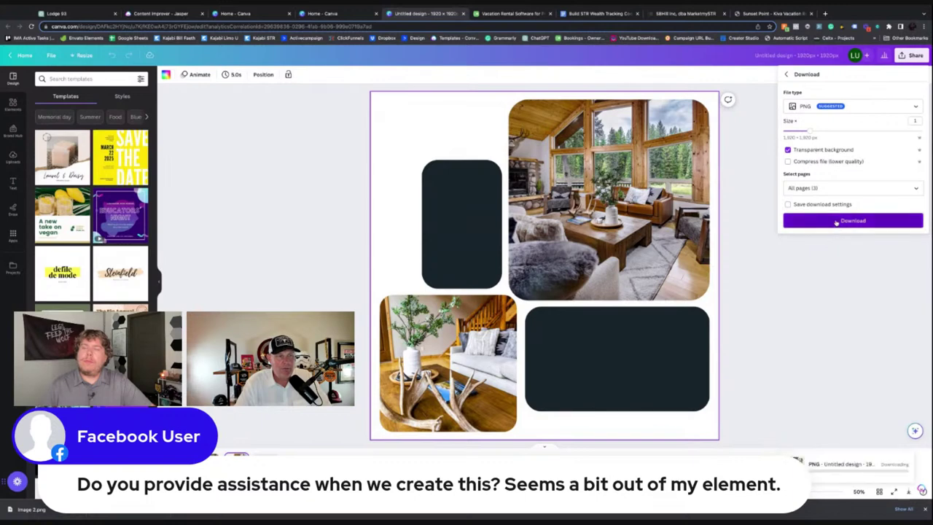
click(837, 222)
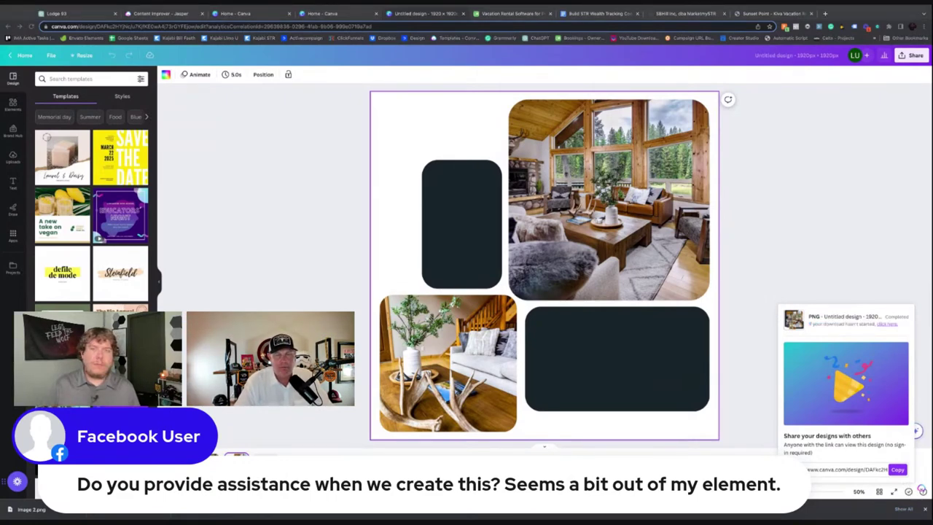
click(33, 509)
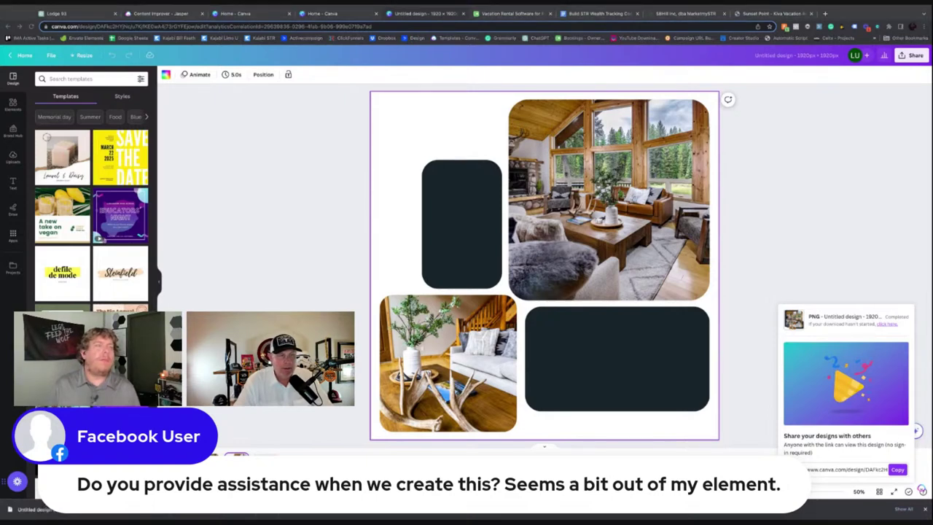
key(ctrl+Tab)
key(ctrl+Tab)
key(ctrl+Tab)
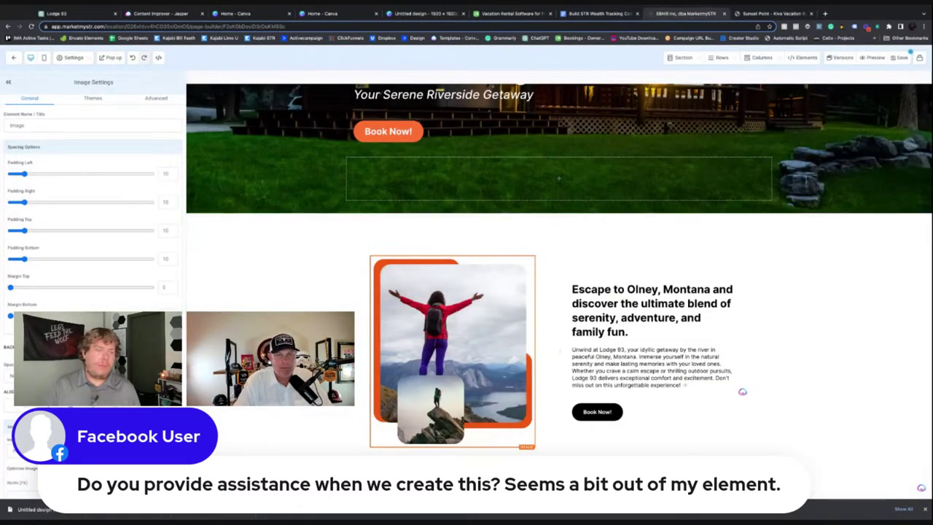
Upload the collage images to Lodge 93 media and set 2.png beside 'Too much fun for just one trip.'
click(559, 177)
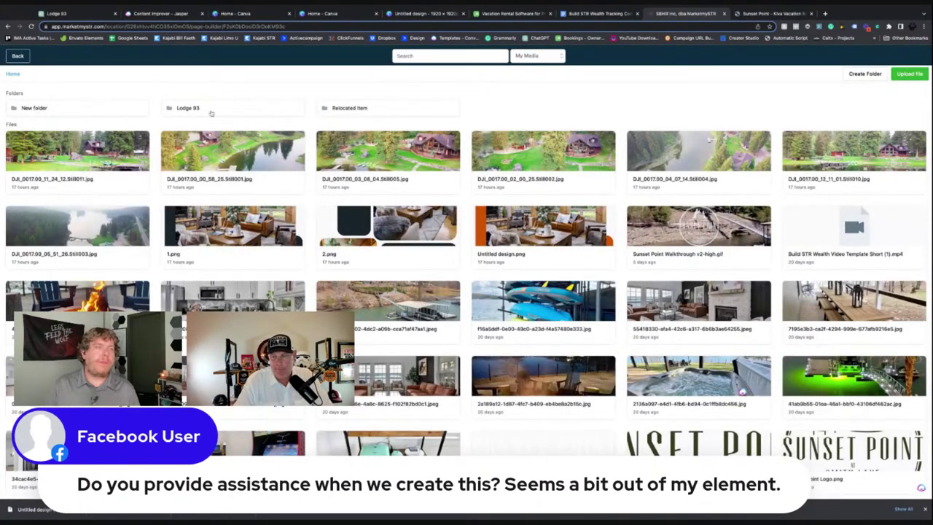
click(189, 108)
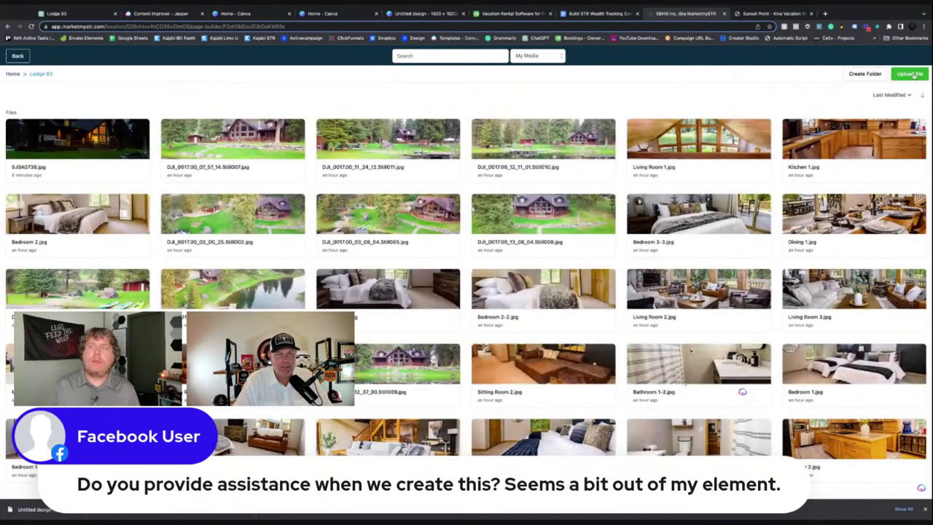
click(909, 74)
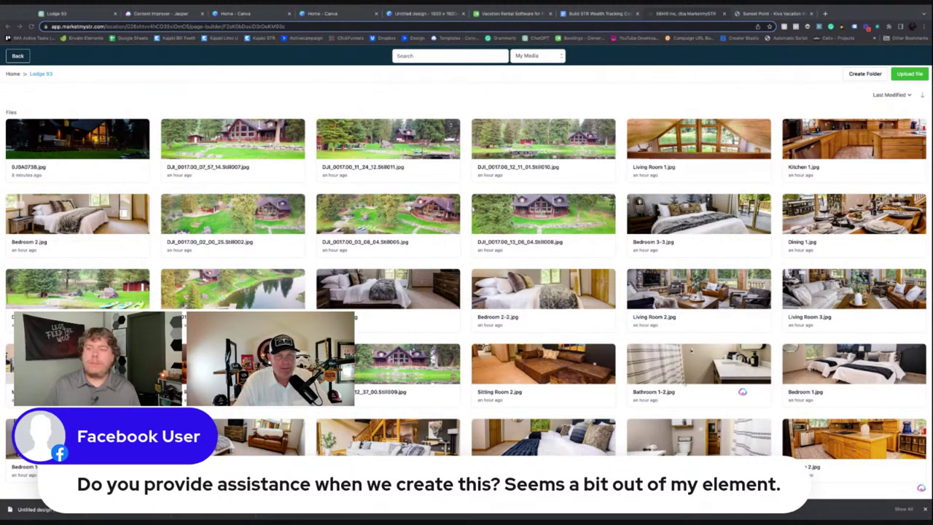
key(Return)
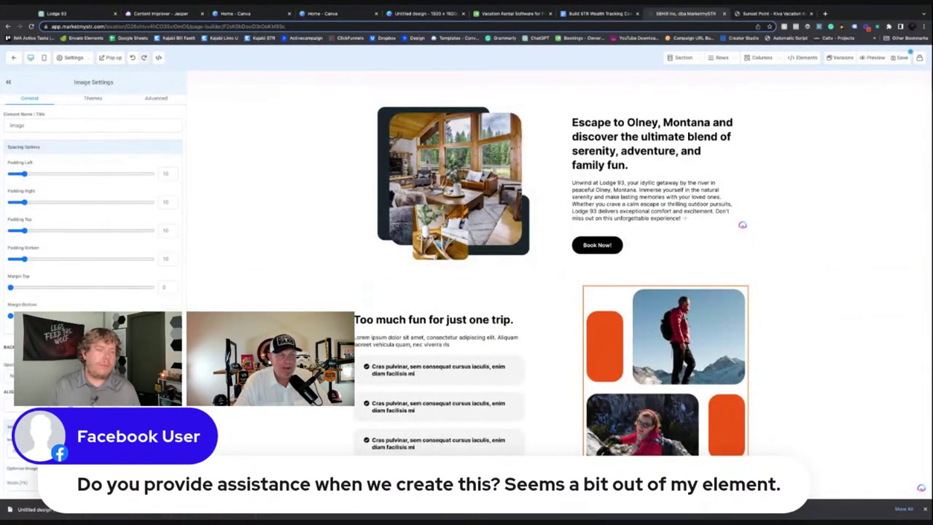
click(643, 320)
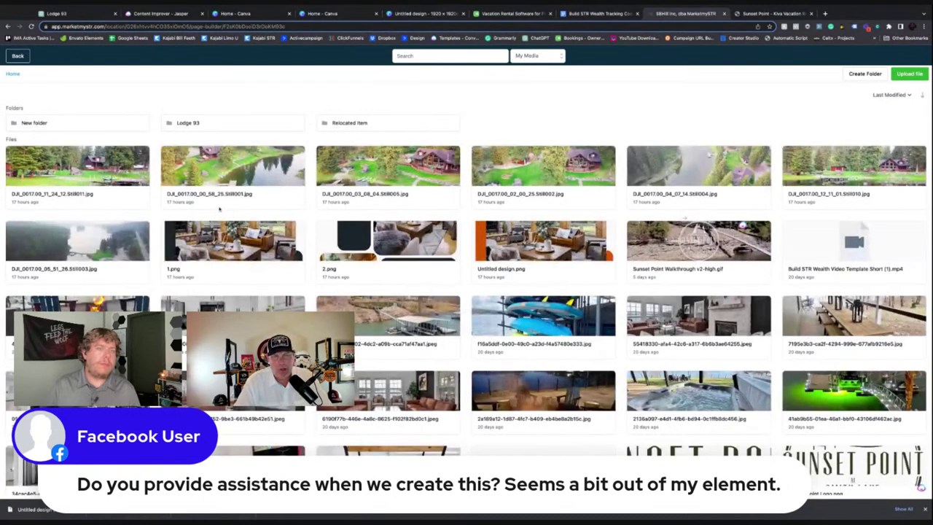
click(374, 246)
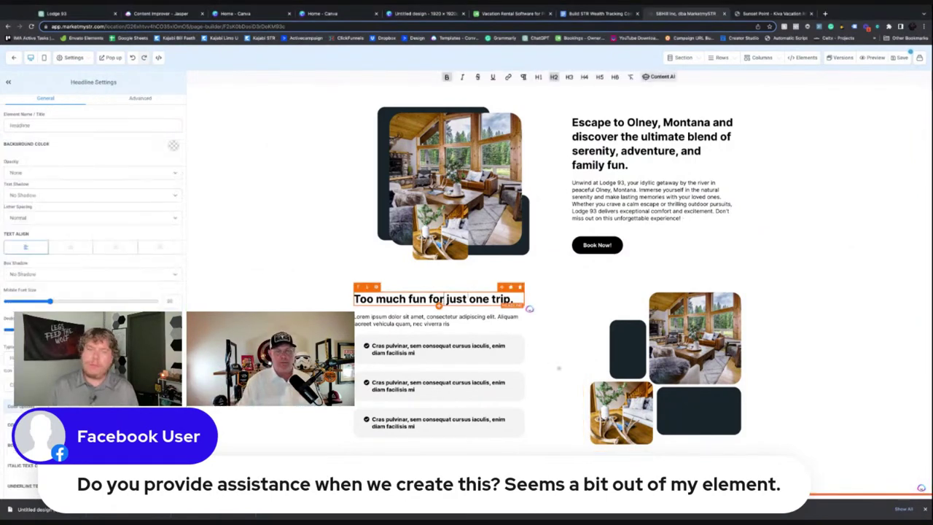
Duplicate the Olney intro row, swap the copy's columns, and retitle it 'The Perfect Getaway'
click(810, 209)
scroll(810, 210, up, 1)
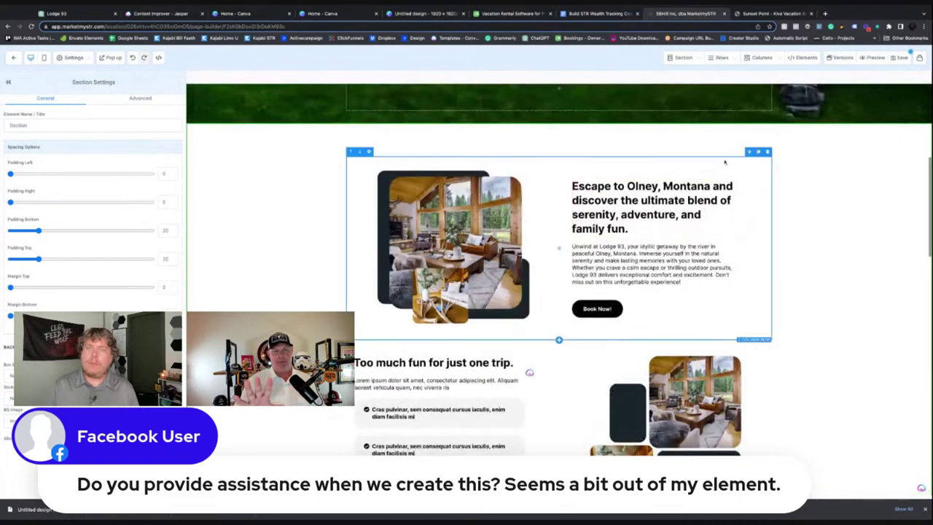
click(758, 151)
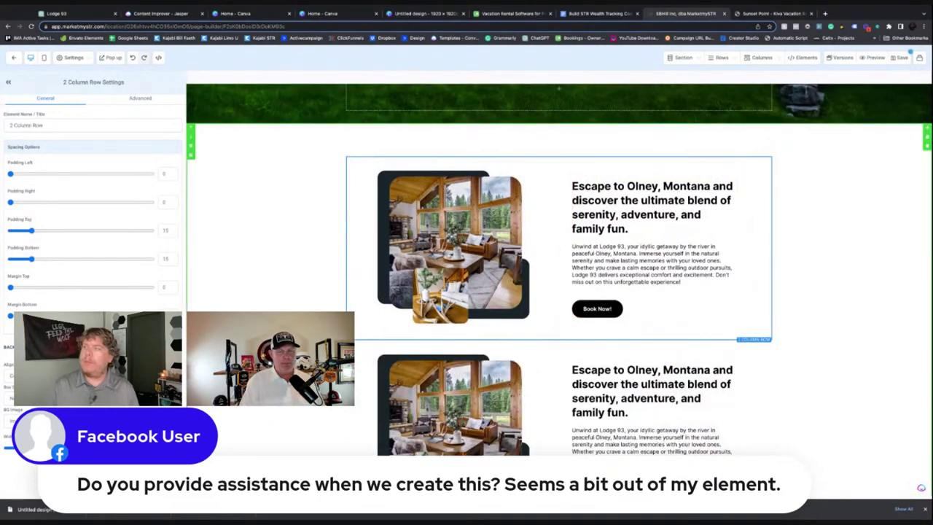
key(ctrl+plus)
key(ctrl+minus)
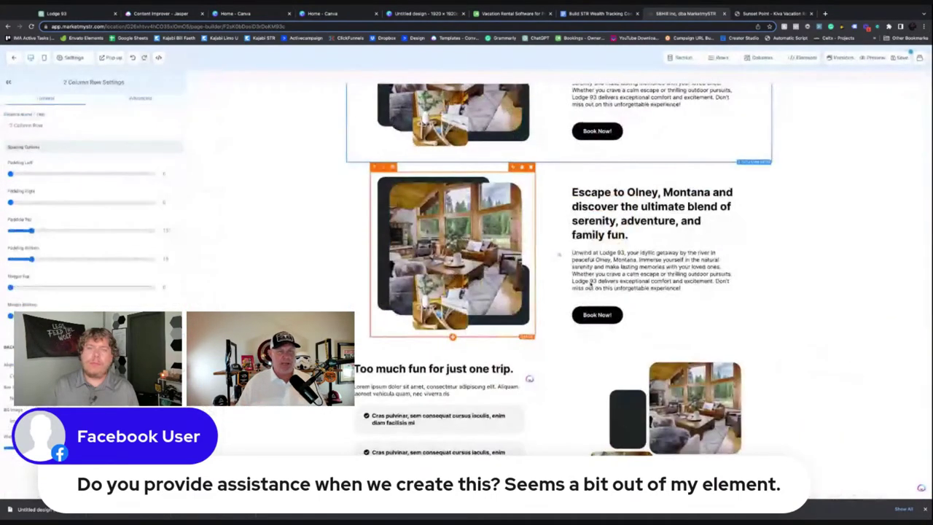
scroll(699, 271, up, 1)
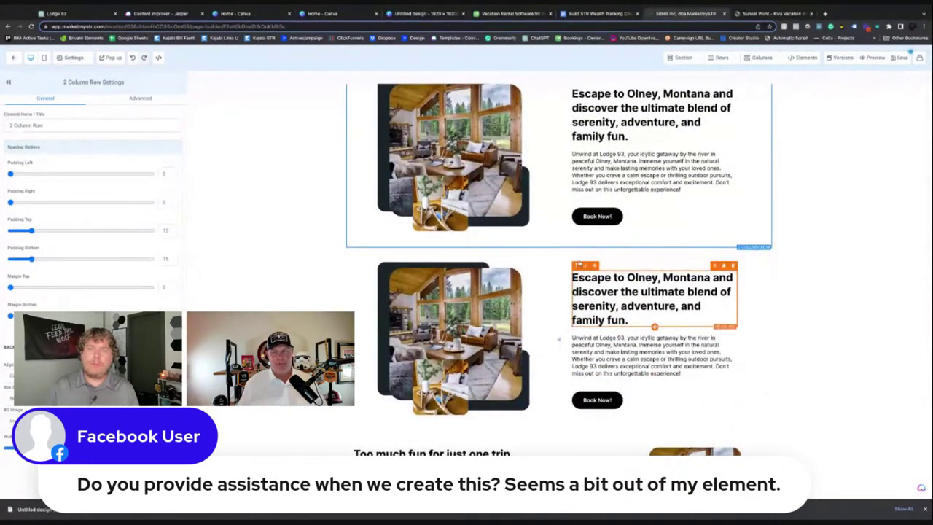
click(564, 250)
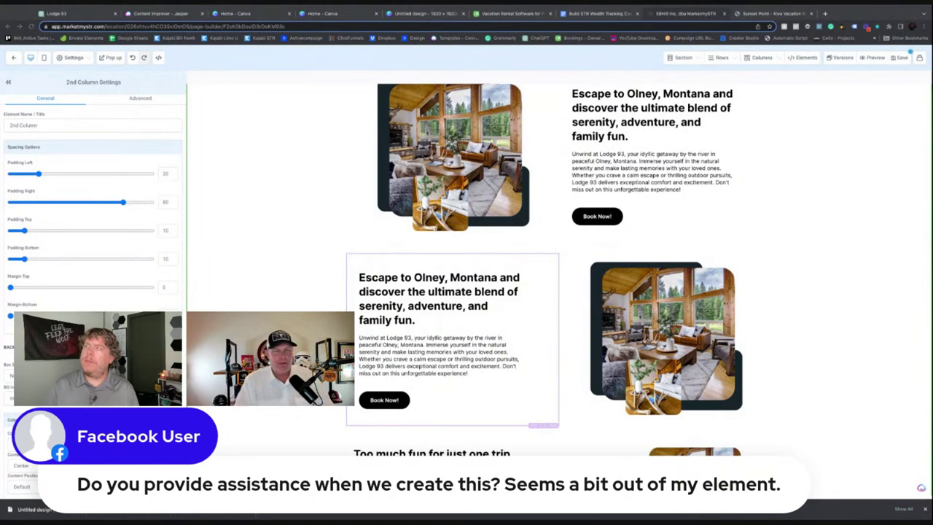
triple_click(497, 316)
text(The Perfect Getaway)
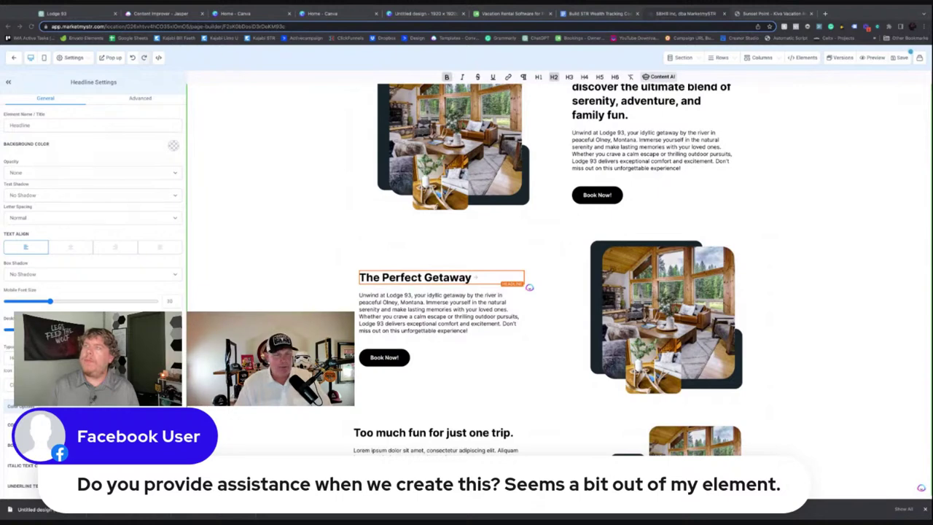
Paste the Stillwater River paragraph and replace the cabin image with the Untitled design collage
click(454, 310)
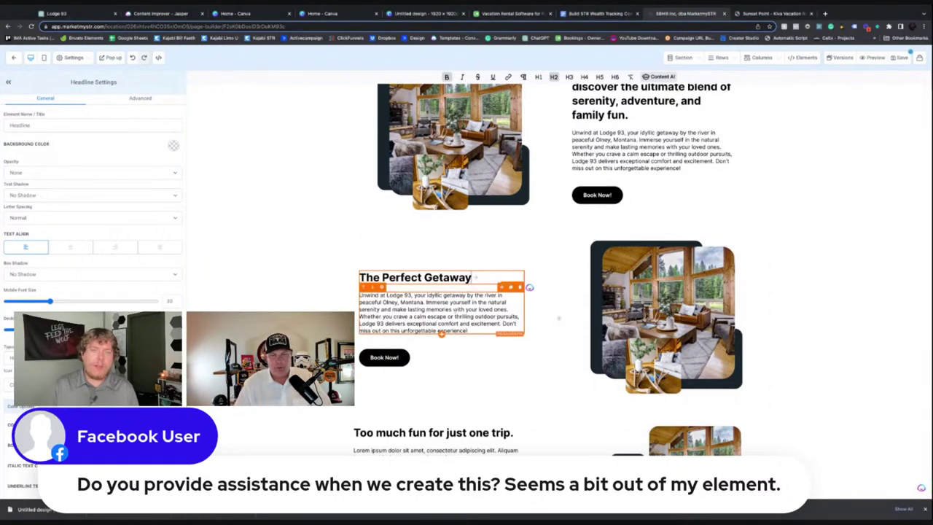
triple_click(453, 310)
click(689, 275)
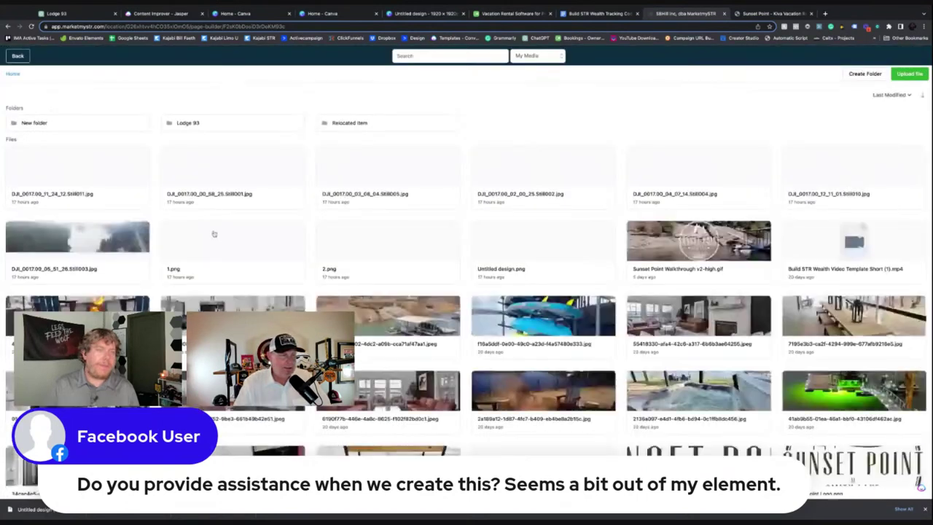
click(543, 240)
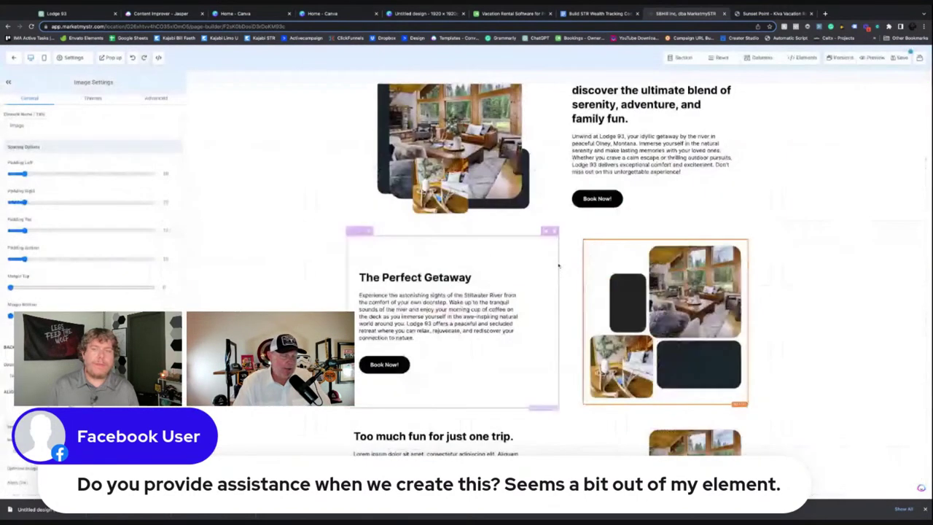
scroll(787, 394, down, 2)
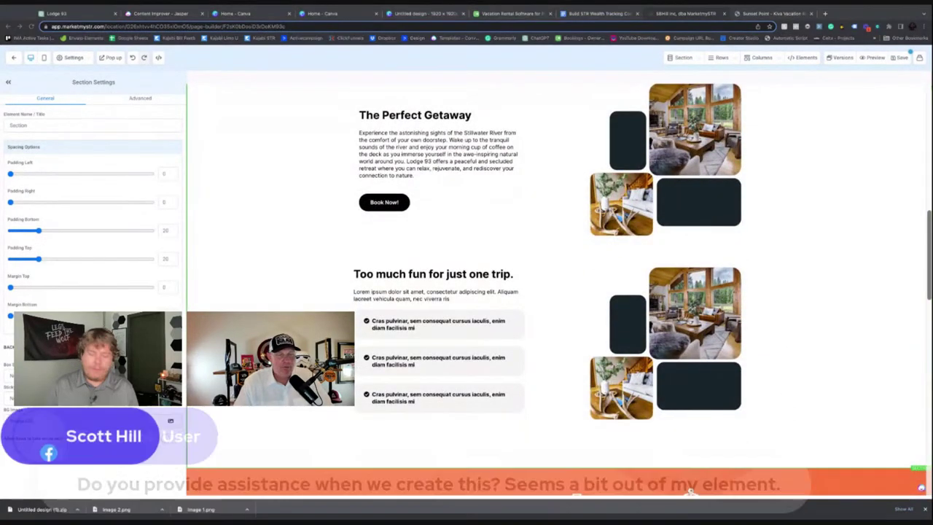
Retitle the heading 'Designed For You' and paste the Olney, Montana description below it
triple_click(411, 274)
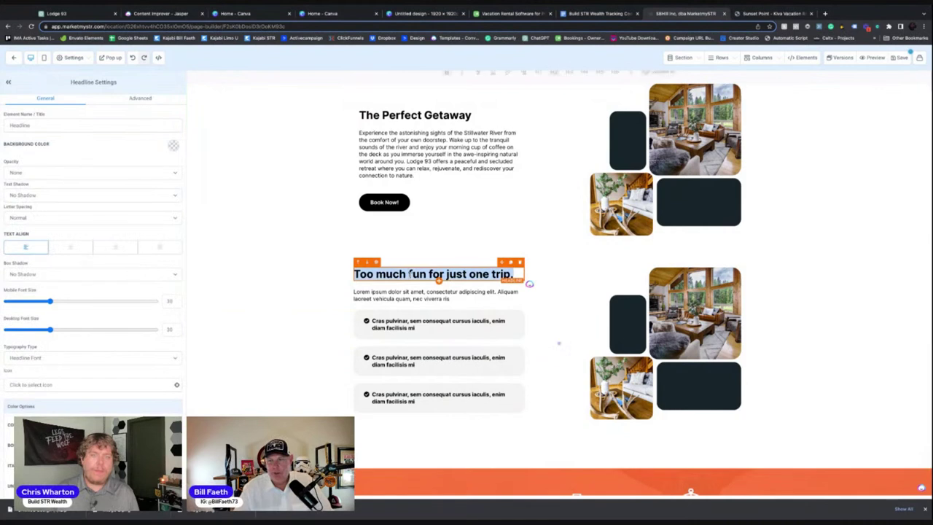
text(Designed For You)
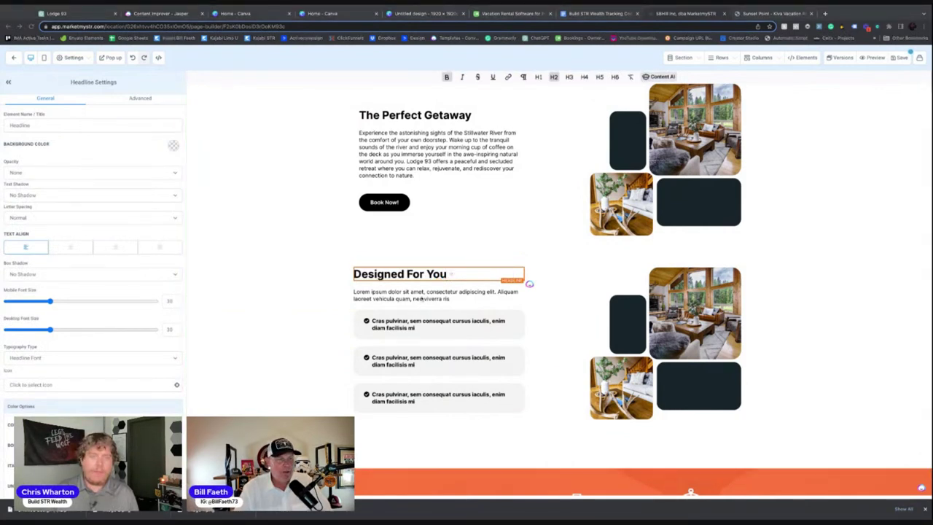
triple_click(423, 295)
text(Unwind, explore, and bond with your loved ones in Olney, Montana - where tranquility and excitement collide.)
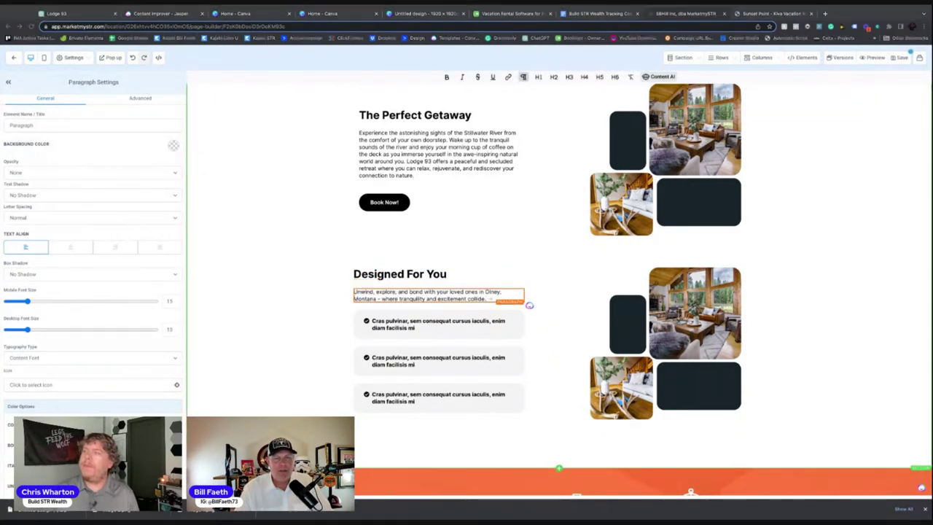
Fill the first three bullets with bedroom/bathroom count, riverfront location and master bedroom text
triple_click(428, 328)
text(3 bedrooms, 2.5 bathrooms providing ample space for your family or group)
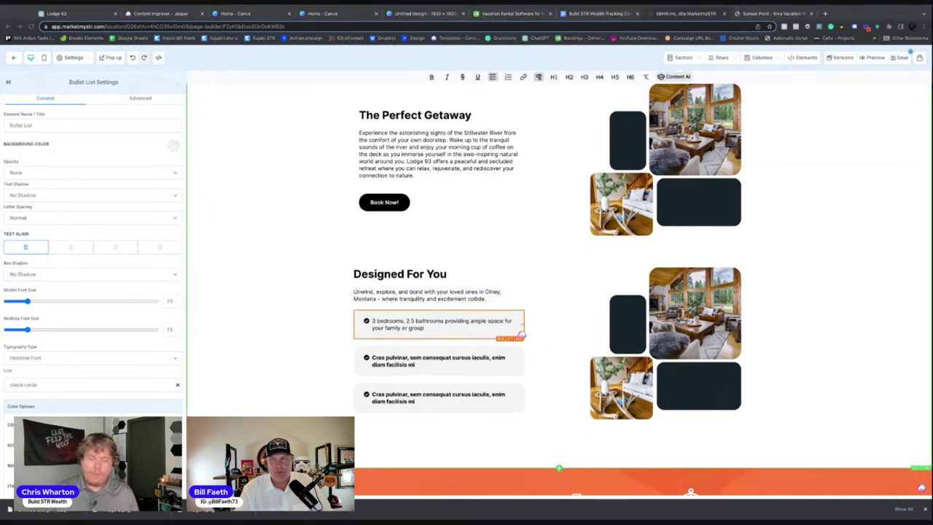
triple_click(417, 357)
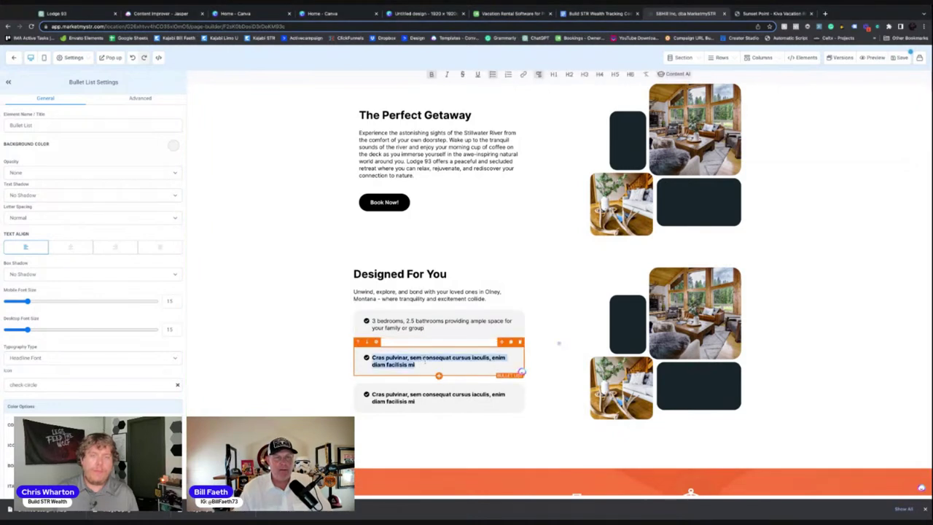
text(Serene riverfront location with stunning views of the Stillwater River and surrounding nature)
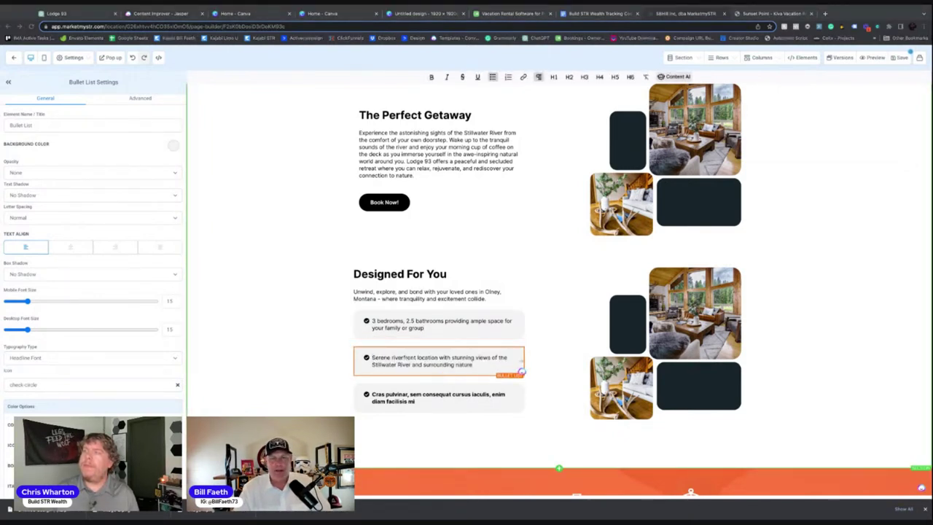
triple_click(411, 397)
text(Large master bedroom with ensuite for your utmost comfort and privacy)
Add fourth and fifth bullets for the cozy interiors and the spacious deck
click(512, 378)
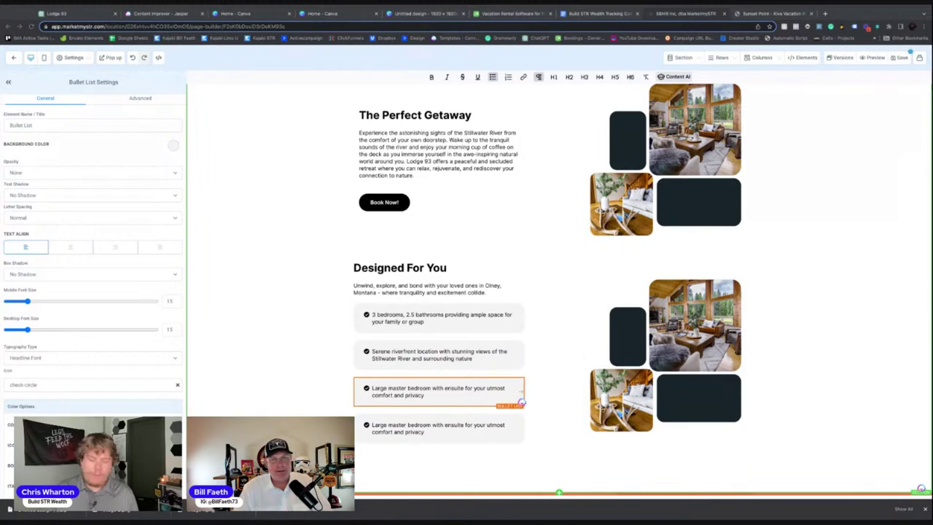
triple_click(433, 428)
text(Cozy and well-appointed interiors, combining rustic charm with modern amenities)
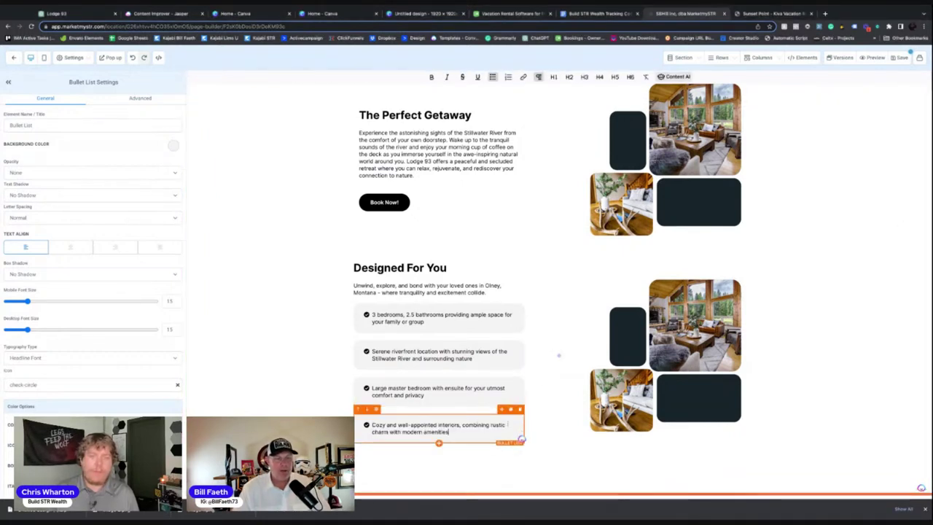
click(511, 410)
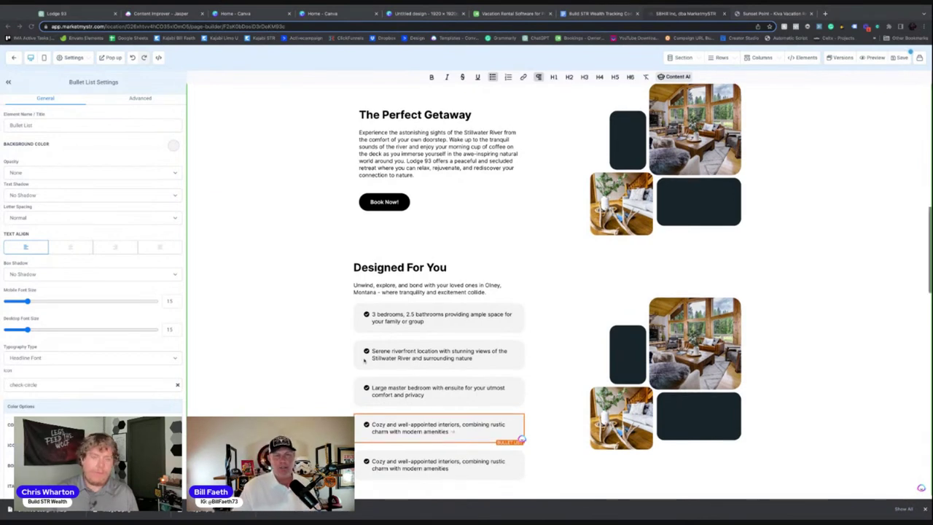
scroll(365, 360, down, 2)
click(427, 375)
triple_click(427, 373)
text(Spacious deck where you can relax, dine, and soak in the beauty of the river and lush surroundings)
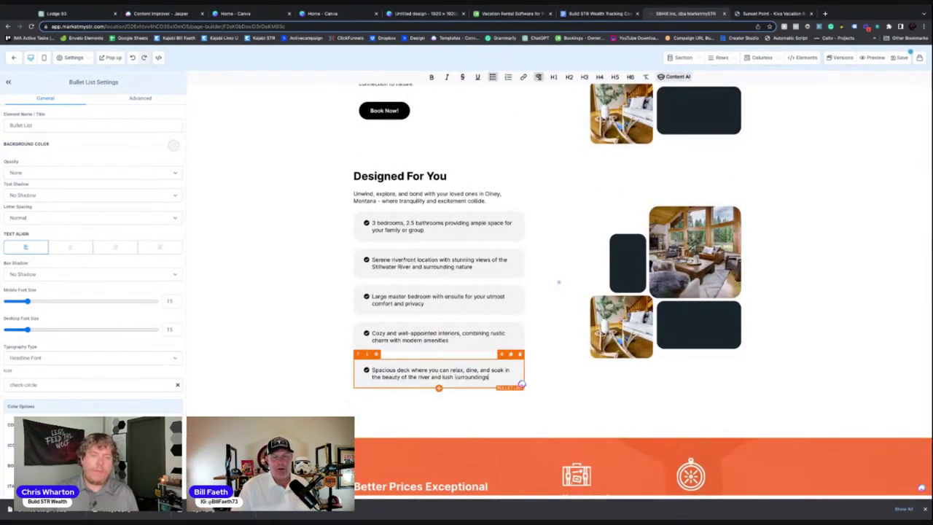
Make the text of all five Designed For You bullets bold
triple_click(438, 226)
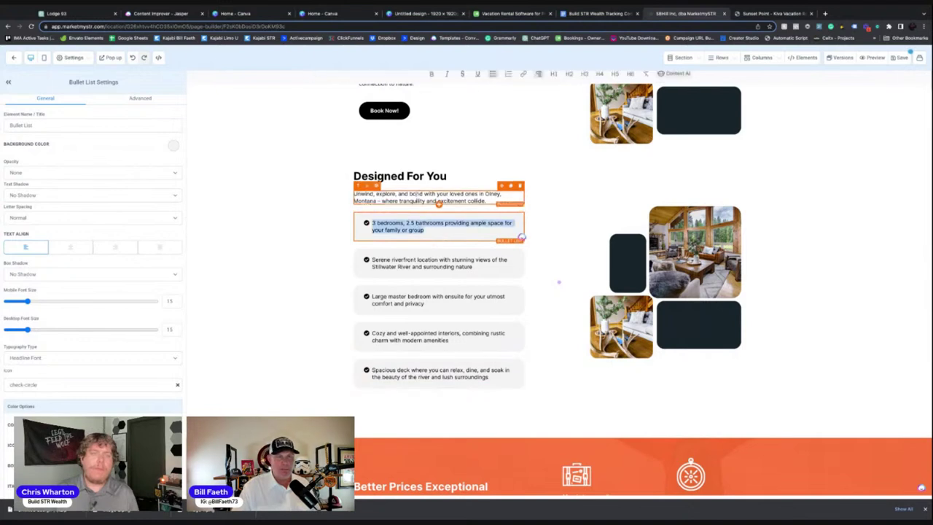
click(431, 77)
triple_click(437, 262)
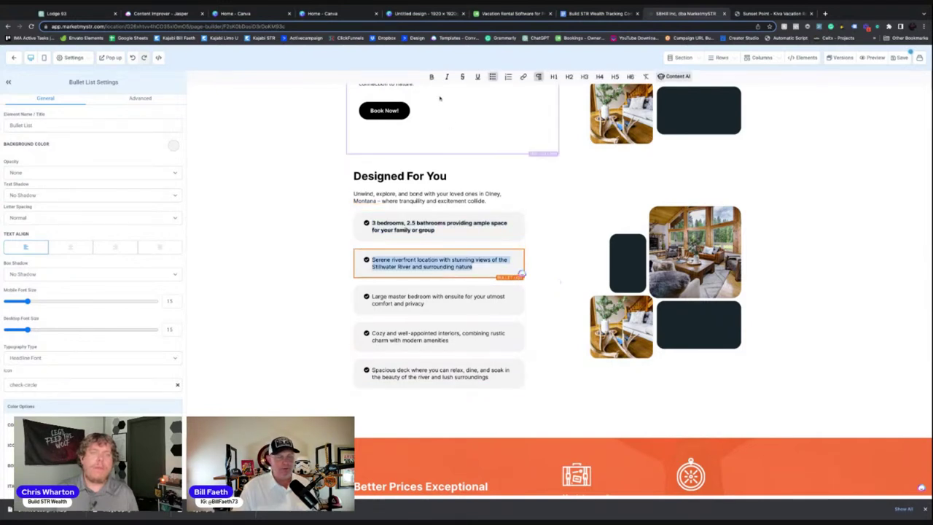
click(431, 76)
triple_click(438, 299)
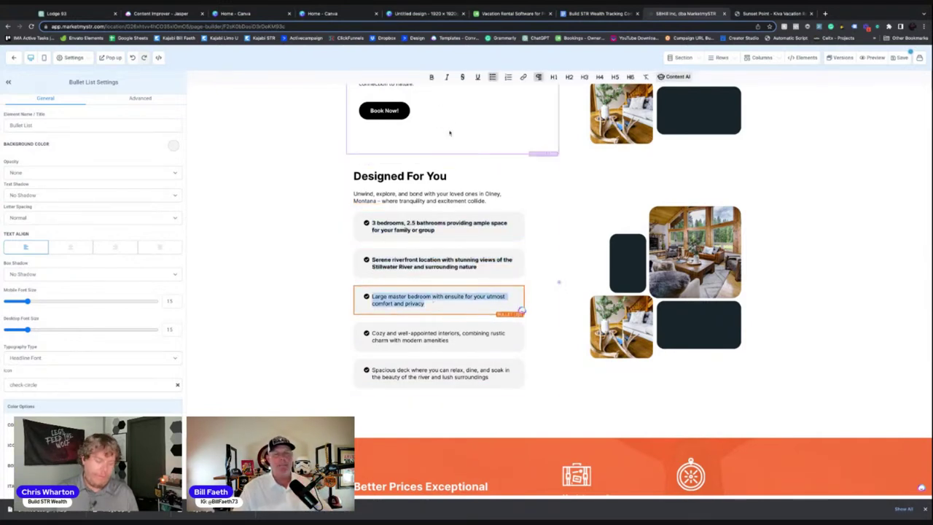
click(431, 77)
triple_click(437, 335)
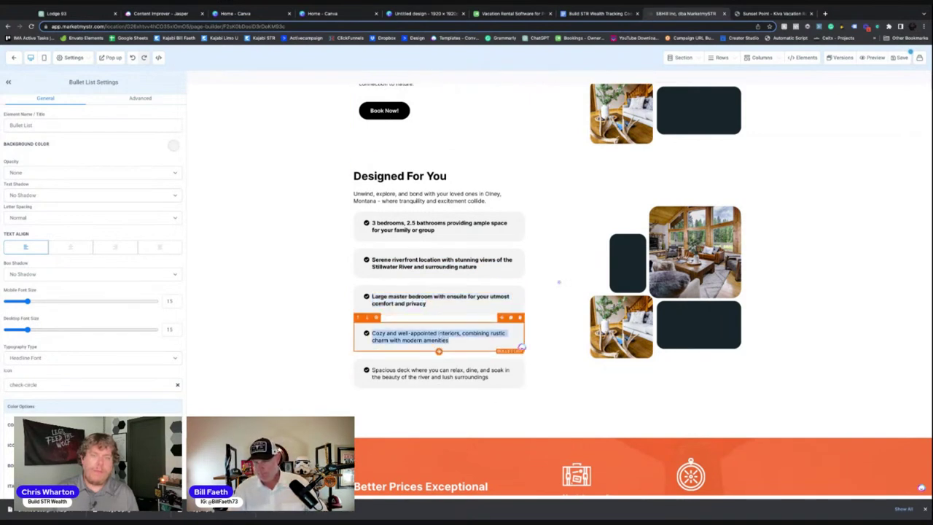
click(431, 77)
click(442, 365)
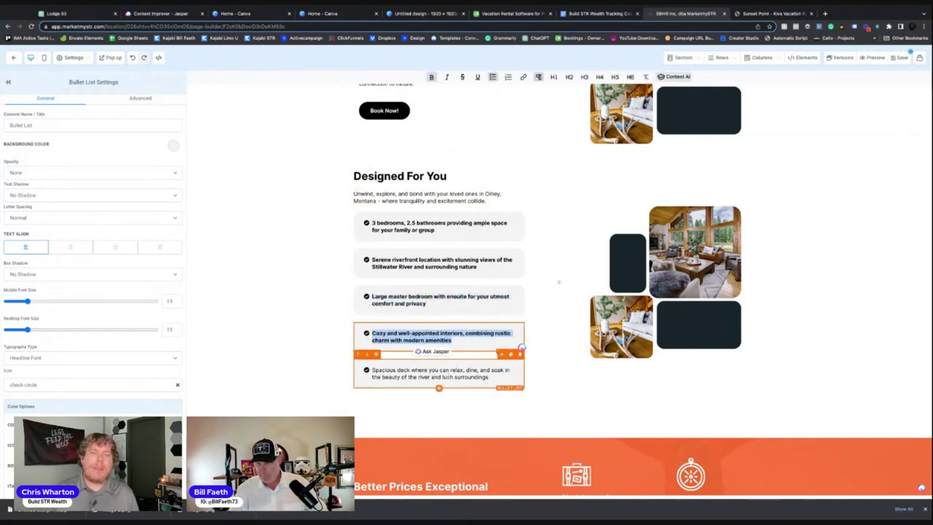
click(442, 368)
triple_click(441, 372)
click(431, 77)
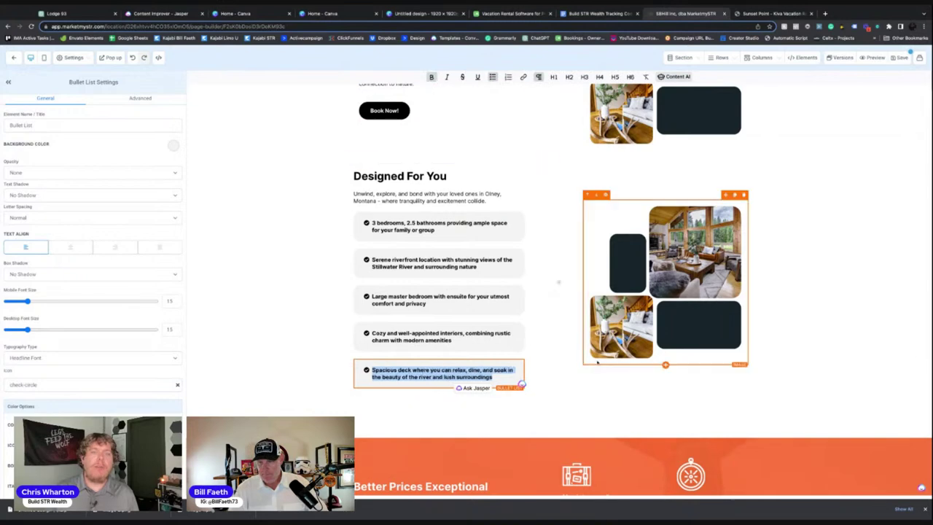
click(799, 285)
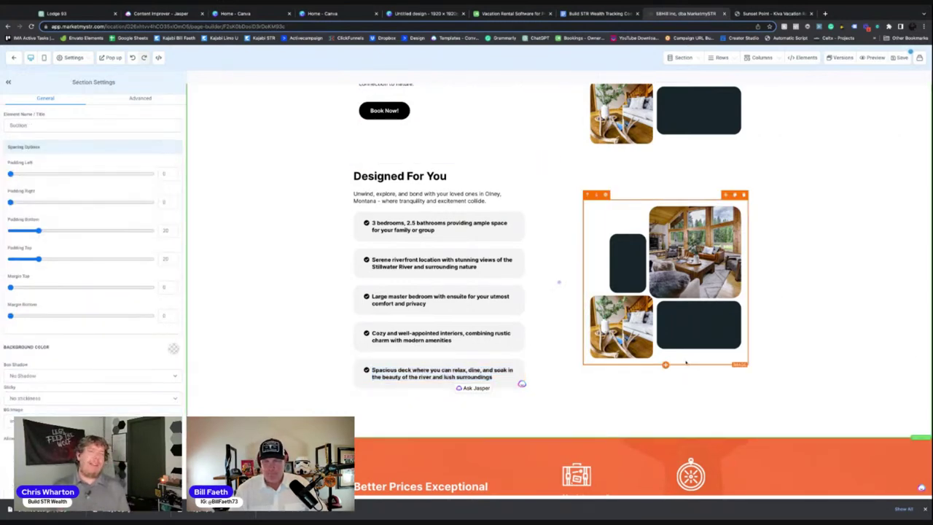
Duplicate the Escape to Olney hero row, swap its columns, then delete the copy
scroll(685, 361, up, 5)
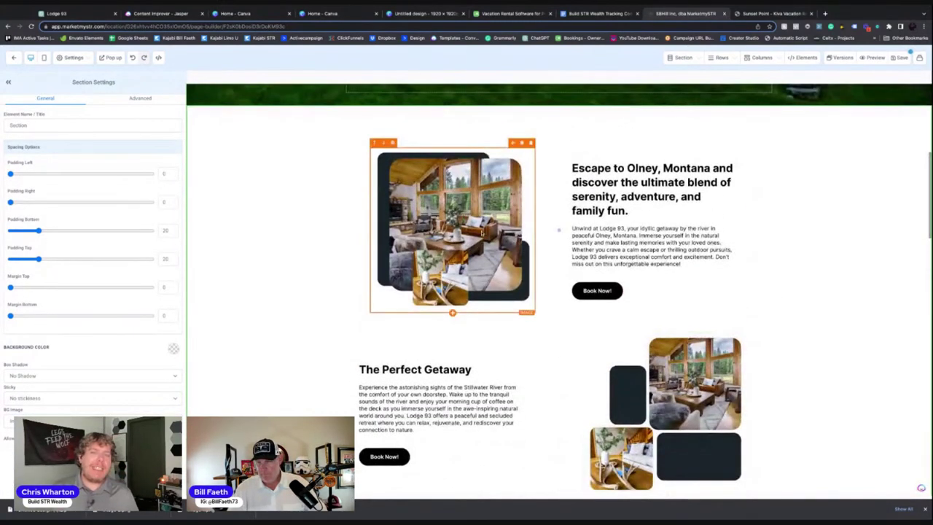
scroll(667, 195, down, 1)
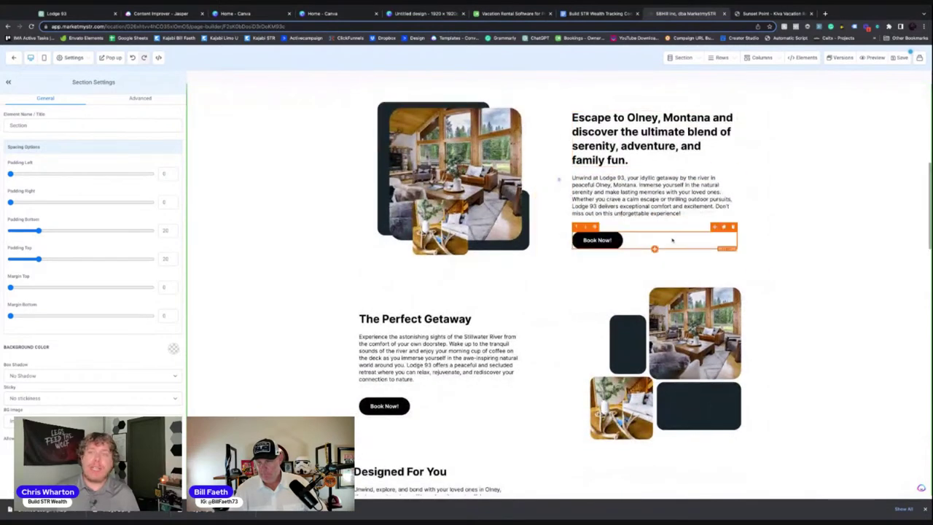
click(758, 87)
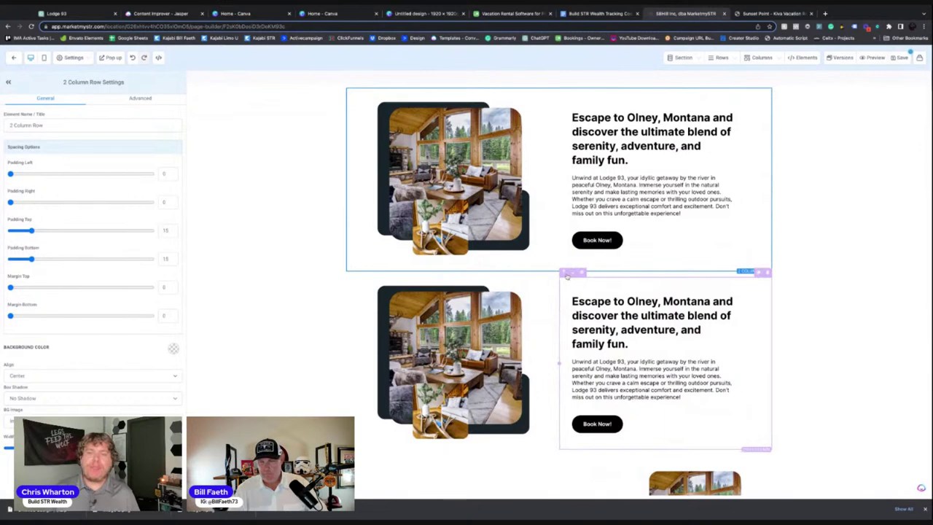
click(568, 273)
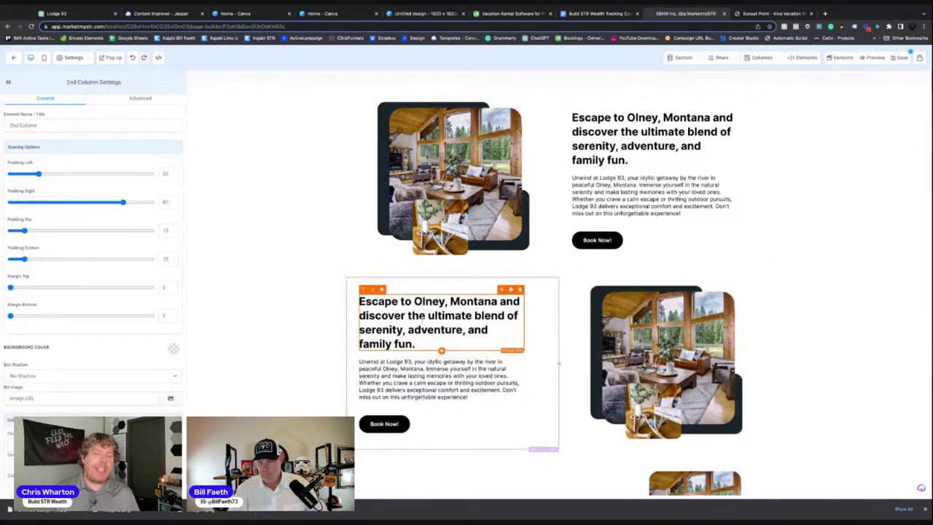
scroll(691, 196, down, 3)
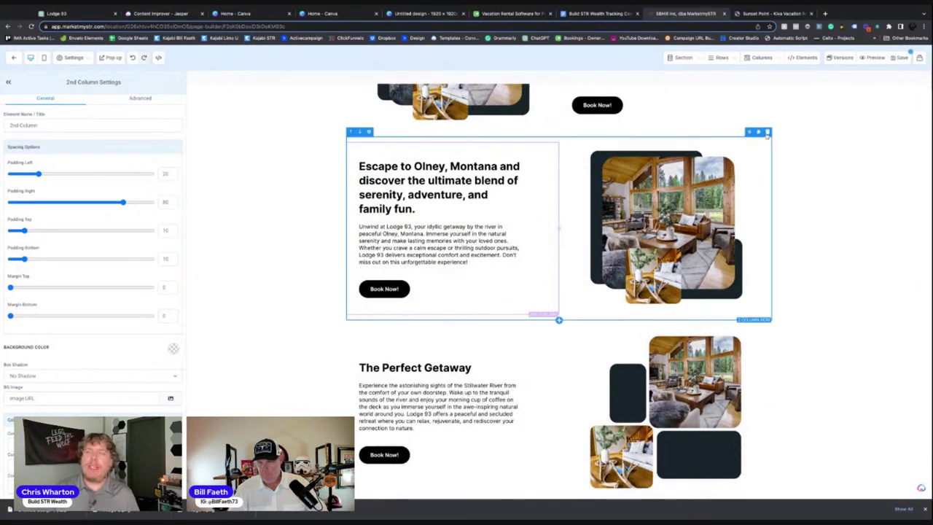
click(767, 132)
Duplicate the Large master bedroom bullet, undo it, and switch to the Canva tab
scroll(634, 260, down, 4)
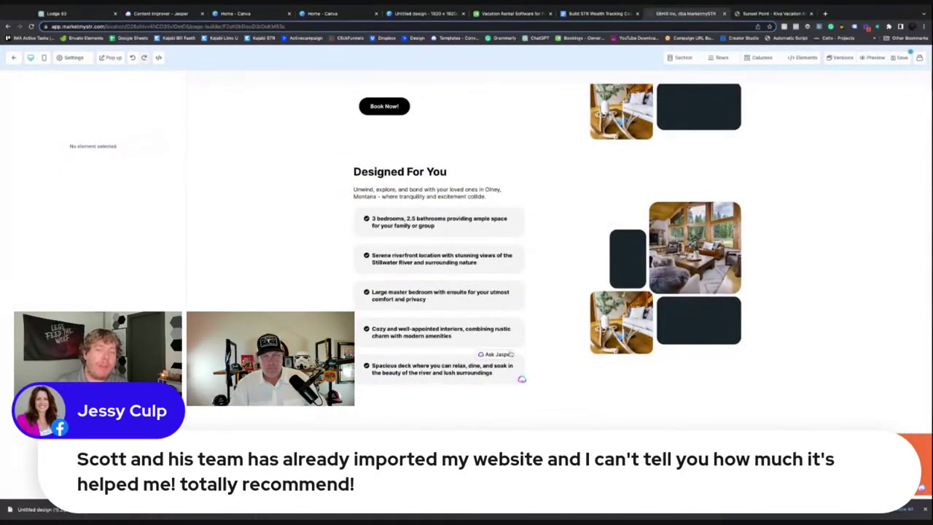
click(510, 277)
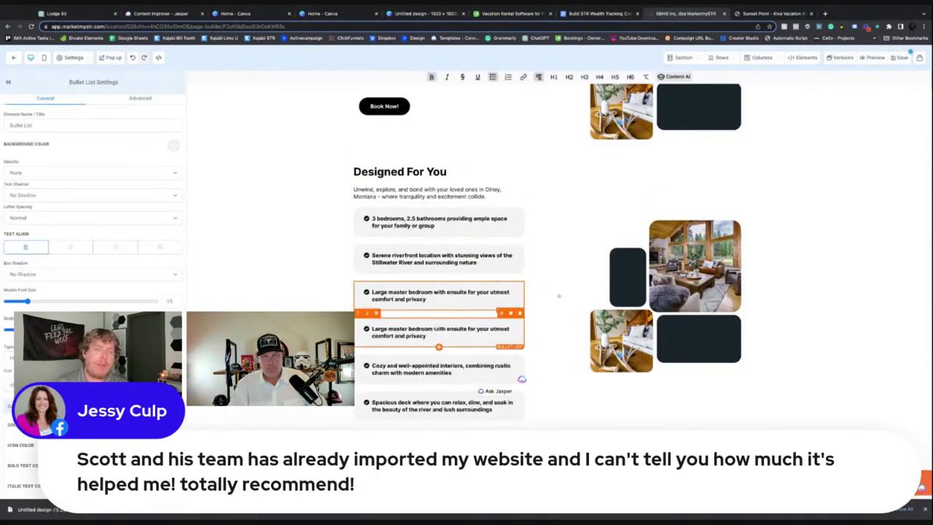
key(ctrl+z)
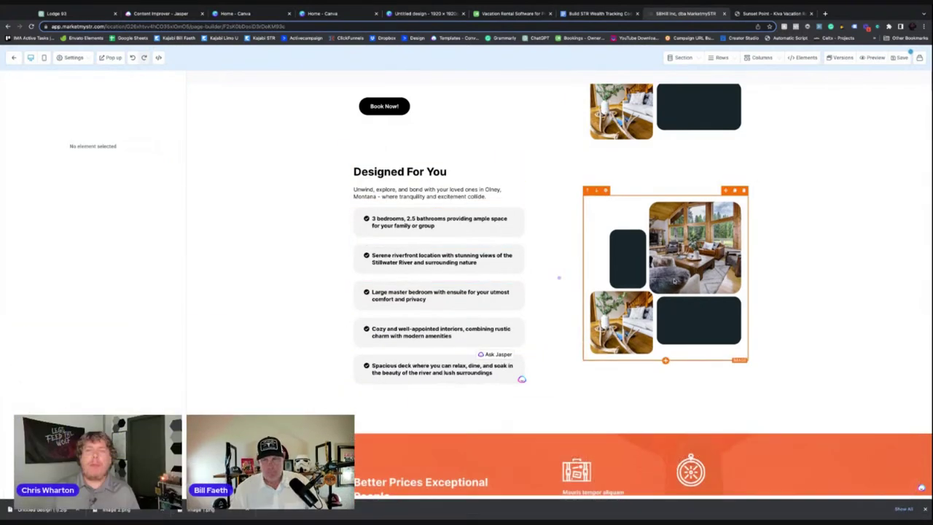
scroll(645, 220, up, 1)
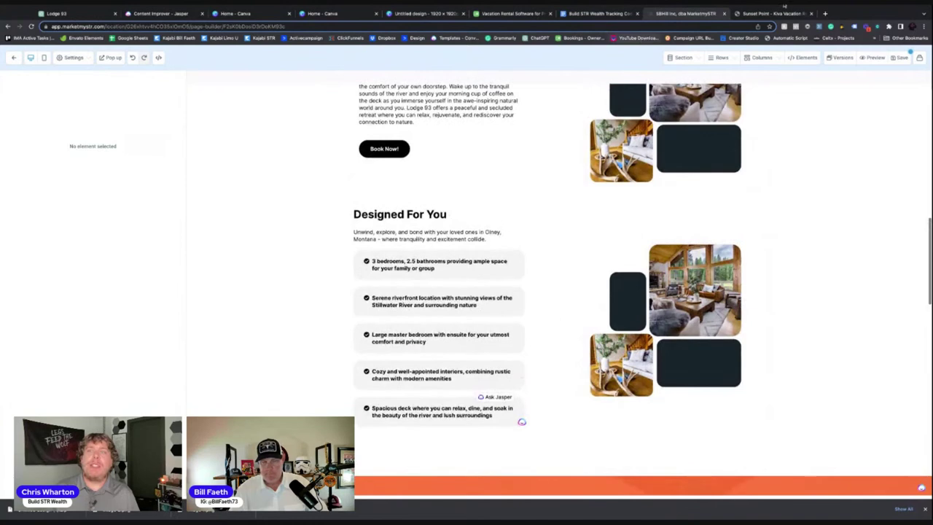
click(332, 13)
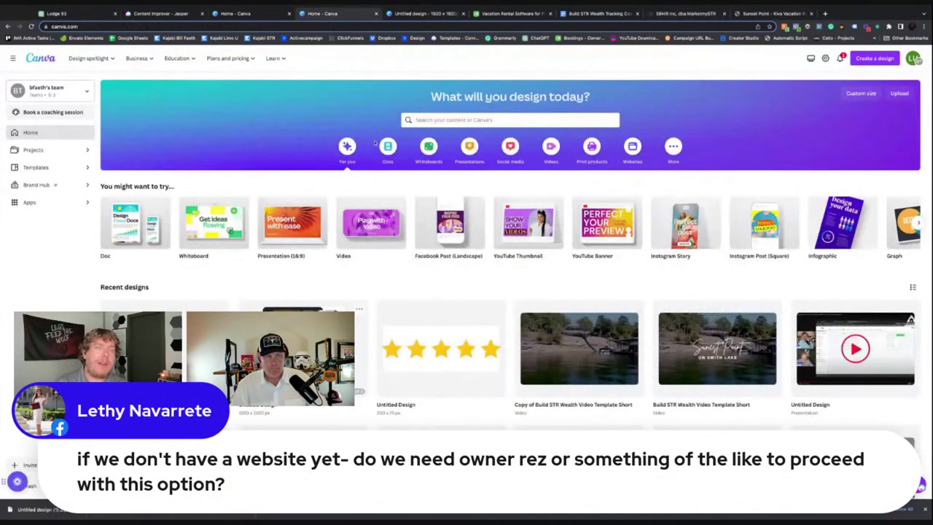
Ungroup the collage and rearrange the dark rounded panels and antler photo into new positions
click(412, 13)
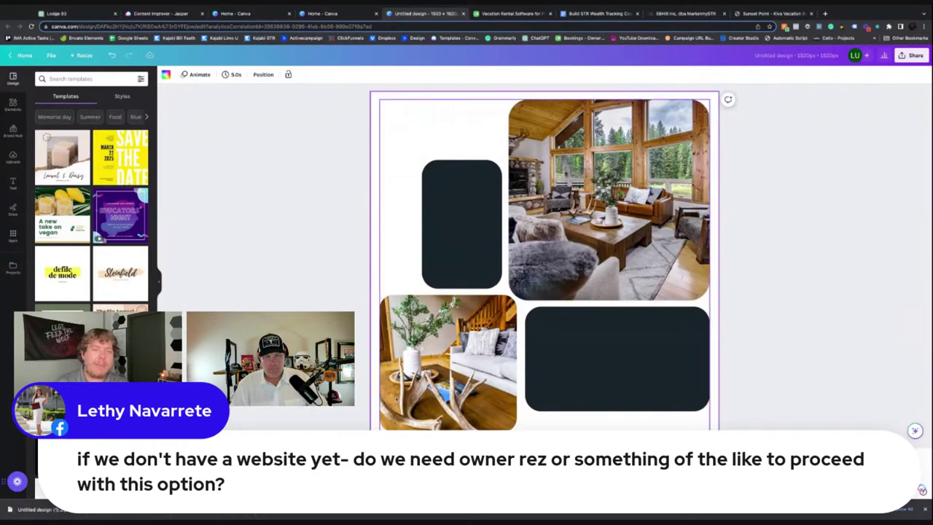
click(449, 222)
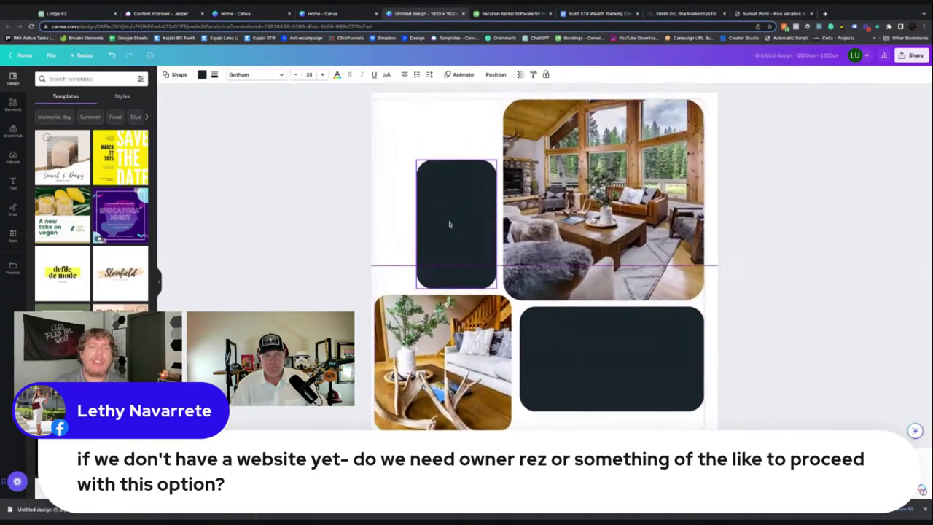
right_click(526, 211)
click(548, 322)
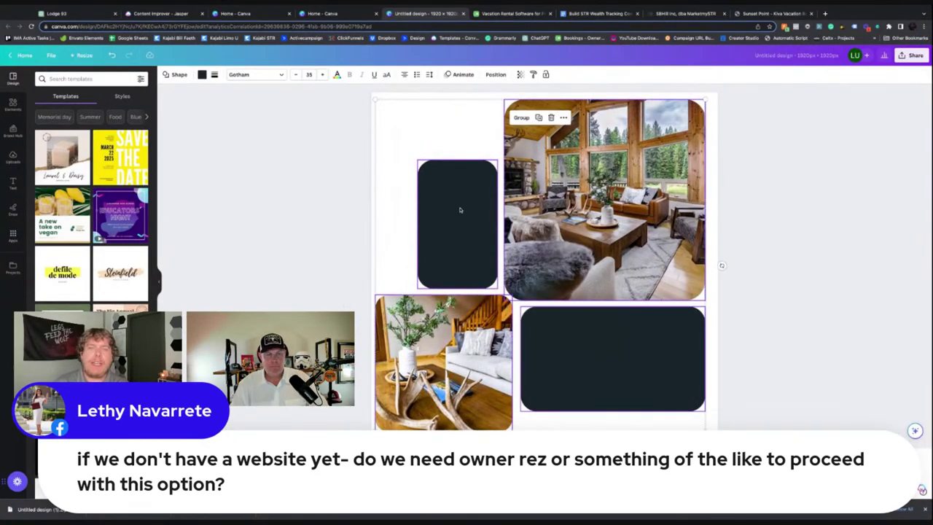
drag(452, 230, 520, 207)
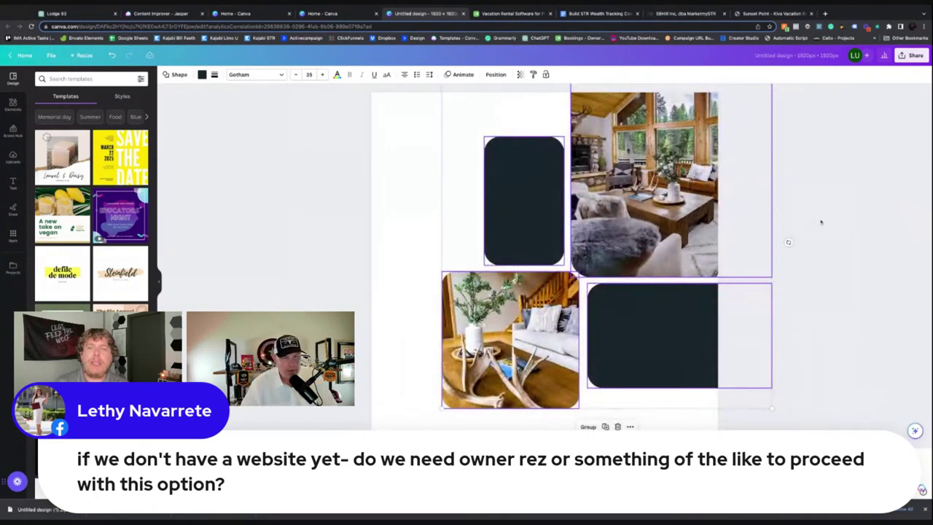
drag(686, 332, 473, 146)
drag(513, 241, 660, 406)
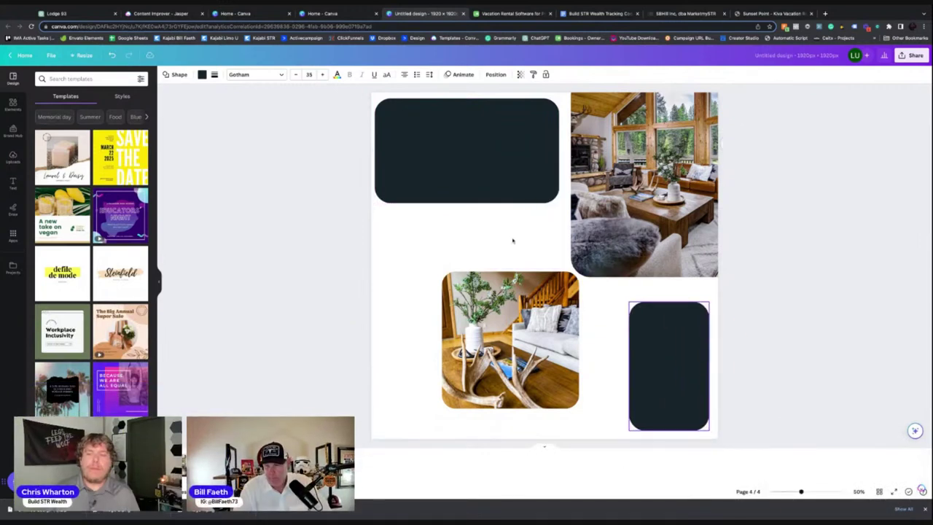
drag(535, 354, 692, 263)
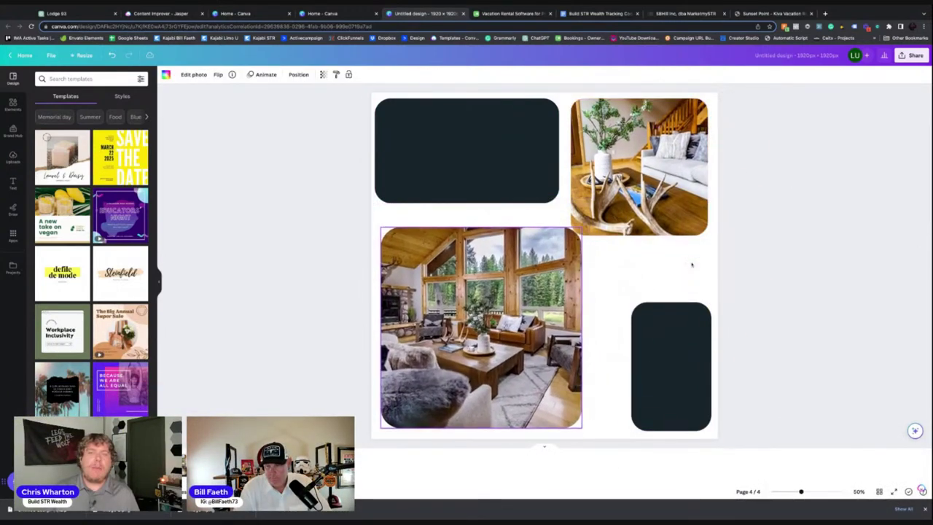
click(610, 285)
click(590, 183)
click(531, 186)
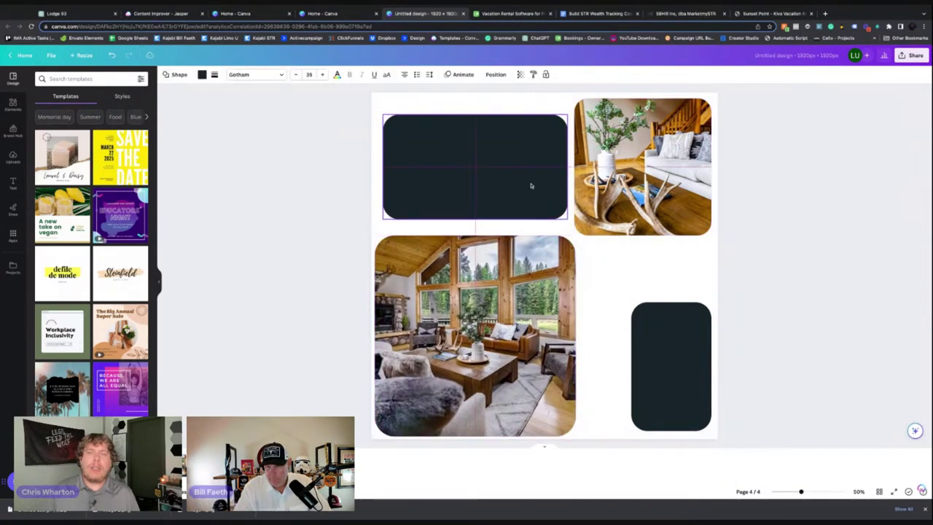
click(677, 358)
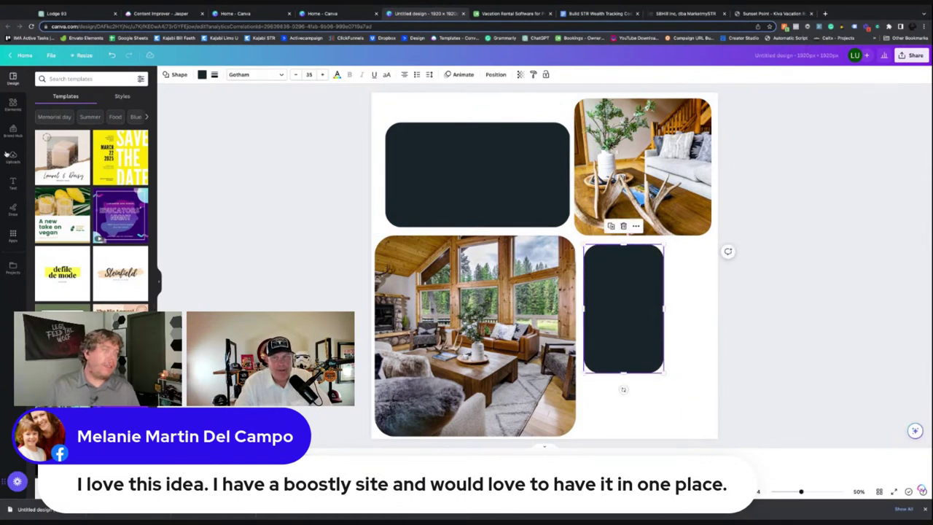
Drop an uploaded bedroom photo lower left and the hot-tub photo into the top-right frame
click(11, 156)
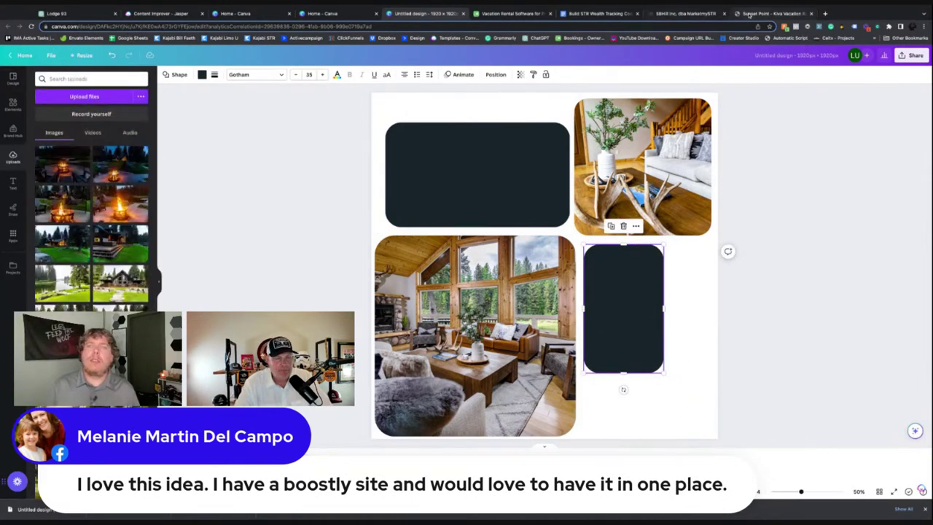
scroll(92, 226, down, 10)
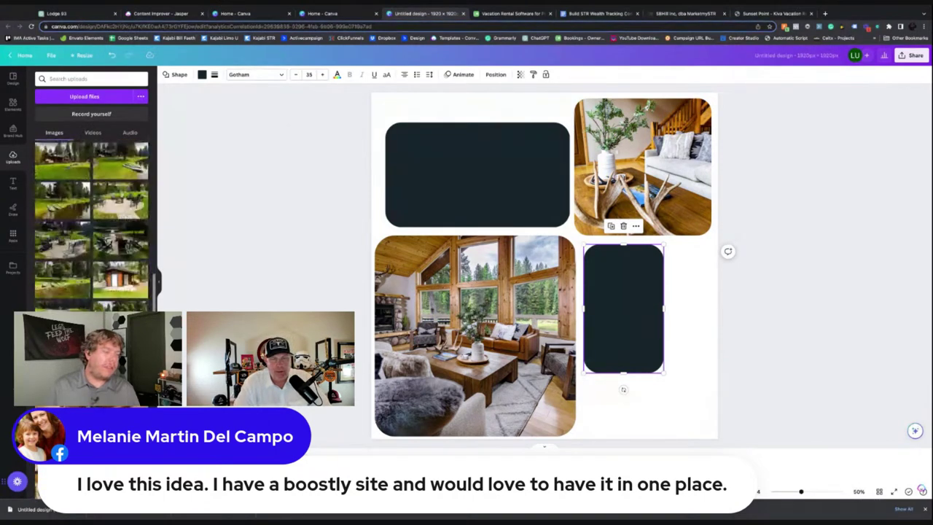
scroll(96, 309, down, 3)
scroll(91, 279, down, 10)
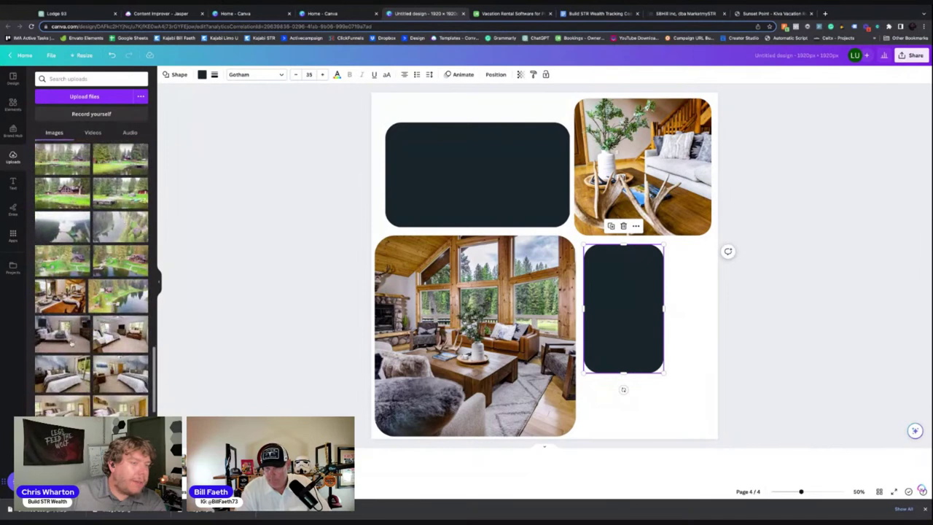
drag(146, 341, 496, 335)
scroll(91, 226, down, 5)
scroll(92, 226, up, 5)
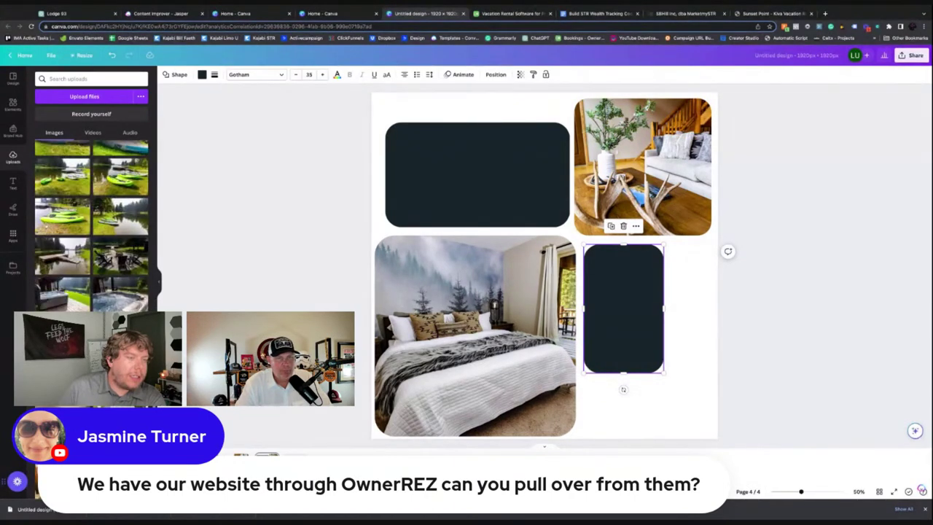
drag(120, 292, 641, 168)
Centre the collage group horizontally and vertically on the page
click(775, 159)
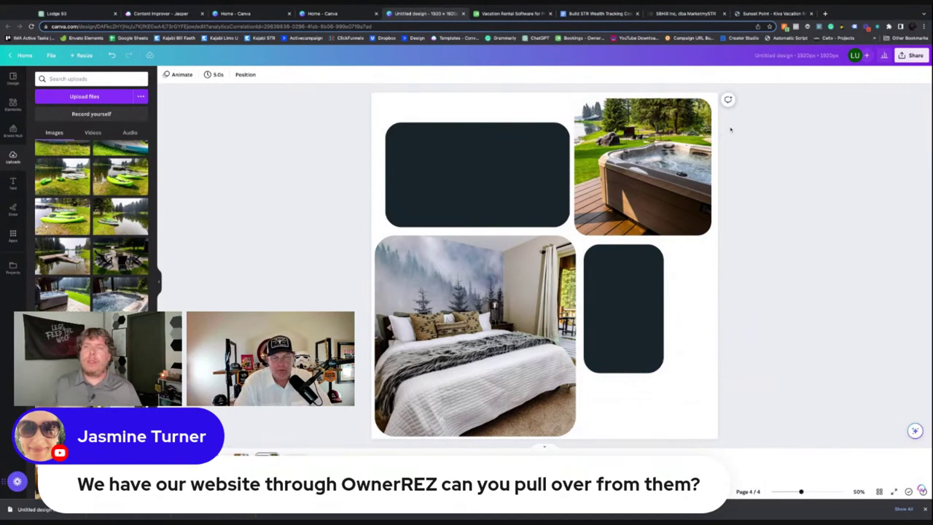
click(479, 156)
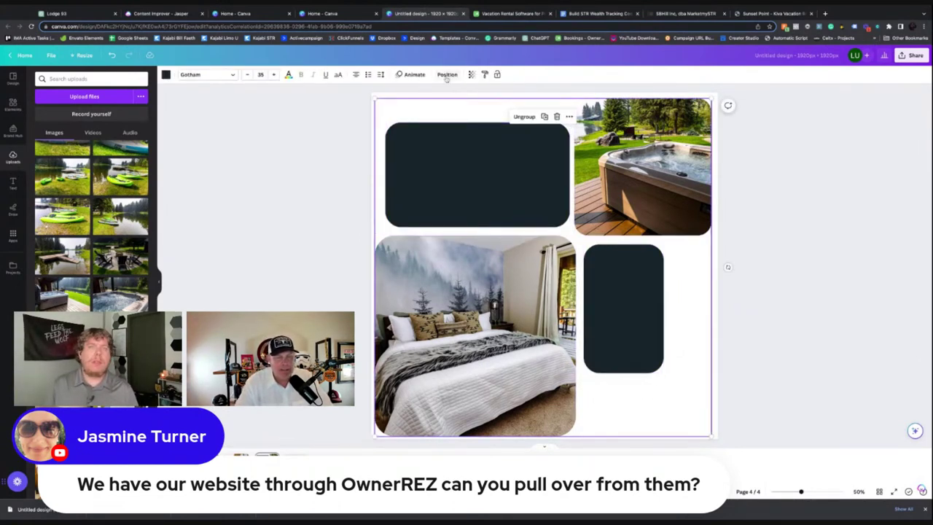
click(447, 75)
click(116, 154)
click(76, 156)
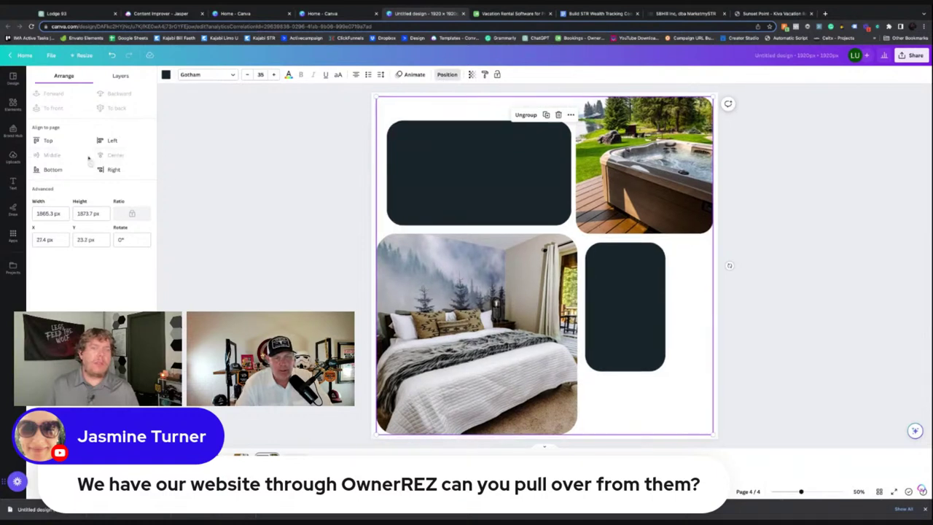
click(774, 223)
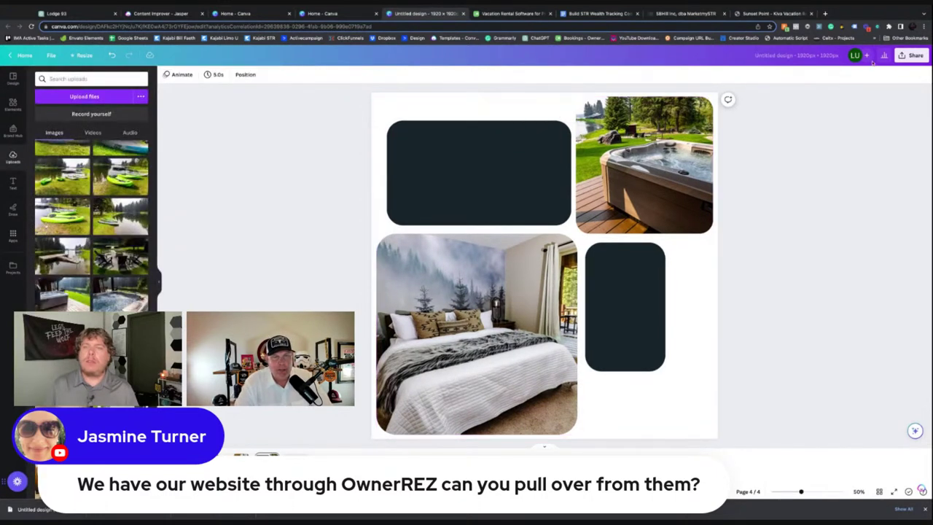
Open the Download options and keep PNG as the file type
click(911, 55)
click(806, 240)
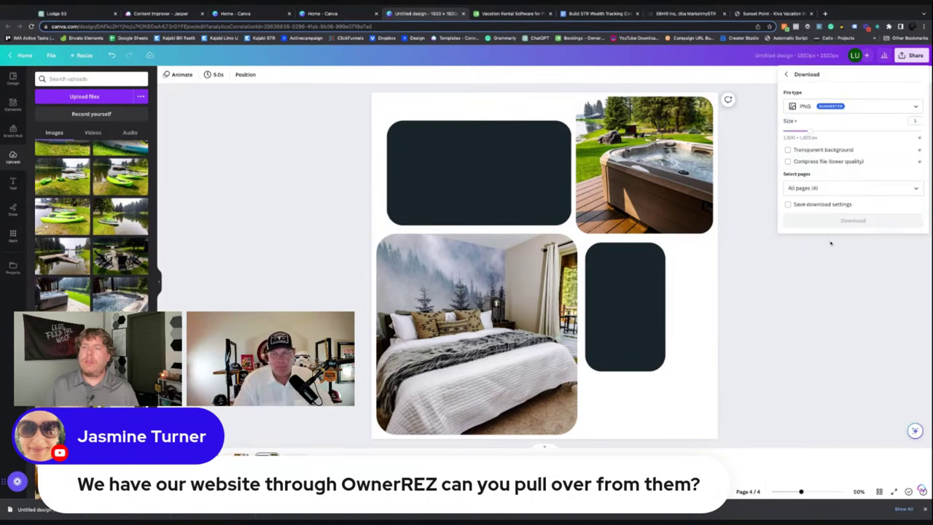
click(826, 106)
click(813, 128)
click(819, 108)
click(810, 149)
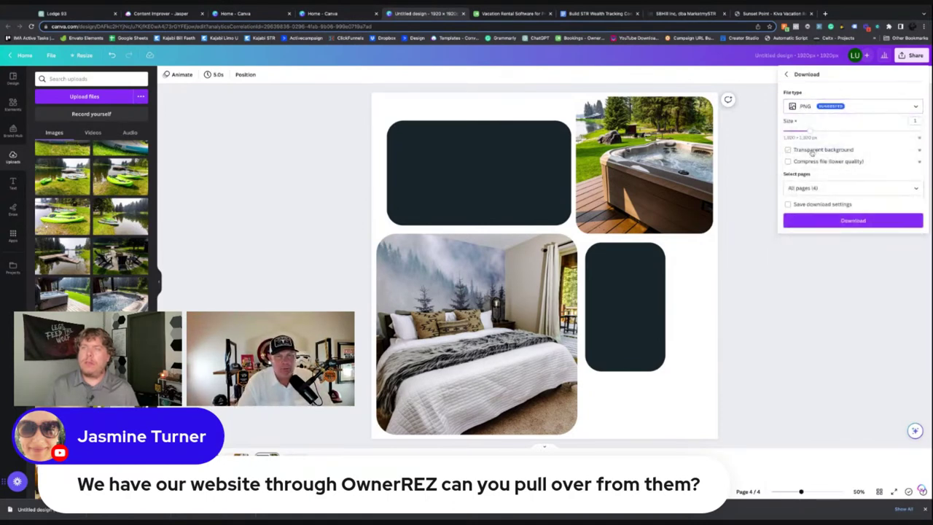
Limit the download to page 4 only and download it
click(825, 188)
click(898, 209)
scroll(873, 269, down, 2)
click(915, 276)
click(853, 302)
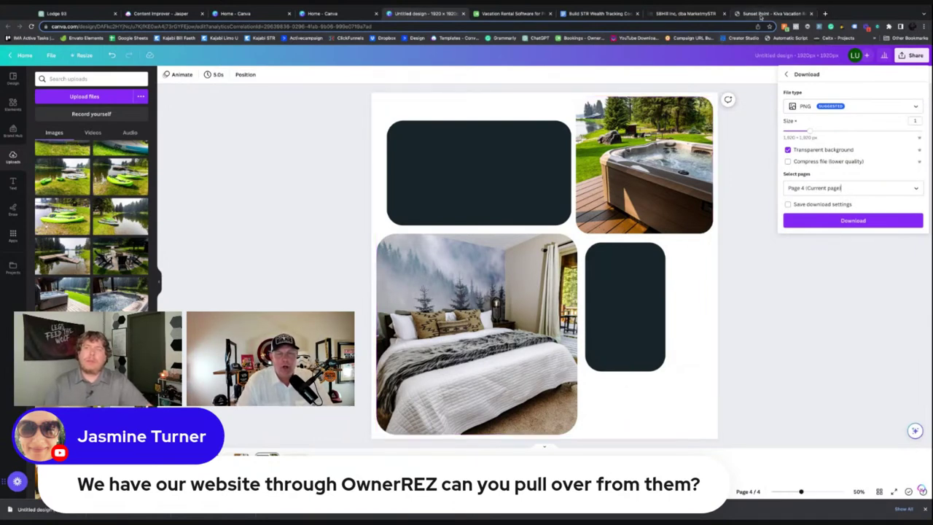
click(869, 223)
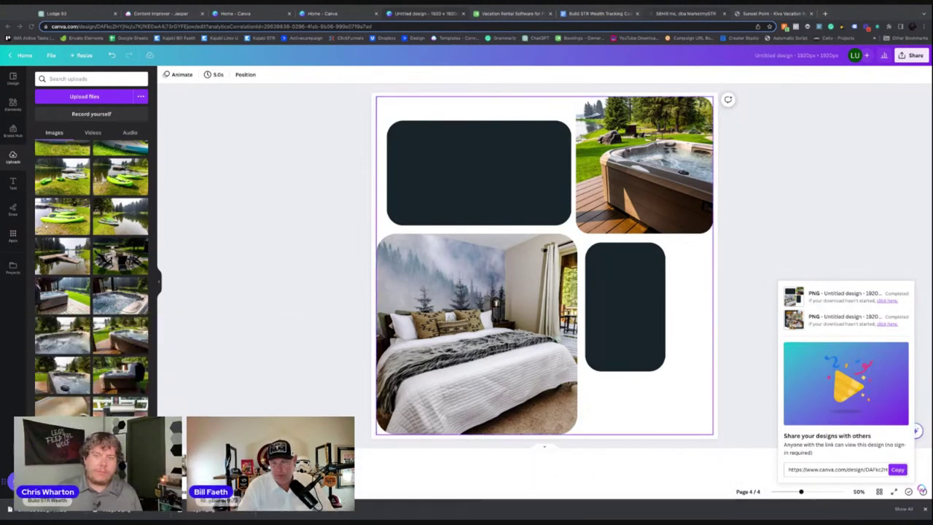
Replace the Designed For You collage with the new hot-tub-and-bedroom upload from the Lodge 93 folder
click(680, 14)
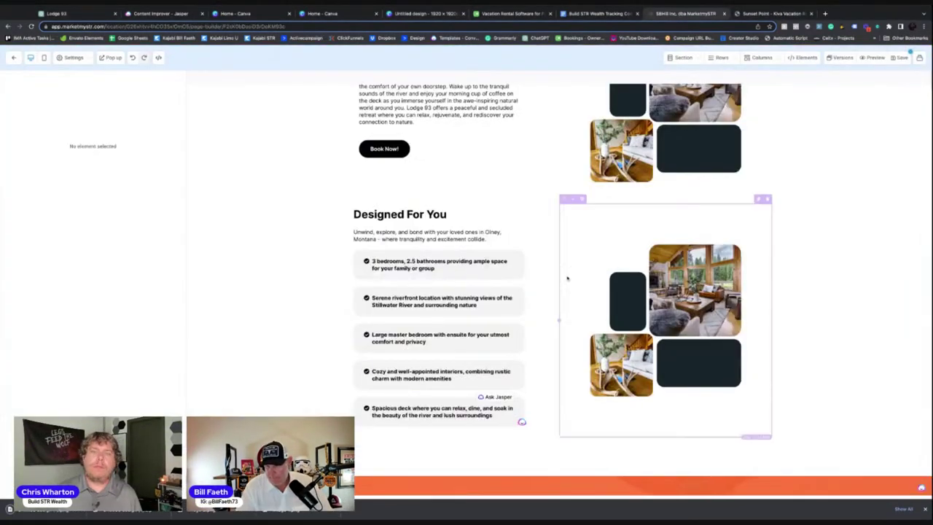
click(665, 321)
scroll(149, 357, down, 2)
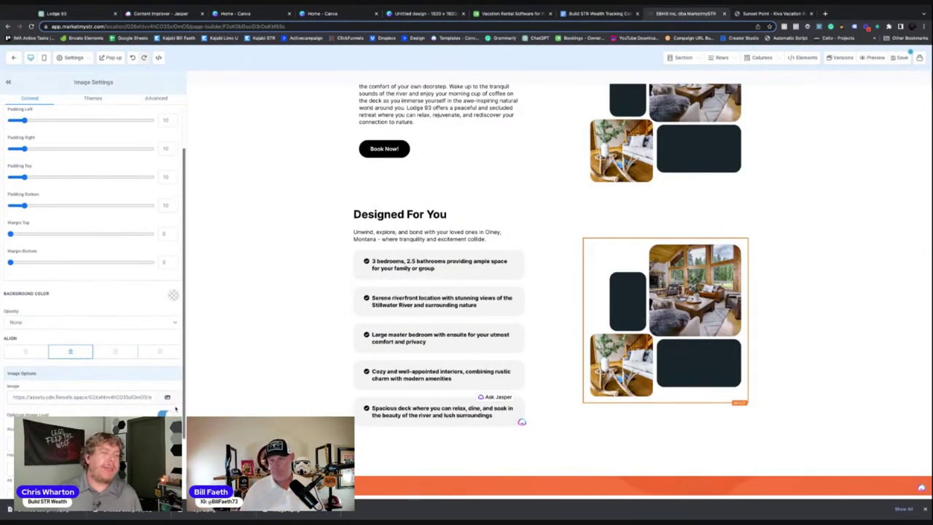
click(169, 397)
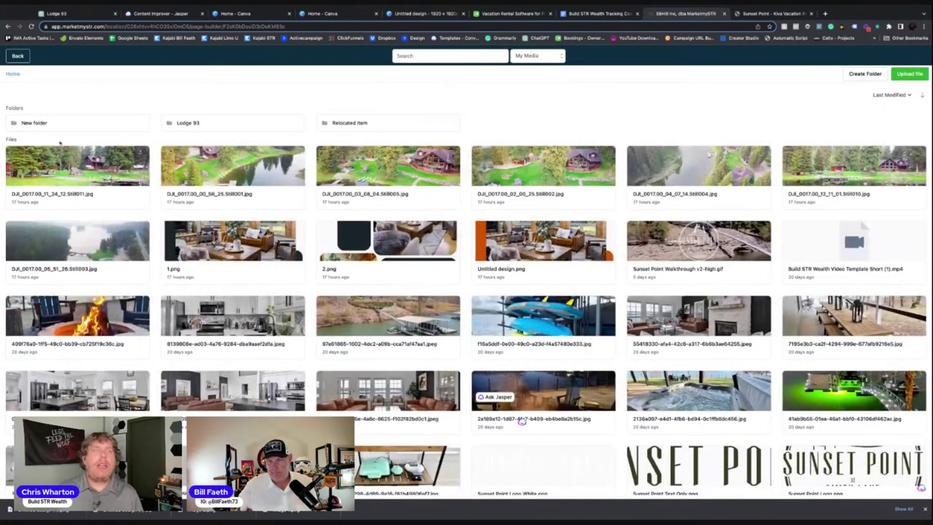
click(188, 123)
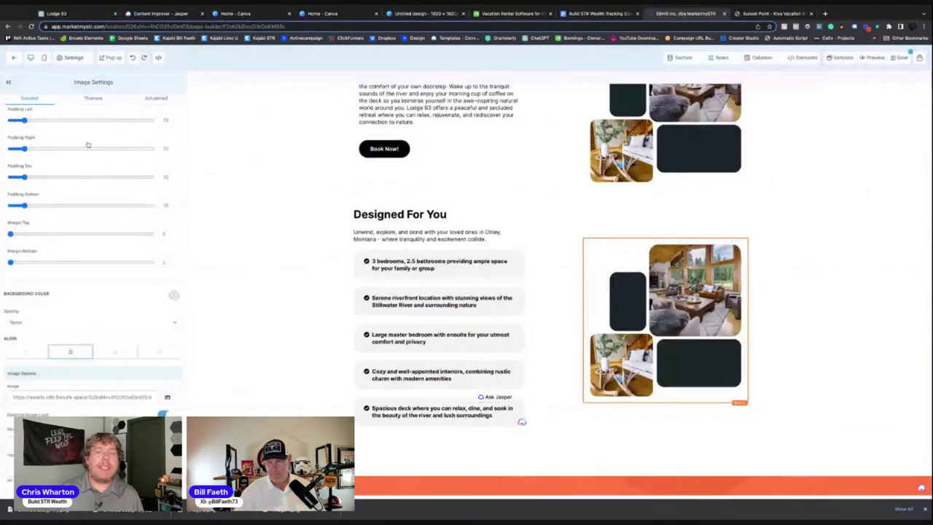
click(842, 331)
scroll(807, 354, down, 3)
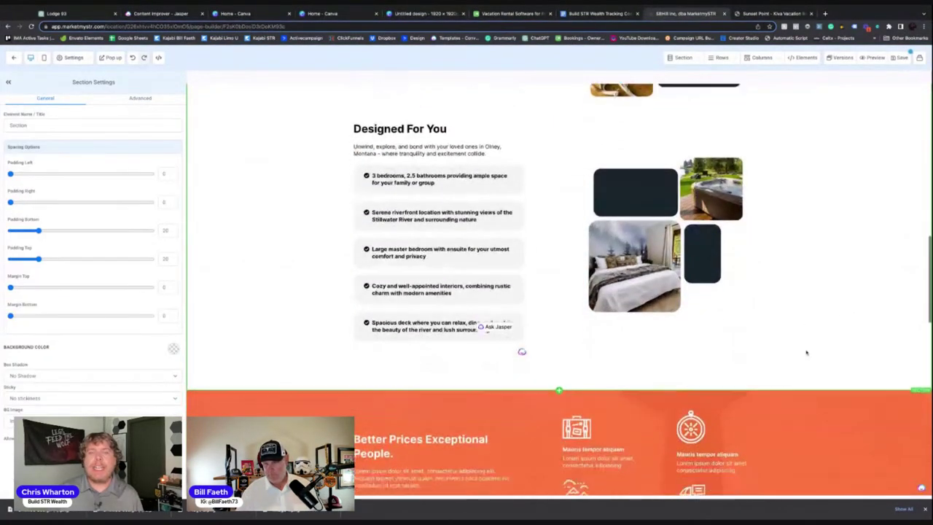
Give Better Prices a Lodge 93 background image and change its background colour from orange to black
scroll(806, 351, up, 15)
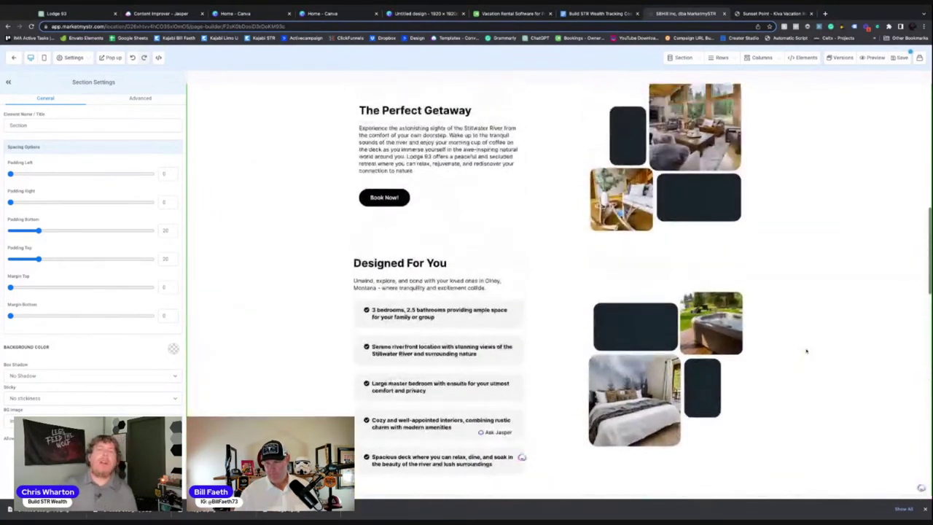
scroll(560, 292, down, 11)
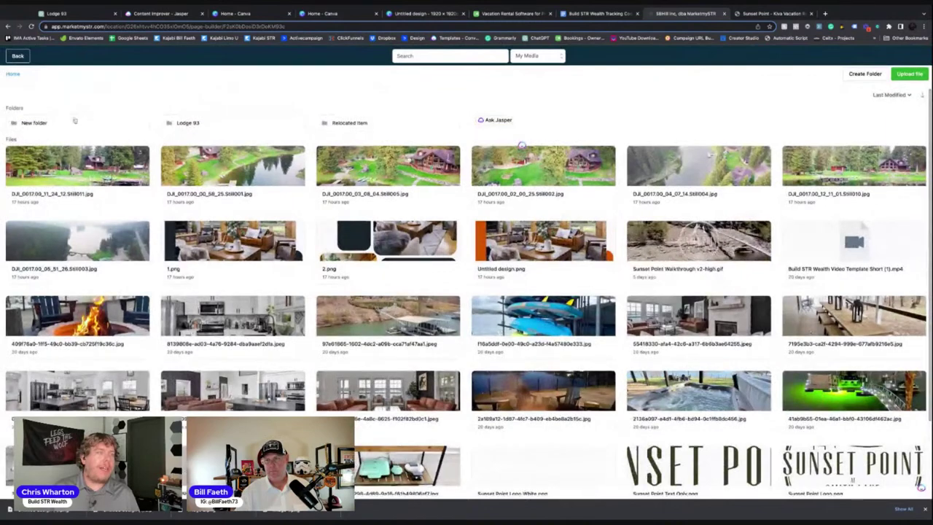
click(186, 122)
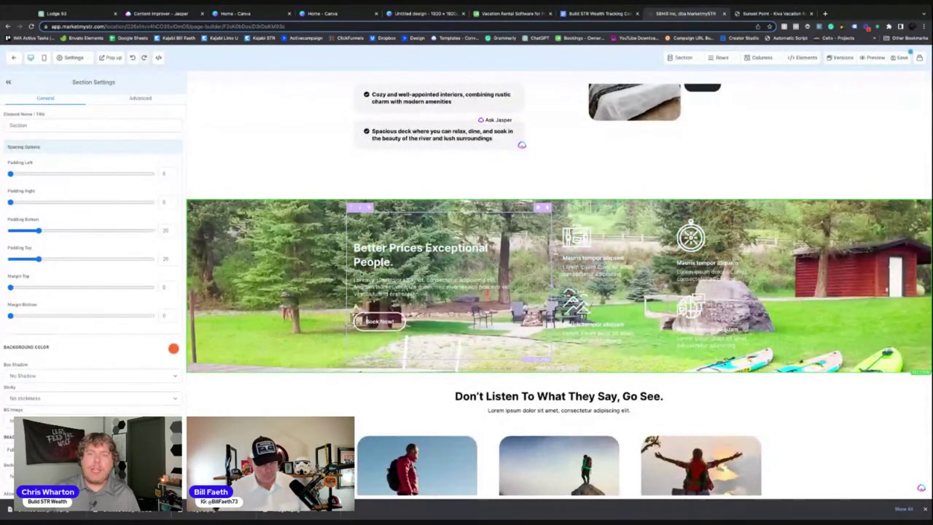
scroll(167, 342, down, 1)
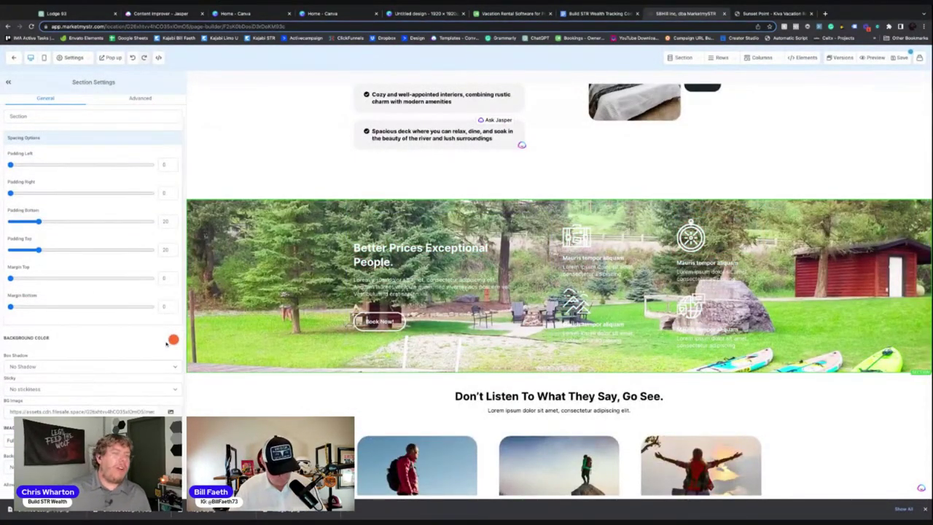
click(172, 340)
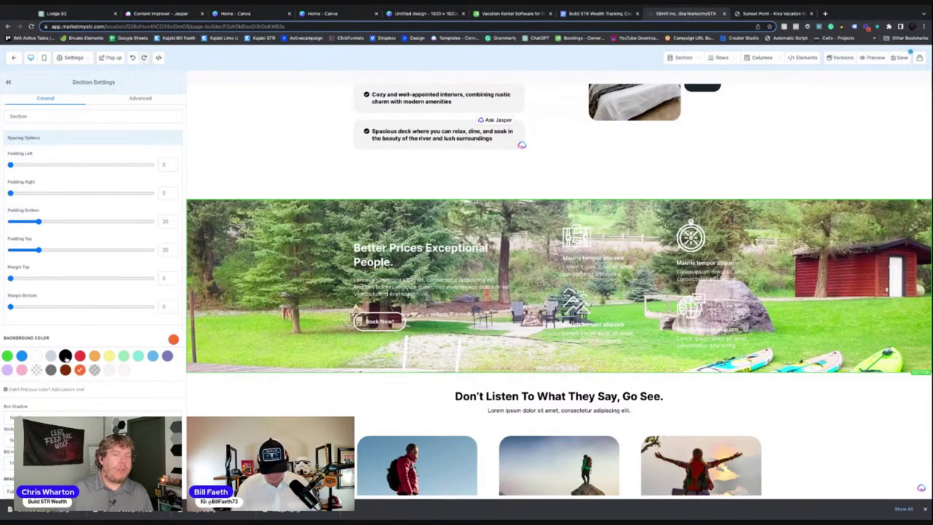
click(65, 356)
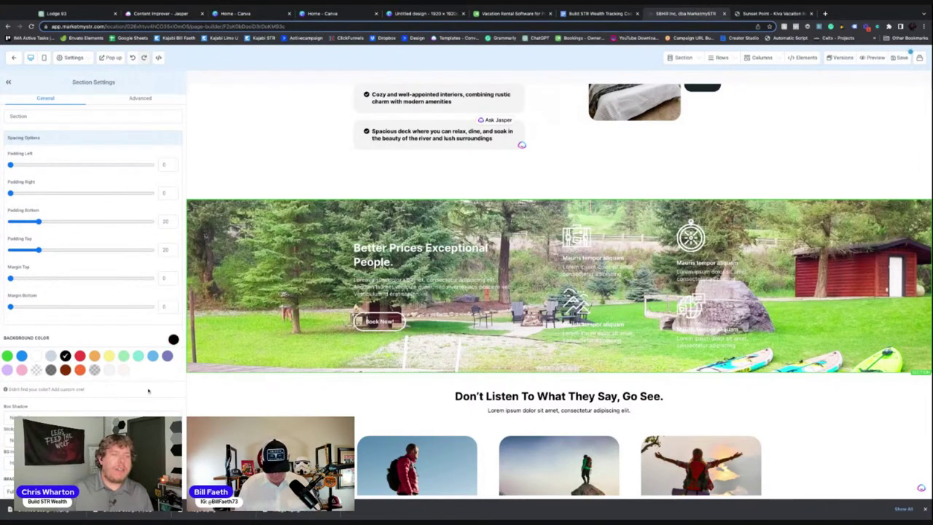
scroll(148, 392, down, 1)
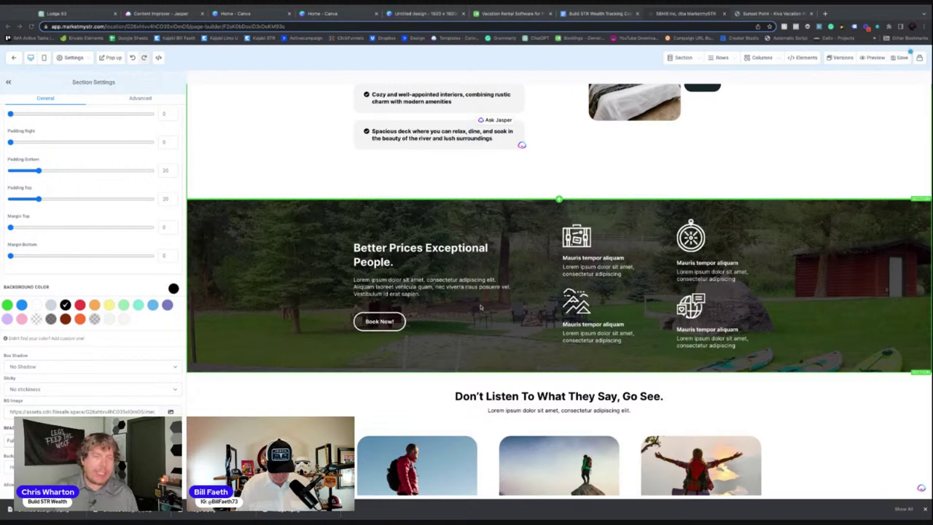
Retitle the section 'Unforgettable Experiences:' and paste the outdoor activities paragraph
triple_click(428, 257)
text(Unforgettable Experiences:)
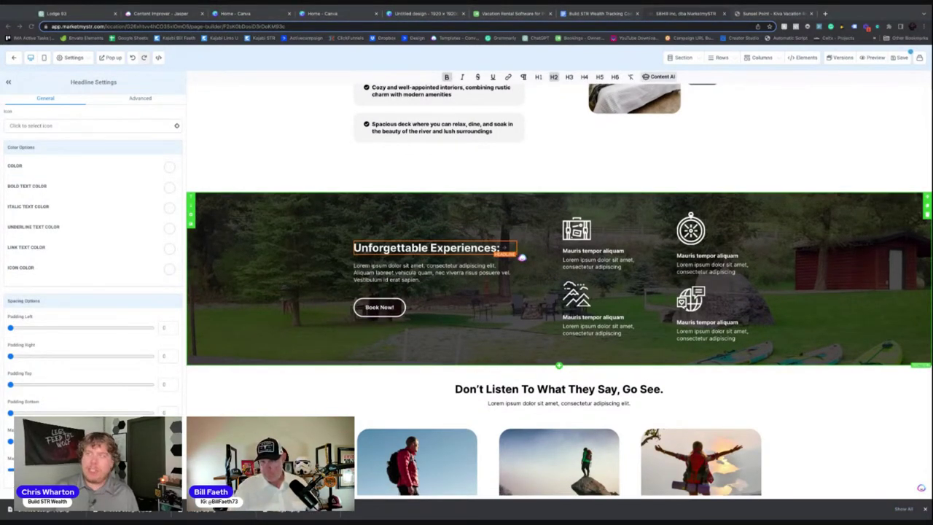
triple_click(429, 275)
text(Embark on thrilling outdoor activities just steps away from your door. Kayak along the pristine waters, paddleboard under the Montana sky, or cast your fishing line and reel in the catch of the day. With easy access to hiking trails and nearby attractions like Glacier National Park, Lodge 93 is the gateway to endless adventures.)
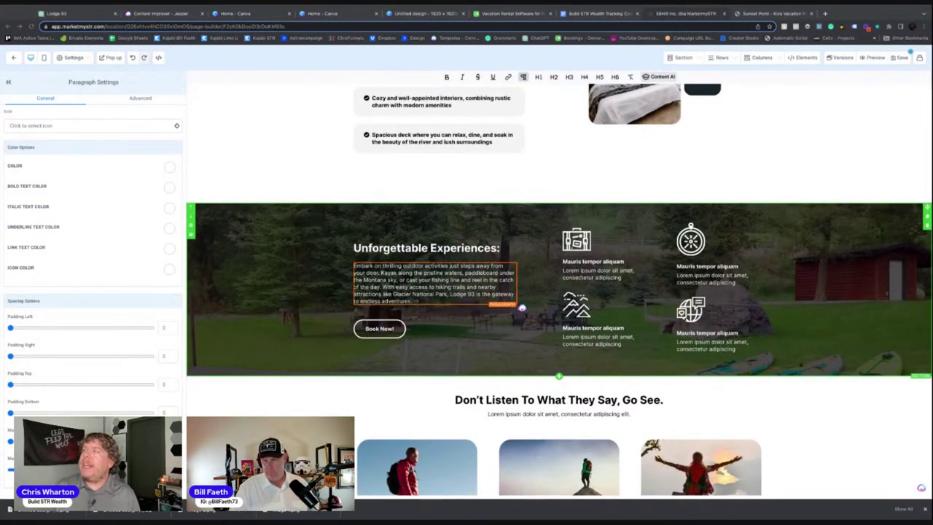
Fill the first two features, Kayaks and Paddle Boards and Fire Pit, with their descriptions
click(605, 262)
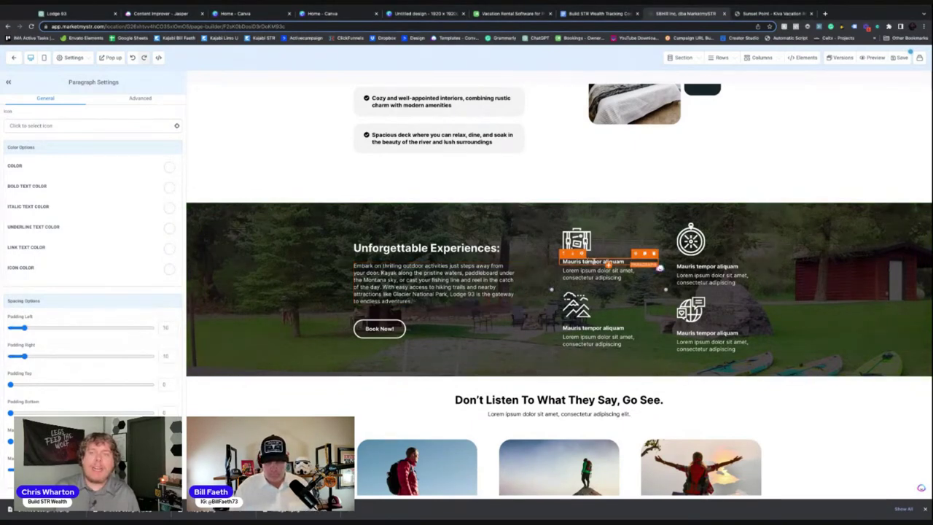
key(ctrl+a)
text(Kayaks and Paddle Boards)
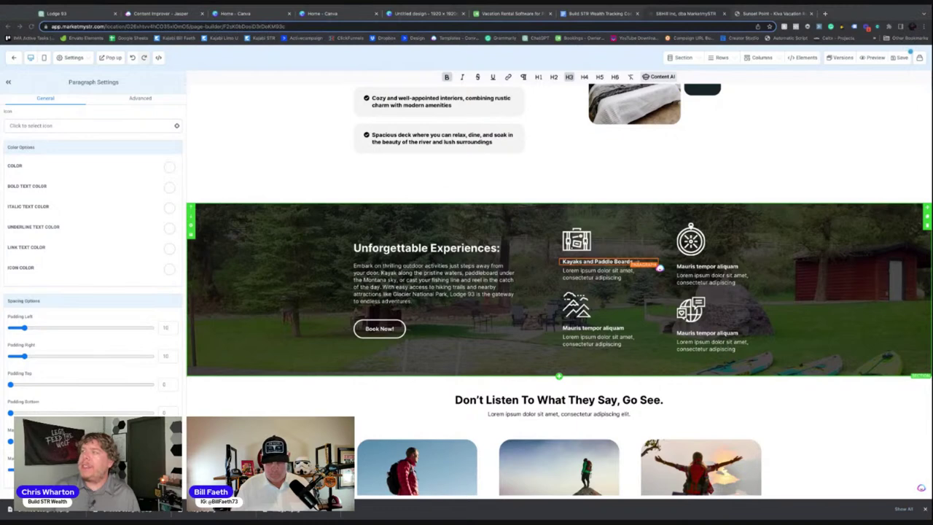
click(583, 275)
key(ctrl+a)
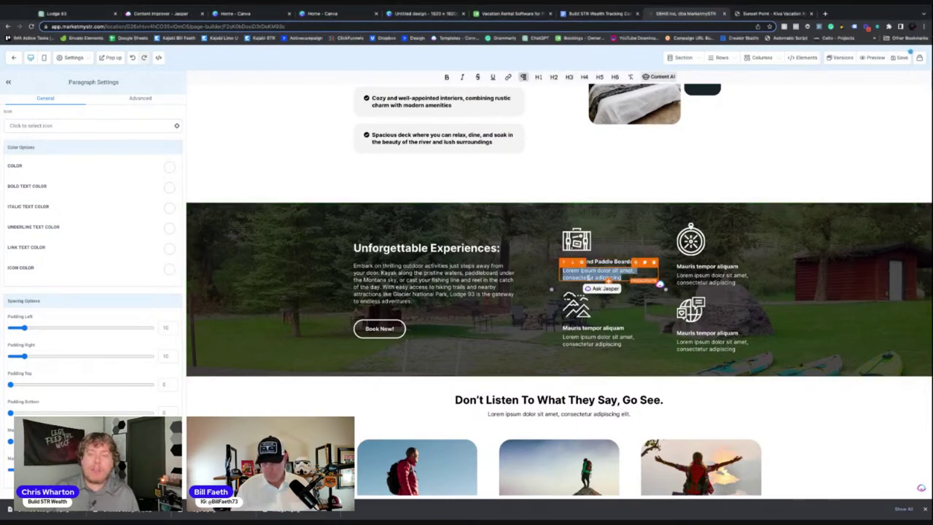
text(Immerse yourself in outdoor adventures with complimentary kayaks and stand-up paddle boards)
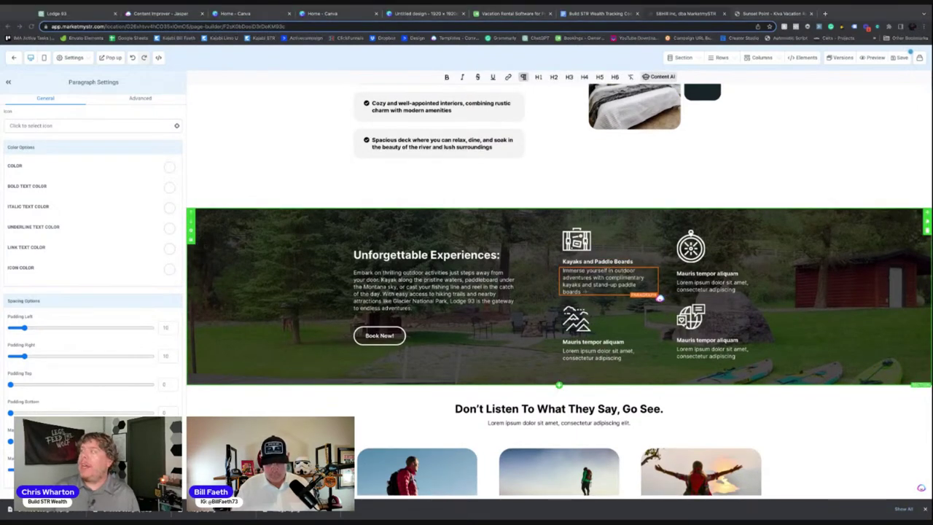
click(710, 276)
text(Fire Pit)
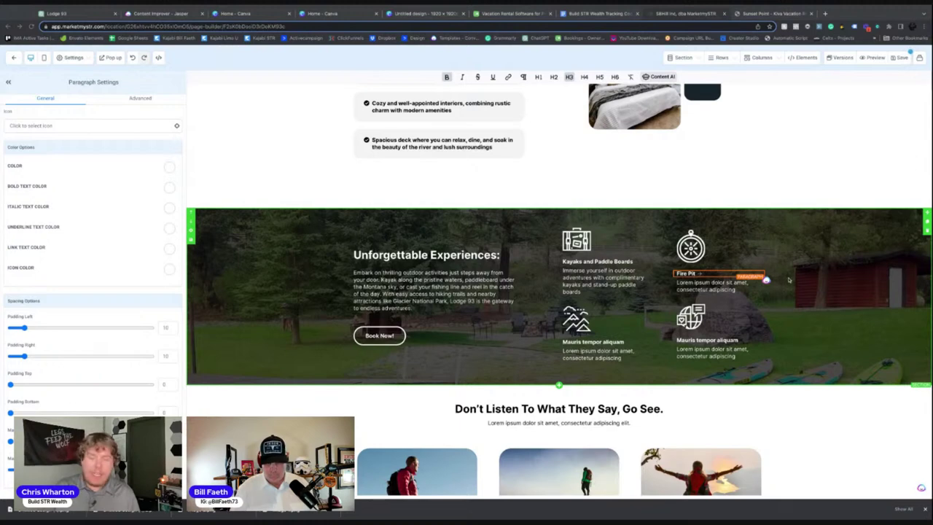
click(704, 286)
text(Gather around the fire pit for riverside bonfires and create cherished memories under the starry Montana sky)
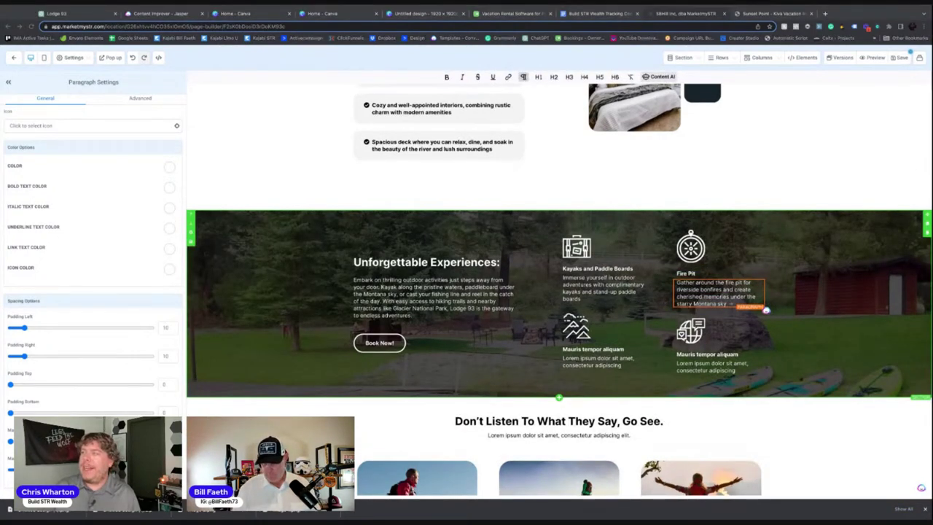
Fill the last two features, Hot Tub and Fishing and Hiking, with their descriptions
triple_click(588, 349)
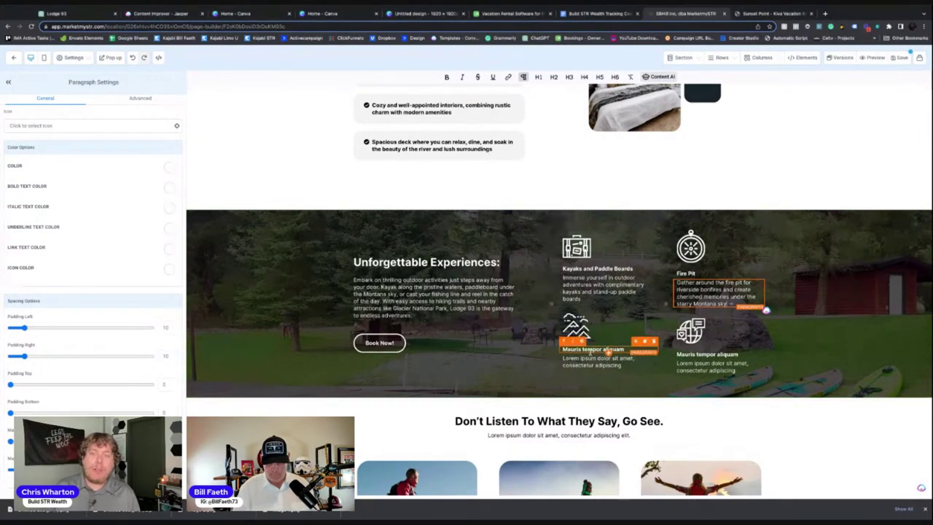
text(Hot Tub)
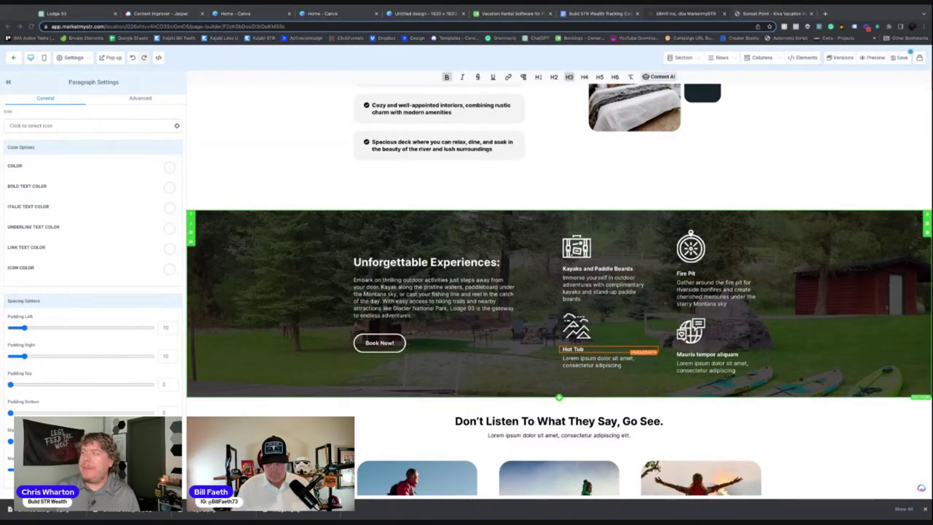
triple_click(587, 361)
text(Indulge in relaxation in the private hot tub, letting the bubbling water wash away your cares.)
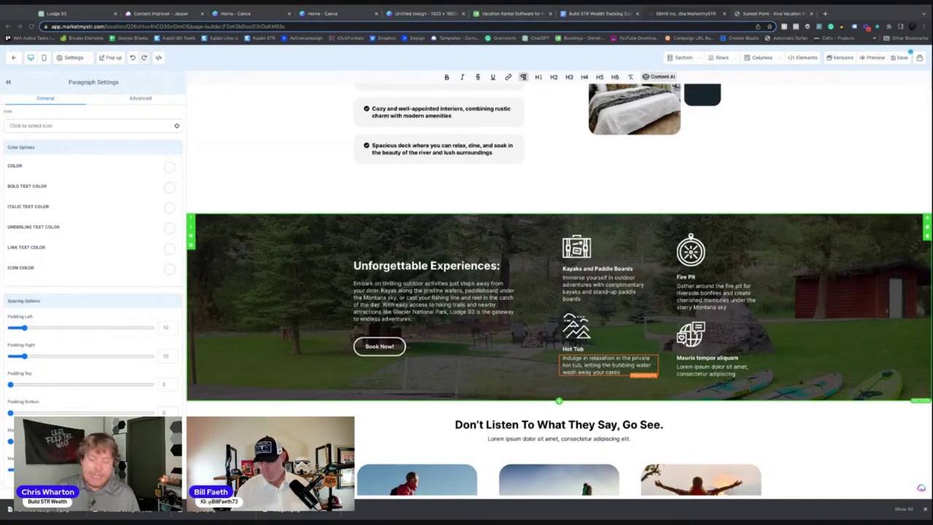
click(717, 357)
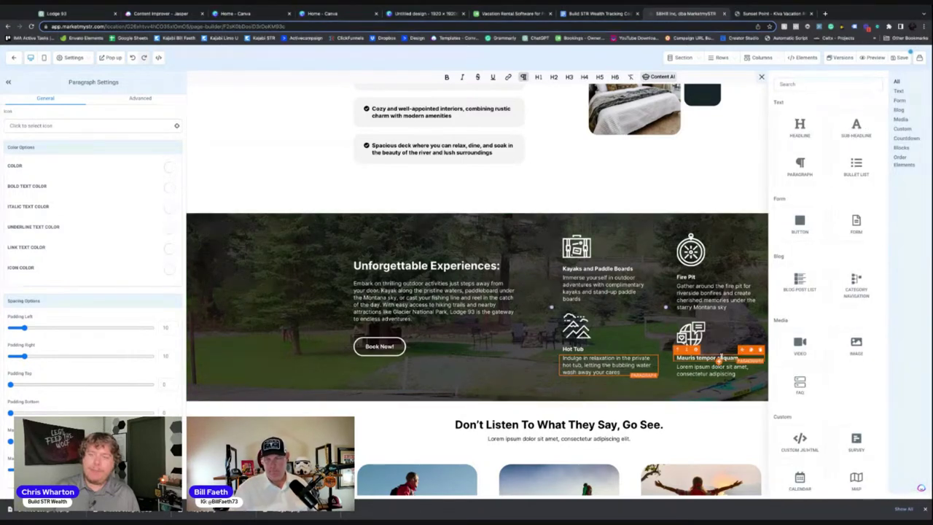
triple_click(717, 358)
text(Fishing and Hiking)
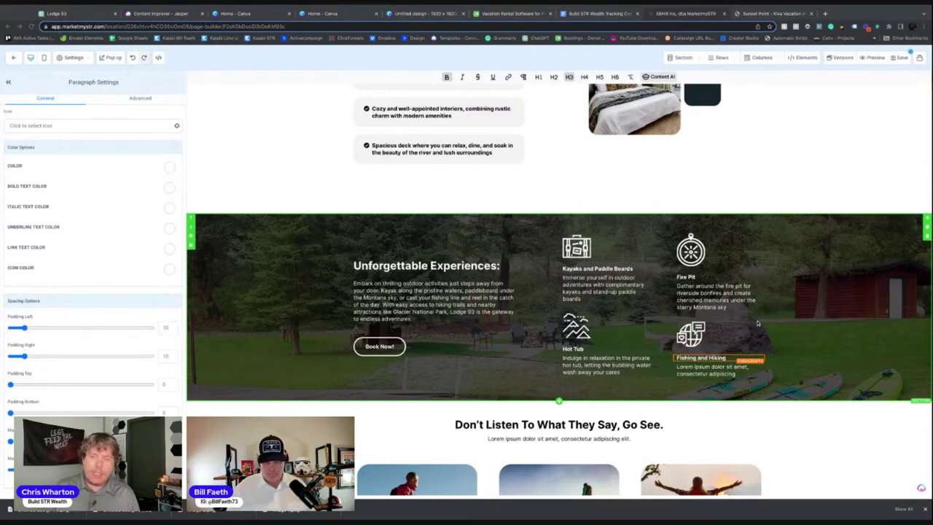
triple_click(715, 369)
text(Engage in fishing, hiking, and biking activities, exploring the natural wonders of the area)
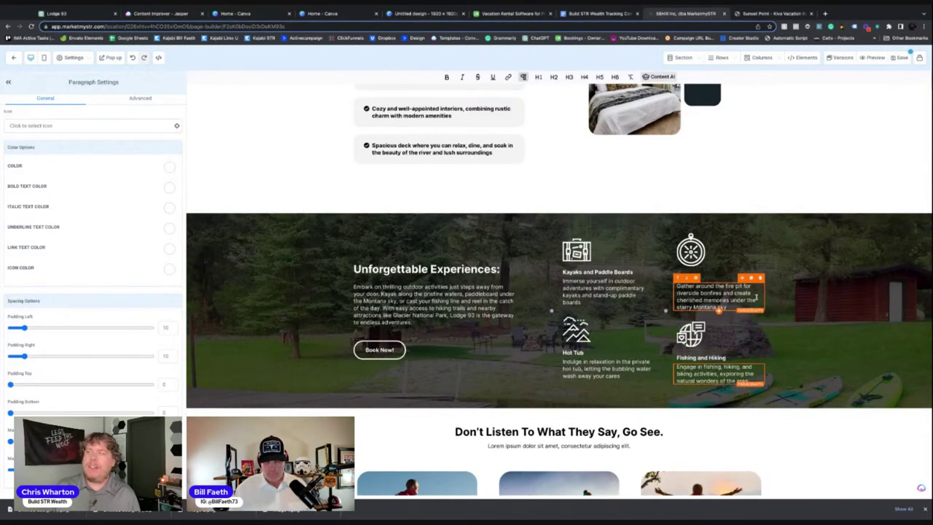
scroll(757, 297, down, 2)
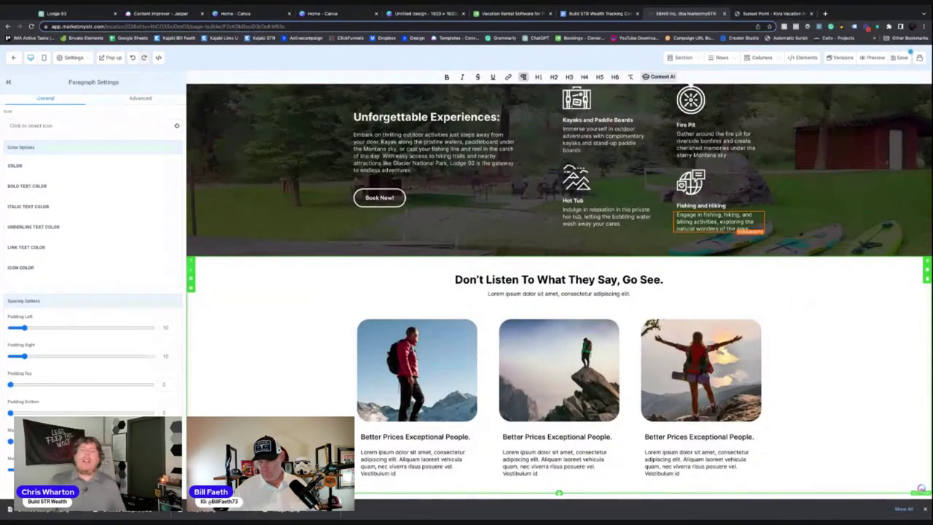
scroll(857, 321, up, 3)
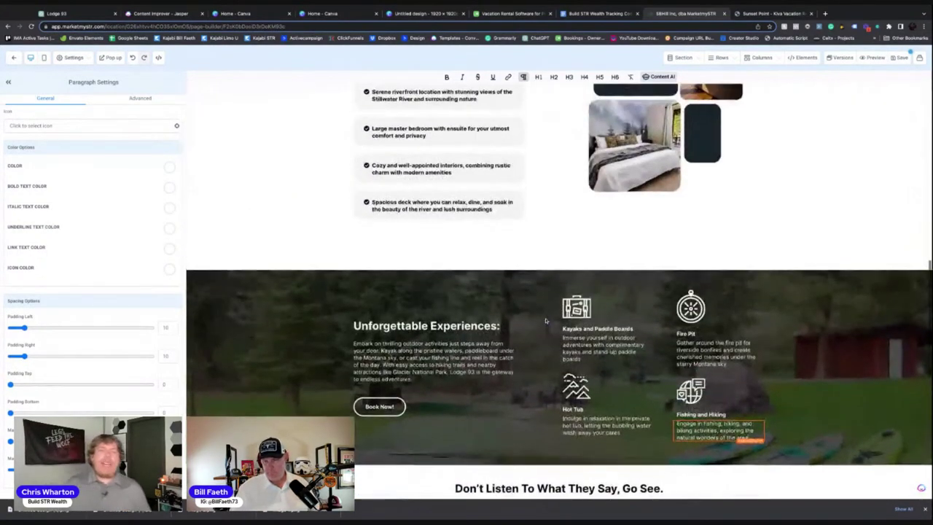
click(857, 321)
scroll(605, 328, down, 1)
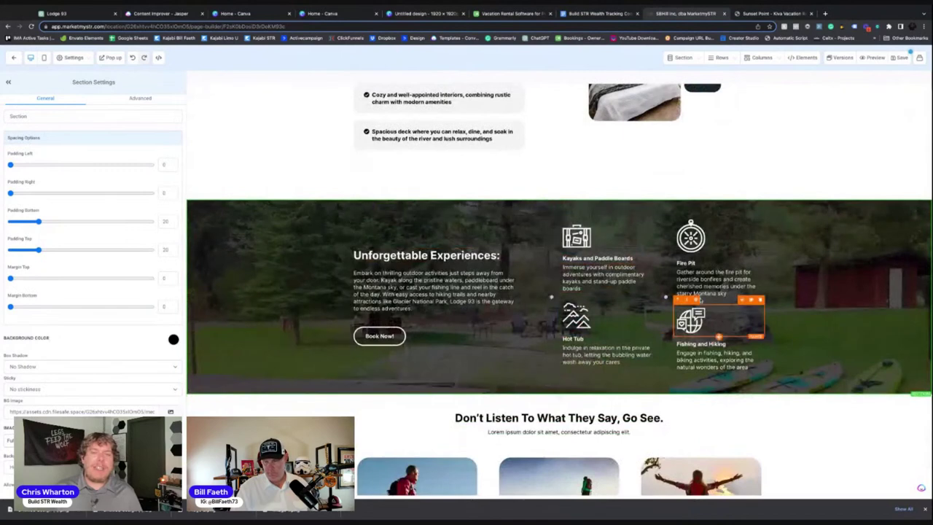
scroll(698, 299, down, 3)
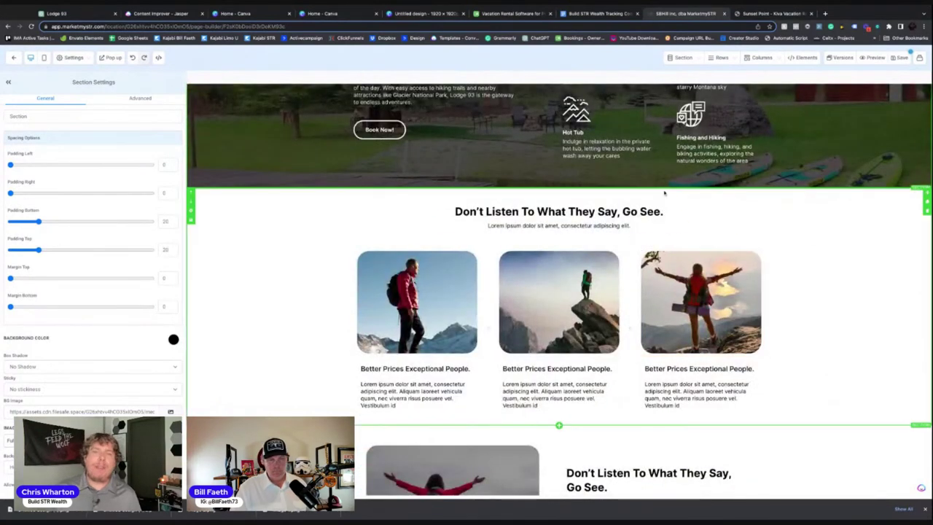
scroll(722, 252, down, 1)
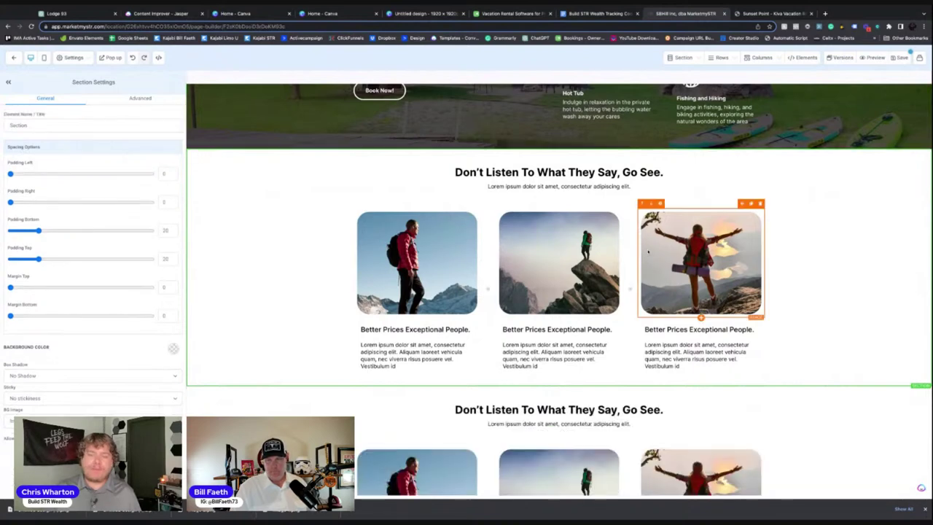
scroll(802, 240, up, 1)
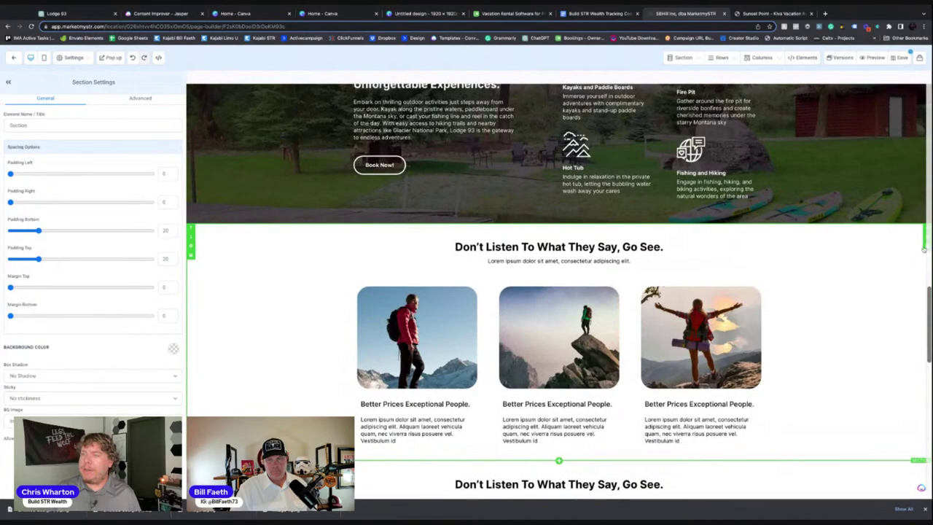
scroll(801, 257, up, 7)
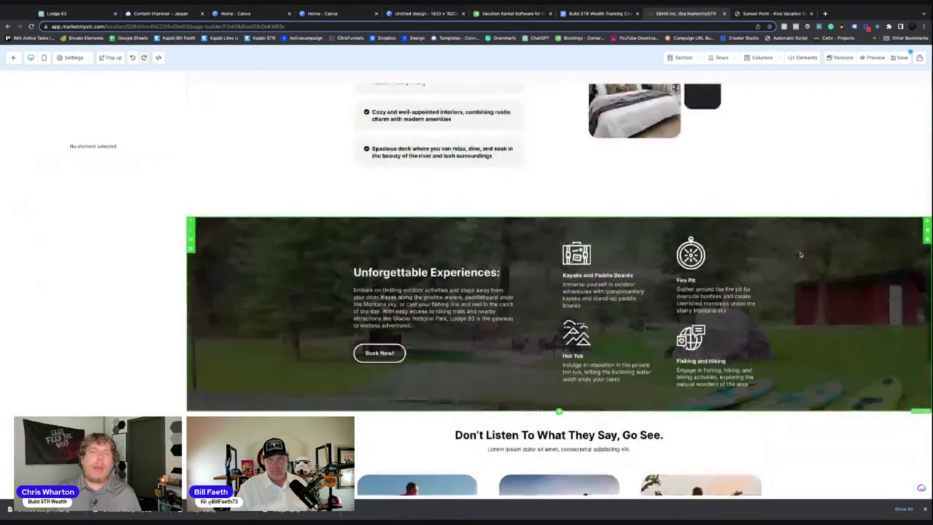
scroll(800, 255, down, 2)
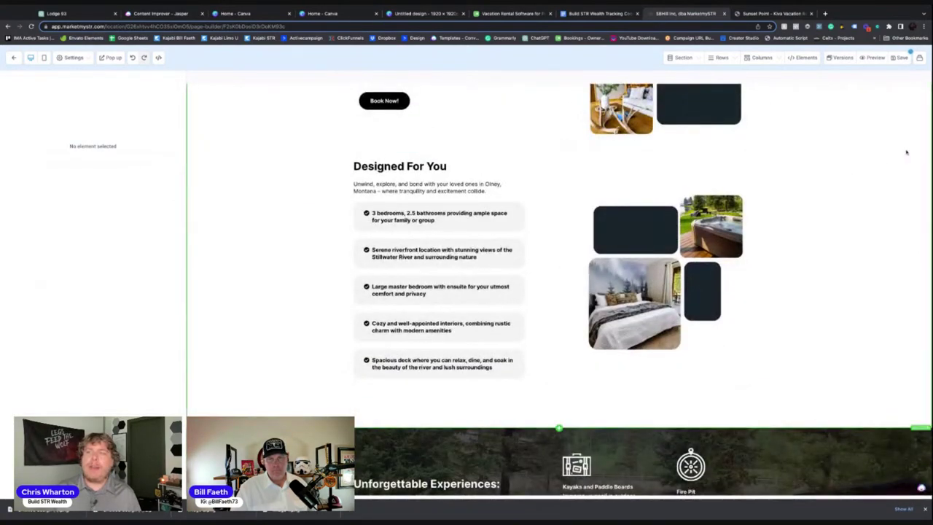
scroll(556, 417, down, 4)
scroll(557, 417, down, 3)
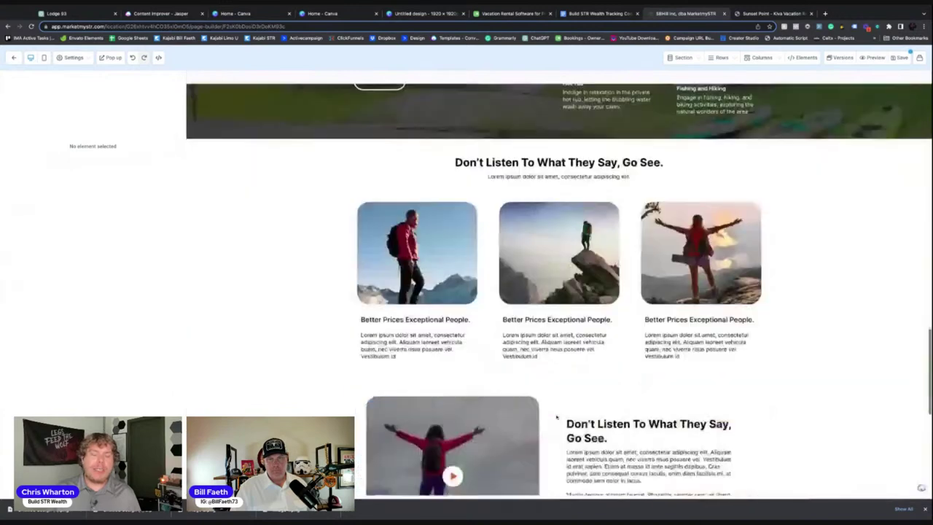
scroll(558, 218, up, 1)
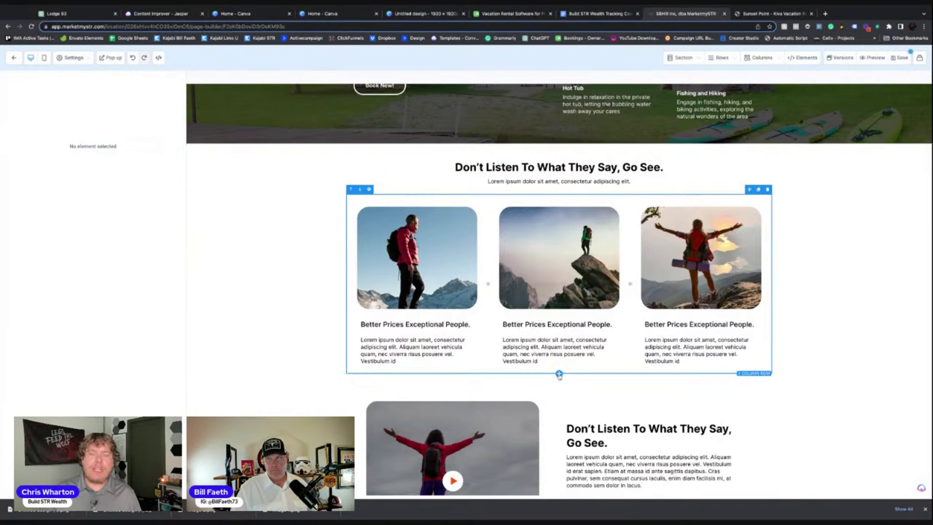
Add an empty one-column row above the section
click(559, 375)
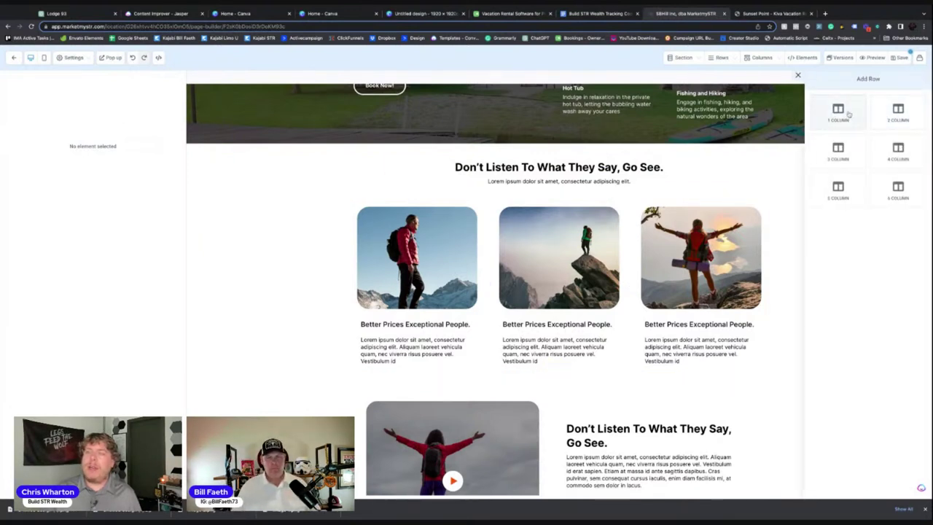
click(245, 215)
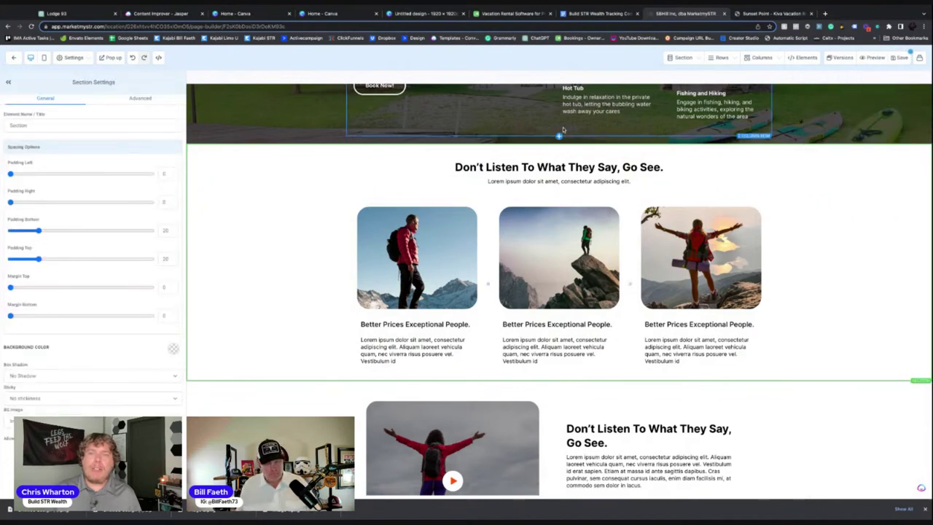
click(559, 145)
click(802, 91)
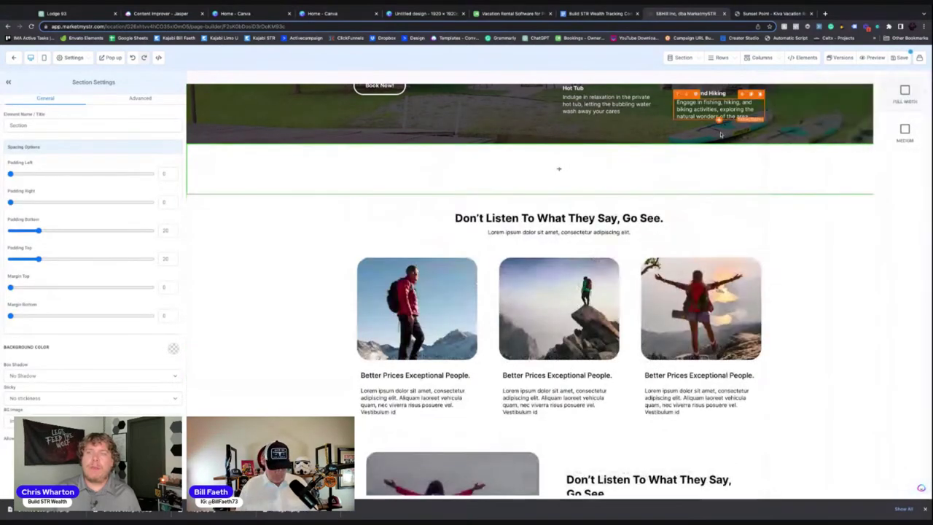
Move the Designed For You row down and add a copy of the Don't Listen headline without its subtitle
scroll(634, 219, up, 5)
scroll(756, 135, up, 4)
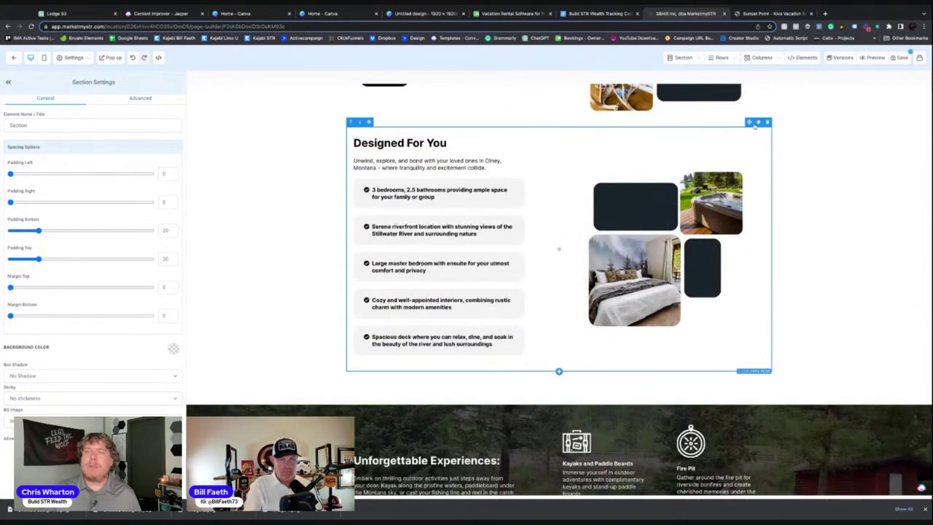
click(758, 122)
scroll(360, 286, down, 2)
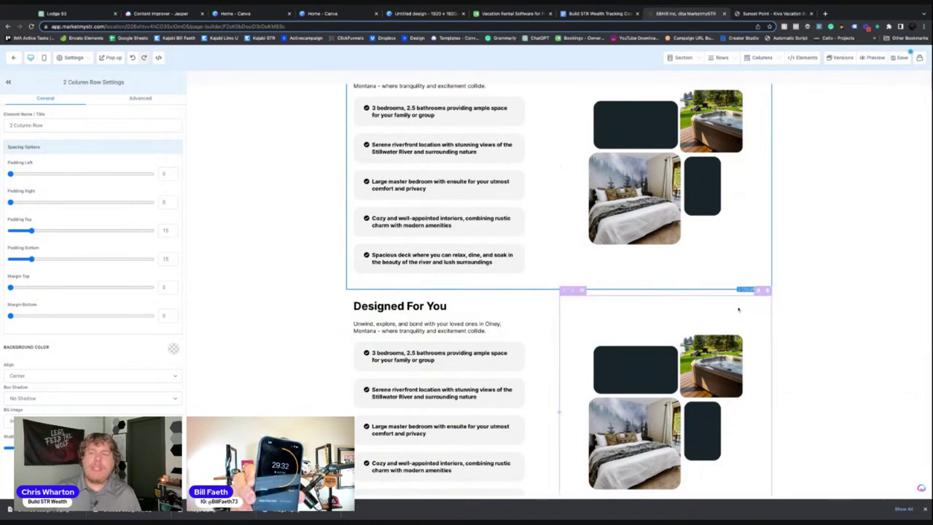
click(766, 290)
scroll(751, 219, up, 2)
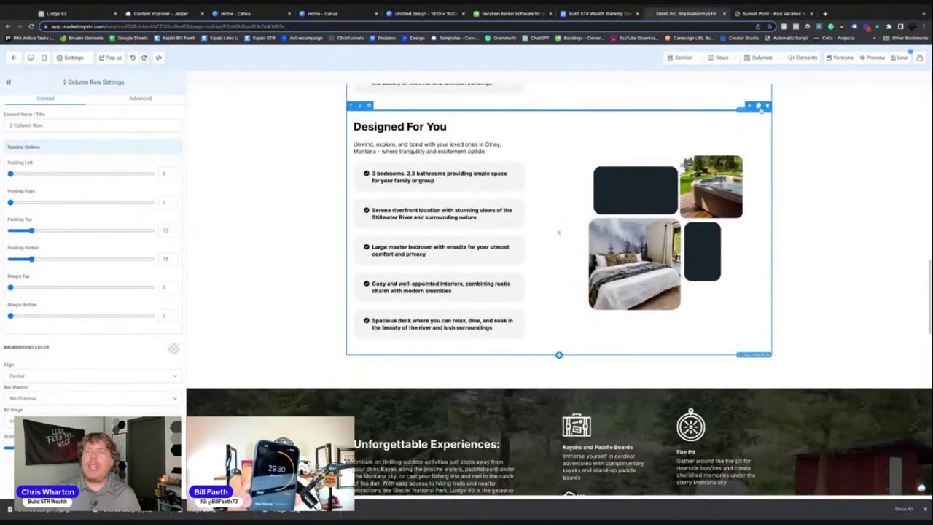
click(750, 107)
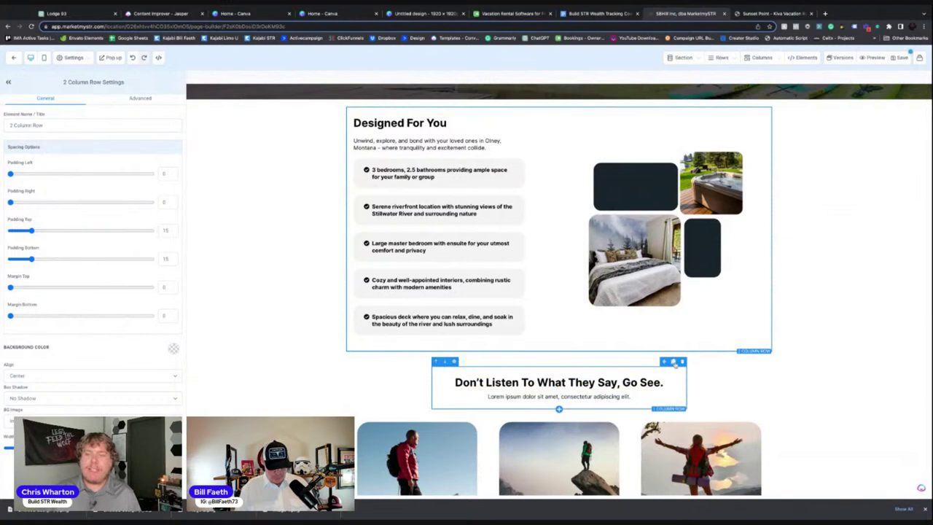
click(673, 362)
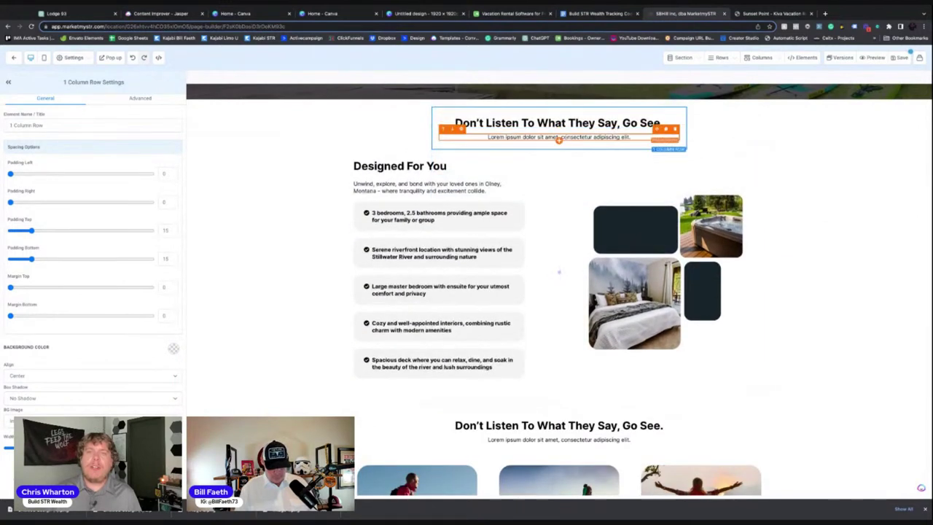
click(673, 135)
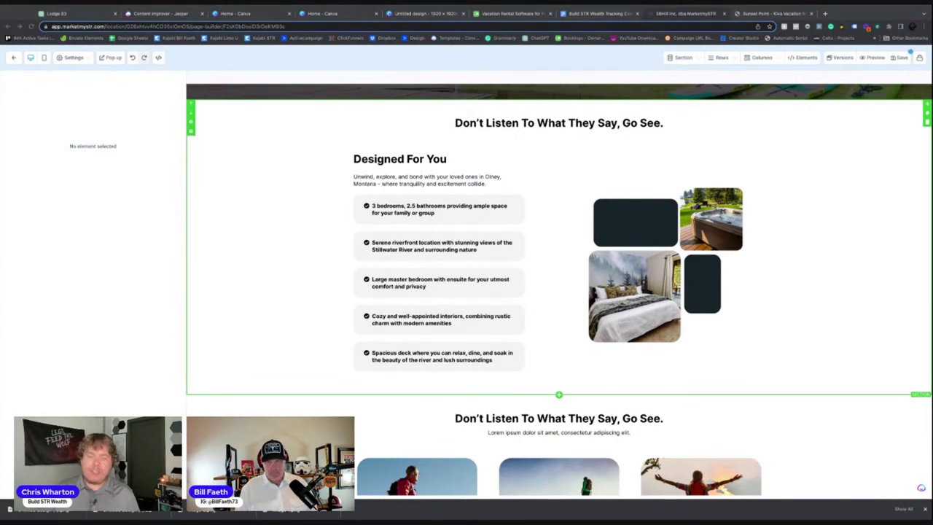
Change the copied headline to 'Special Features'
click(559, 123)
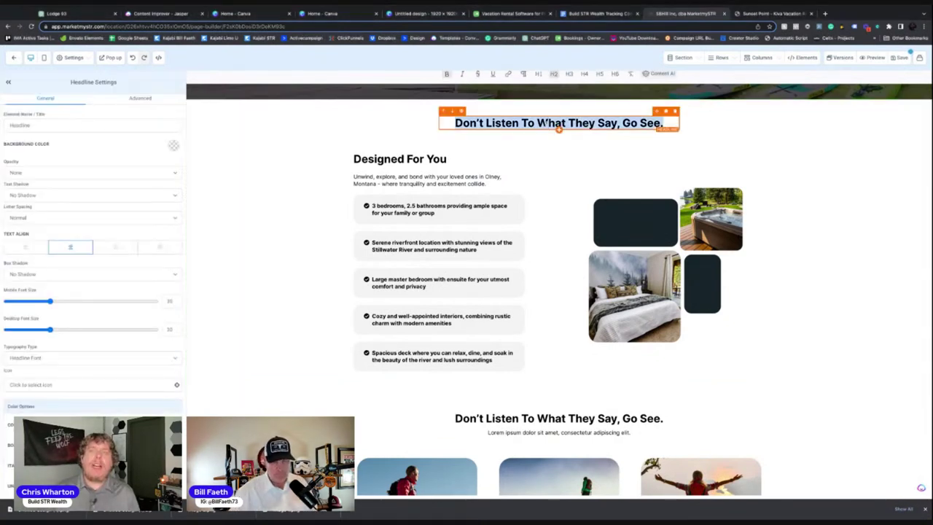
key(ctrl+a)
text(Special Features)
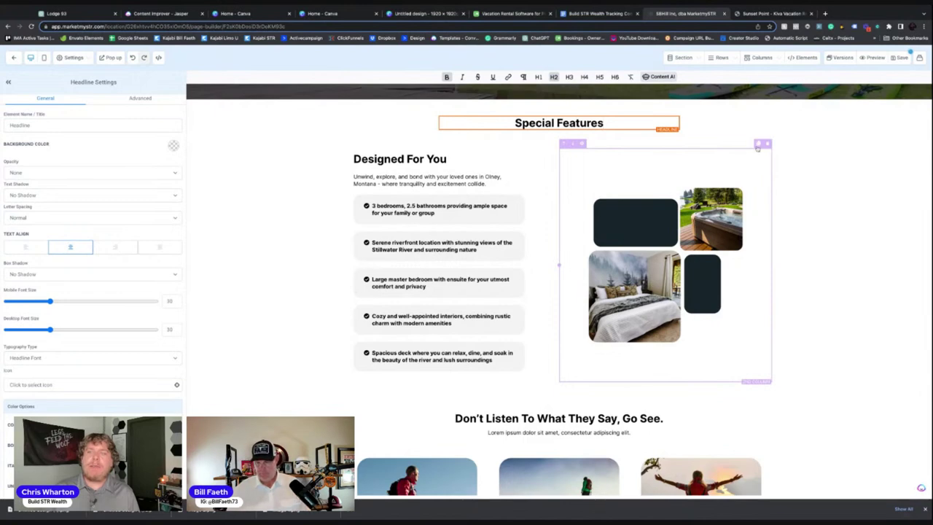
Duplicate the bullet text column and place the widened photo collage in the first column
click(762, 144)
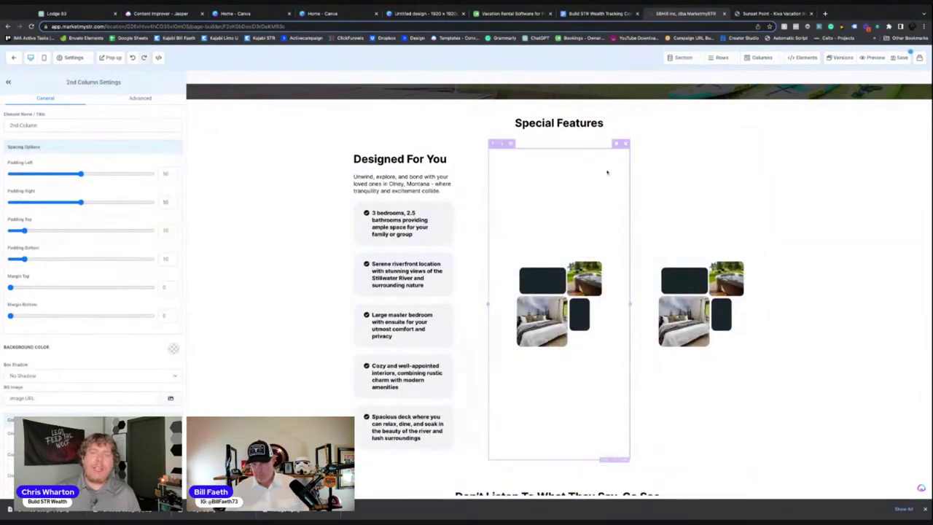
click(624, 145)
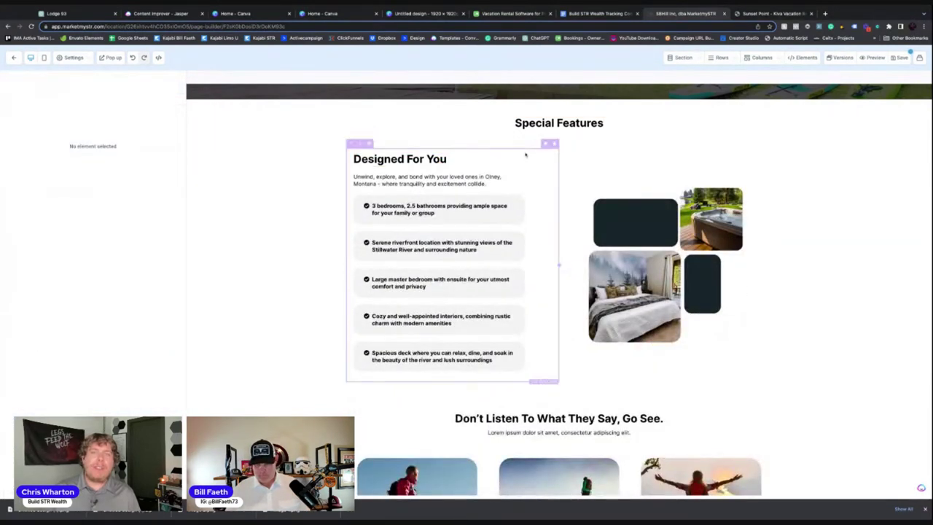
click(545, 145)
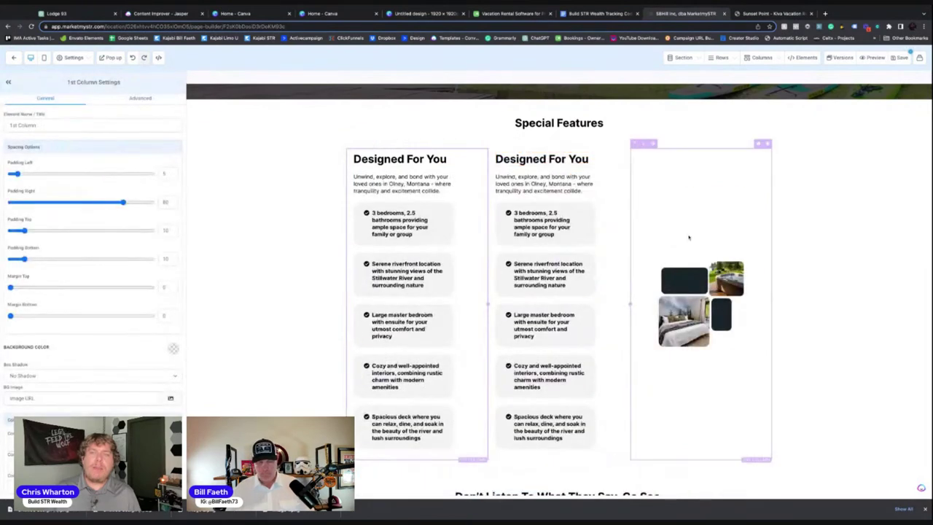
click(632, 146)
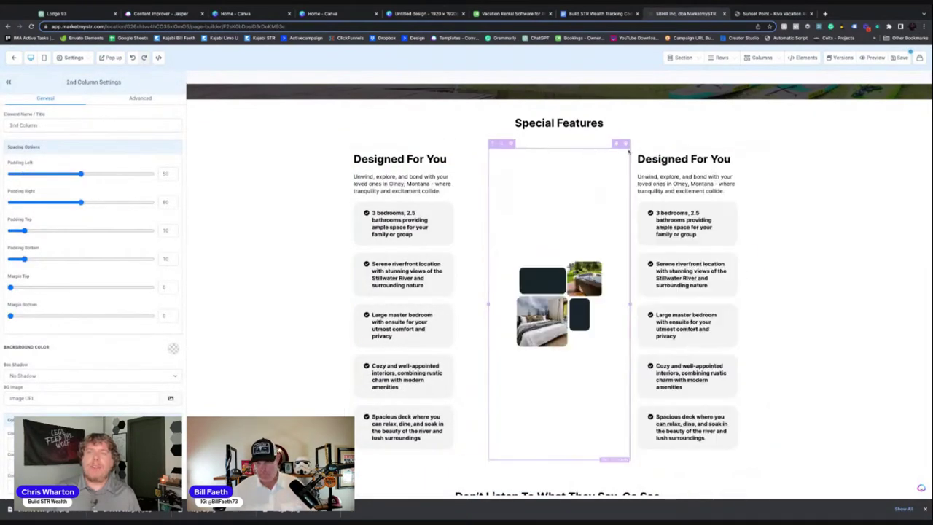
click(495, 145)
drag(488, 305, 635, 337)
Delete the Designed For You headings and intro paragraphs from both bullet columns
click(611, 152)
click(598, 150)
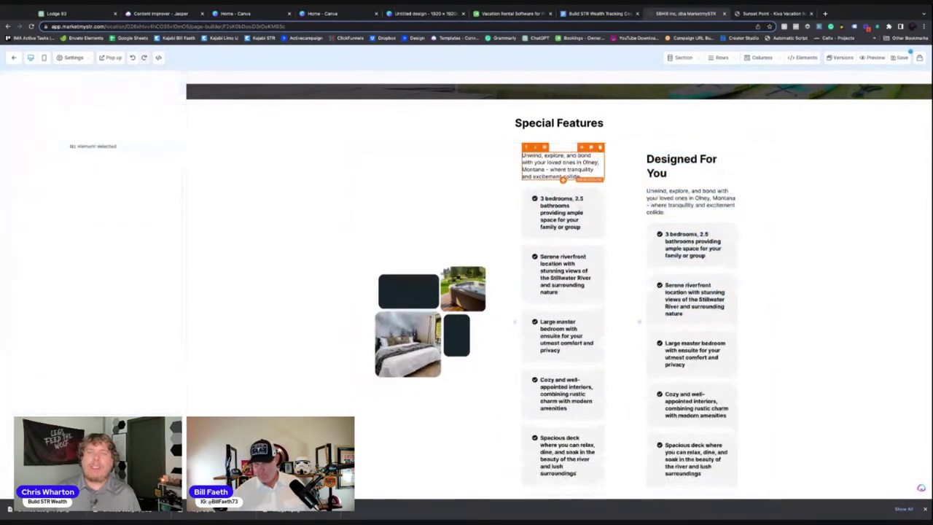
click(599, 151)
click(607, 149)
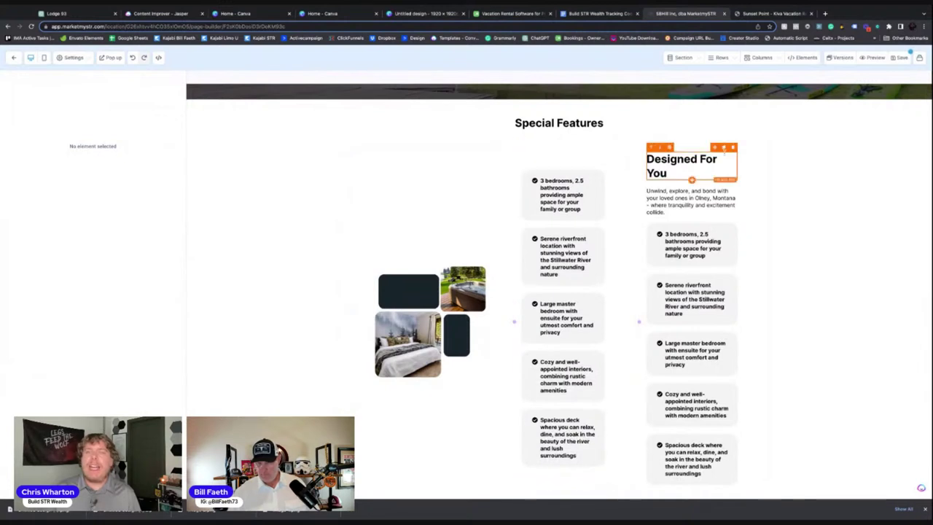
click(732, 148)
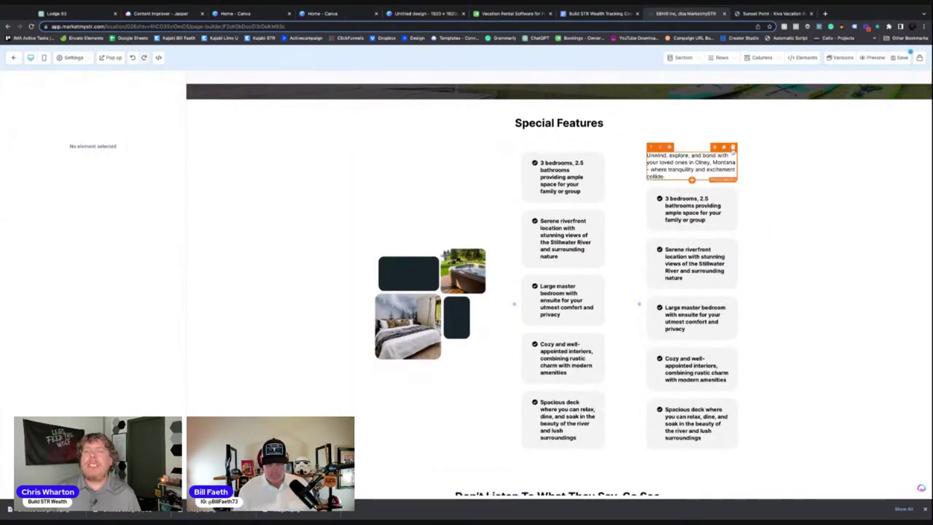
click(733, 149)
click(684, 159)
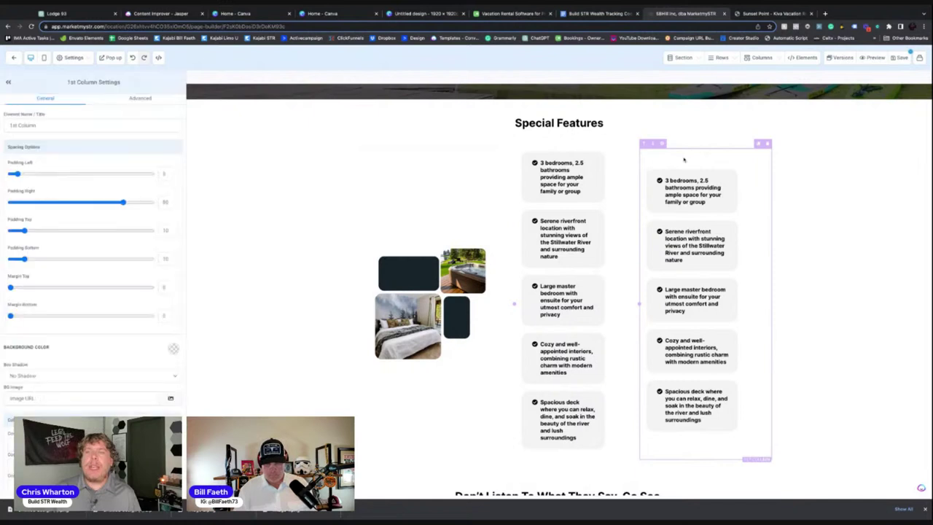
click(576, 176)
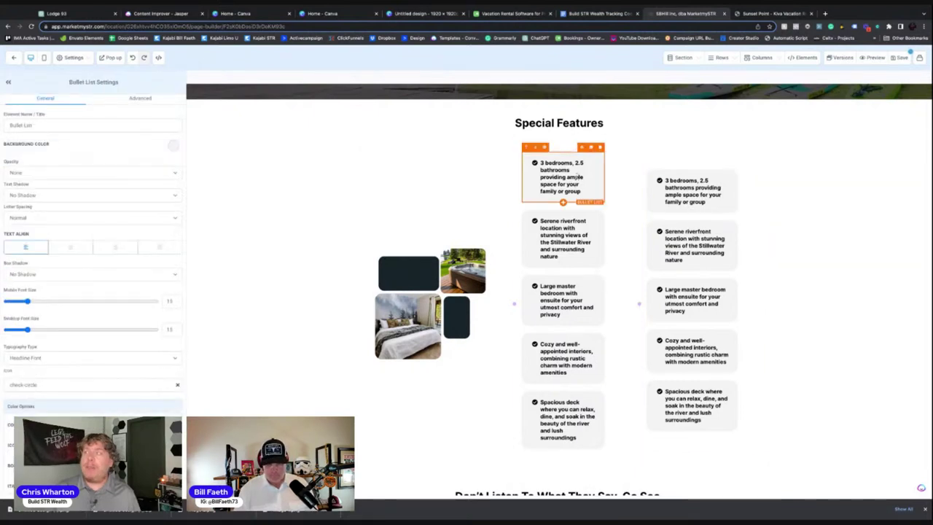
Rename the middle column's bullets to Hot Tub, Dock, Fire Pit, Milkshake Bar and Paddle Boards
click(576, 177)
key(ctrl+a)
text(Hot Tub)
click(567, 207)
click(568, 207)
key(ctrl+a)
text(Dock)
click(569, 237)
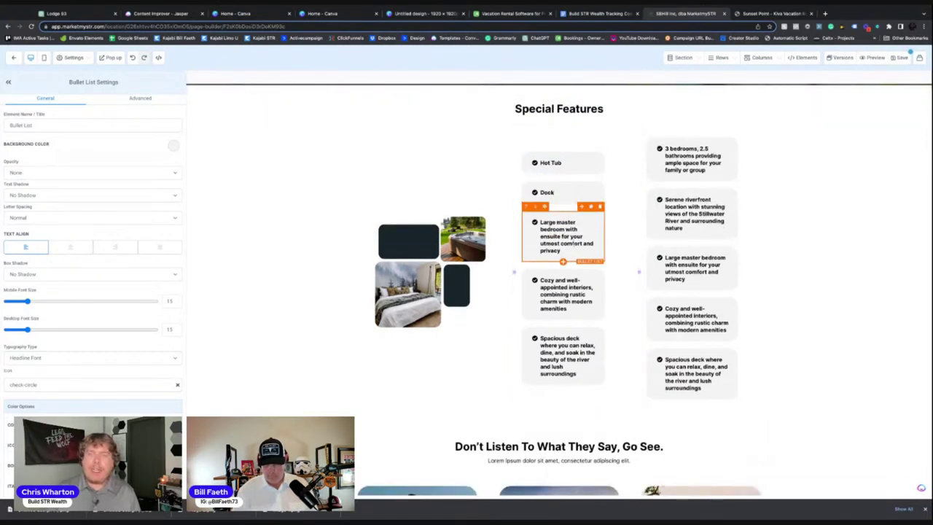
click(568, 237)
key(ctrl+a)
text(Fire)
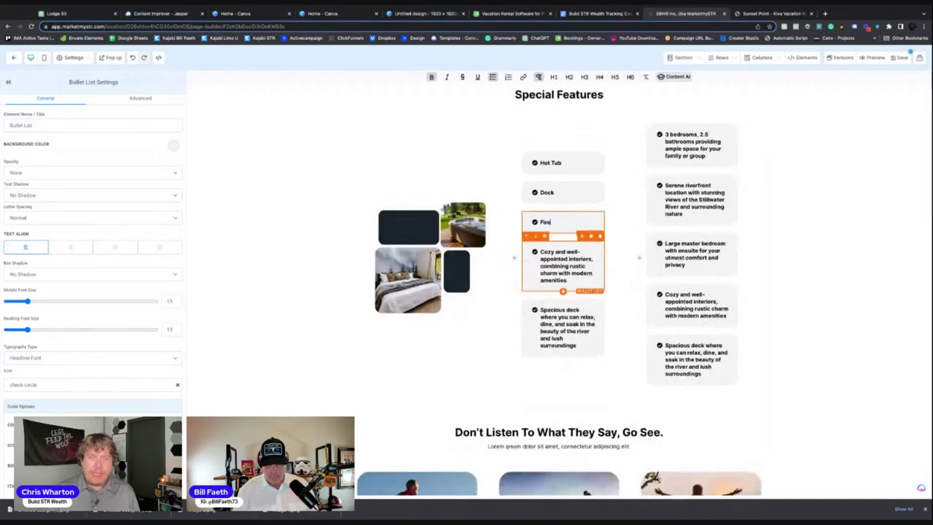
click(561, 266)
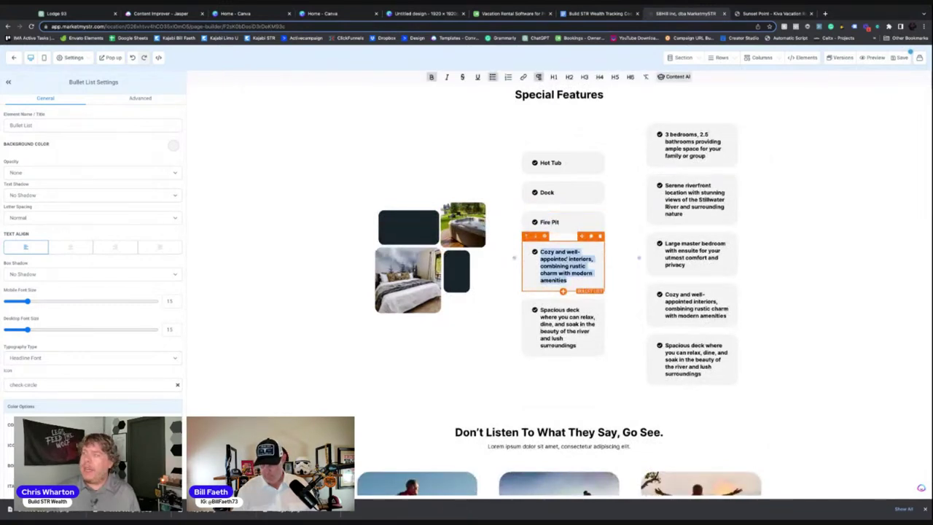
key(ctrl+a)
text(Milkshake Bar)
click(554, 308)
key(ctrl+a)
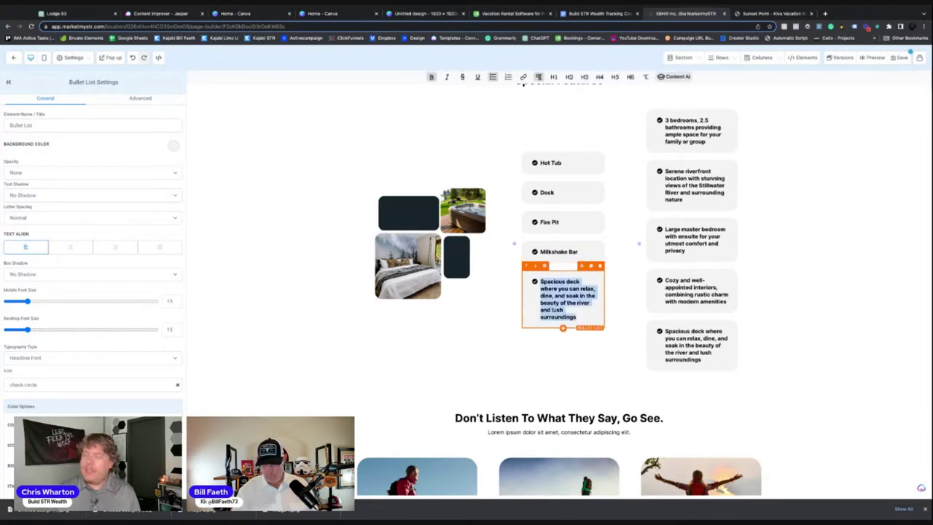
text(Paddle Boards)
Rename the right column's bullets to Back Deck, Coffee Bar, Kayaks, Traeger Grill and Outdoor Dining
click(686, 115)
key(ctrl+a)
text(Ba)
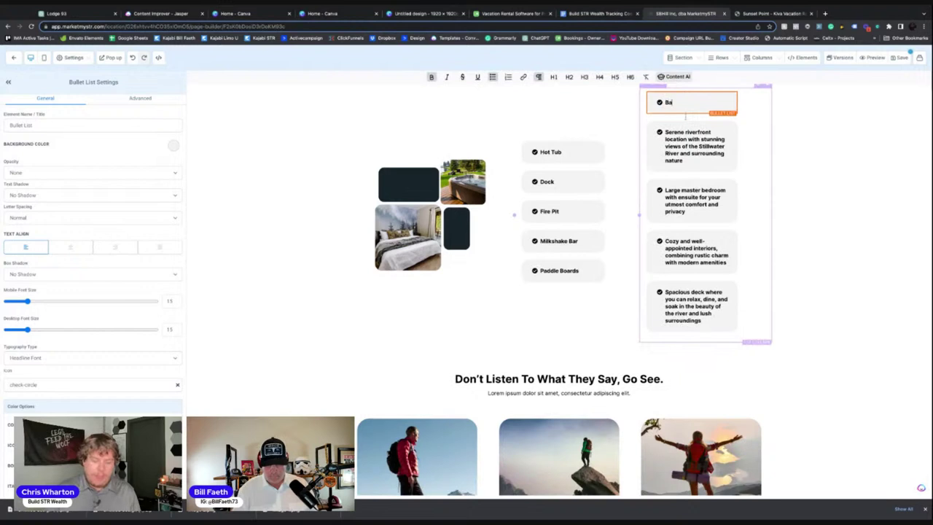
click(683, 149)
key(ctrl+a)
text(Co)
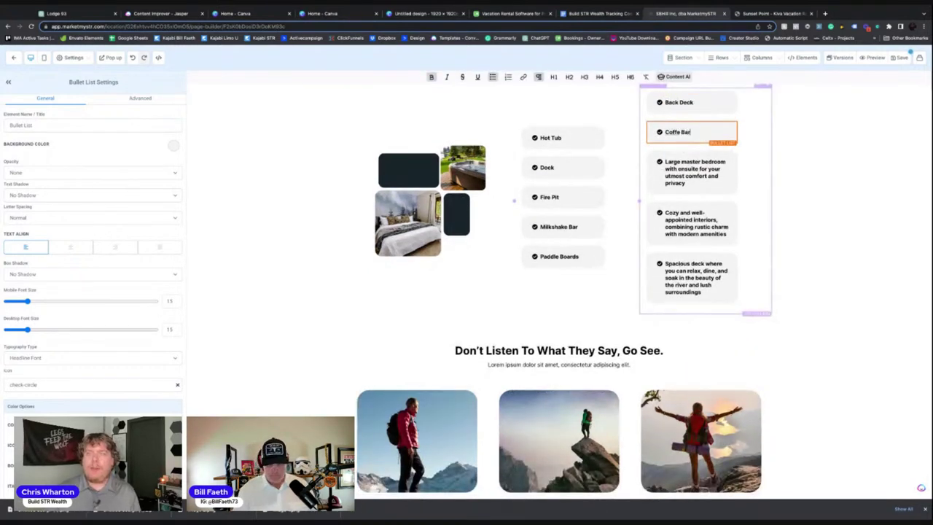
click(677, 132)
text(e)
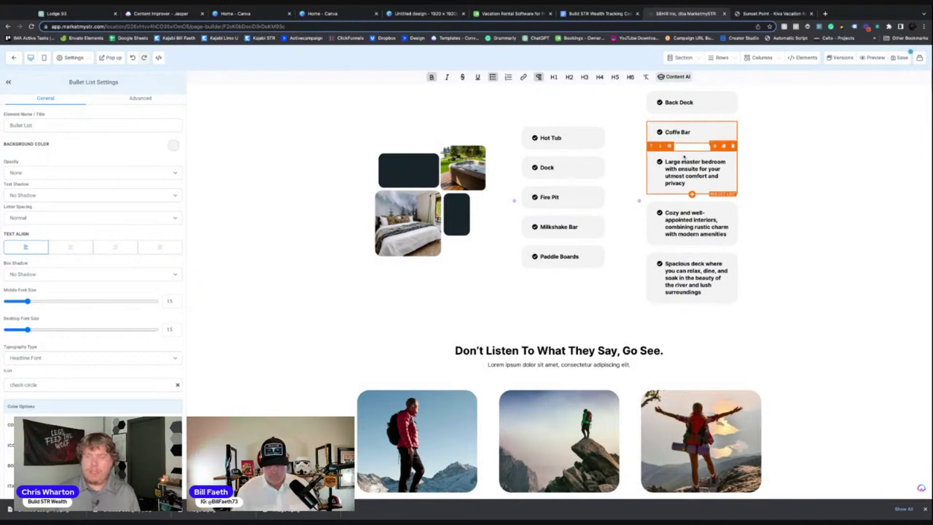
click(684, 160)
key(ctrl+a)
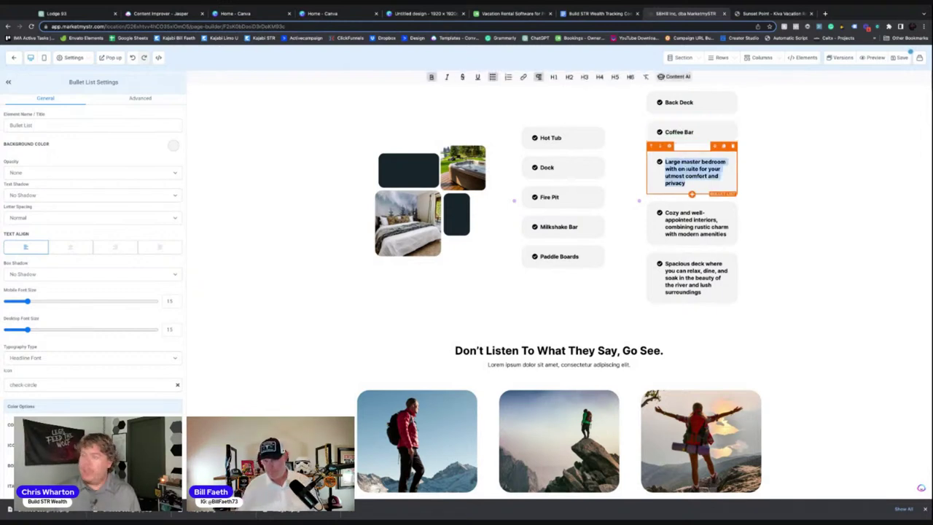
text(ka)
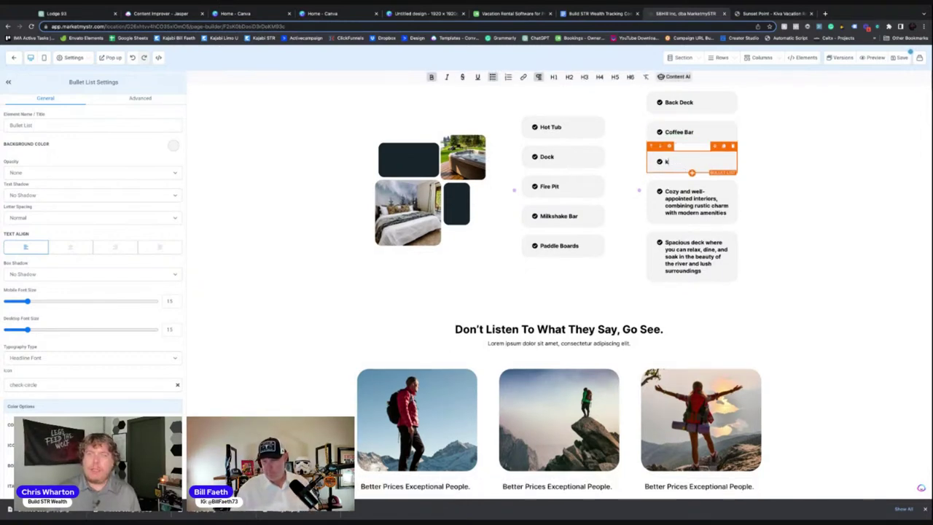
click(679, 206)
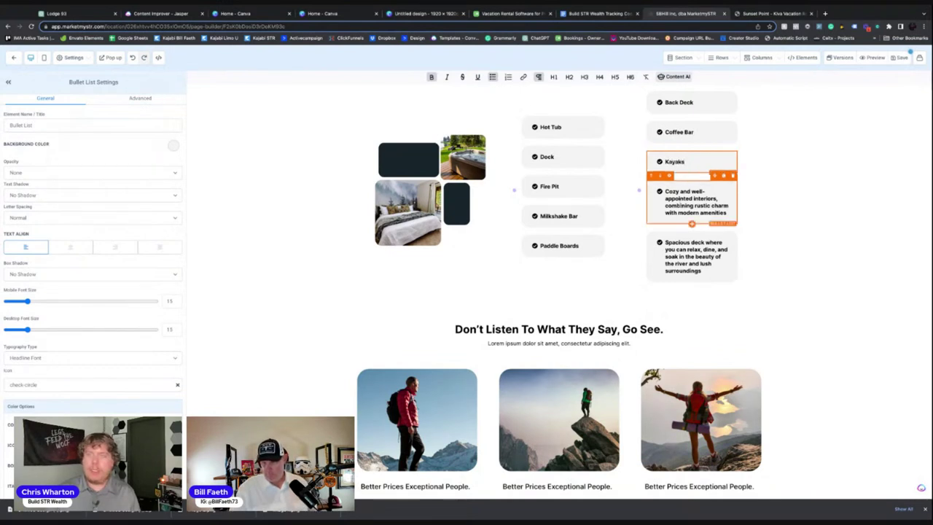
triple_click(679, 206)
text(Traeger Grill)
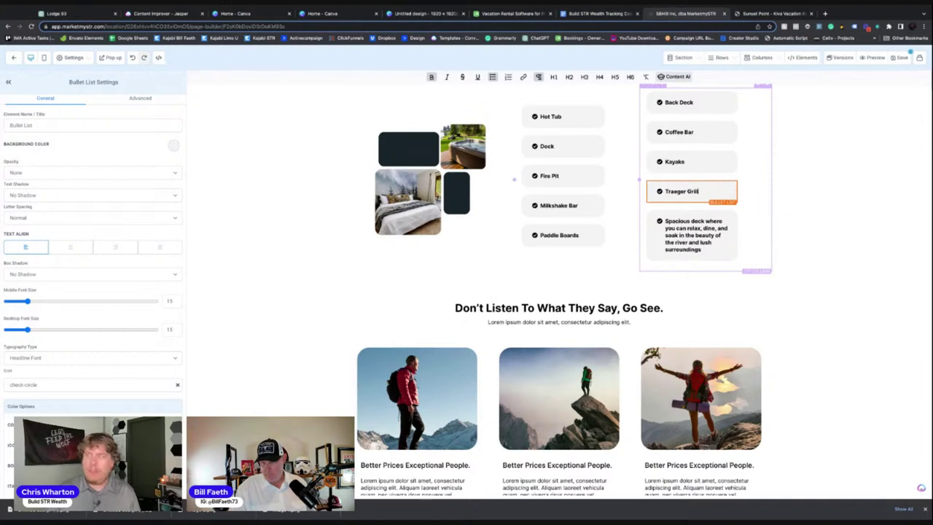
click(688, 235)
triple_click(688, 236)
text(Outdoor Dining)
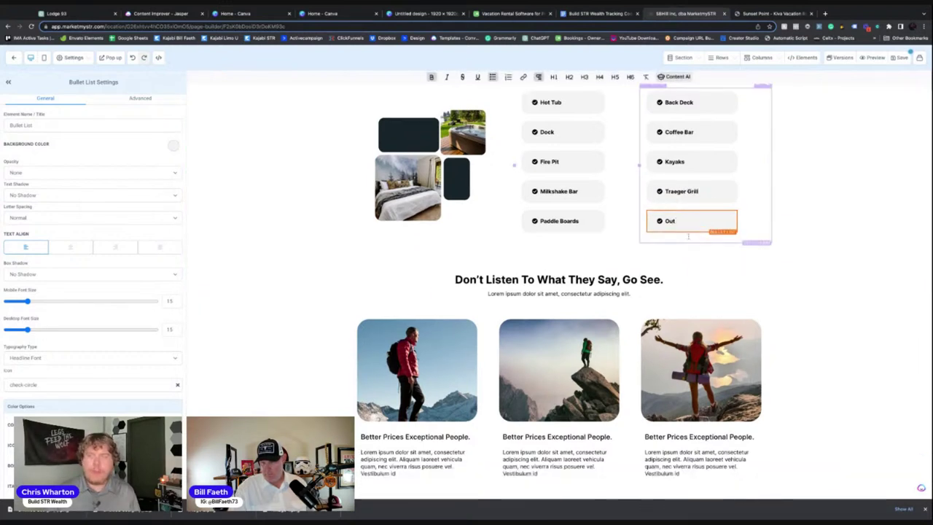
Adjust the Special Features column widths, widening the photo collage column
click(810, 198)
scroll(800, 215, up, 3)
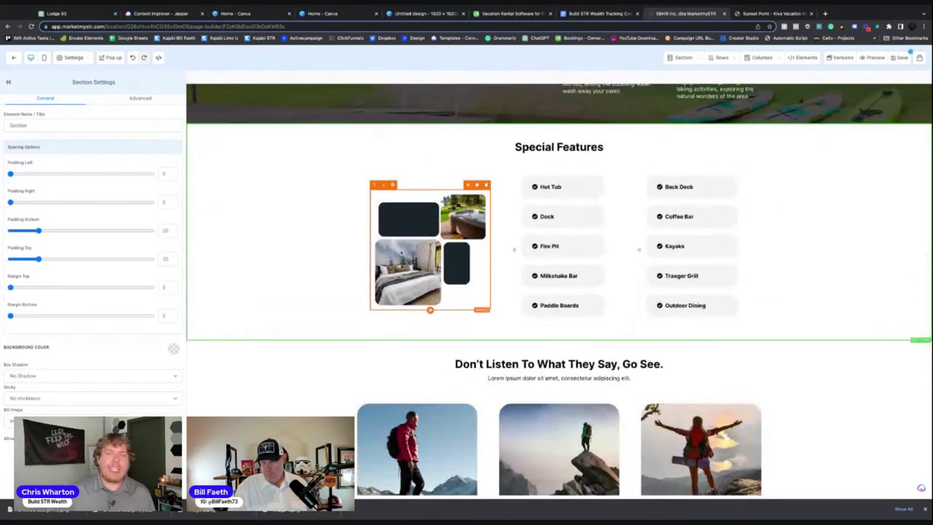
drag(513, 250, 527, 250)
click(609, 252)
mouse_move(638, 250)
mouse_down()
mouse_move(648, 250)
mouse_move(623, 251)
mouse_move(641, 250)
mouse_up()
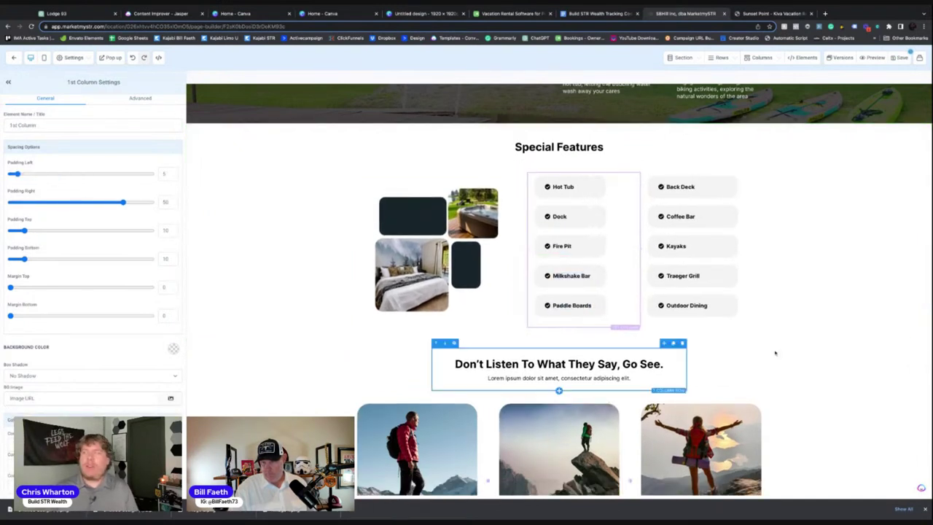
scroll(833, 260, down, 2)
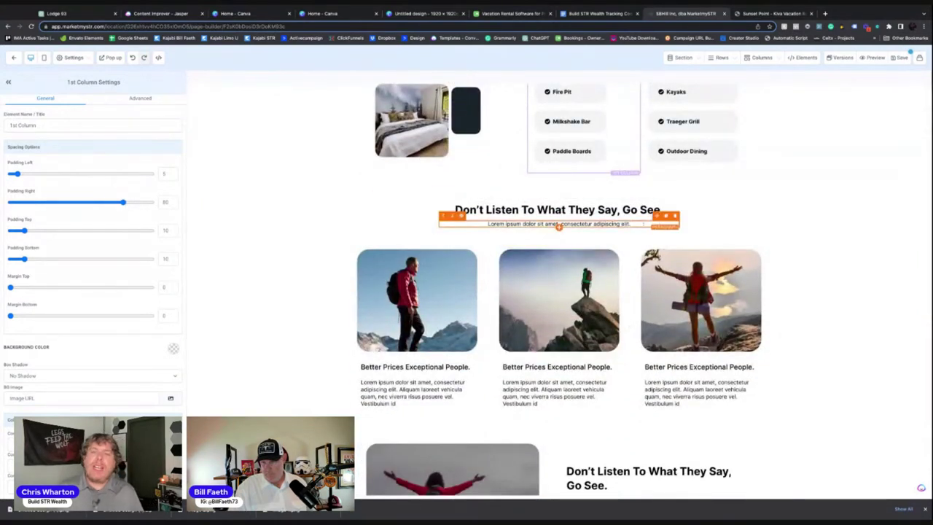
Delete the placeholder subtitle and retitle the heading 'Your Perfect Riverside Retreat:'
click(675, 218)
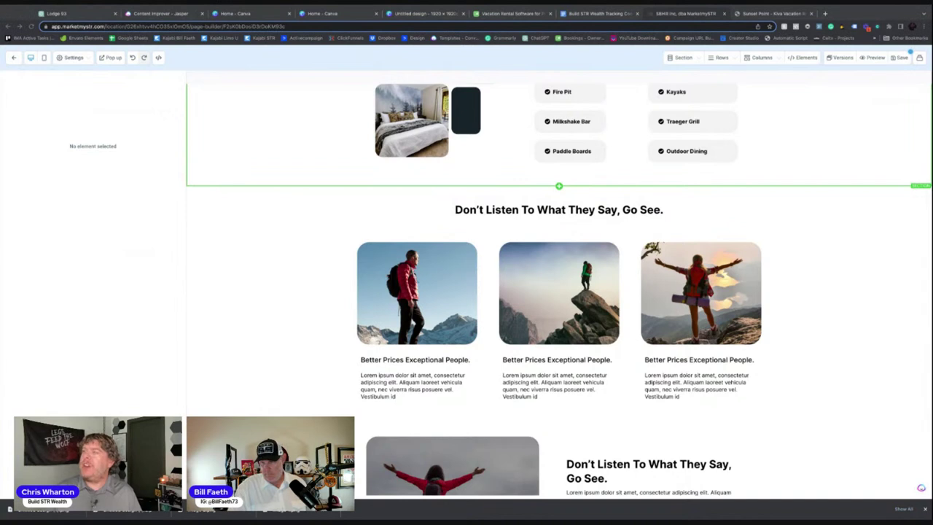
triple_click(526, 209)
text(Your Perfect Riverside Retreat:)
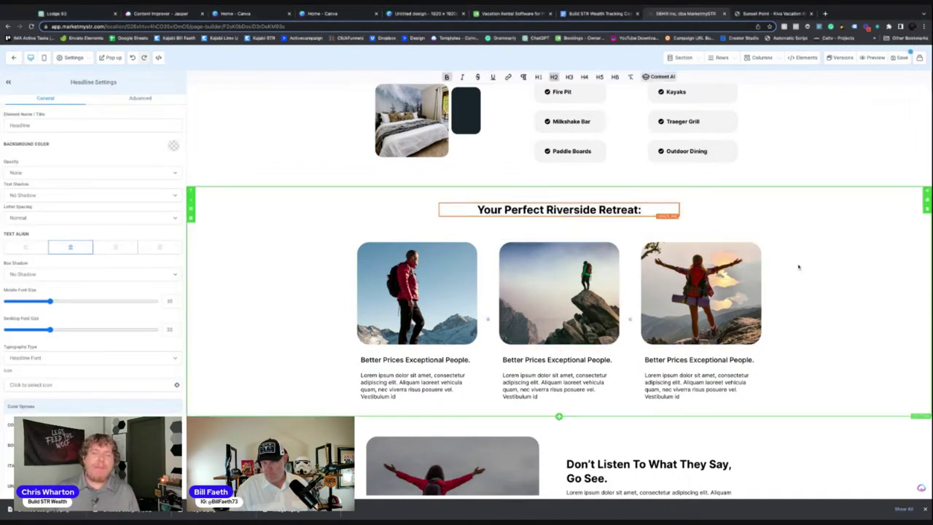
click(833, 267)
Remove the three 'Better Prices Exceptional People.' card captions
scroll(834, 267, down, 2)
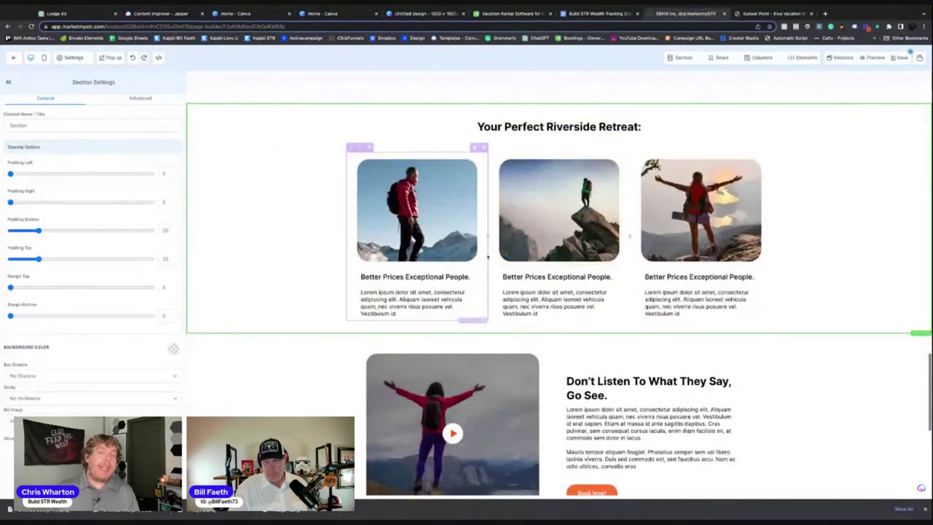
click(474, 268)
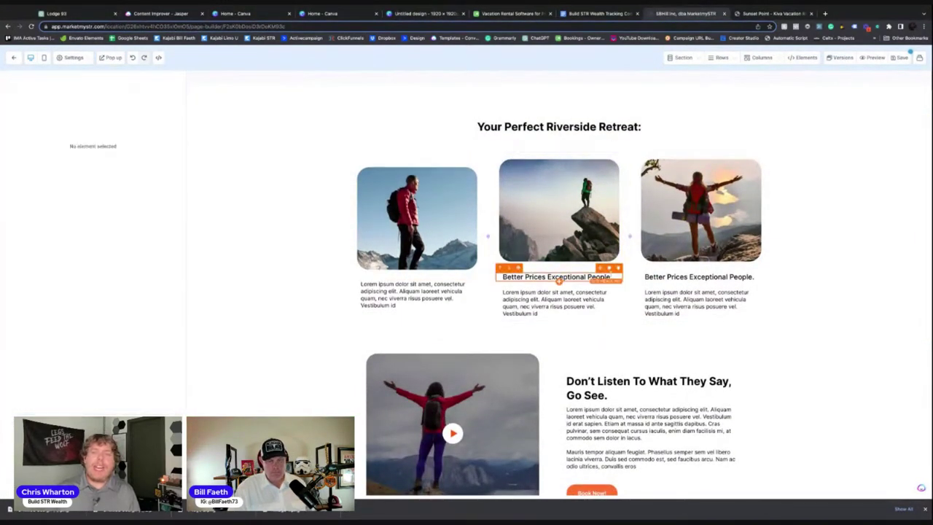
click(618, 269)
click(759, 268)
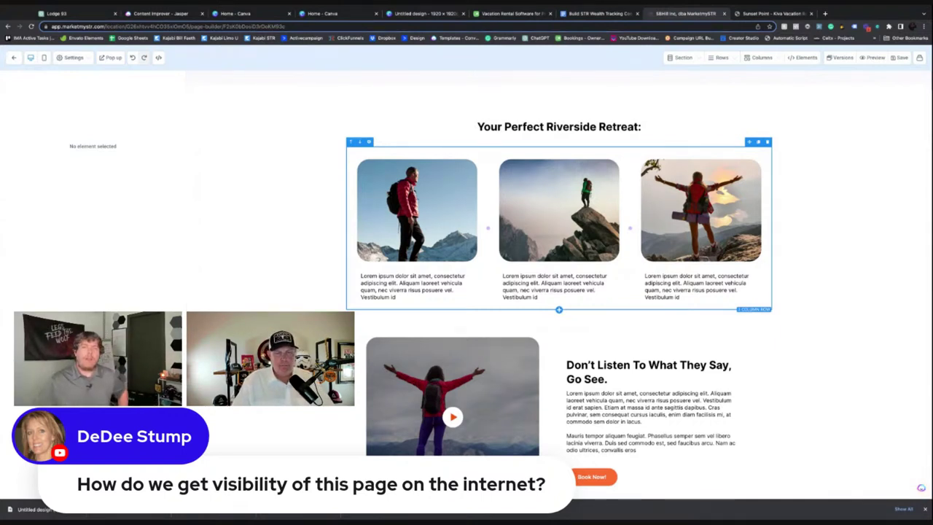
Duplicate the three-photo hiker card row
click(758, 142)
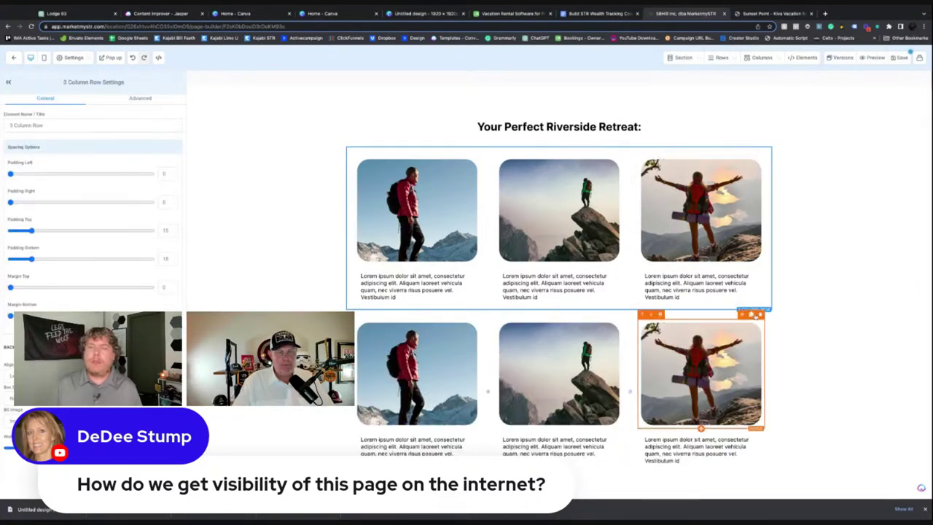
scroll(700, 321, down, 4)
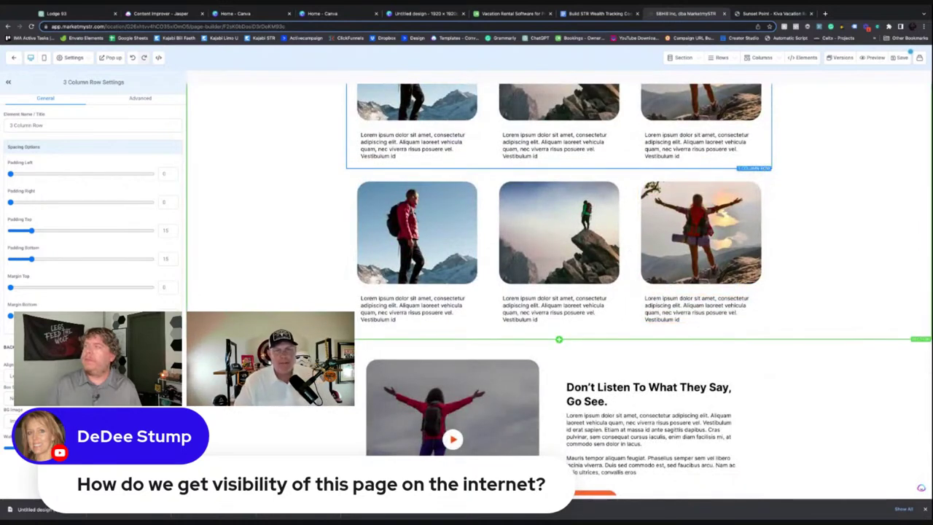
scroll(452, 408, down, 3)
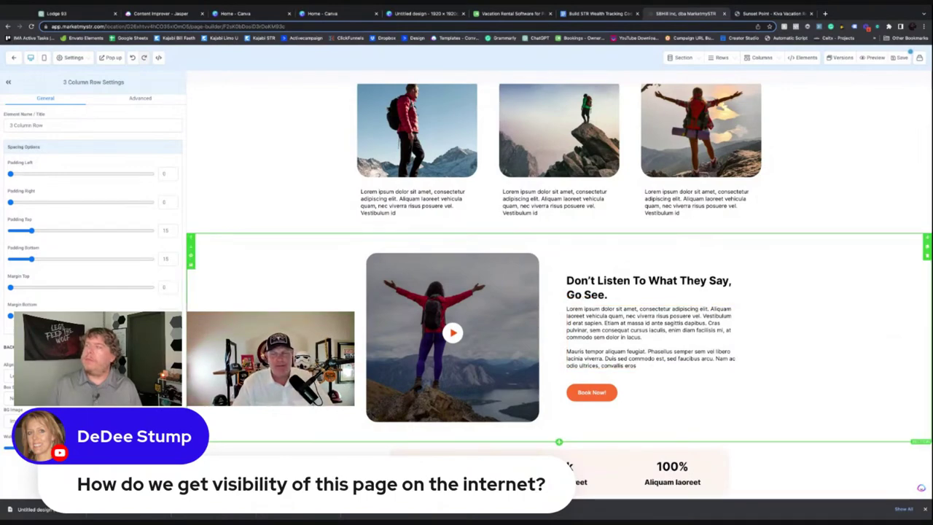
scroll(771, 344, up, 15)
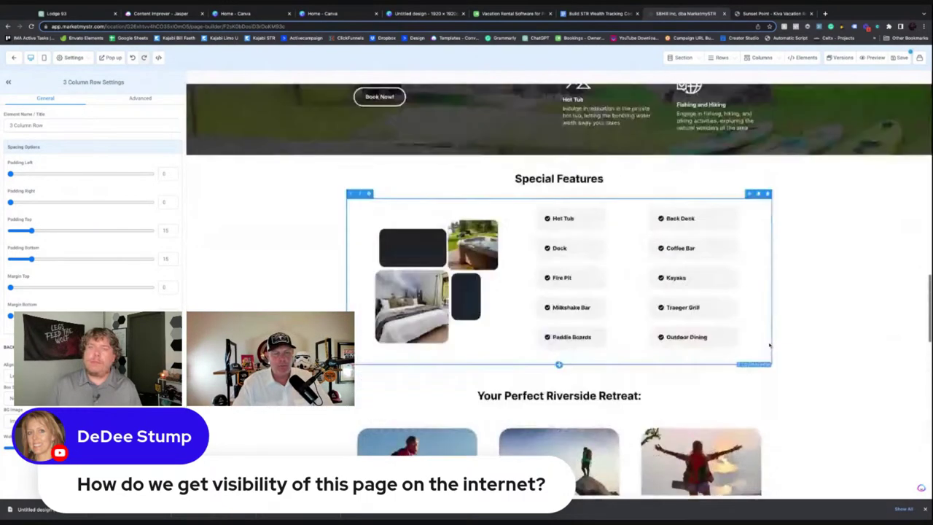
scroll(771, 344, up, 12)
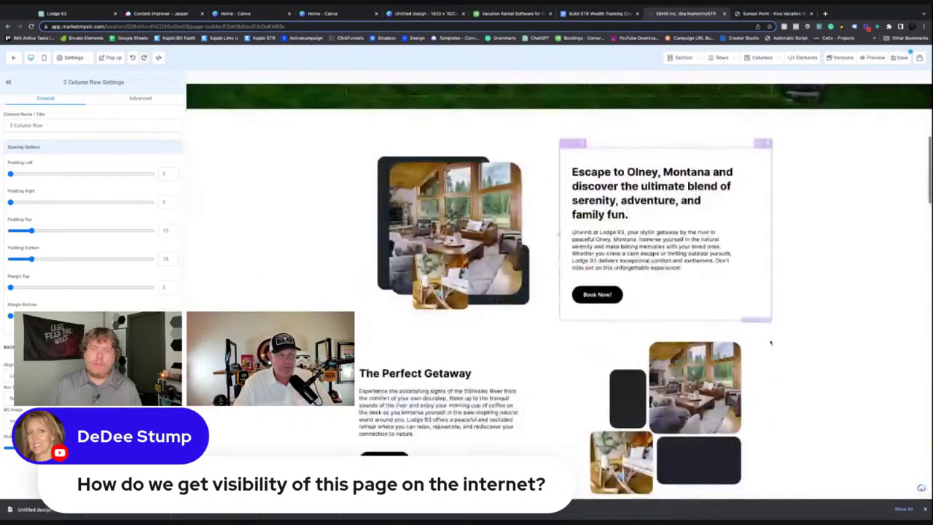
scroll(770, 343, down, 15)
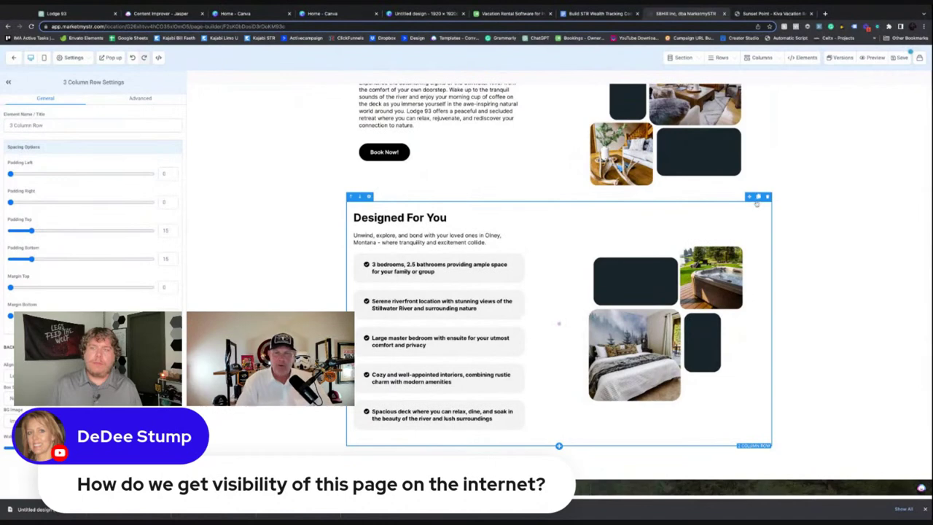
Duplicate the Designed For You row and move the copy up toward Special Features
click(758, 197)
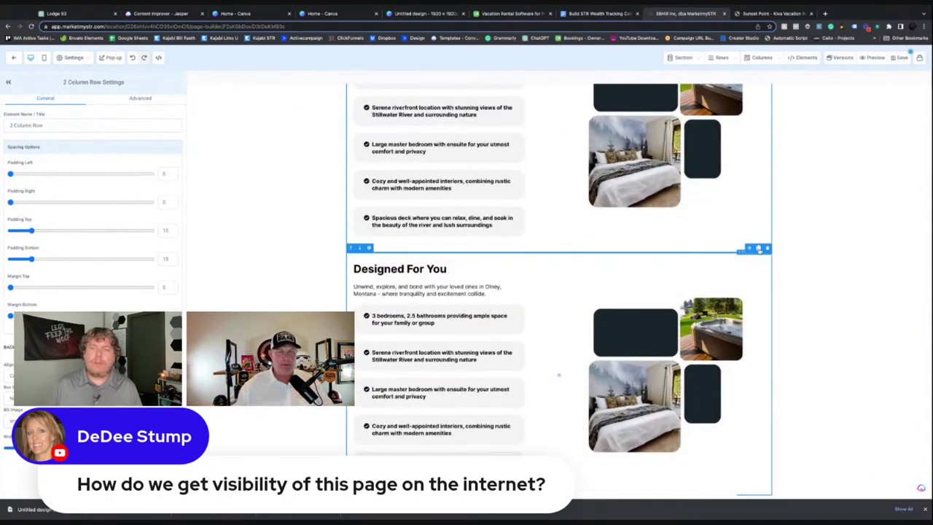
drag(750, 249, 751, 252)
scroll(559, 291, down, 3)
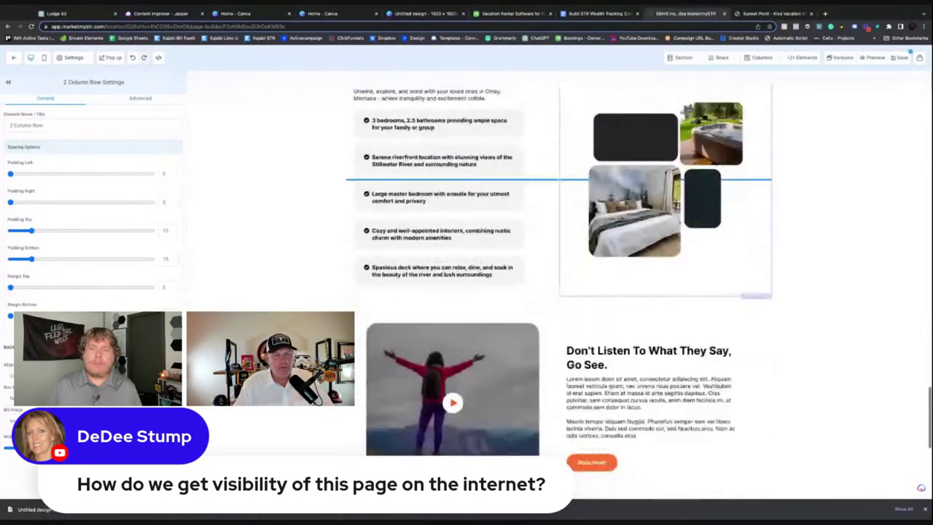
scroll(730, 216, up, 5)
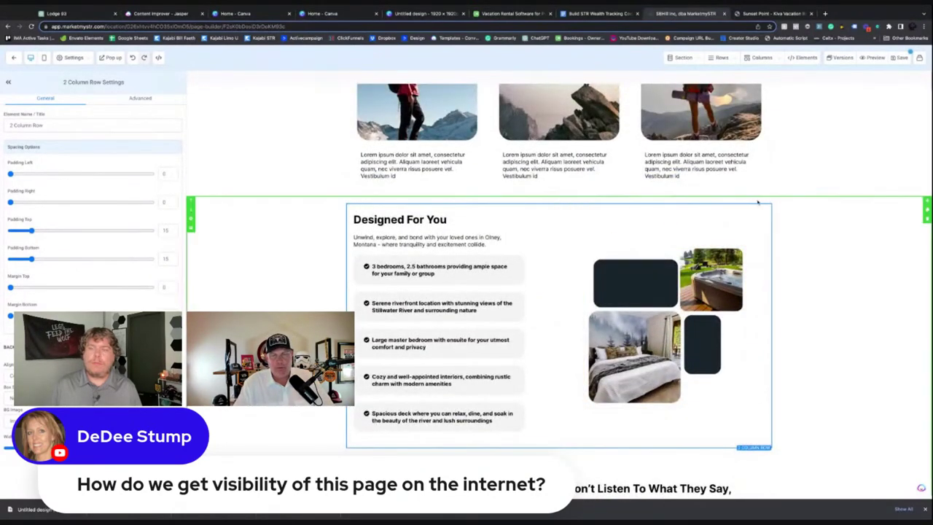
Duplicate the Designed For You row again and drag the copy's photo collage to the left
click(758, 199)
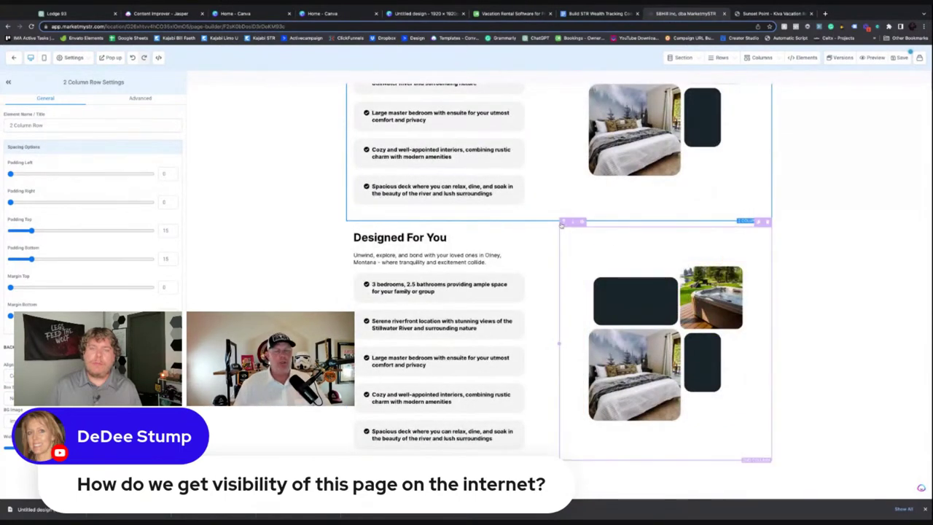
drag(563, 225, 379, 277)
scroll(638, 317, up, 5)
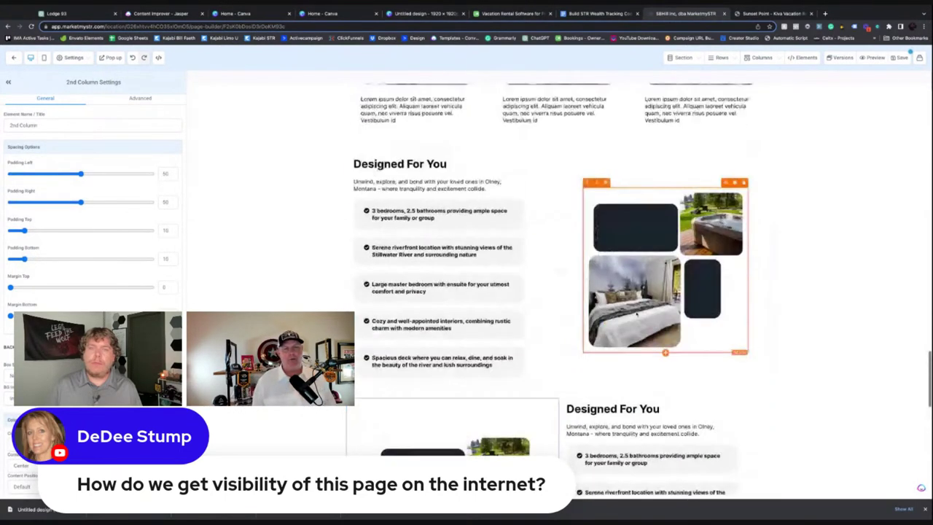
click(559, 270)
scroll(559, 365, down, 2)
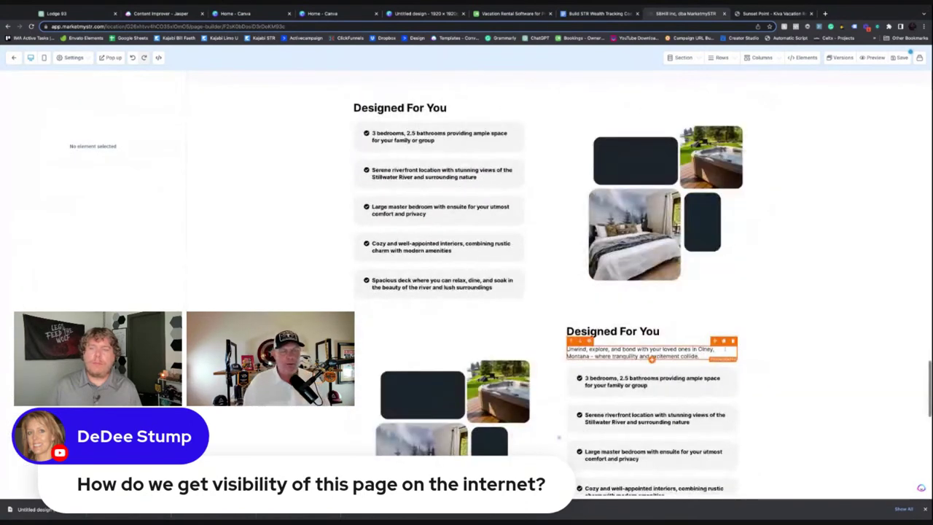
scroll(559, 321, up, 10)
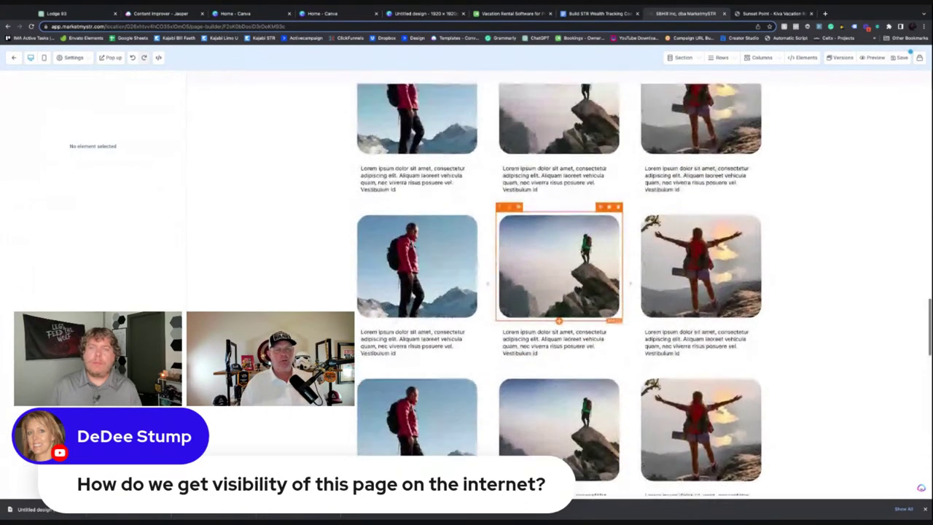
scroll(558, 292, up, 1)
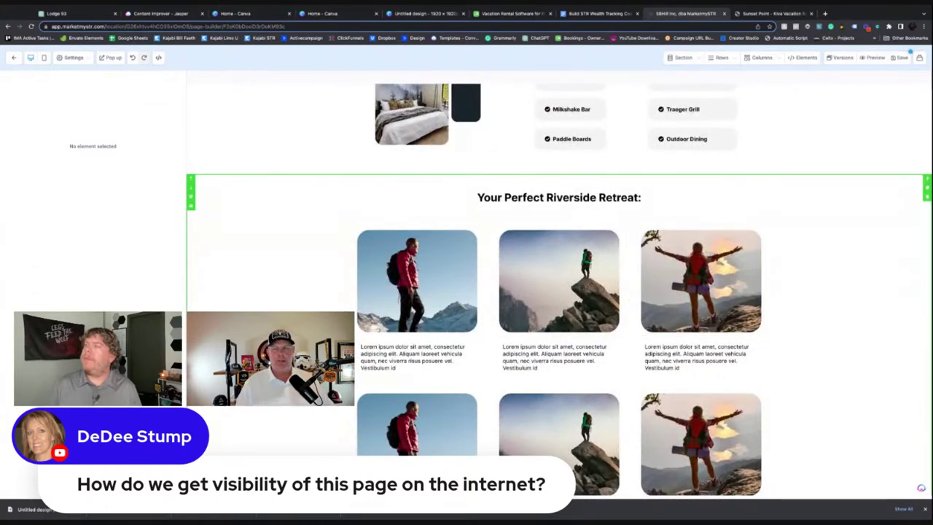
scroll(575, 314, down, 4)
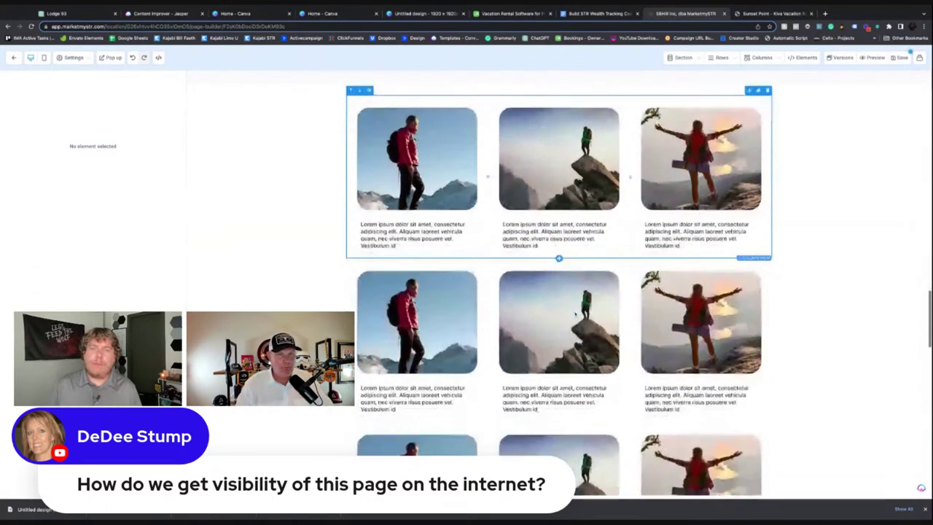
scroll(575, 314, down, 3)
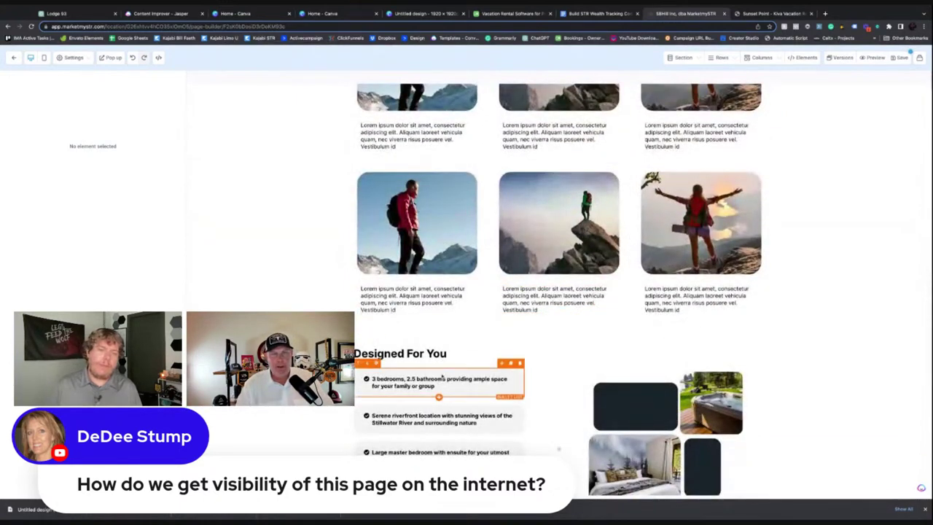
Retitle the row's heading 'Summer Adventures'
click(448, 386)
triple_click(447, 386)
text(Summer)
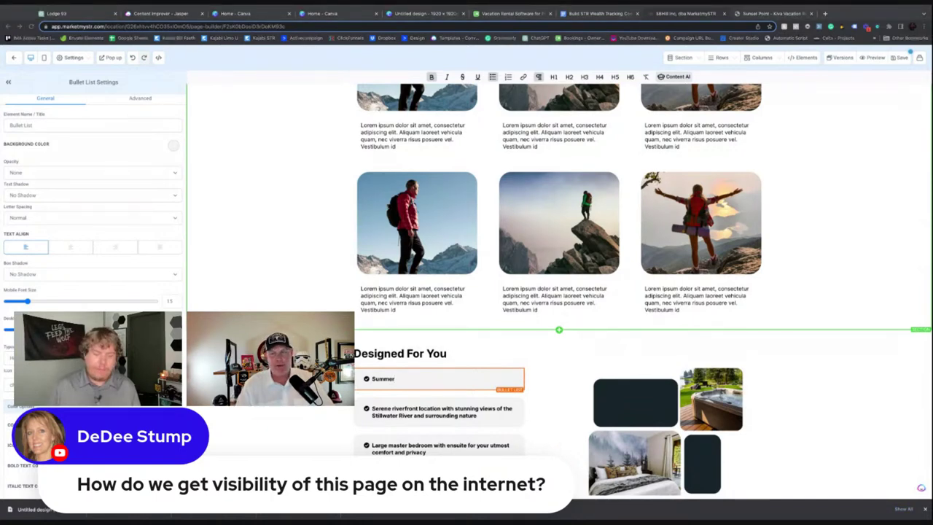
click(442, 357)
triple_click(442, 357)
text(Summer Adventures)
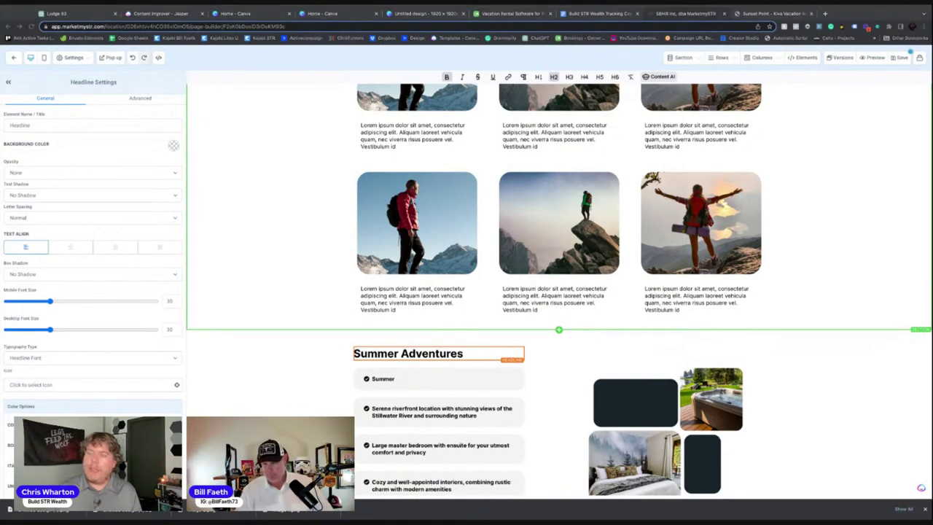
Paste the Stillwater River, fishing and hiking trail sentences into the first three bullets
click(457, 396)
scroll(457, 396, down, 1)
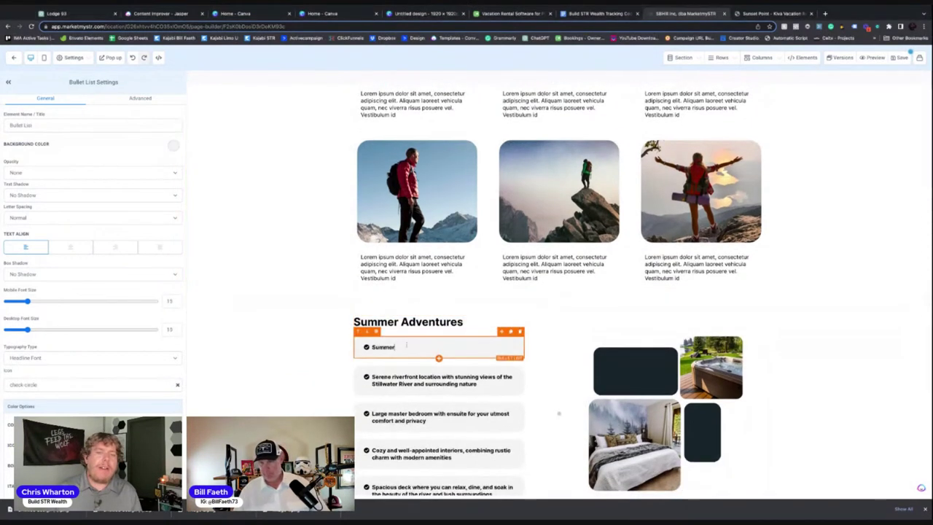
text(Explore the wonders of the Stillwater River with kayaking, paddleboarding, and leisurely river floats.)
scroll(467, 291, down, 4)
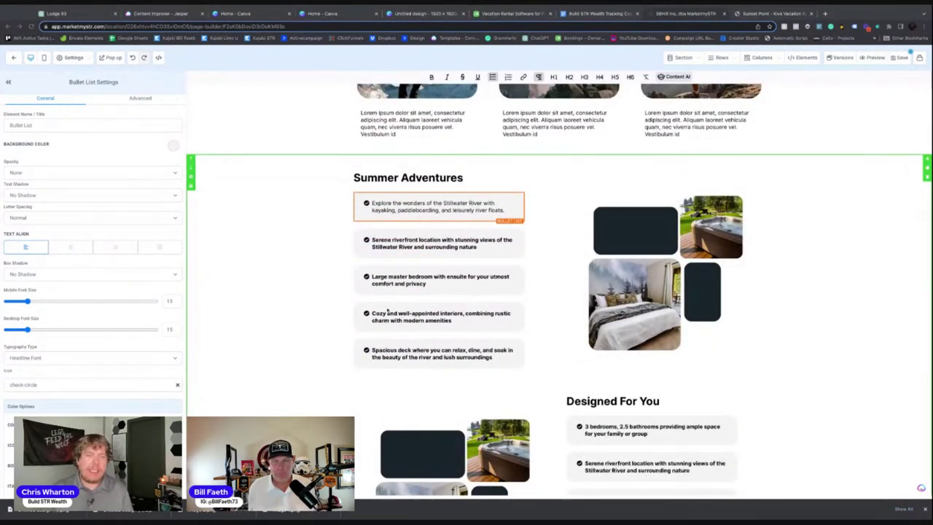
click(438, 243)
key(ctrl+a)
text(Cast your line and try your hand at fishing, with abundant trout and other species awaiting your bait.)
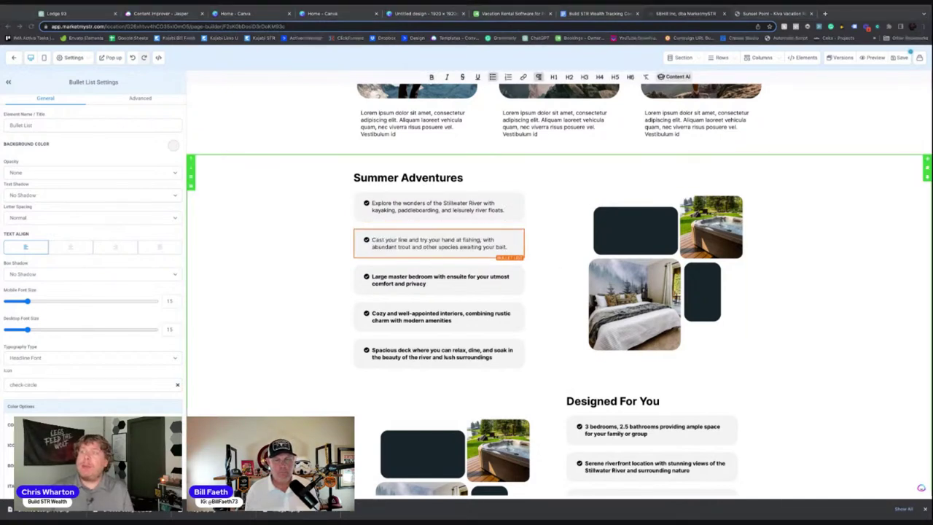
click(449, 289)
key(ctrl+a)
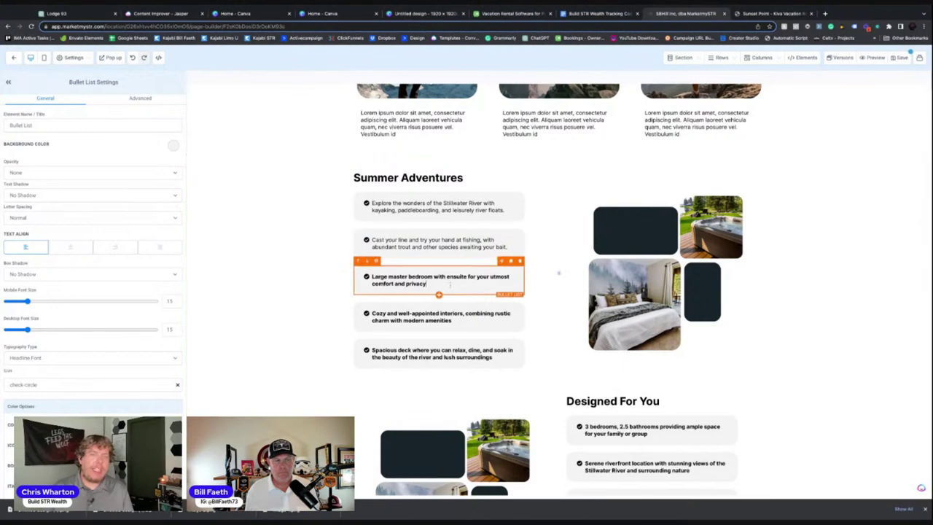
text(Discover the scenic hiking trails nearby, ranging from gentle nature walks to more challenging mountain treks.)
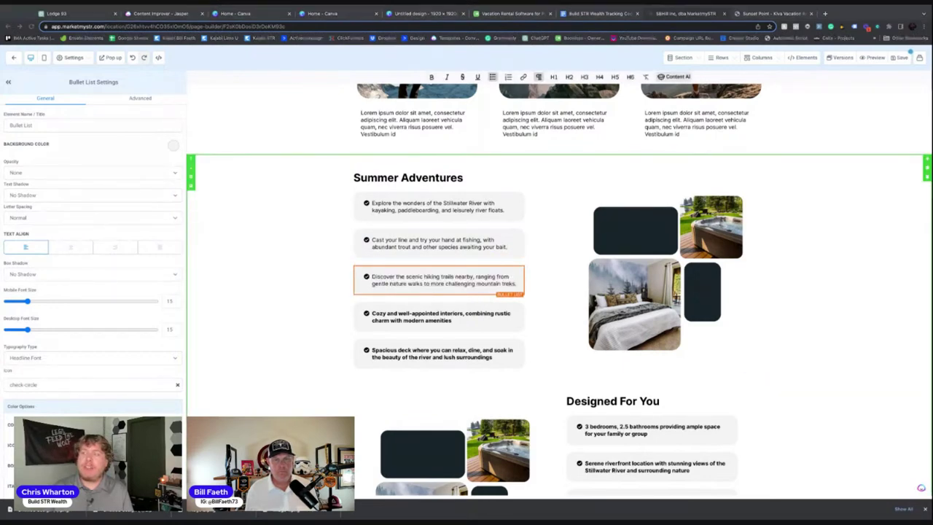
click(31, 13)
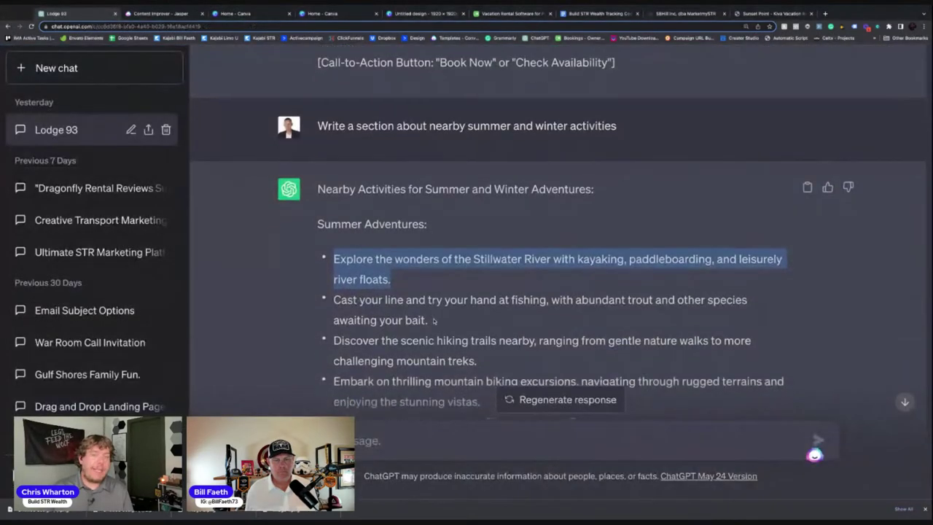
Review ChatGPT's Summer Adventures list and return to the page builder
scroll(337, 161, down, 3)
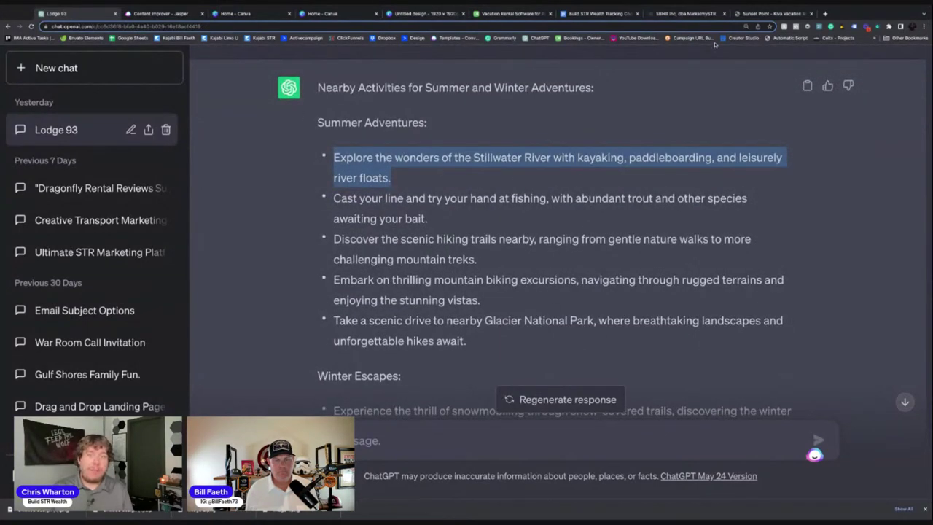
click(654, 13)
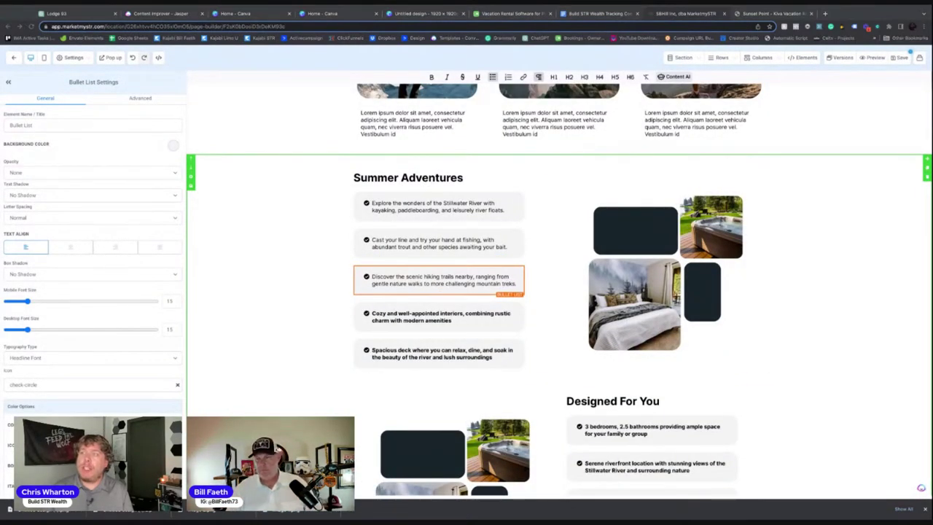
Paste the mountain biking and Glacier National Park drive sentences into bullets four and five
click(493, 326)
text(Embark on thrilling mountain biking excursions, navigating through rugged terrains and enjoying the stunning vistas.)
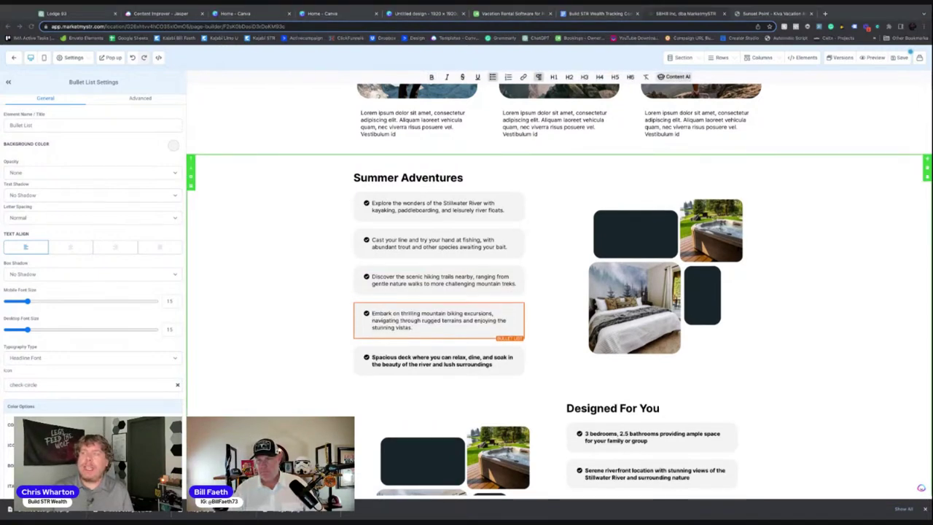
click(410, 364)
key(ctrl+a)
text(Take a scenic drive to nearby Glacier National Park, where breathtaking landscapes and unforgettable hikes await.)
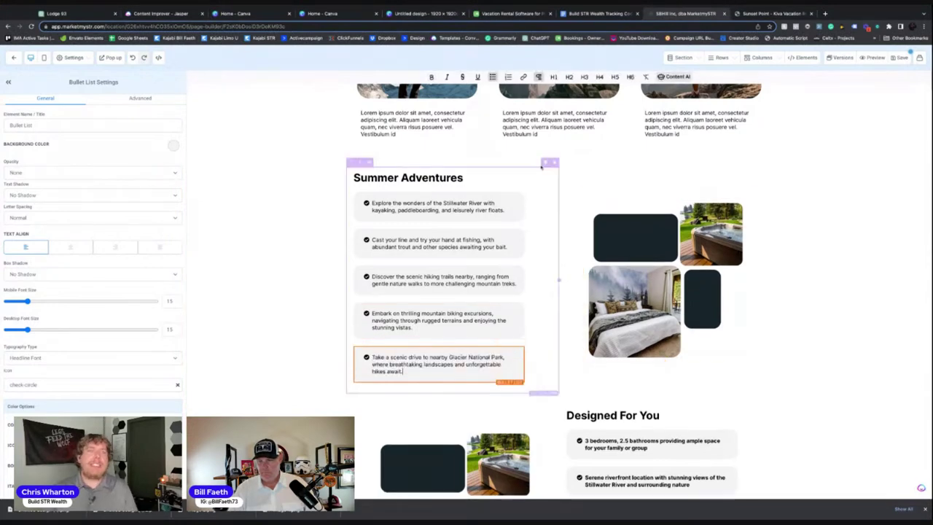
Retitle the duplicated row's Designed For You heading 'Winter Escapes'
scroll(746, 326, down, 1)
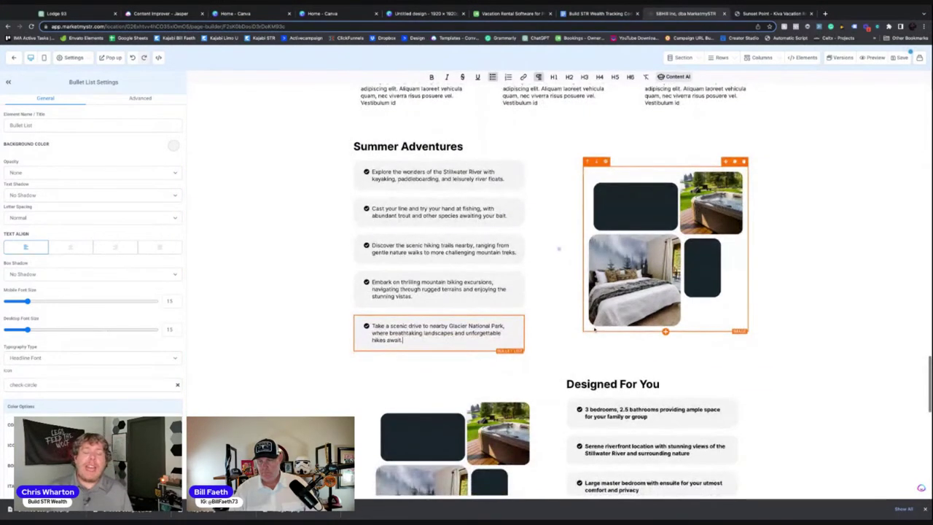
scroll(745, 326, up, 1)
scroll(745, 326, down, 1)
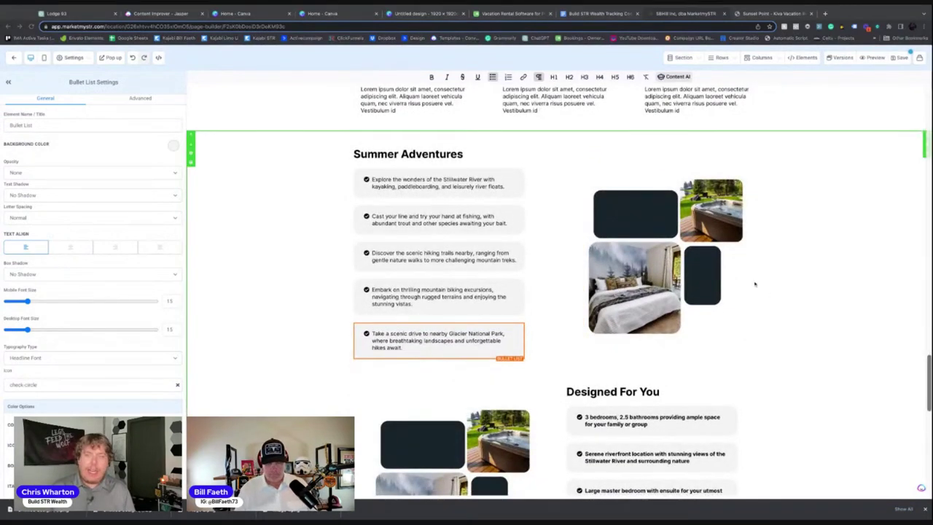
click(651, 396)
triple_click(651, 396)
text(Winter Escapes)
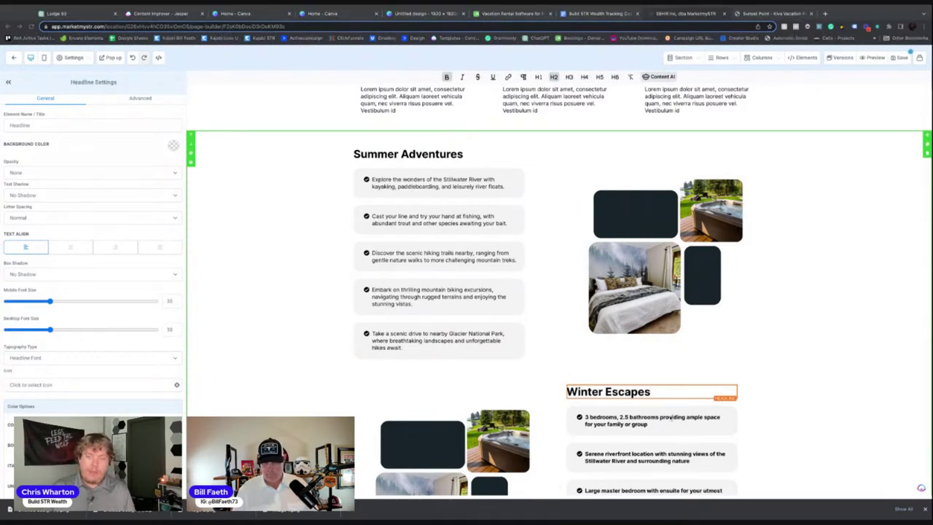
Paste the snowmobiling, ice fishing and Whitefish ski-slope sentences into the first three Winter Escapes bullets
click(689, 420)
triple_click(689, 421)
text(Experience the thrill of snowmobiling through snow-covered trails, discovering the winter wonderland surrounding Olney.)
scroll(529, 379, down, 2)
scroll(530, 378, down, 1)
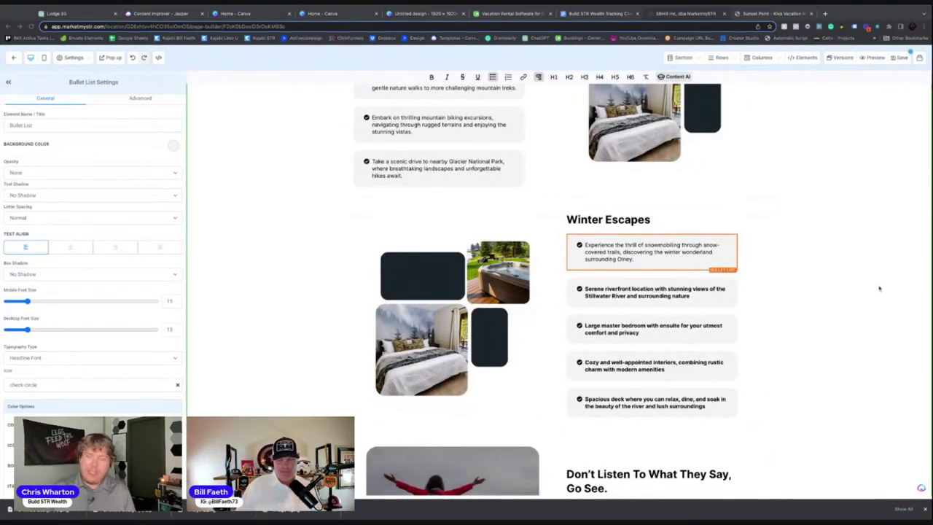
click(642, 291)
triple_click(642, 292)
text(Enjoy the tranquility of ice fishing on frozen lakes, as you wait for the fish to bite beneath the icy surface.)
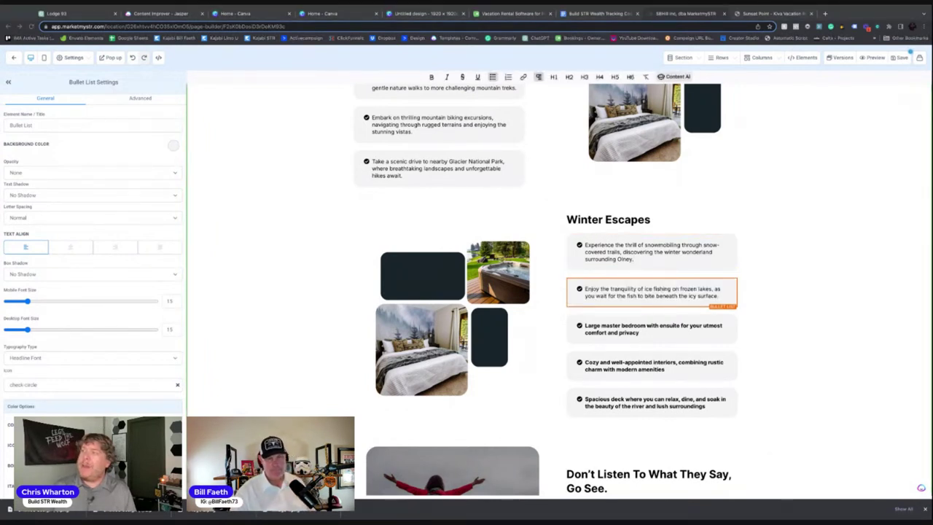
click(673, 335)
triple_click(672, 335)
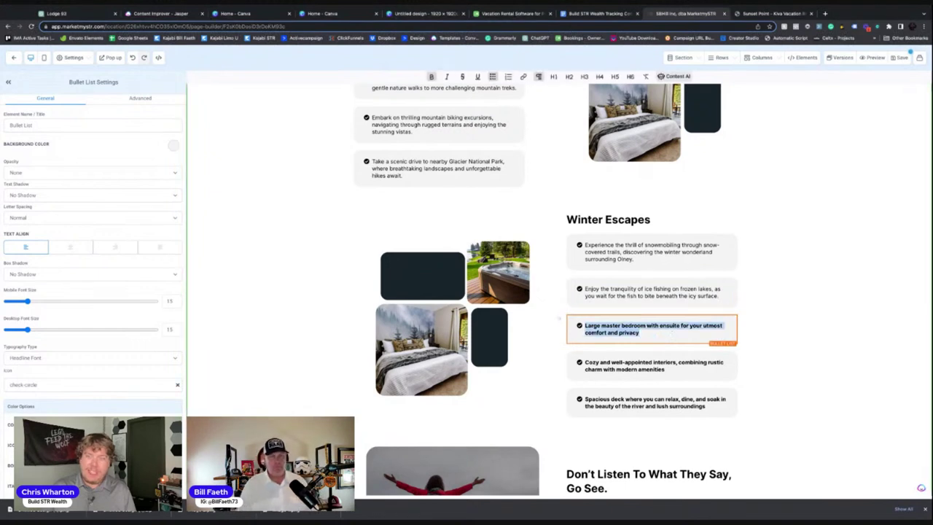
text(Hit the slopes at nearby ski resorts, such as Whitefish Mountain Resort, where you can carve through fresh powder and enjoy exhilarating downhill runs.)
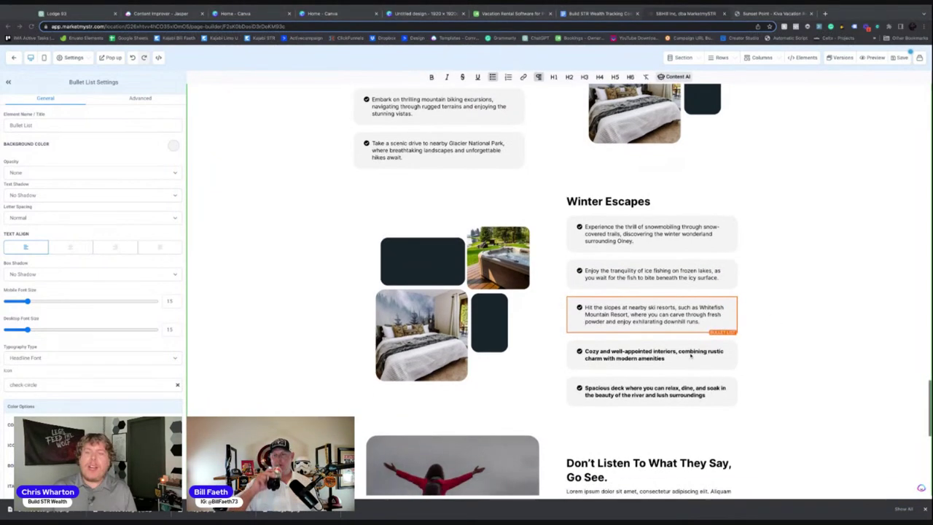
Replace the fourth bullet with the snowshoeing sentence and the 'Spacious deck' bullet with après-ski
scroll(778, 337, down, 1)
click(656, 335)
triple_click(656, 335)
text(Go snowshoeing or cross-country skiing along picturesque trails, immersing yourself in the peaceful winter landscape.)
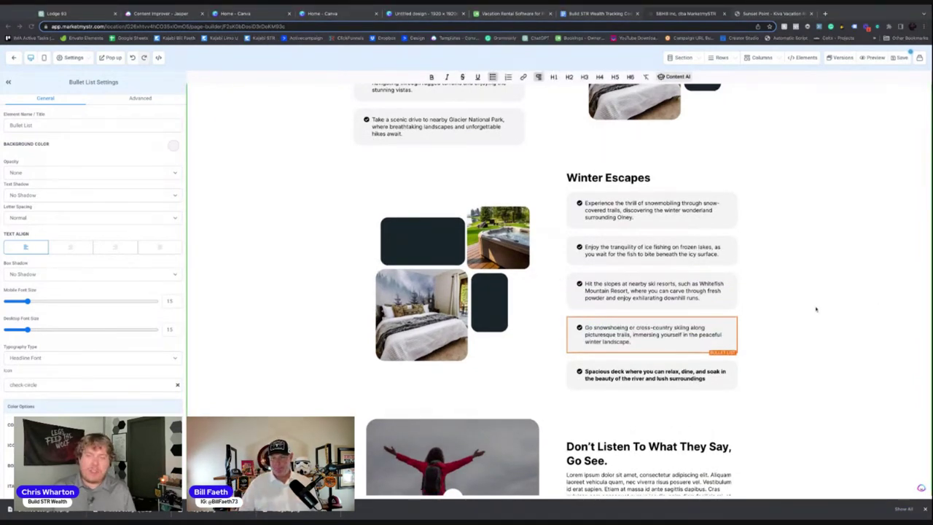
click(649, 373)
triple_click(649, 373)
text(Warm up with après-ski delights, cozy up by the fireplace, and indulge in hot cocoa or mulled wine at local mountain lodges.)
scroll(649, 374, down, 3)
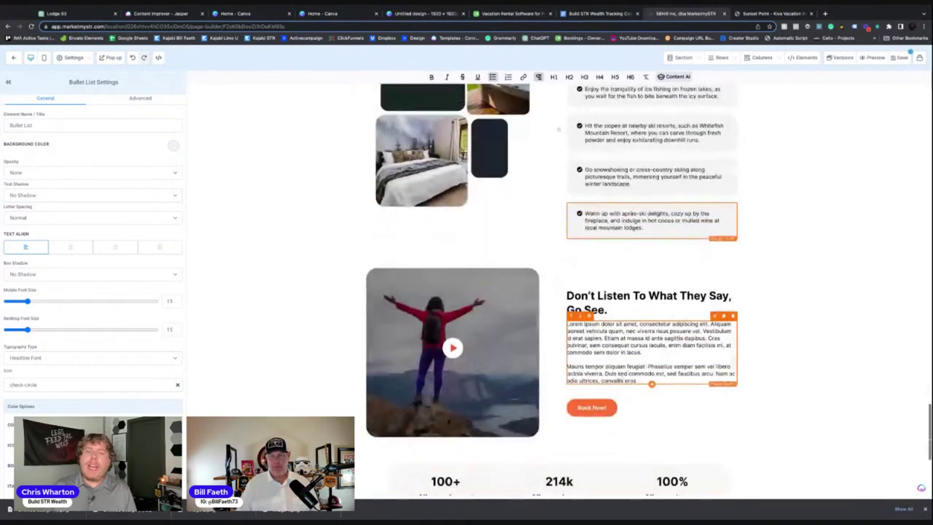
scroll(554, 291, up, 9)
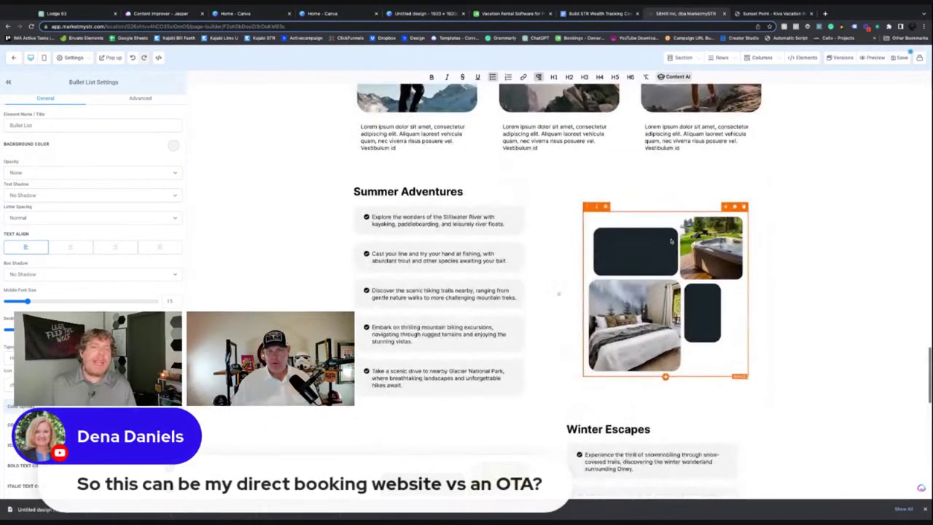
Swap the first Riverside Retreat hiker image for Dining 1.jpg from the Lodge 93 folder
scroll(656, 284, up, 10)
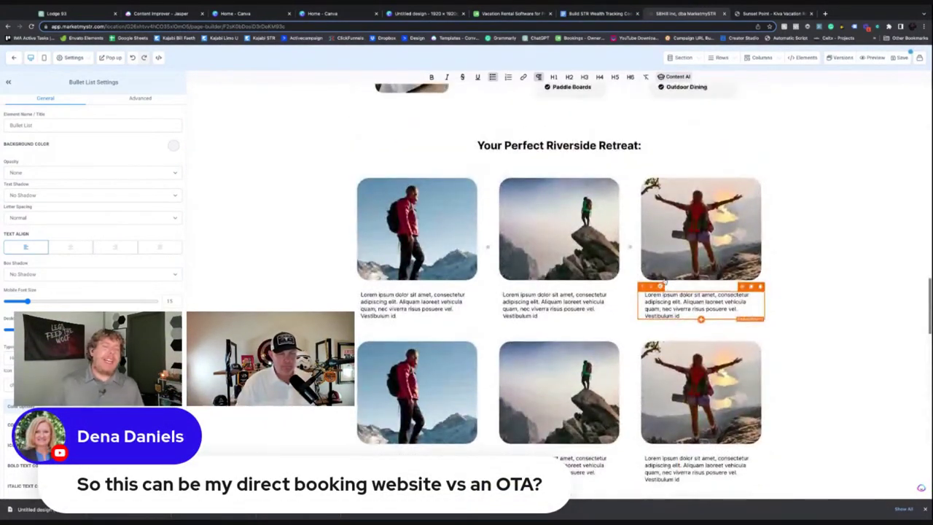
click(417, 228)
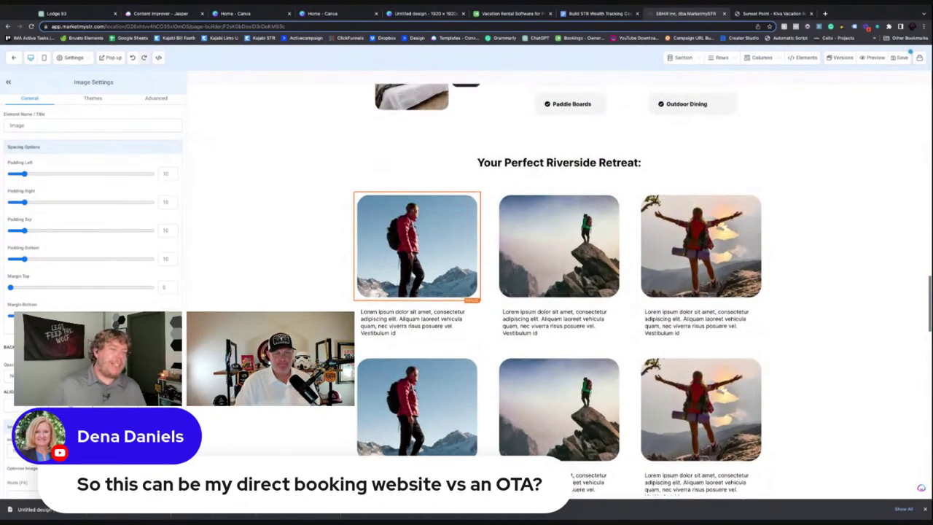
double_click(417, 241)
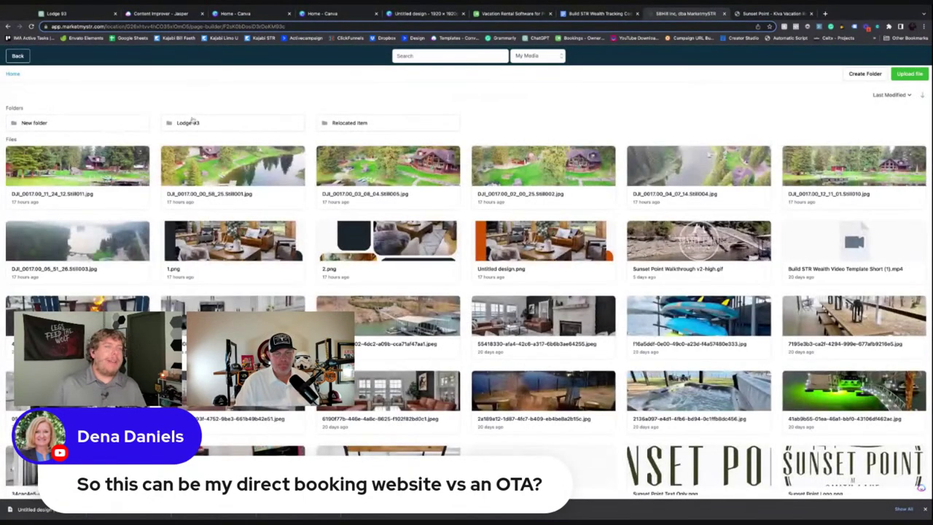
click(188, 123)
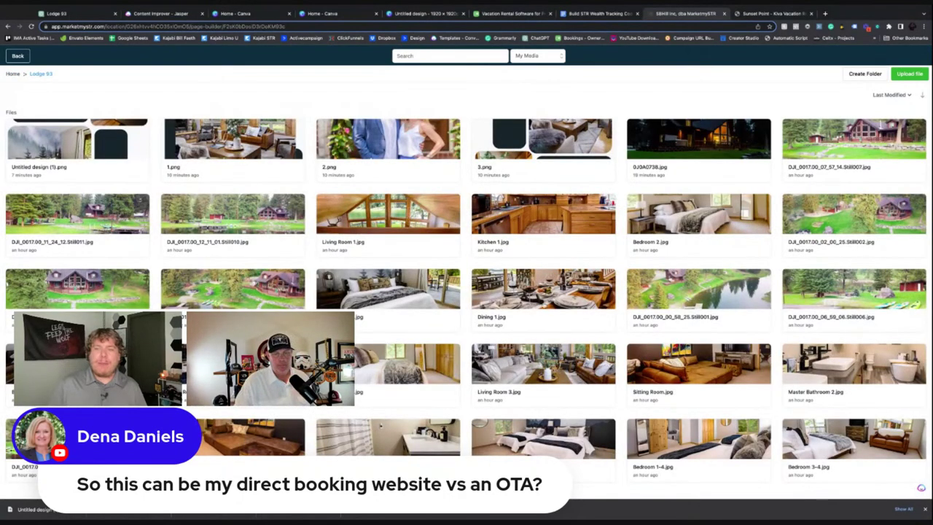
click(543, 292)
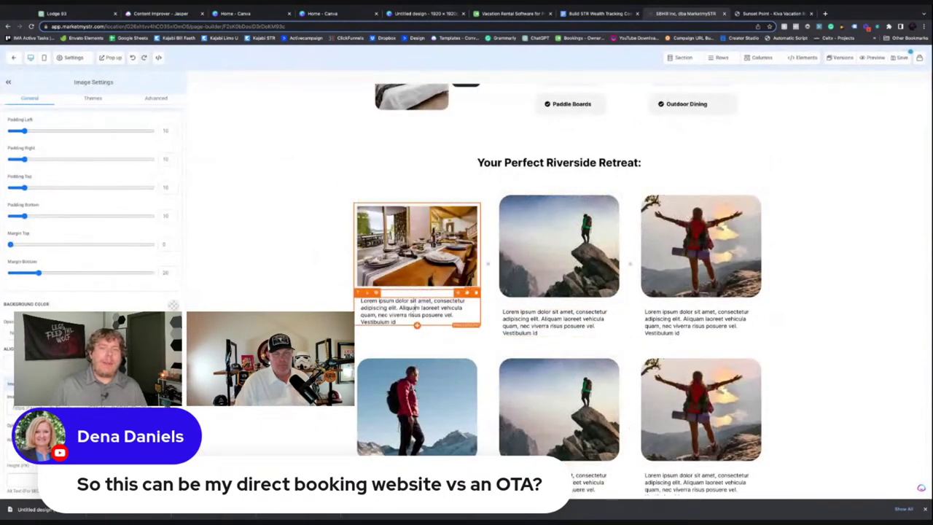
click(412, 310)
triple_click(412, 310)
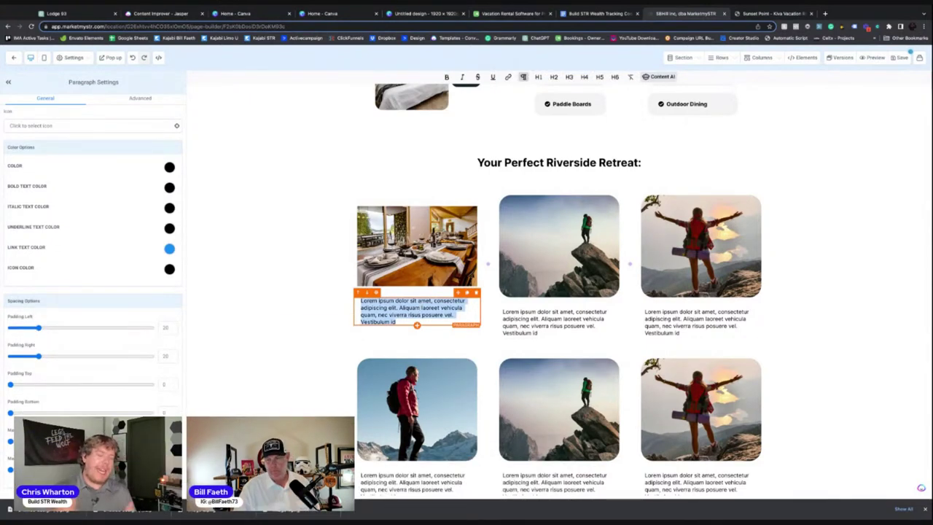
Replace the middle top-row image with the bathroom photo from the Lodge 93 folder
click(524, 253)
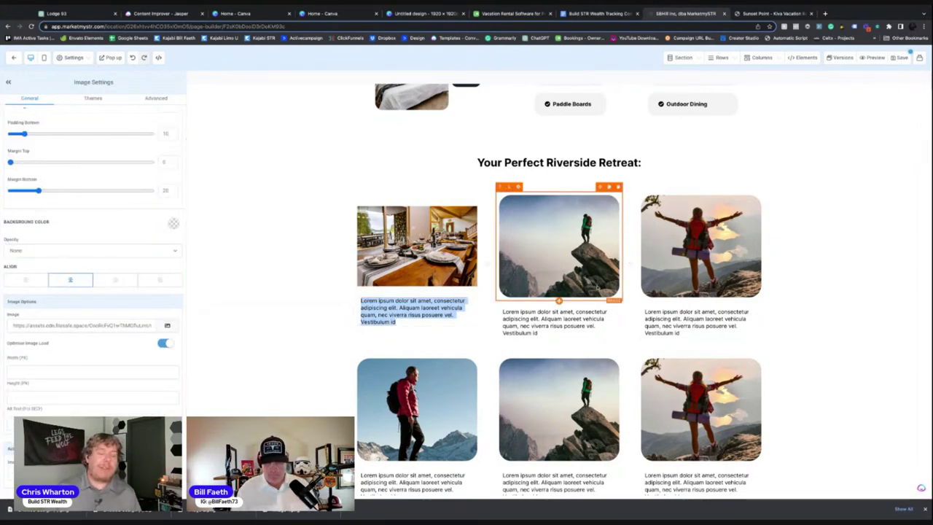
scroll(589, 315, down, 5)
scroll(589, 315, up, 3)
scroll(745, 330, down, 3)
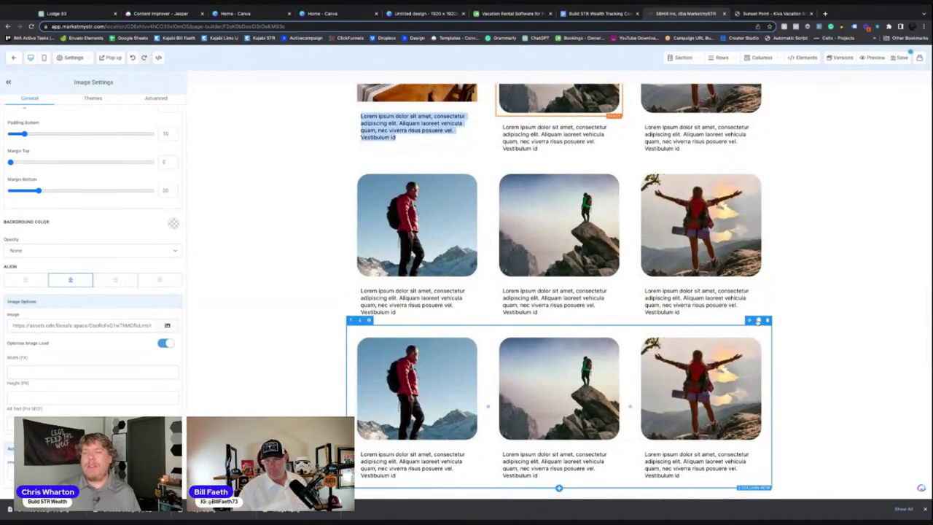
click(758, 322)
scroll(656, 350, up, 3)
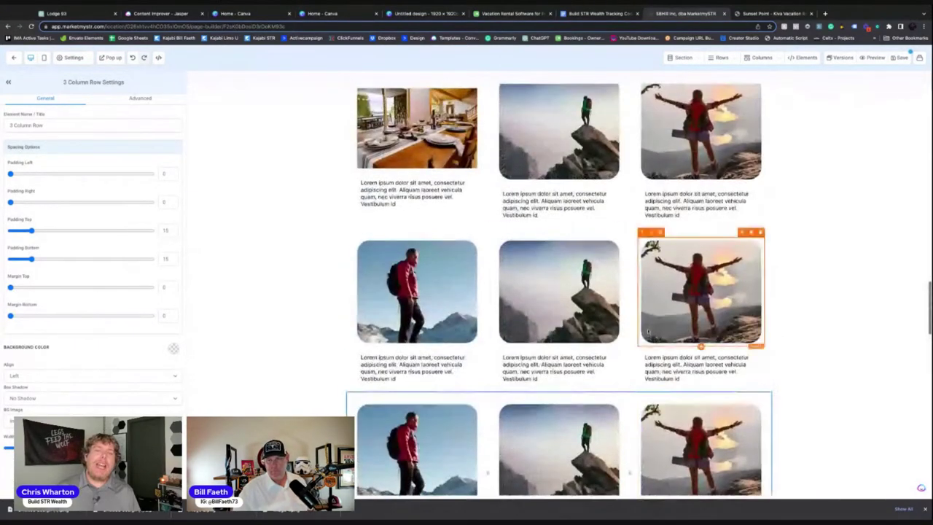
scroll(648, 332, up, 3)
click(558, 262)
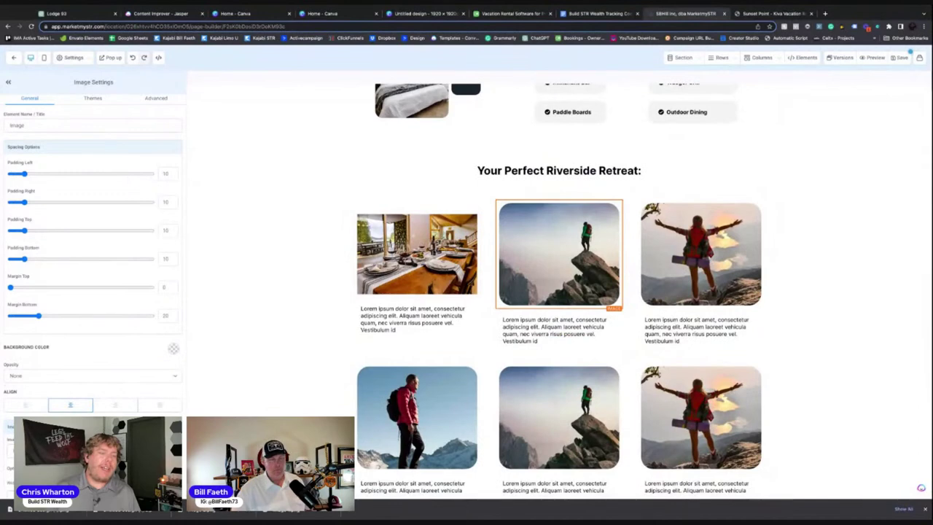
click(559, 263)
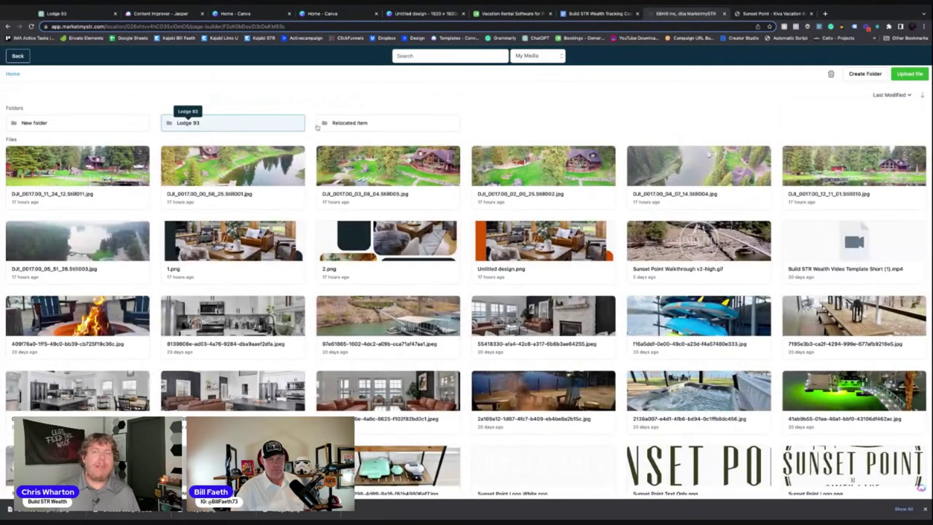
click(215, 125)
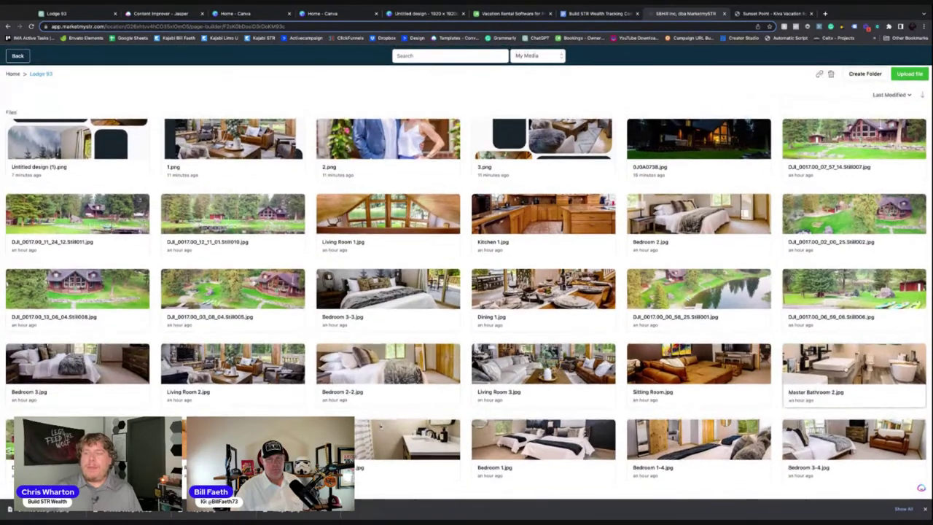
click(543, 289)
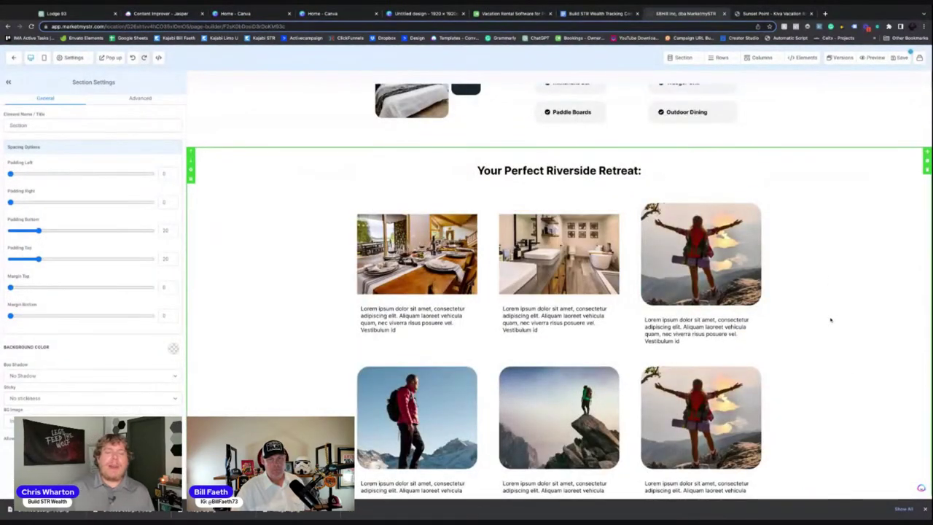
scroll(446, 390, down, 2)
scroll(446, 390, down, 10)
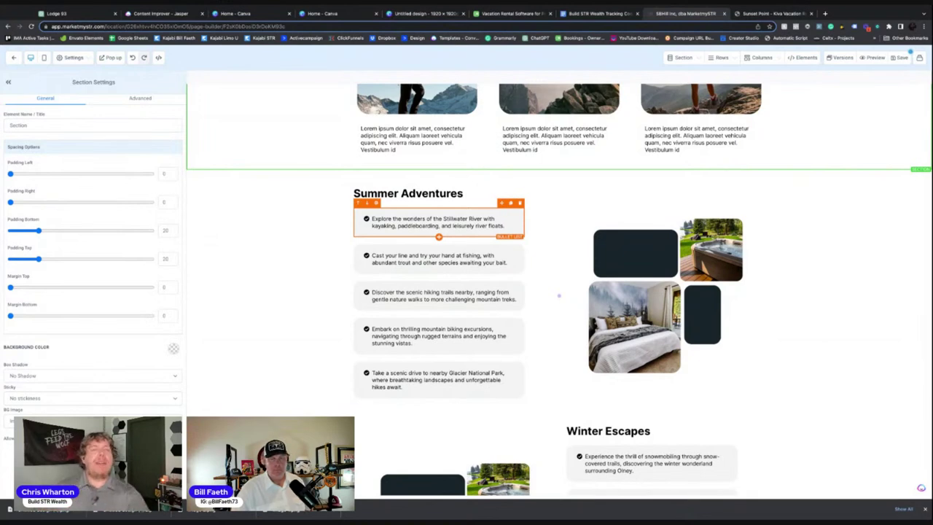
scroll(559, 295, down, 3)
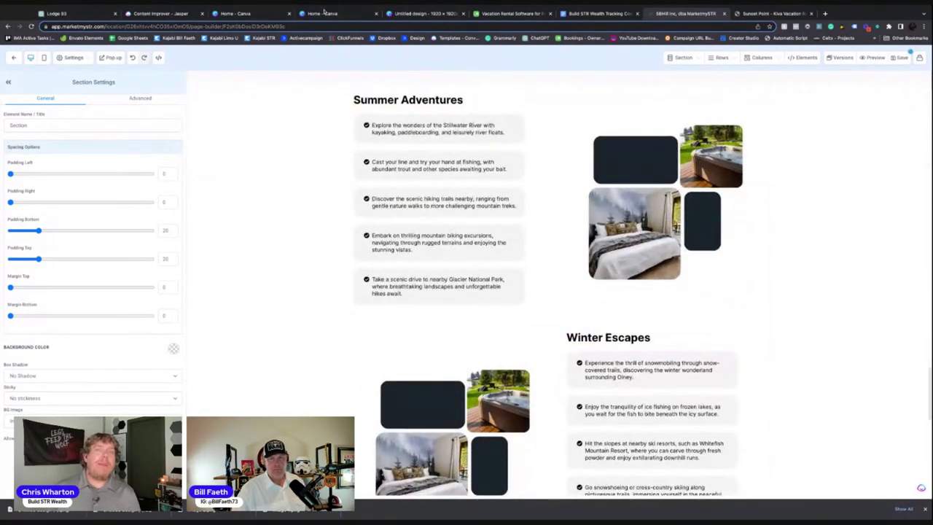
In the Canva collage, fill the top-right frame with a stock 'hiking' photo
click(324, 12)
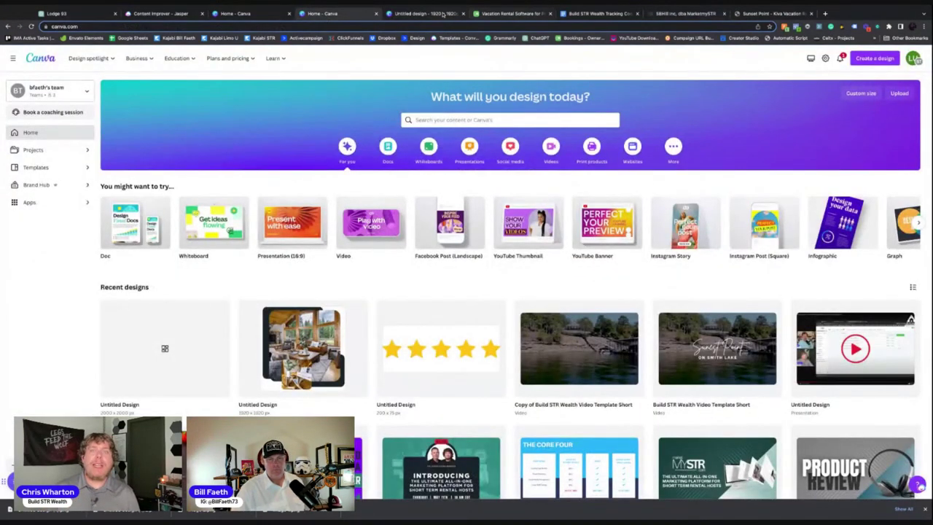
click(430, 13)
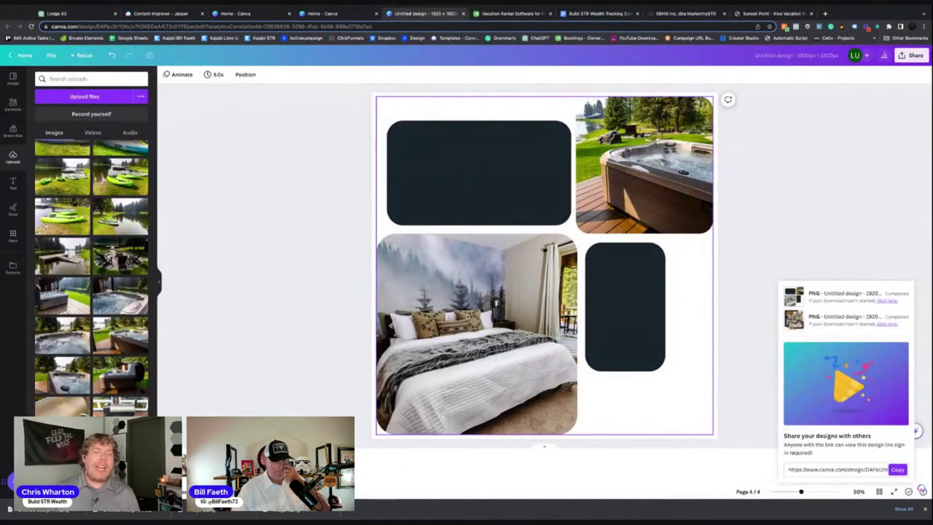
scroll(449, 281, up, 5)
click(588, 155)
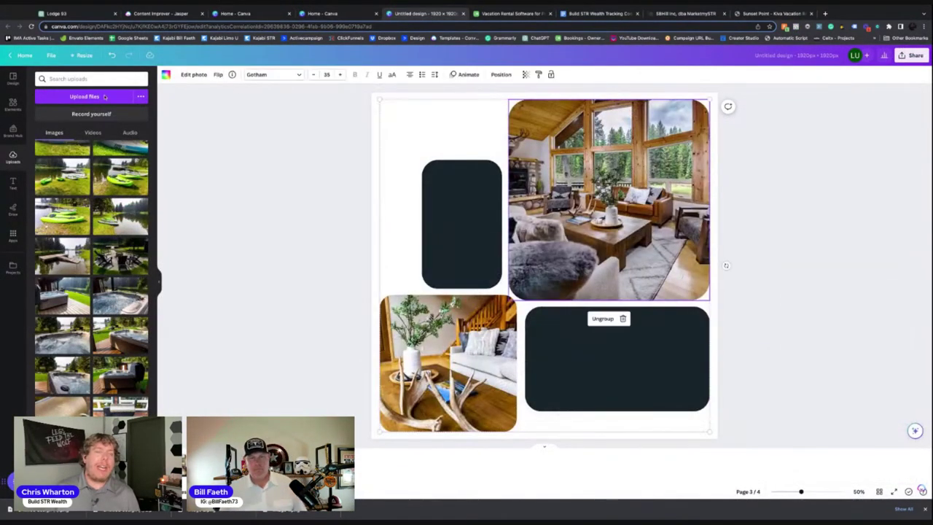
click(12, 104)
click(80, 78)
text(hiking)
key(Return)
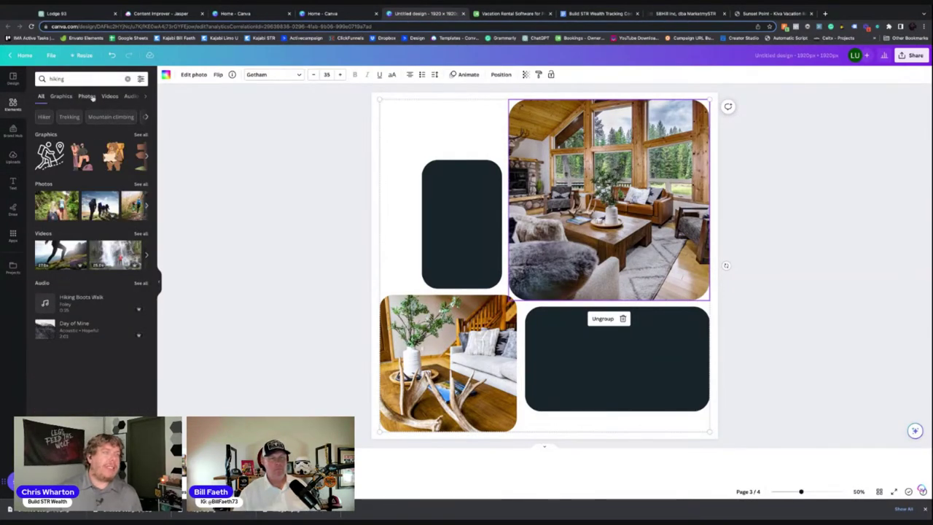
click(87, 96)
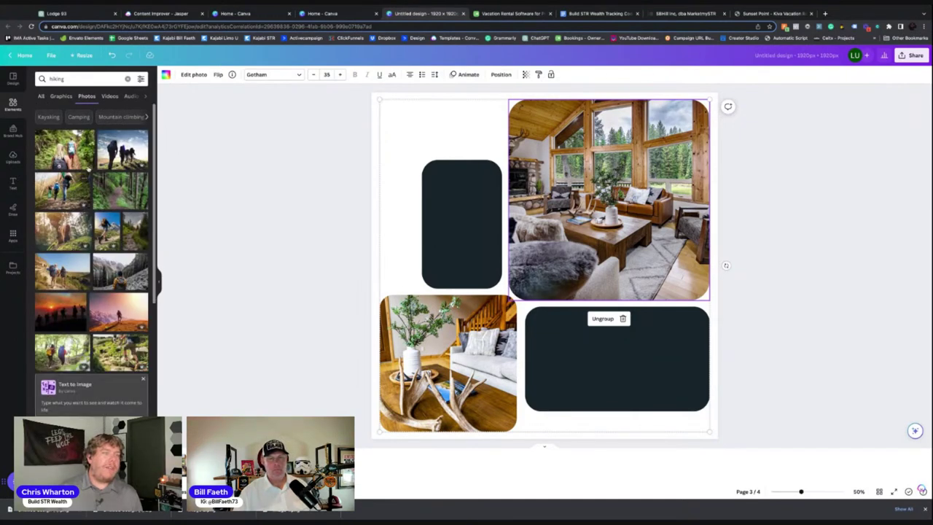
drag(113, 155, 638, 223)
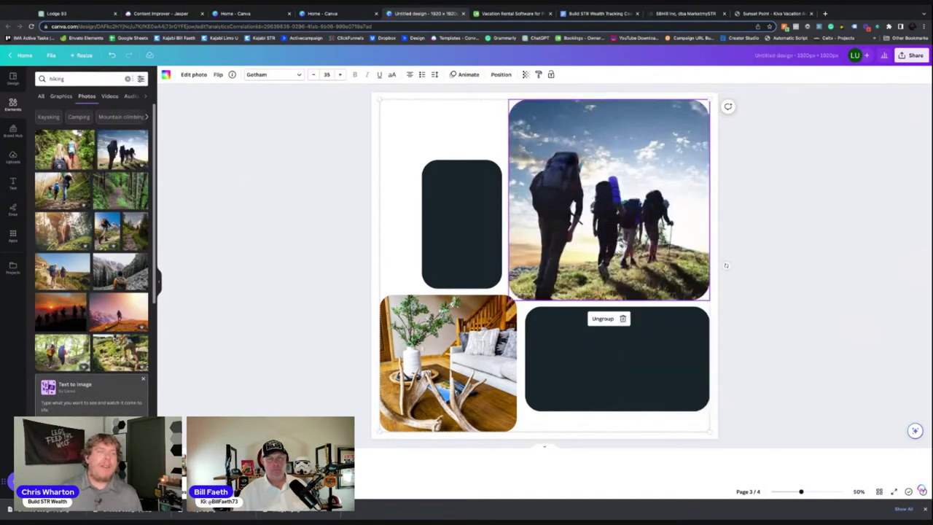
Put a 'fly fishing' stock photo into the bottom-left frame
click(90, 80)
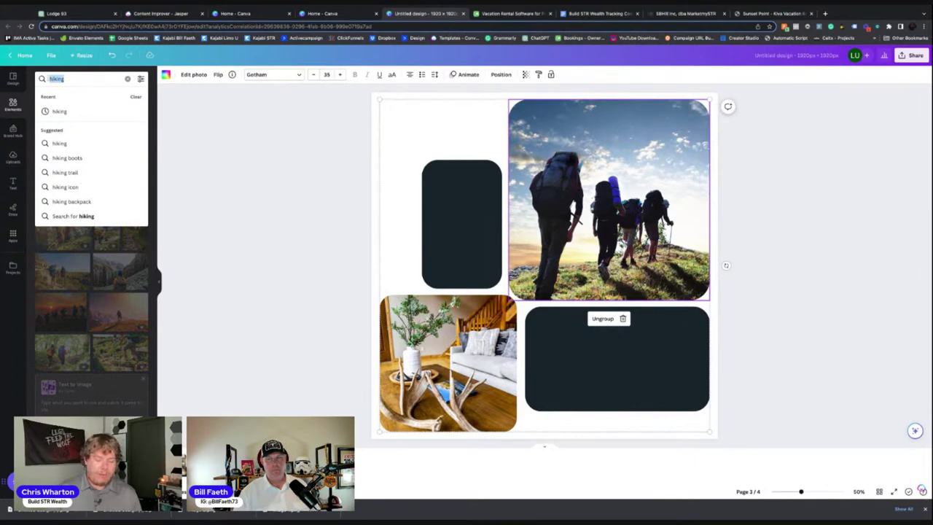
text(fly fishing)
key(Return)
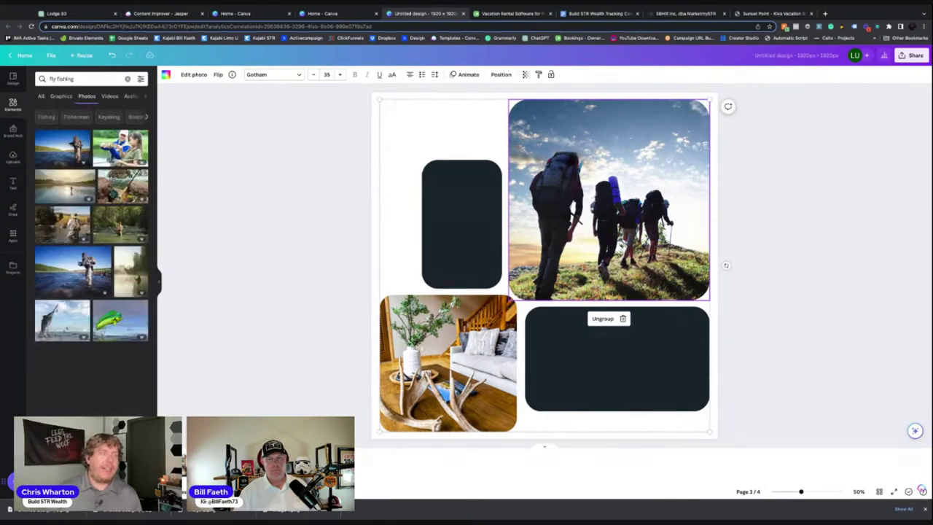
drag(80, 215, 474, 372)
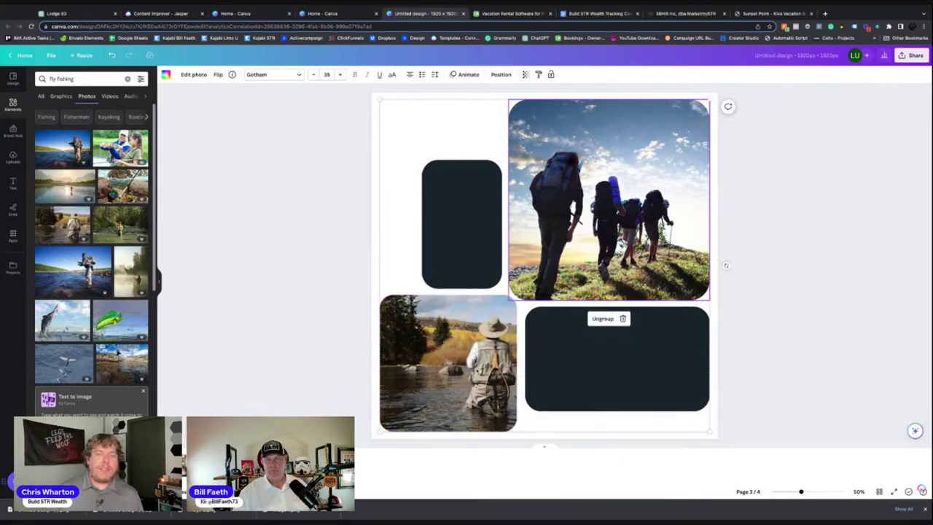
click(821, 308)
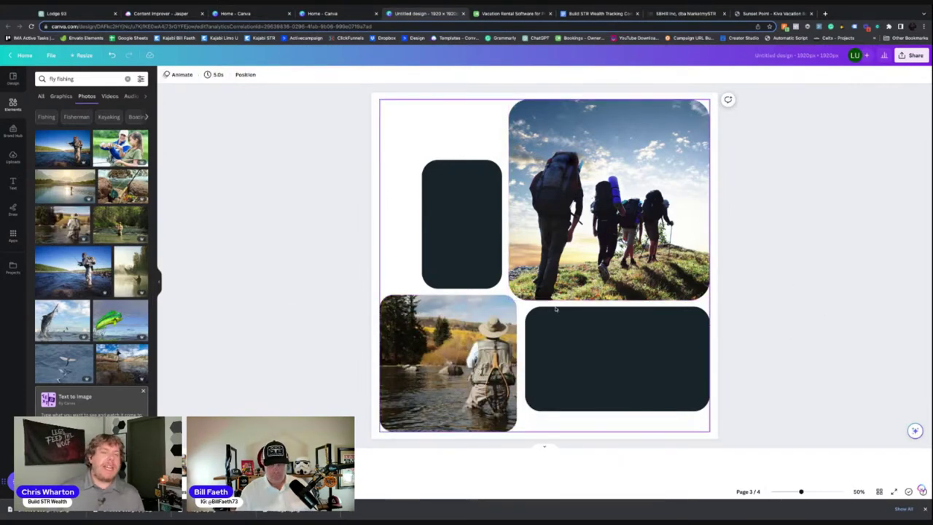
Return to the MarketMySTR page builder and scroll to the Winter Escapes row
click(670, 13)
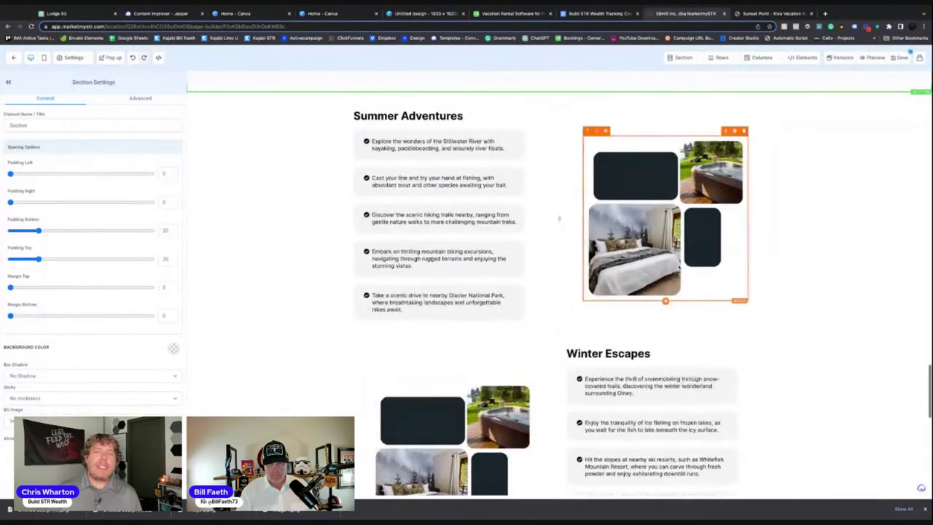
scroll(620, 343, down, 2)
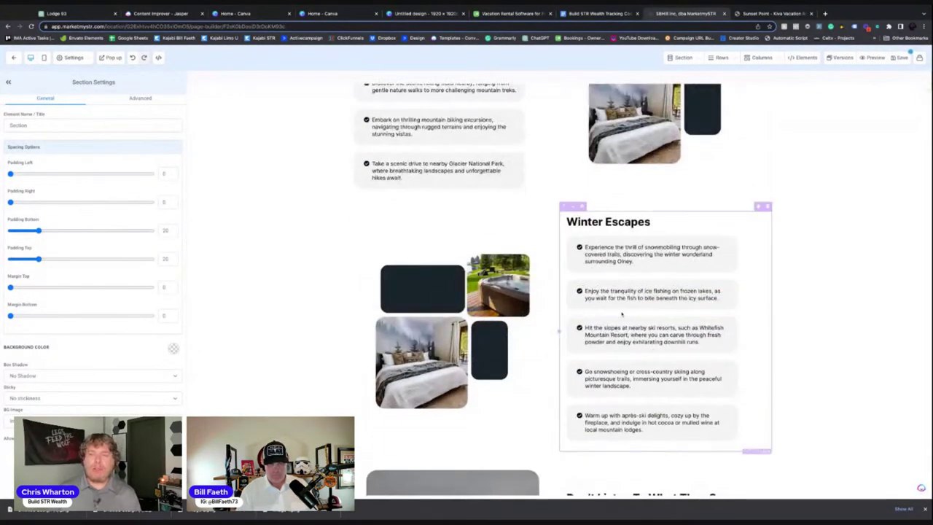
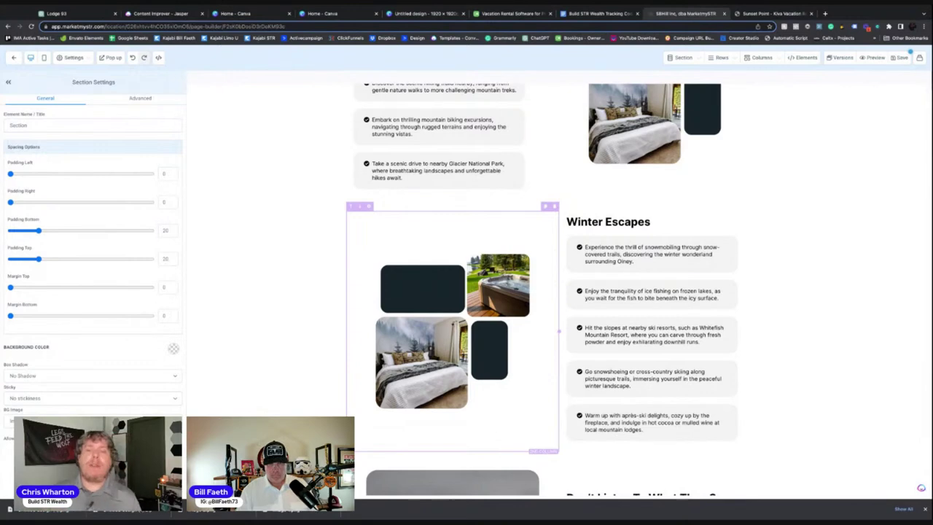
Delete the stats section below the Winter Escapes block
scroll(452, 328, down, 5)
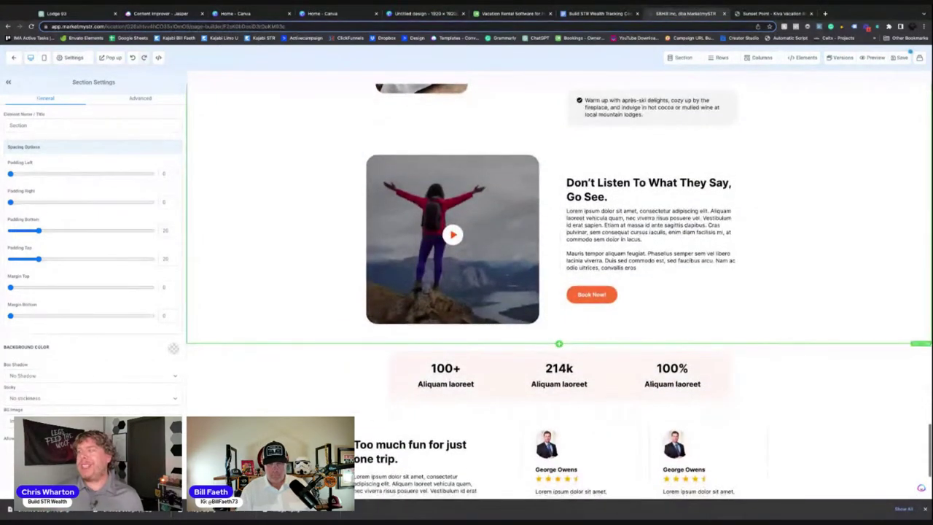
key(super+equal)
scroll(624, 402, up, 3)
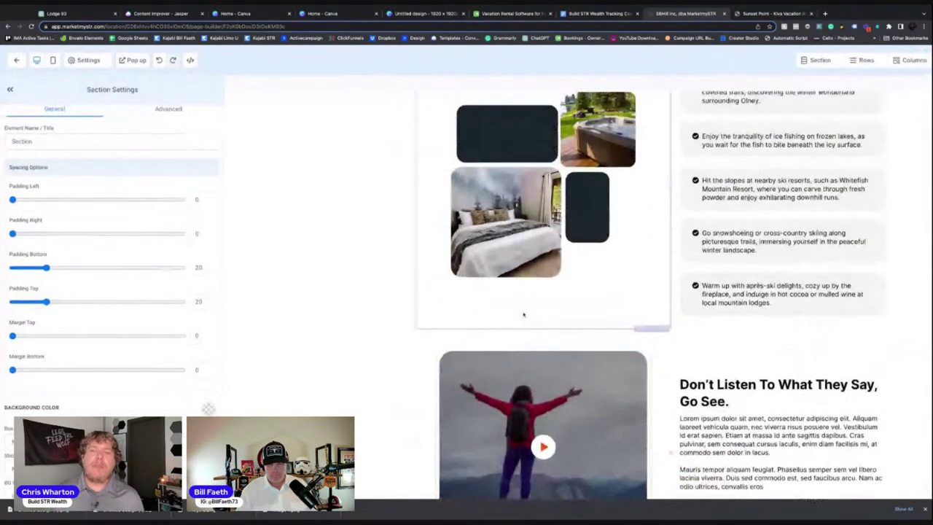
key(super+minus)
scroll(624, 402, down, 3)
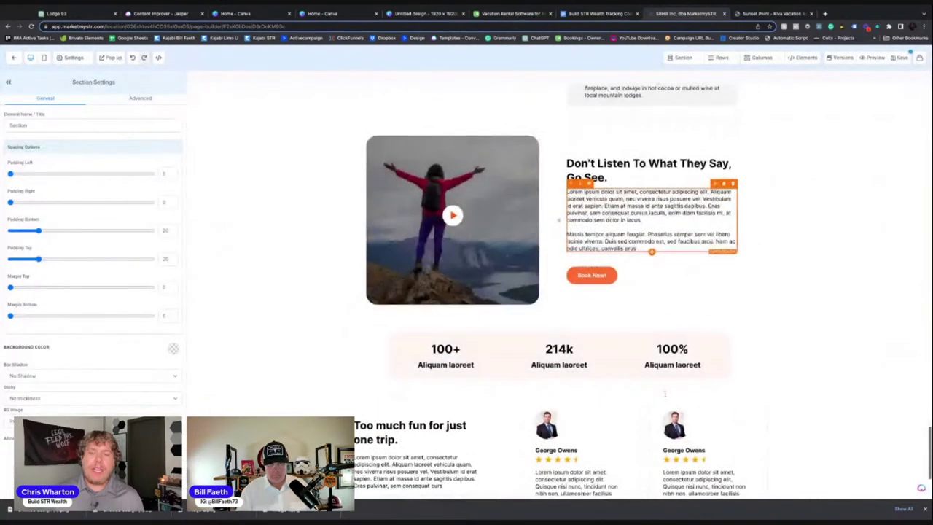
click(927, 347)
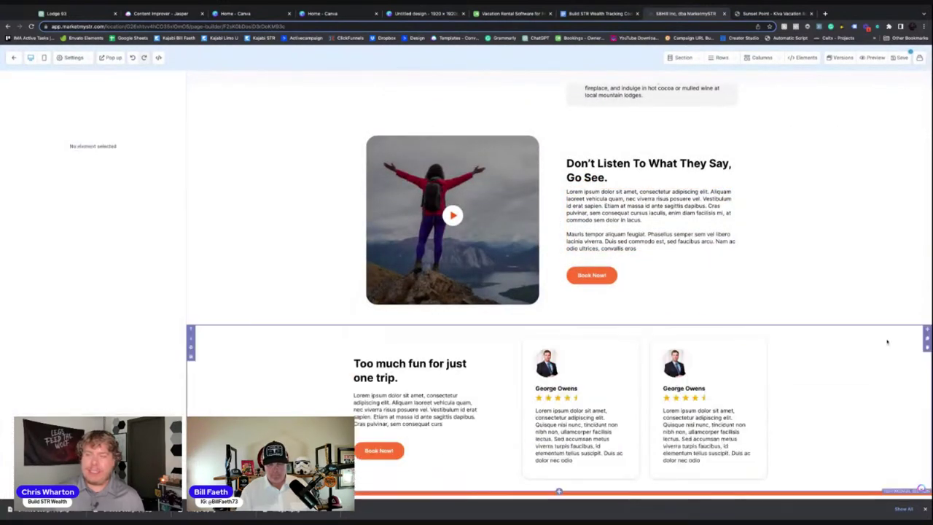
Add a one-column row above the video section containing a divider line
scroll(702, 283, up, 2)
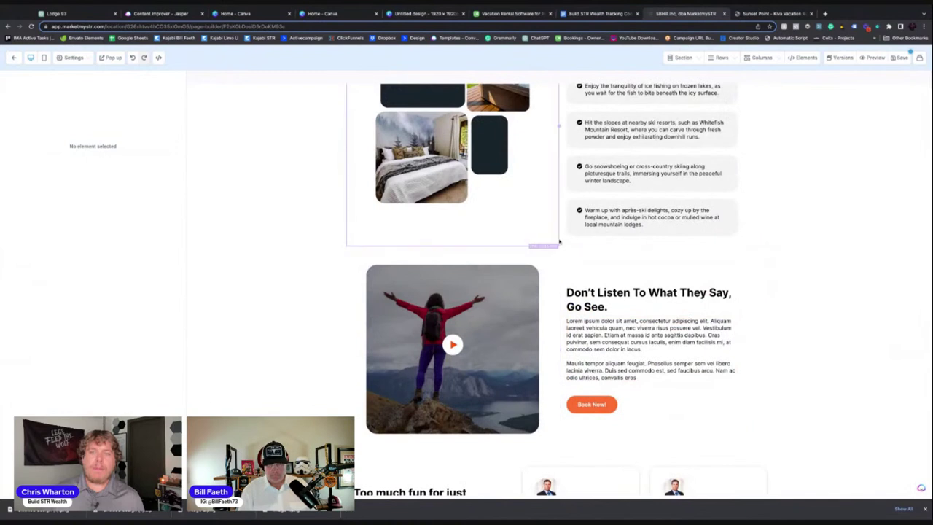
click(559, 253)
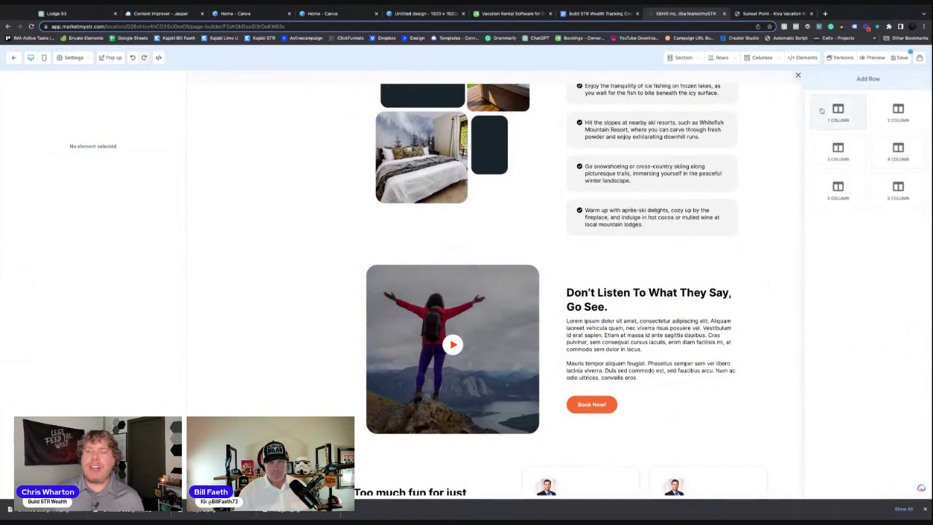
click(823, 110)
click(559, 279)
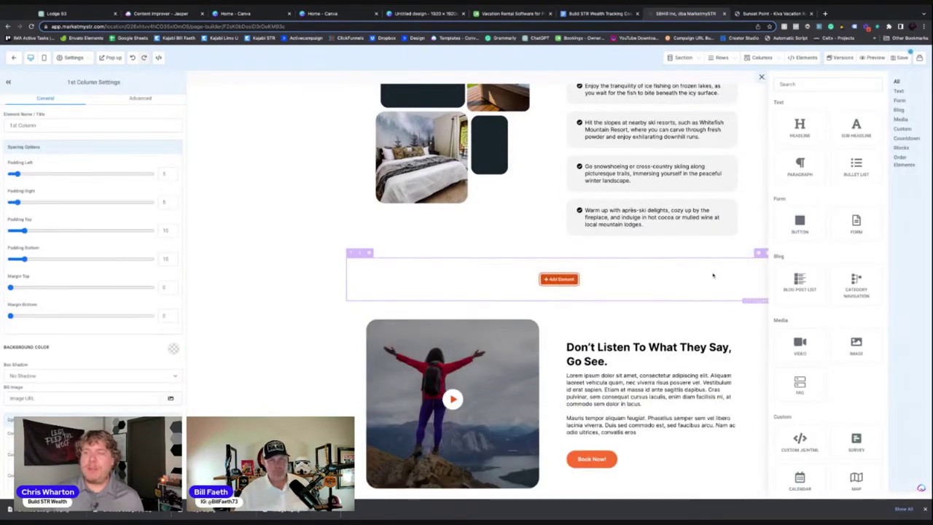
scroll(847, 260, down, 4)
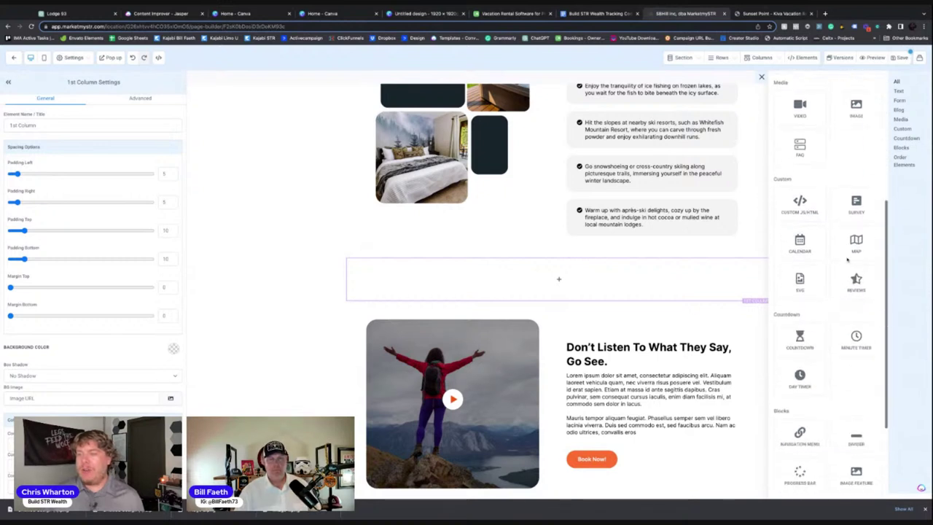
drag(857, 438, 600, 289)
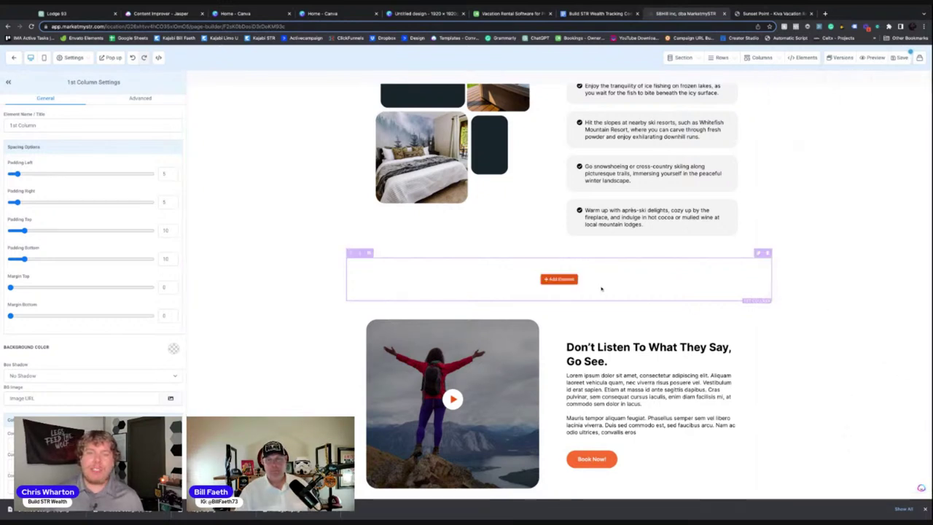
click(559, 279)
scroll(860, 328, down, 3)
click(861, 399)
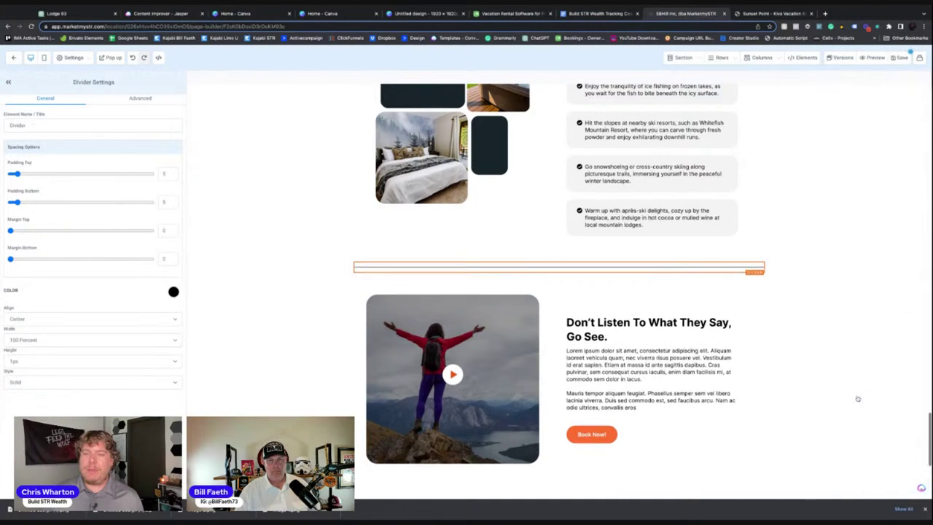
click(854, 310)
scroll(714, 306, down, 1)
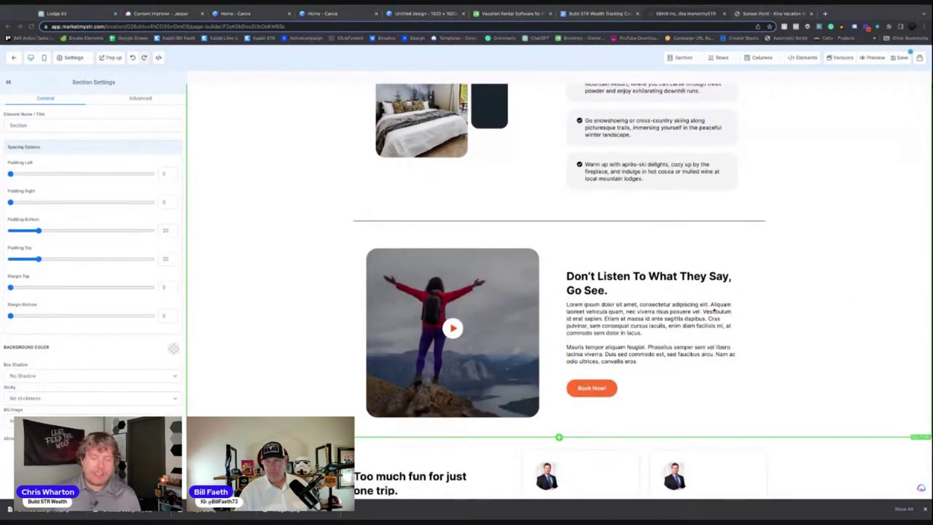
Change the headline to Meet Your Hosts and paste the host welcome text, enlarging its font
triple_click(597, 276)
text(Meet Your Hosts)
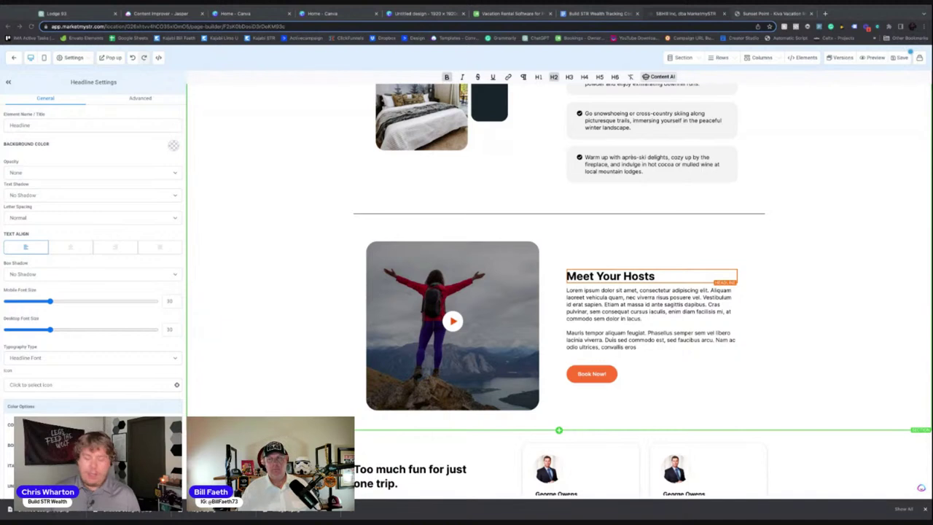
click(658, 305)
triple_click(658, 305)
text(We would like to personally welcome you to our family's lake home! We are very excited for you to stay in our dream home on an amazing lake and hope that you and your family have a wonderful vacation here and enjoy it as much as our family does.  My wife Brea and I will be your hosts and are available to answer questions you have prior to or during your stay at Paradise Point, but we will leave you alone to relax once you have checked in and are all settled so you can enjoy your vacation.  Lodge 93 is more than just a vacation rental – it's your gateway to the Montana experience you've been dreaming of. With its riverside location, breathtaking views, and a wealth of outdoor activities, this cozy retreat ensures you and your family can unwind, adventure, and reconnect with nature. Embrace the magic of Lodge 93 and make memories that will last a lifetime.  -Bill and Brea Faeth)
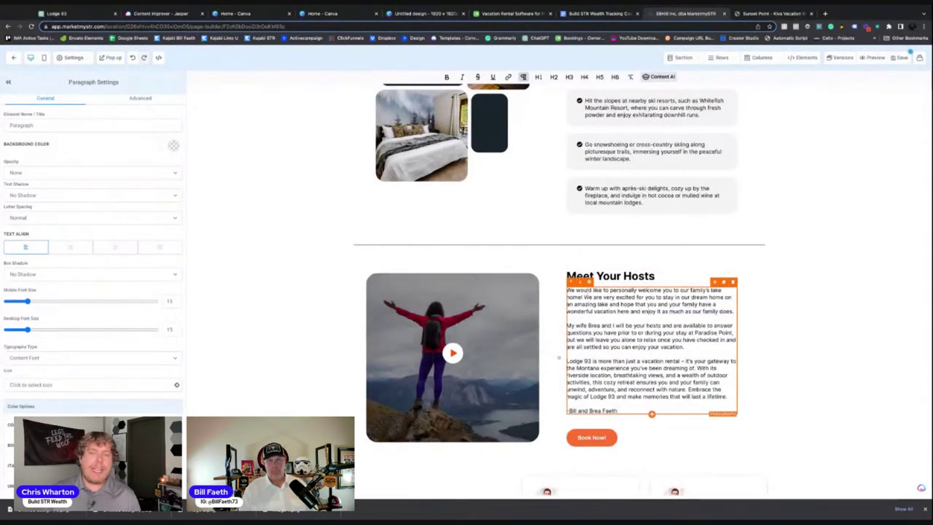
drag(27, 329, 33, 330)
Replace the video image with the couple photo 2.png from the Lodge 93 media folder
click(437, 350)
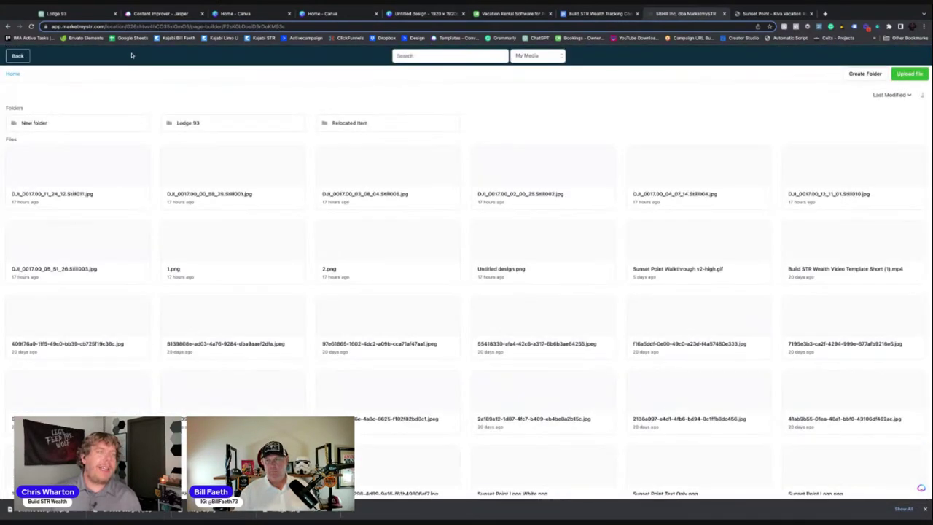
click(187, 124)
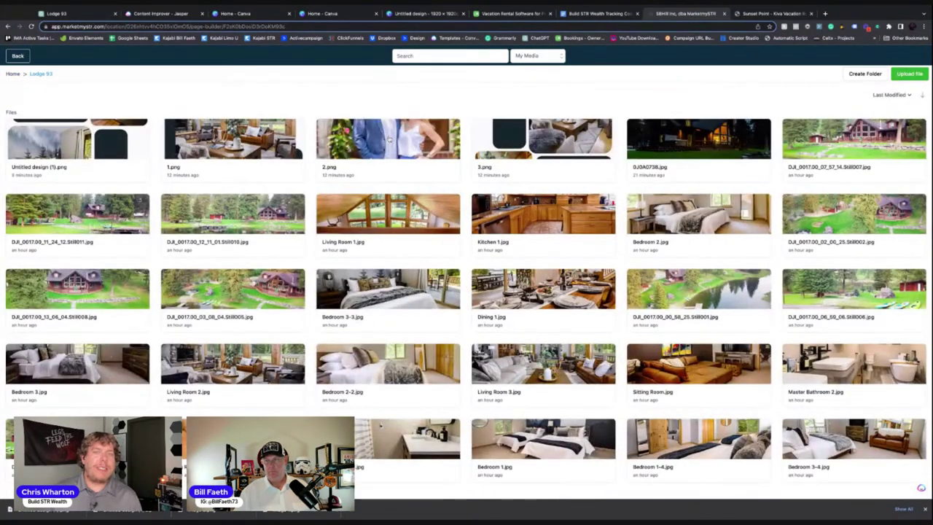
click(389, 139)
scroll(822, 380, down, 3)
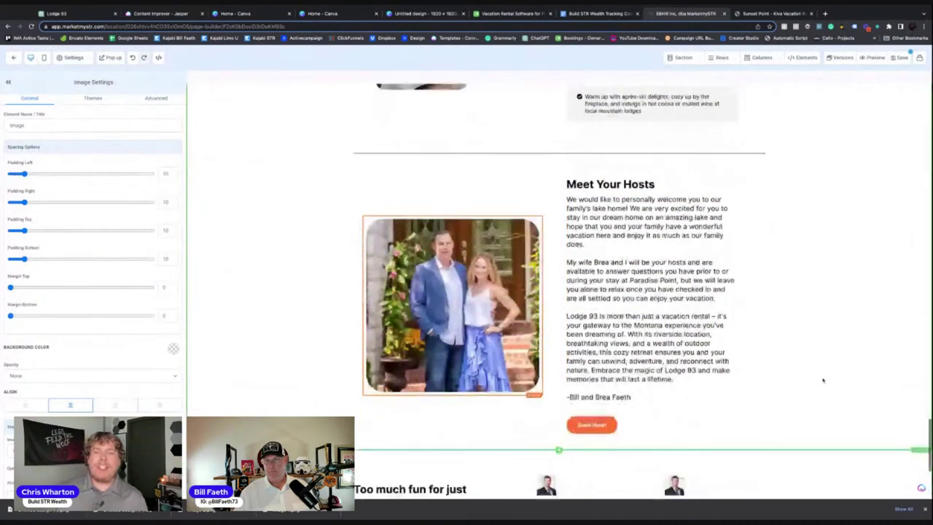
scroll(672, 394, down, 2)
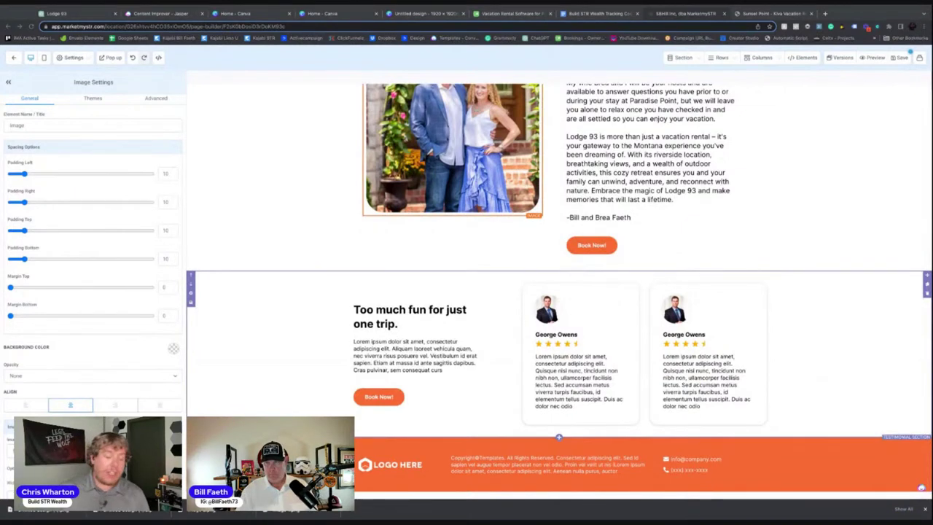
Replace the testimonial headline with 'Discover why our guests can't get enough of our home!'
click(423, 317)
triple_click(424, 319)
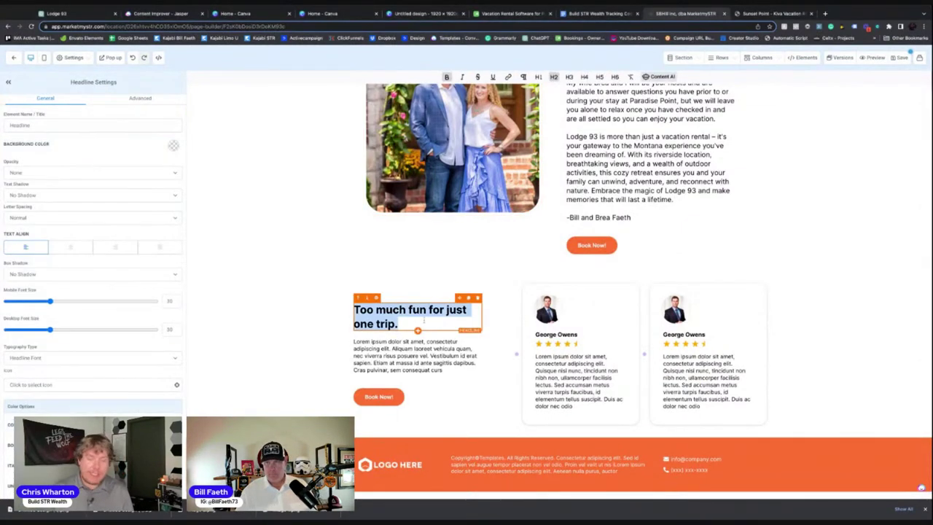
text(Discover why our guests can't get enough of our home!Discover why our guests can't get enough of our home!)
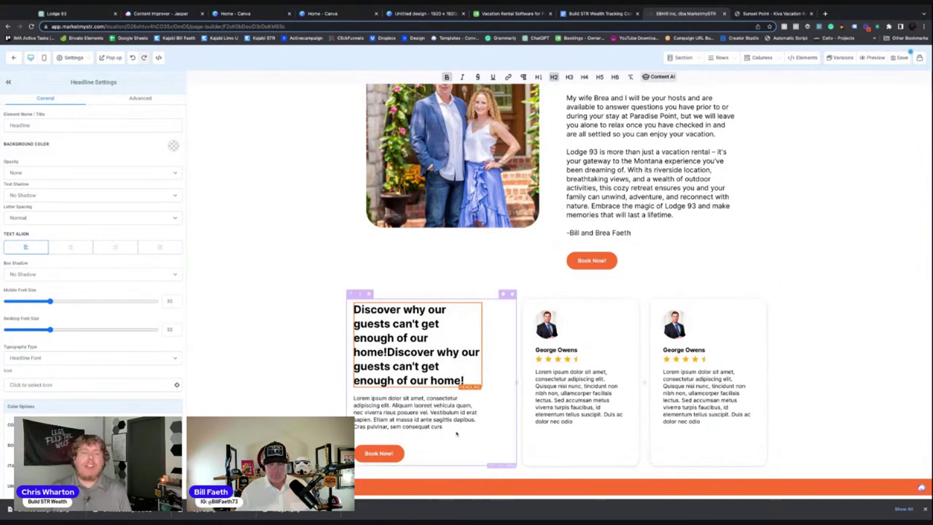
key(Escape)
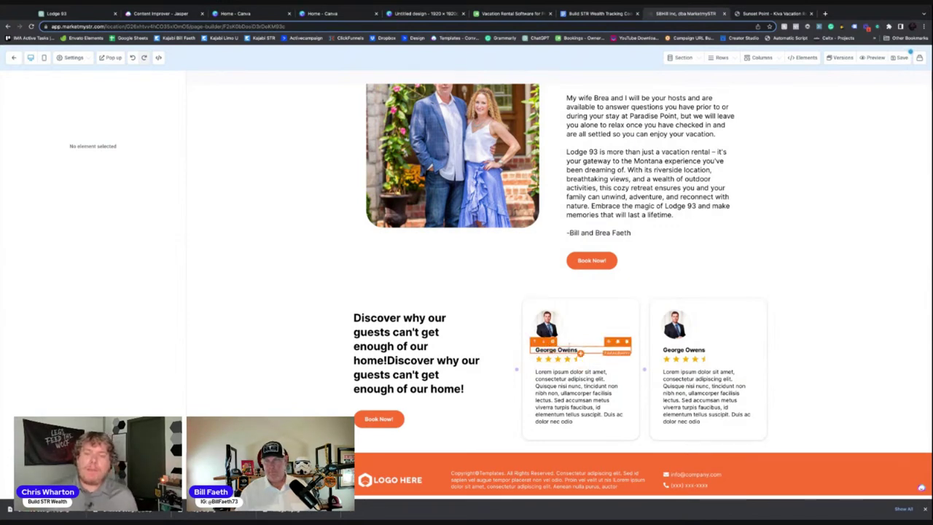
Enter new names for the first and second reviewers
click(573, 350)
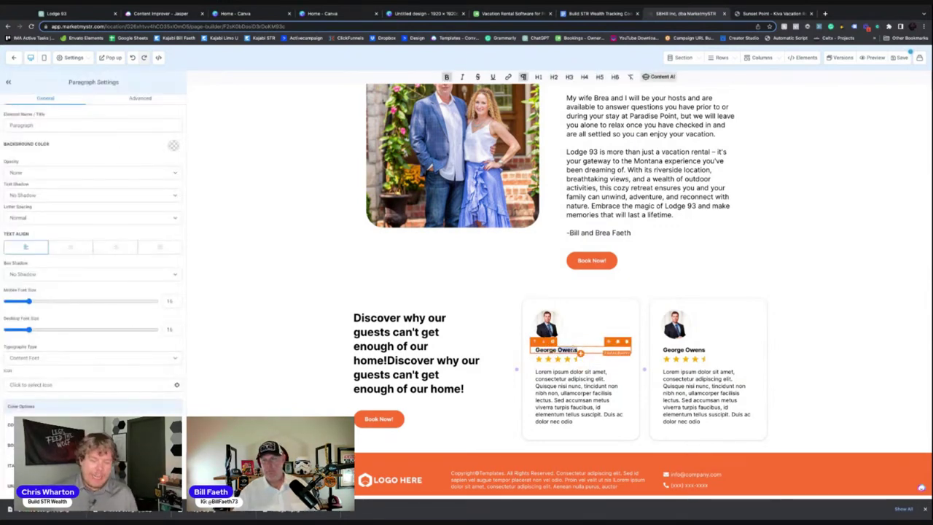
text(Kathy)
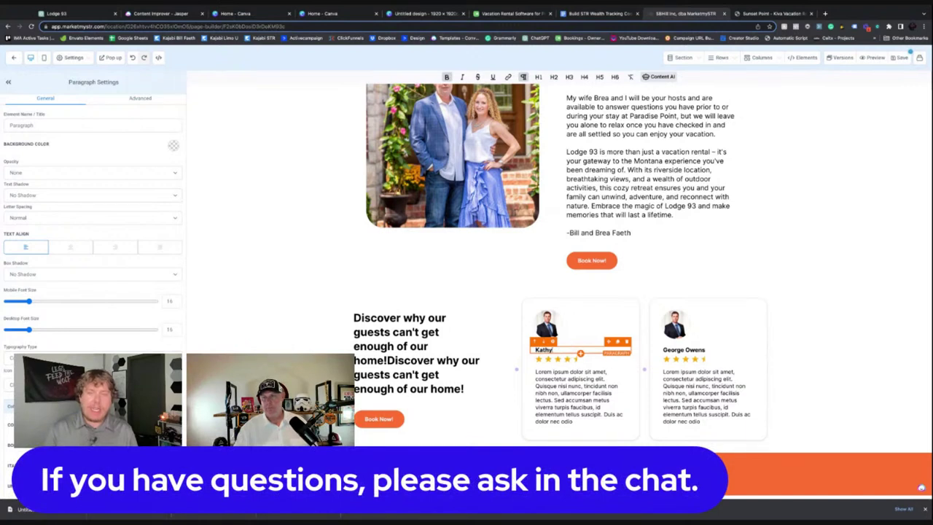
click(684, 350)
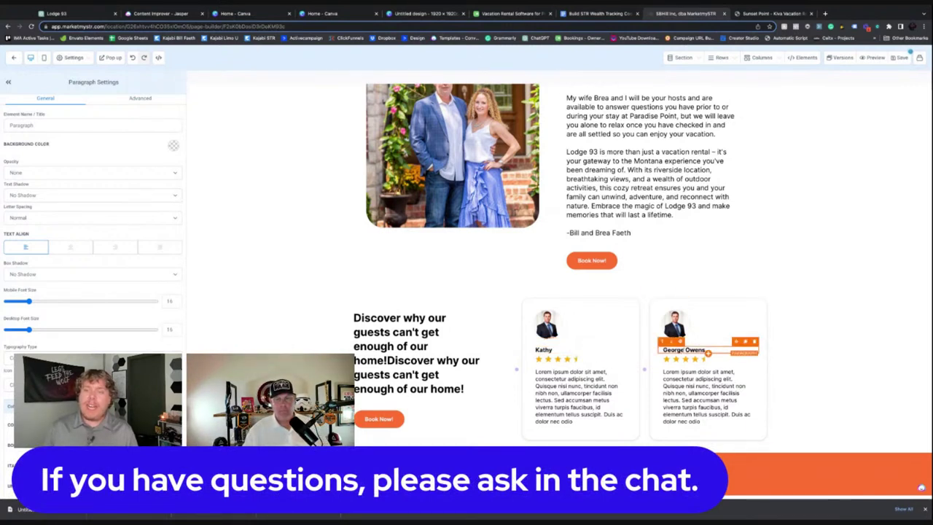
text(Nicole)
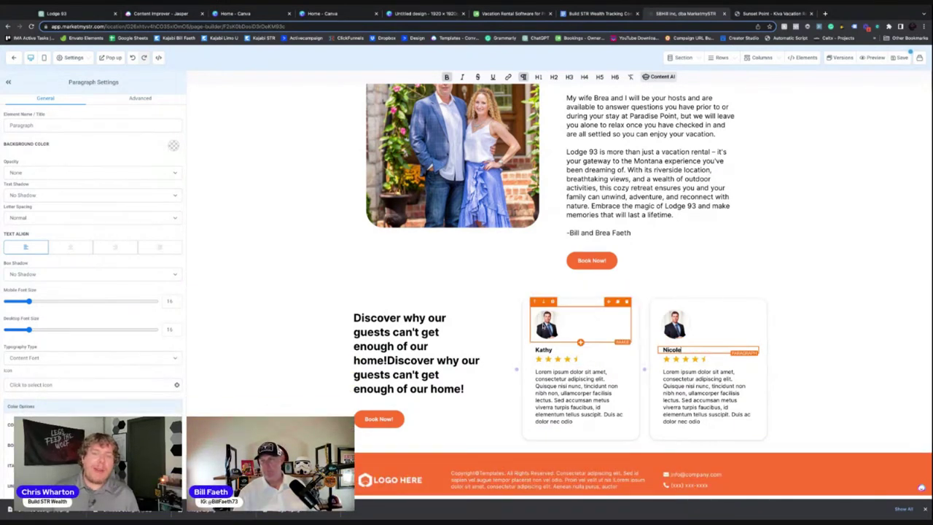
Delete both reviewers' headshot images and select the first card's star rating image
click(625, 301)
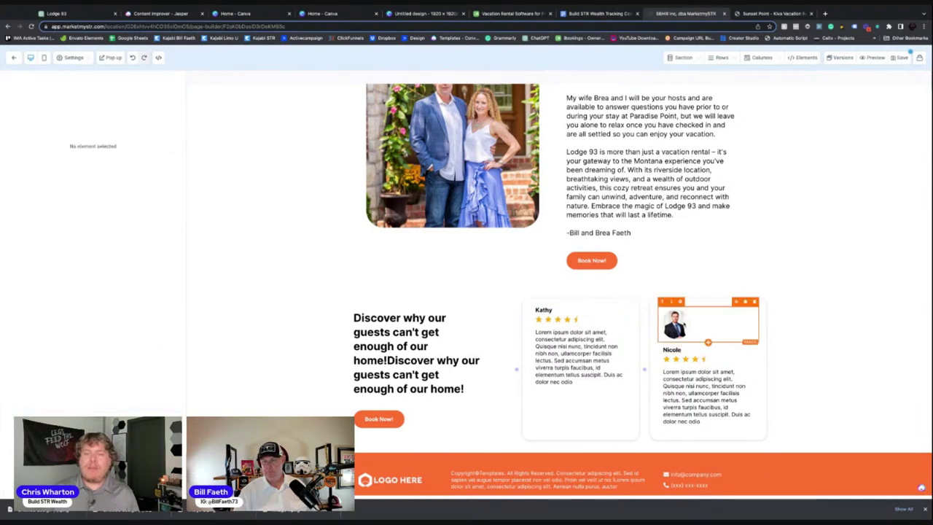
click(754, 304)
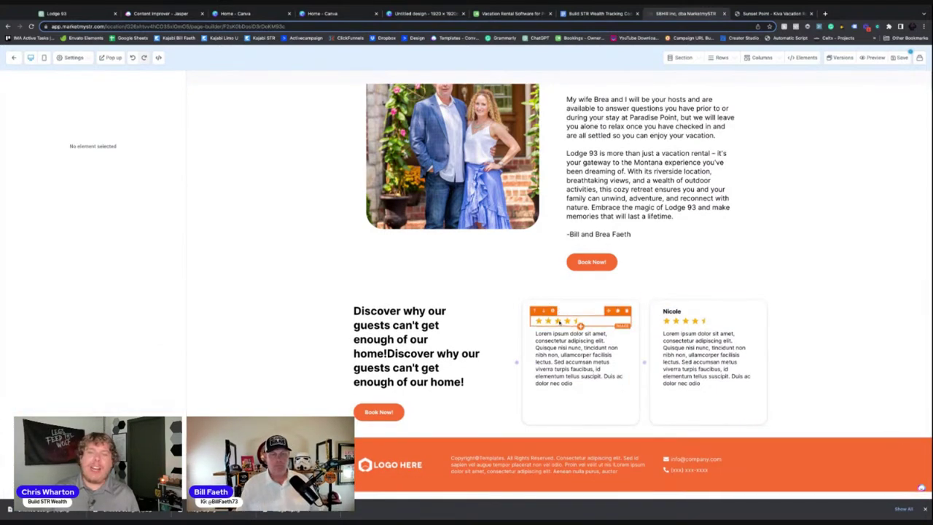
click(558, 321)
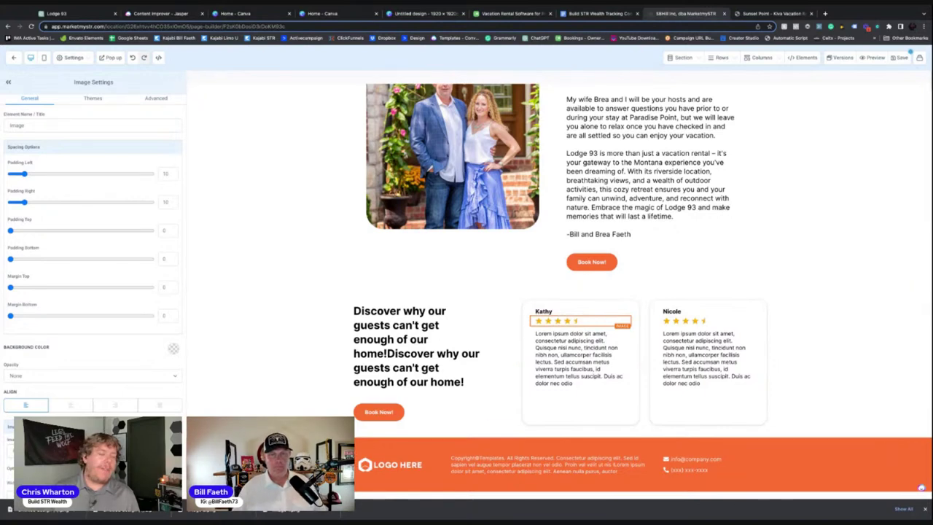
Swap both review cards' rating images for Five Stars.png from the Lodge 93 media folder
click(87, 452)
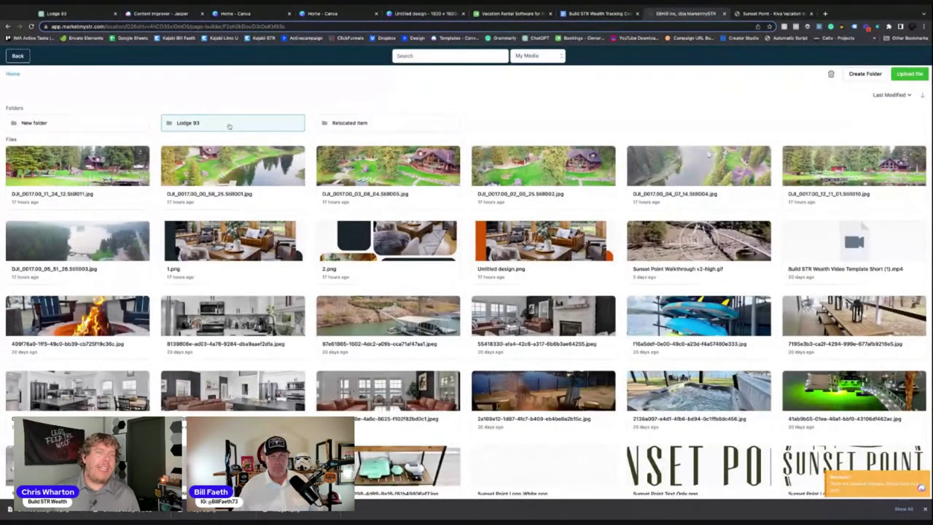
click(229, 126)
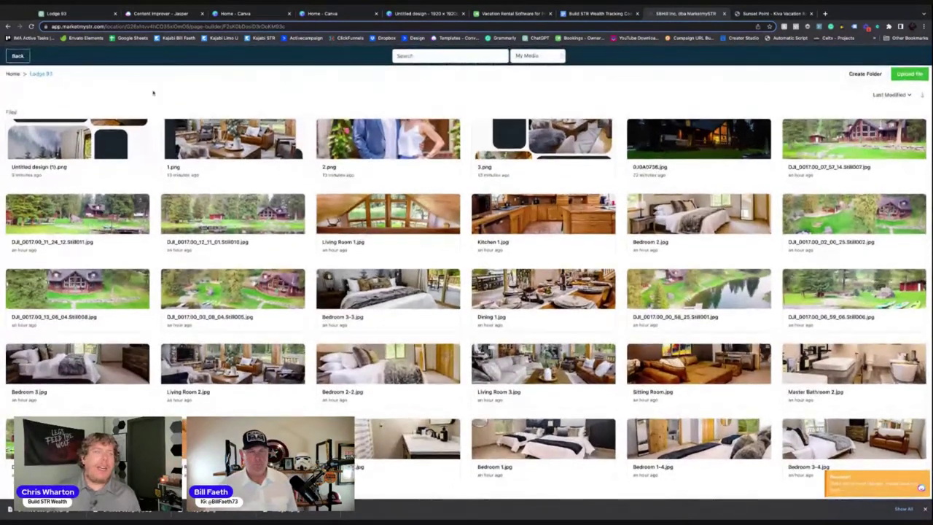
click(437, 58)
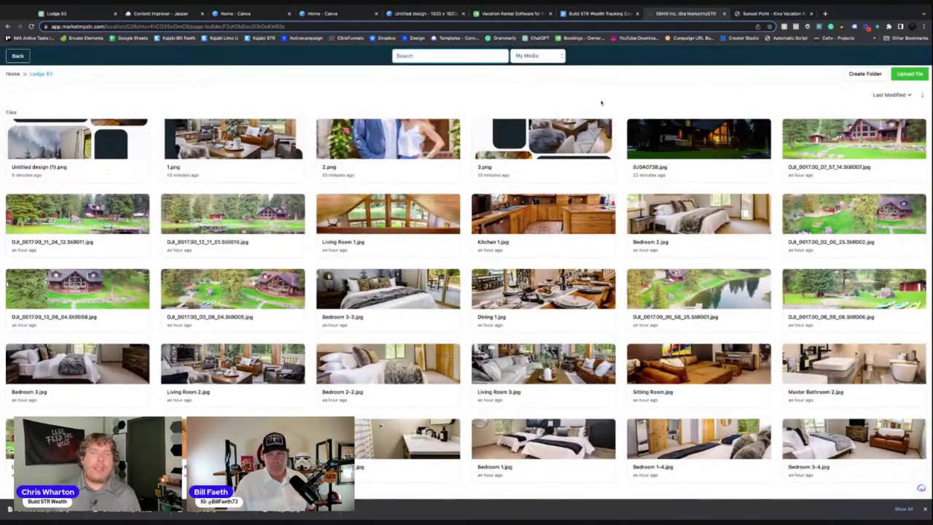
click(907, 96)
click(896, 114)
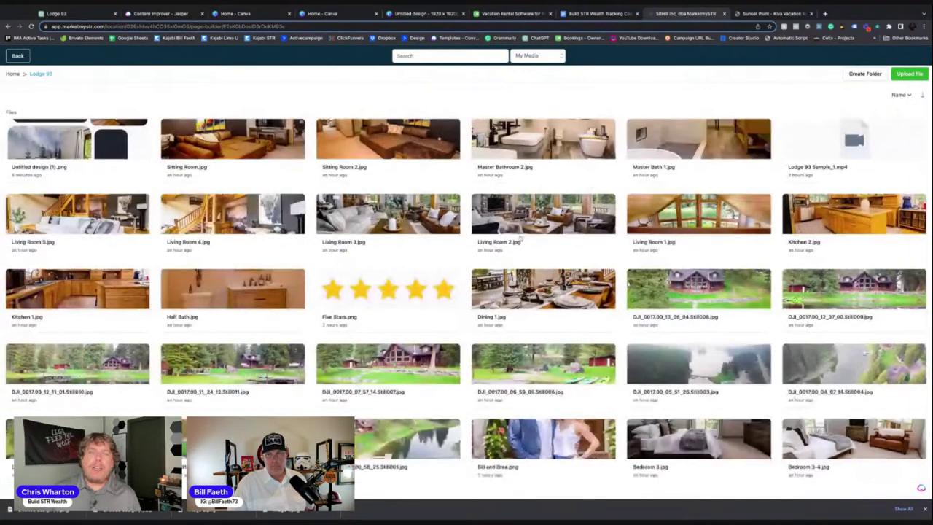
click(361, 298)
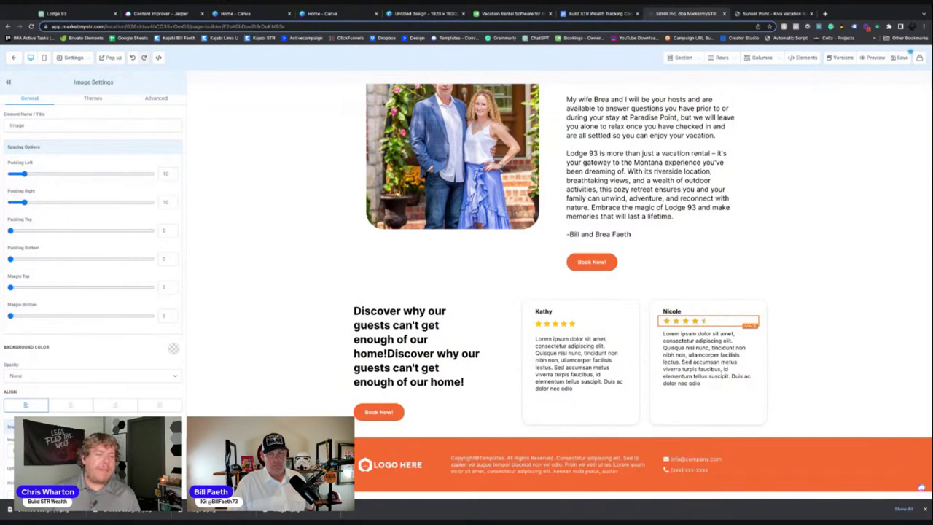
click(269, 279)
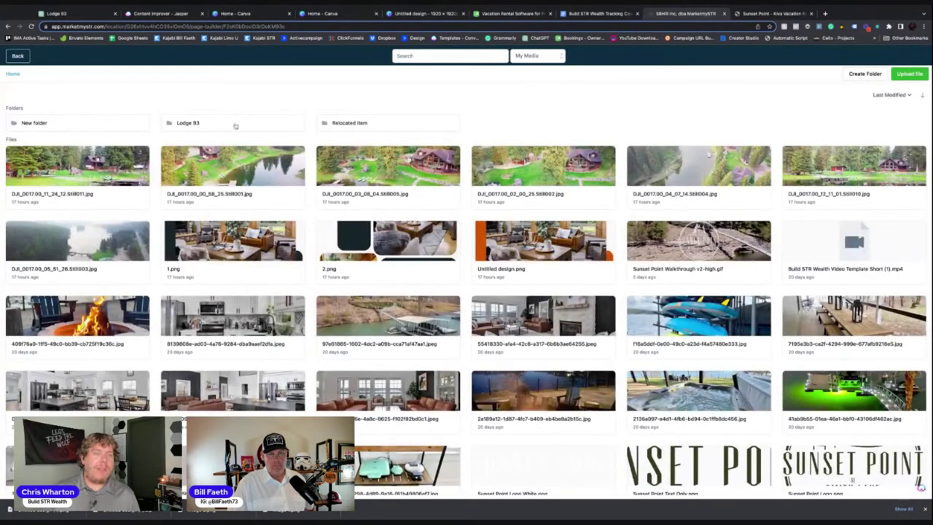
click(194, 123)
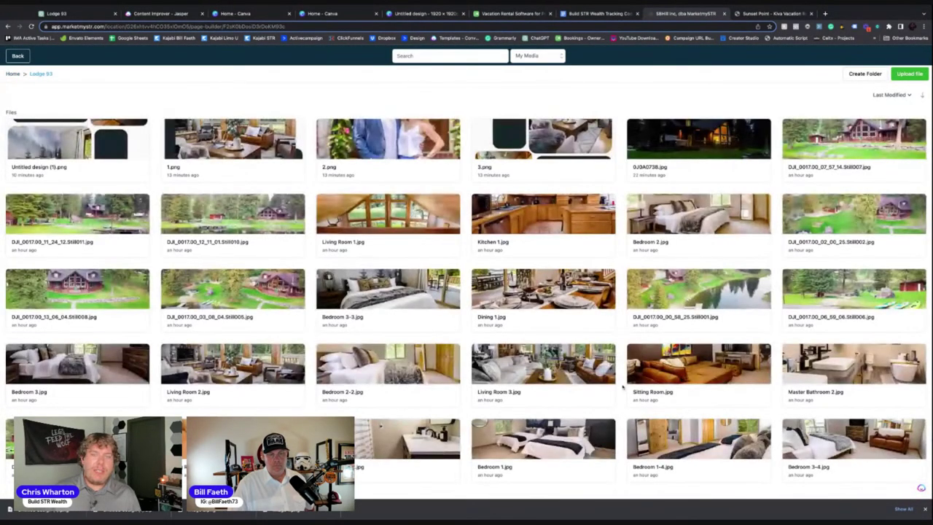
click(894, 95)
click(892, 109)
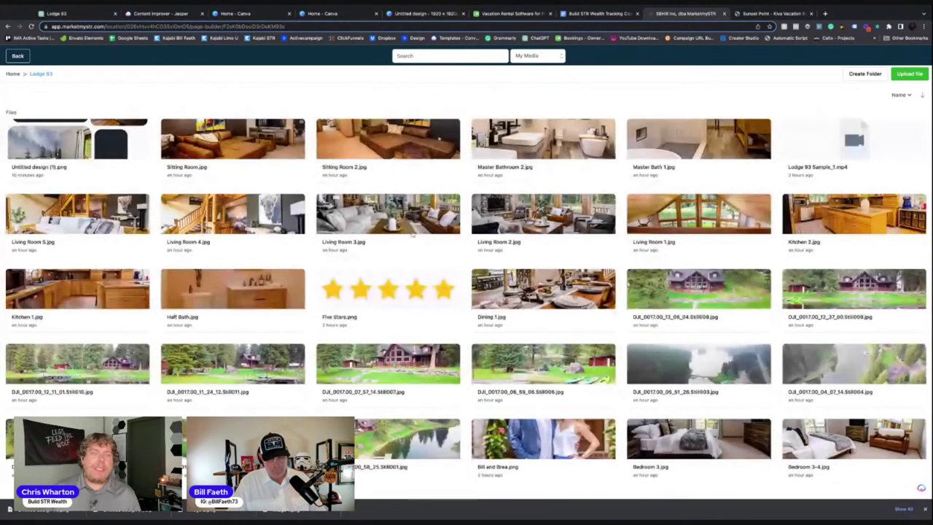
click(367, 294)
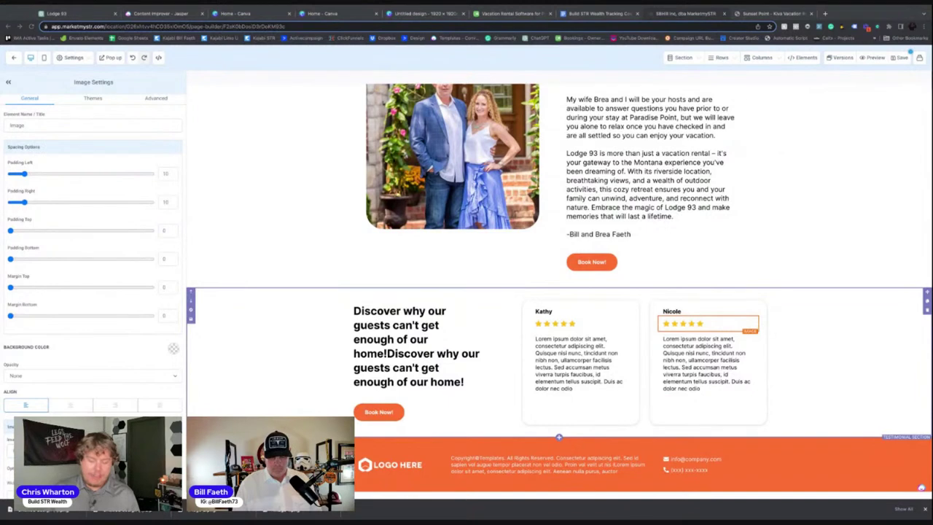
Paste real guest reviews over both placeholder lorem ipsum paragraphs
click(531, 343)
key(ctrl+a)
text(Great place to stay. Host was very responsive, and the home is fantastic. Home had so many great features. The host provided more than what I thought we would need. Every time someone asked if there was something (foil, paper towels, etc.) we looked, and it was there! Will try to go again before the summer is over.)
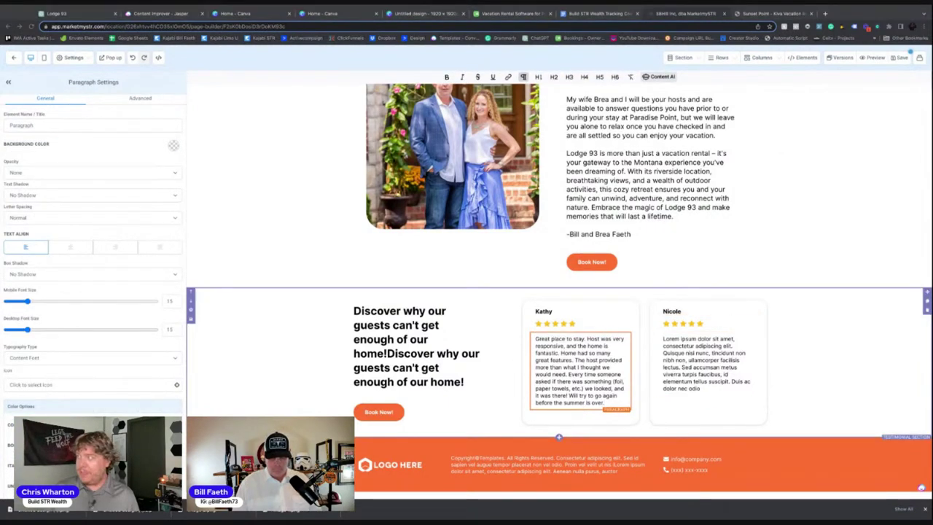
click(700, 354)
key(ctrl+a)
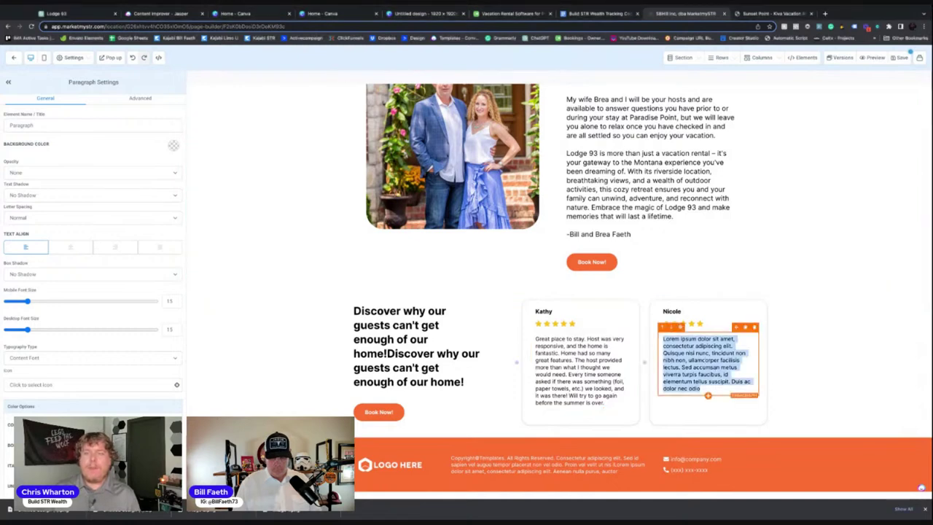
text(Wonderful lake front house with room for a large family. Layout allowed all of us to socialize together and hide away. Very clean and lots of nice touches - waffle bar, hot chocolate bar, smores kit, ... kitchen had everything we needed for lots of cooking.)
click(831, 345)
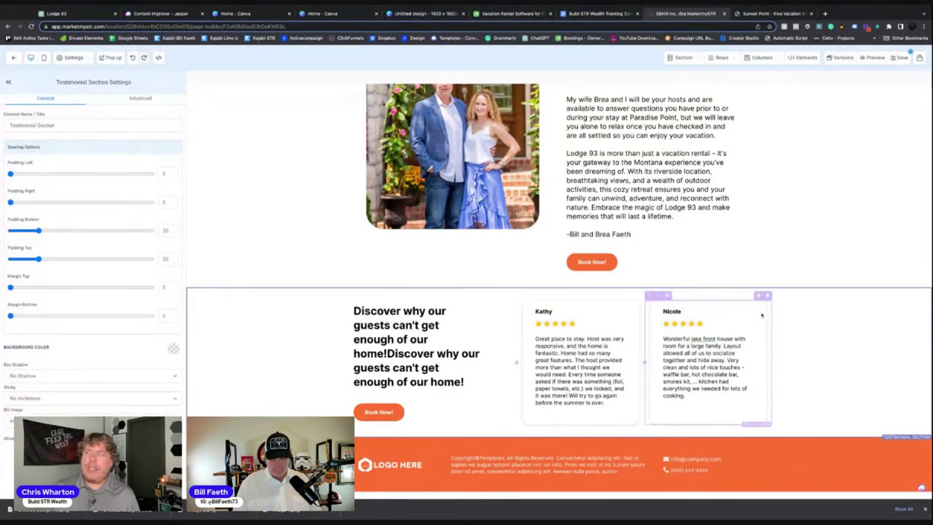
scroll(762, 315, up, 15)
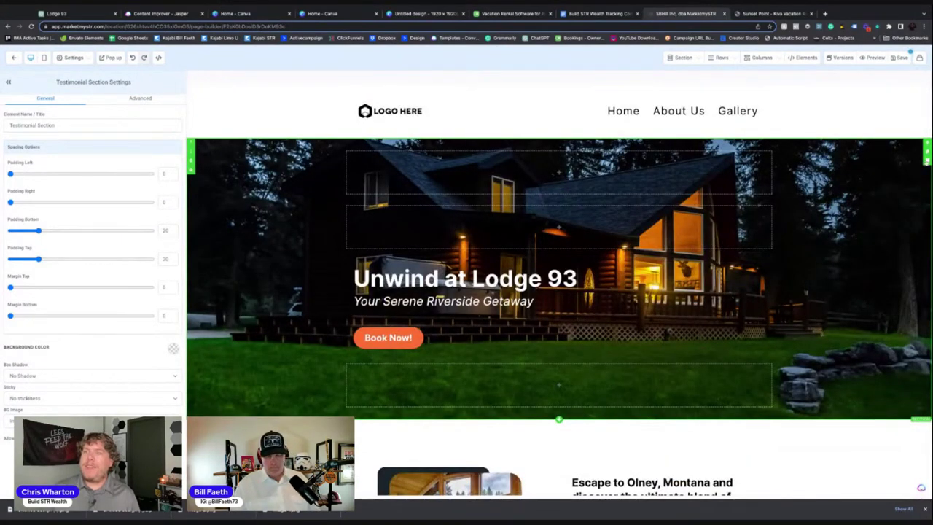
Duplicate the Unwind at Lodge 93 hero above the footer and clone its text column side by side
click(928, 153)
scroll(842, 156, down, 2)
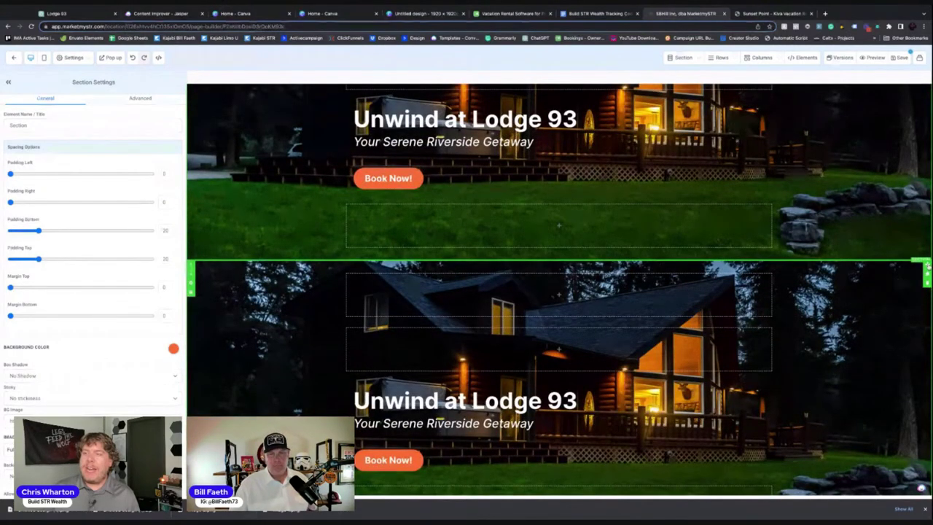
scroll(927, 267, down, 8)
scroll(928, 267, down, 15)
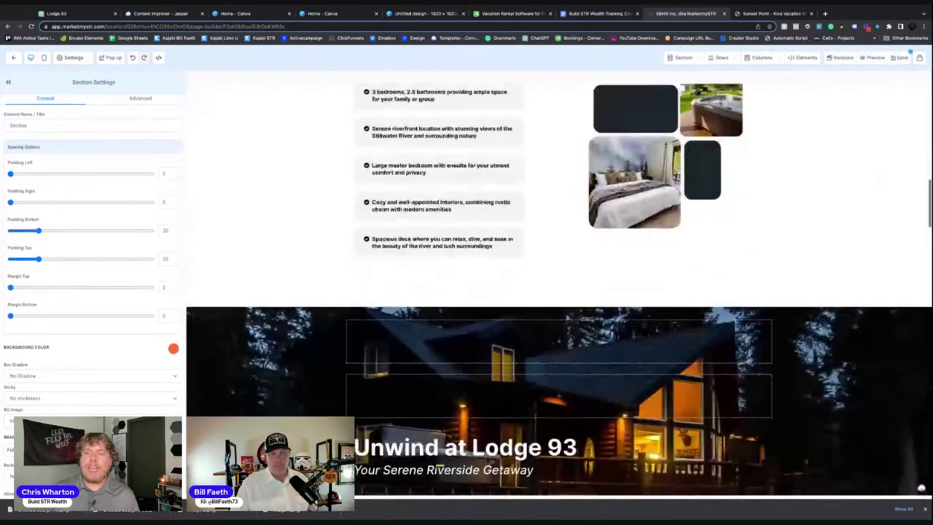
scroll(928, 268, down, 15)
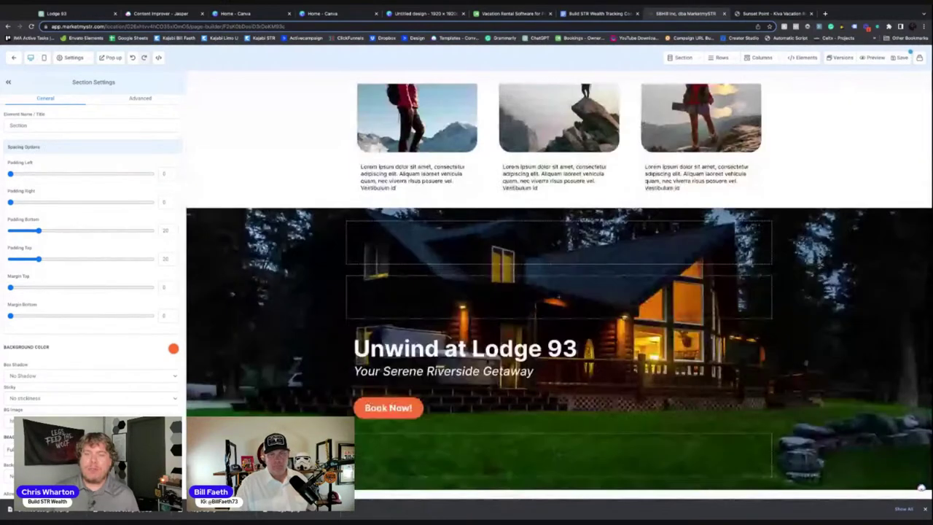
scroll(928, 268, down, 10)
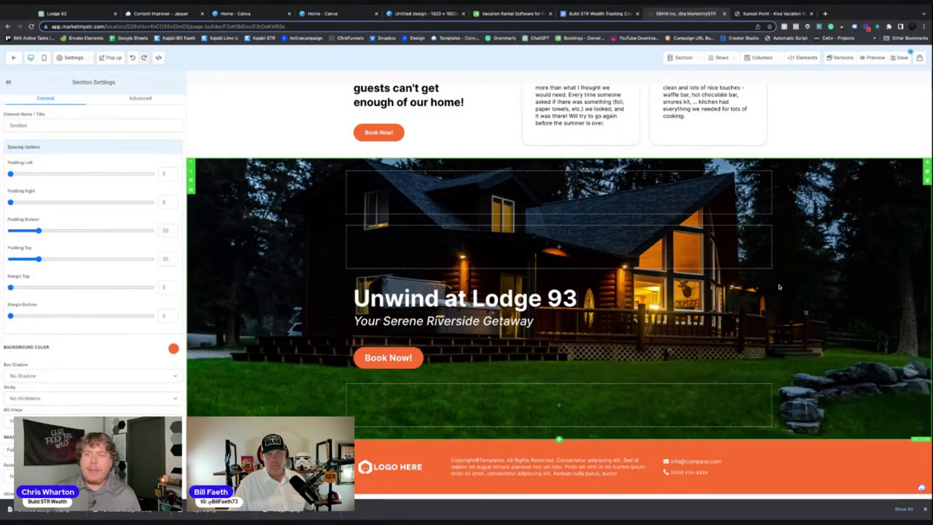
click(758, 276)
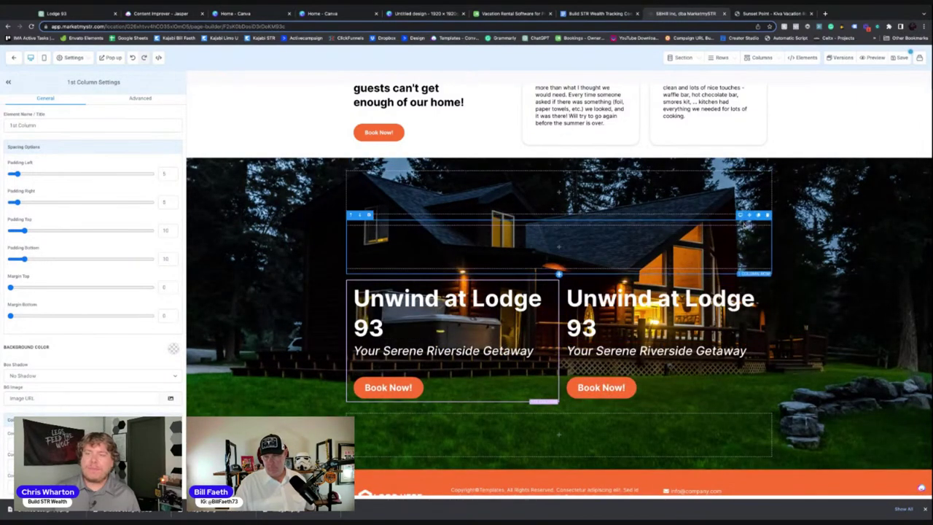
Remove both empty rows and set the left headline to 'Ready to experience the magic of Lodge 93?' at size 44
click(767, 215)
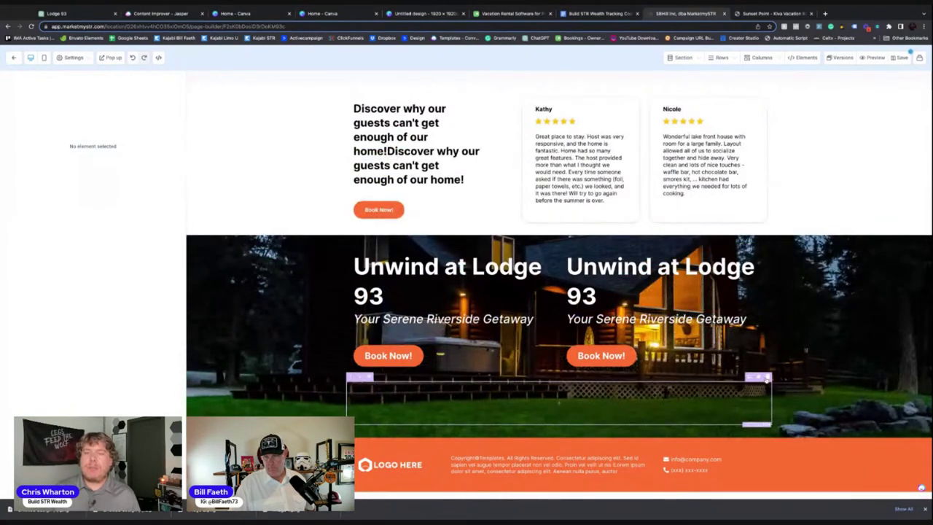
click(767, 377)
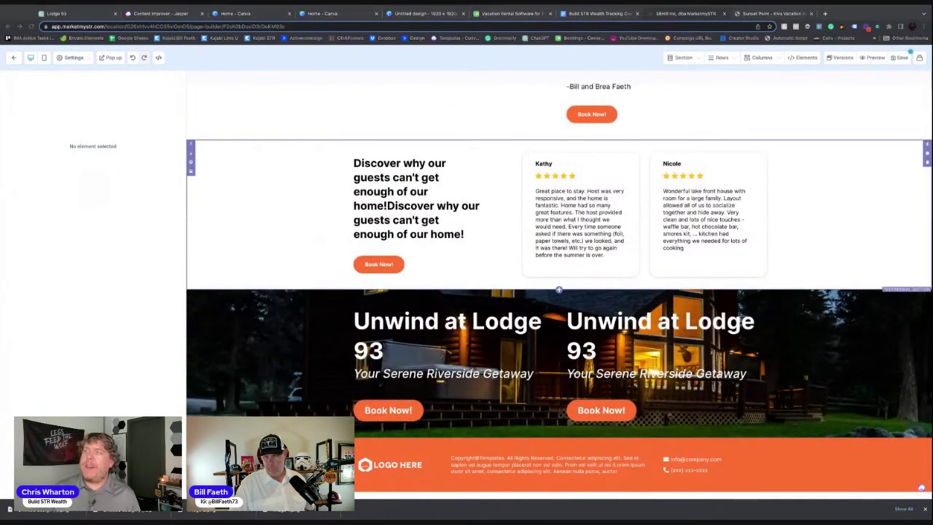
click(436, 331)
key(ctrl+a)
text(Ready to experience the magic of Lodge 93?)
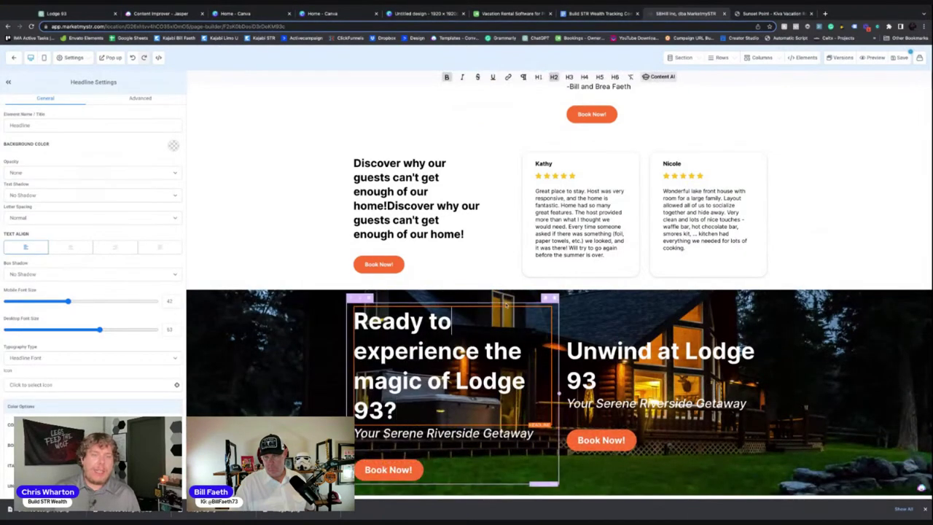
click(68, 329)
key(Right)
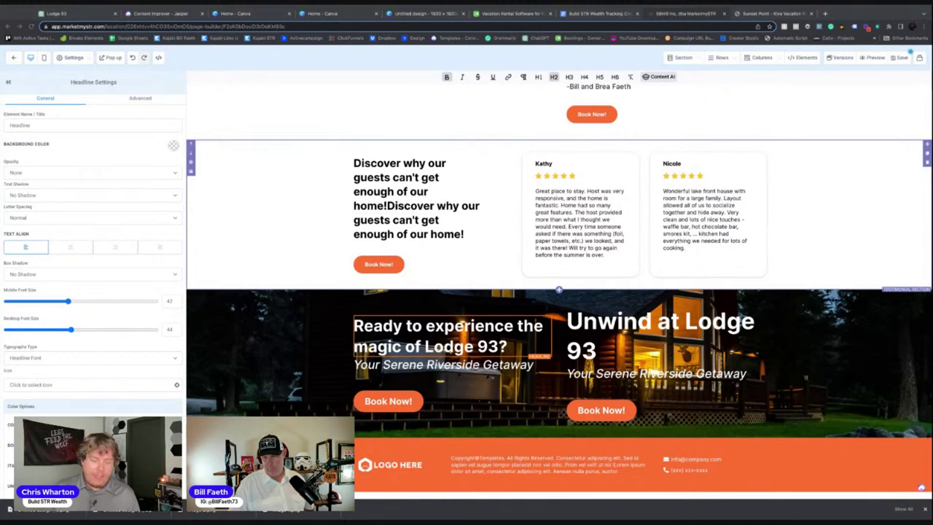
Paste the booking invitation paragraph into the left subheading and reduce its font size
triple_click(446, 364)
text(Take the first step towards an unforgettable getaway by booking your stay today. Our riverside retreat is waiting to provide you with a perfect blend of comfort, adventure, and cherished moments. Don't miss out on the opportunity to escape to Lodge 93 and make memories that will last a lifetime.)
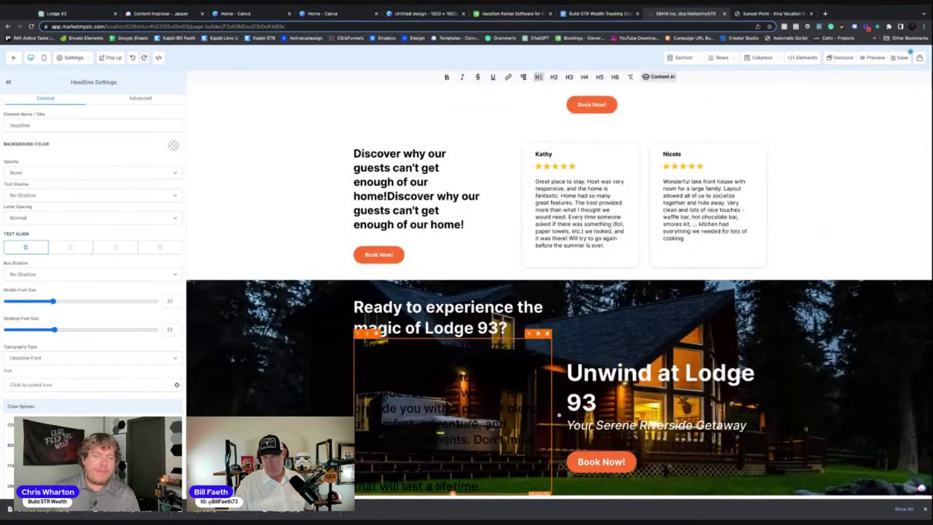
key(ctrl+a)
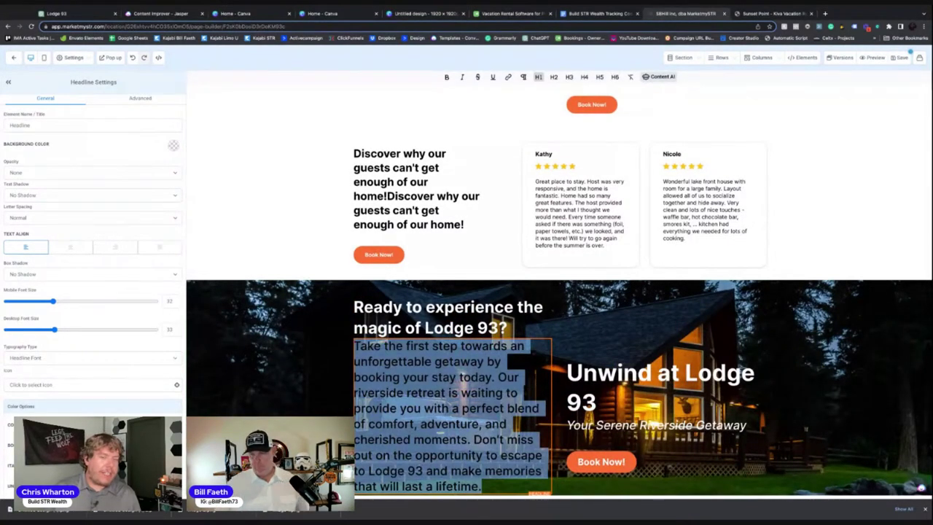
key(BackSpace)
key(ctrl+z)
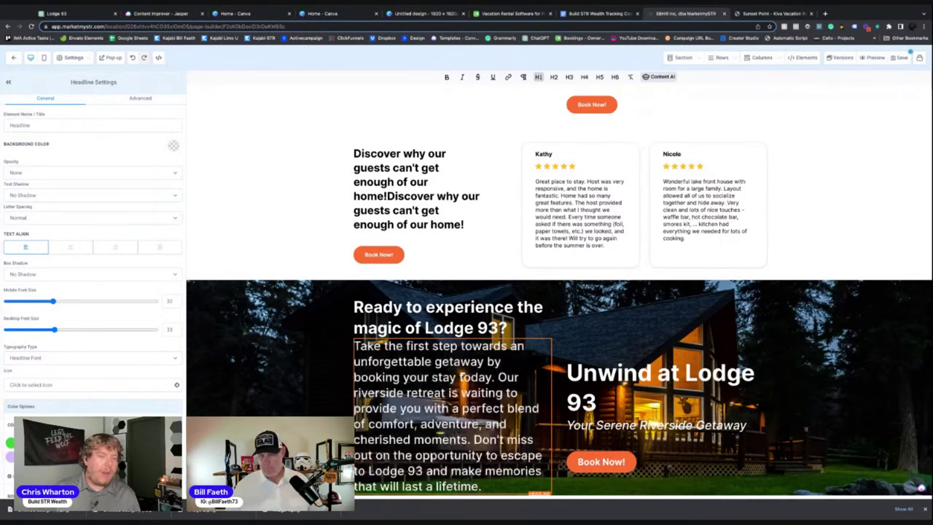
drag(54, 329, 42, 302)
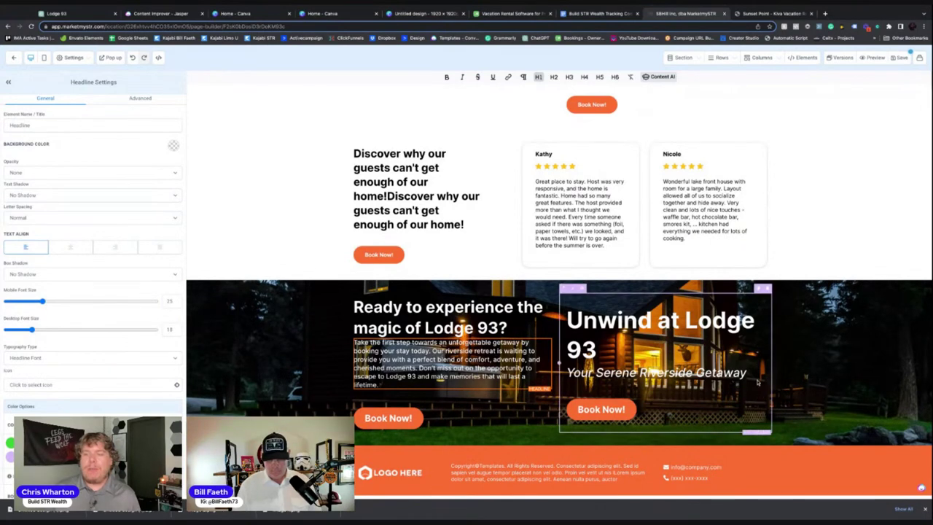
Delete the right column's headline and subtitle plus the Book Now button
click(760, 301)
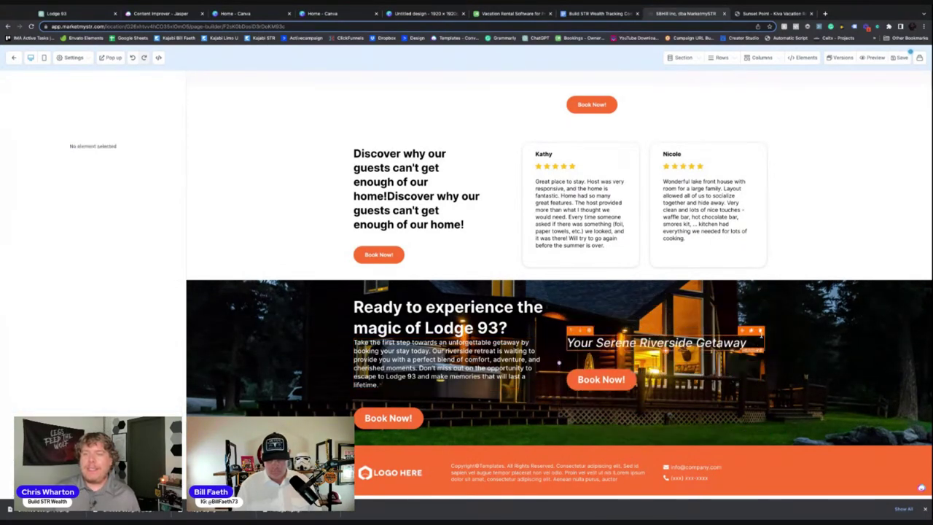
click(762, 332)
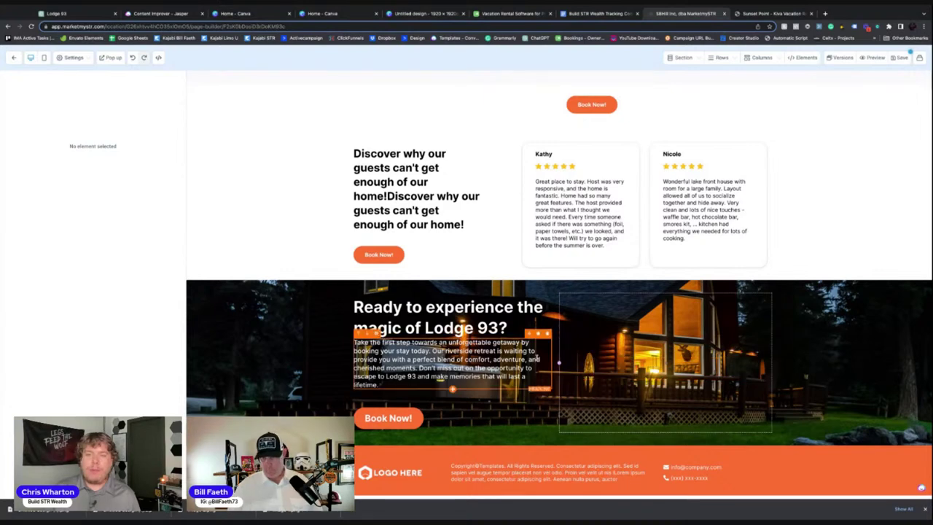
click(558, 363)
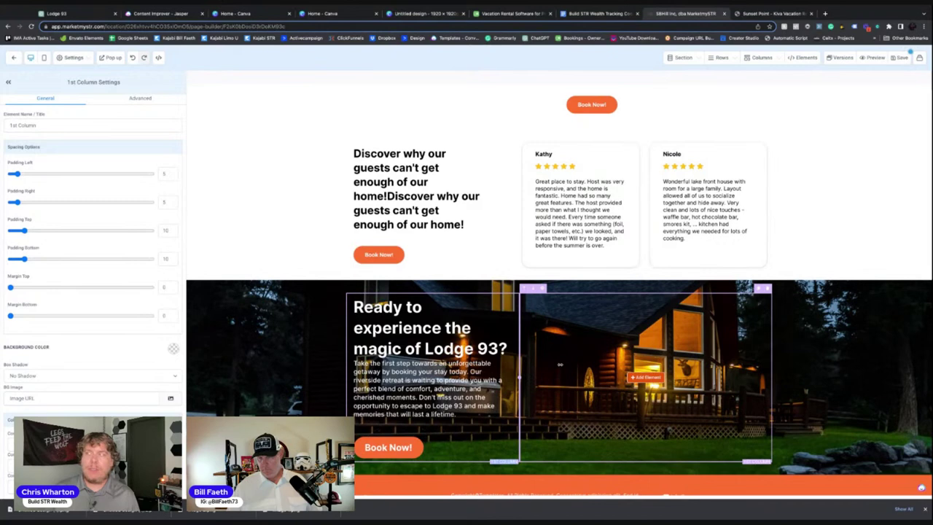
click(488, 432)
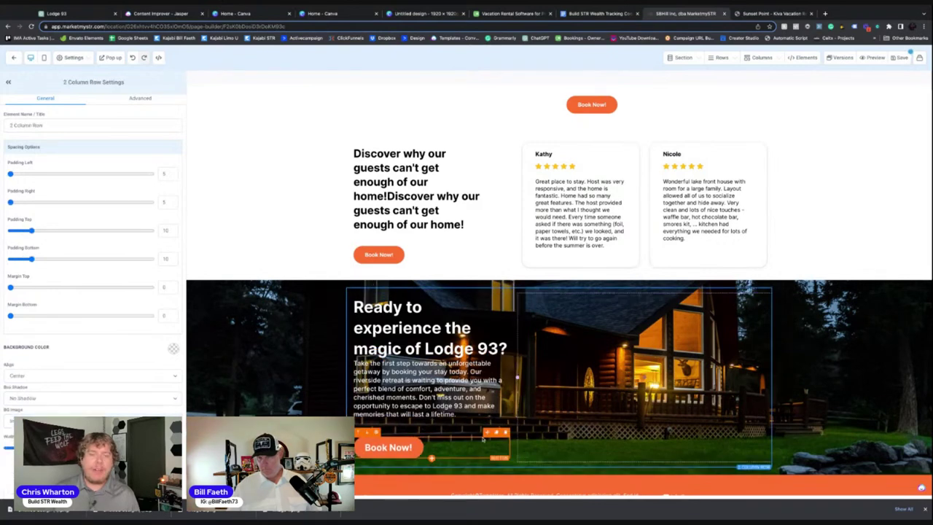
click(504, 433)
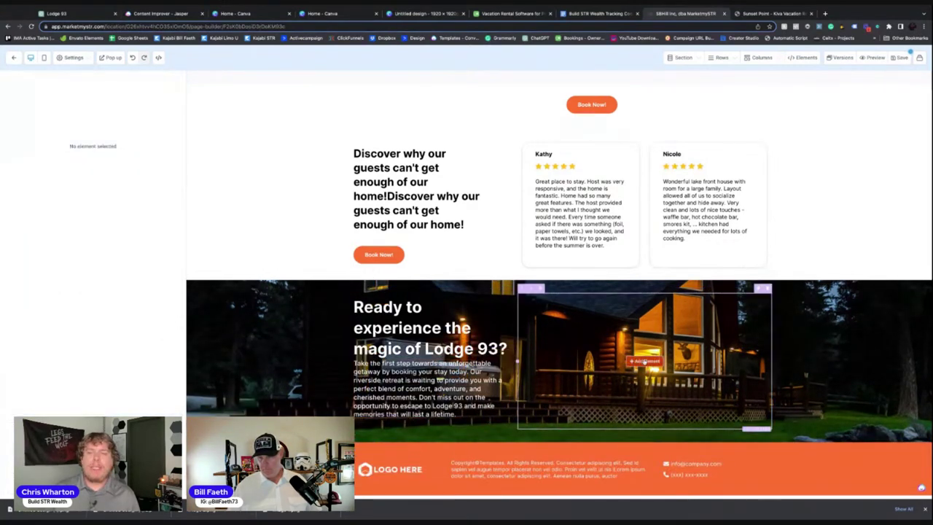
Add a Custom Code element to the emptied right column
click(645, 361)
click(802, 156)
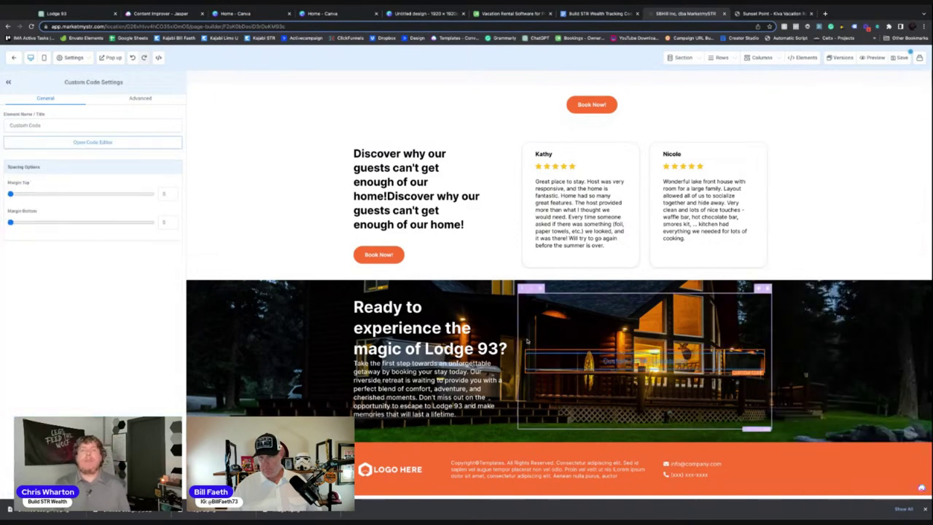
click(489, 13)
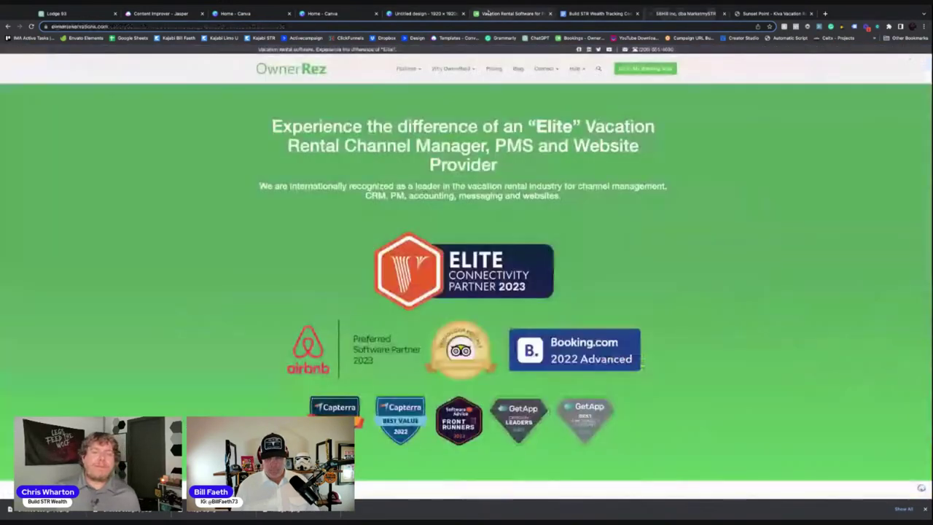
Generate and copy the OwnerRez MarketMySTR Booking/Inquiry widget embed code for the Lodge 93 property
click(645, 69)
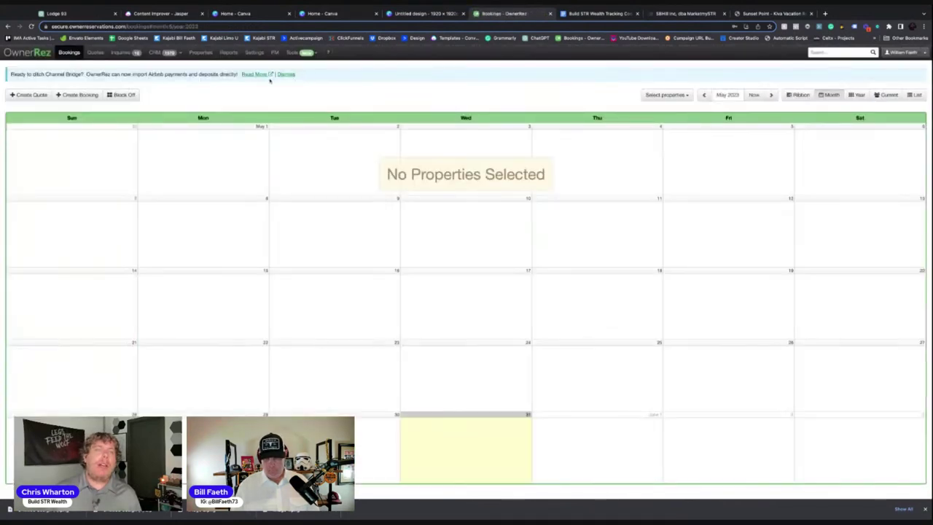
click(256, 53)
scroll(466, 263, down, 6)
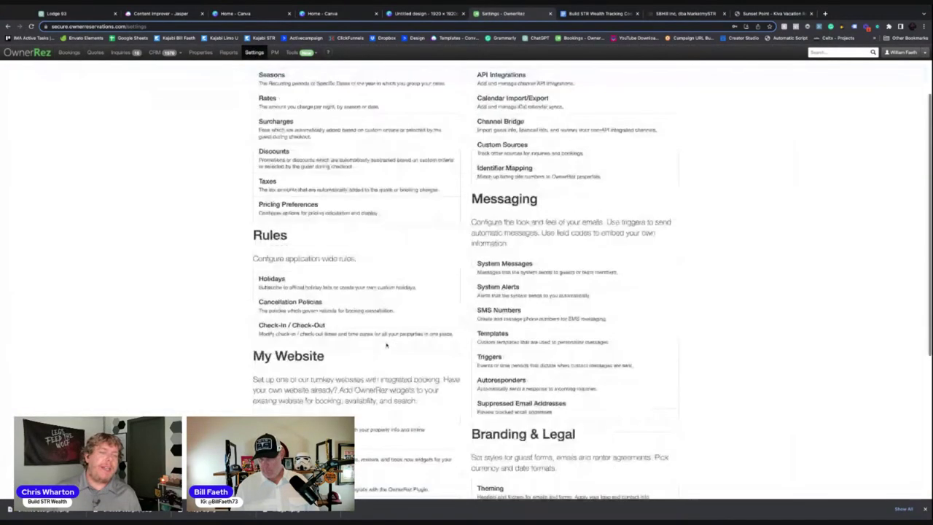
click(281, 207)
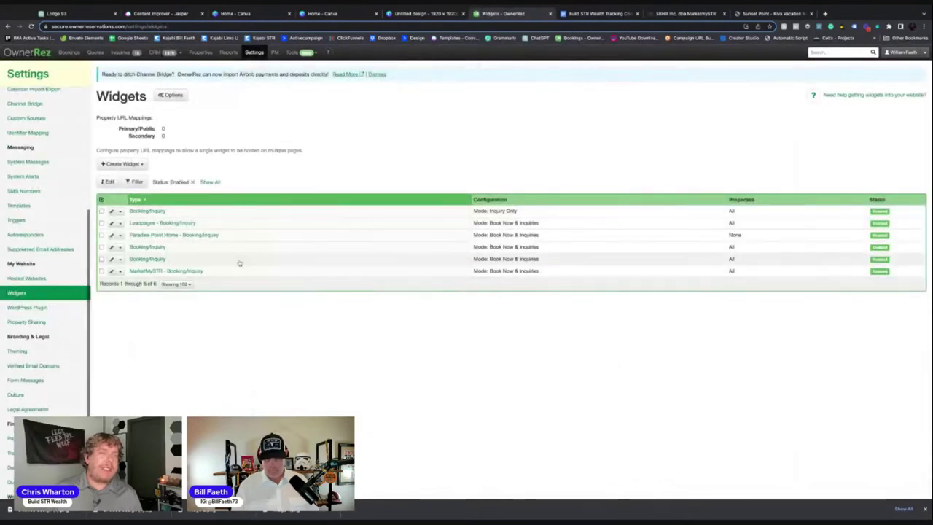
click(153, 272)
scroll(159, 255, down, 5)
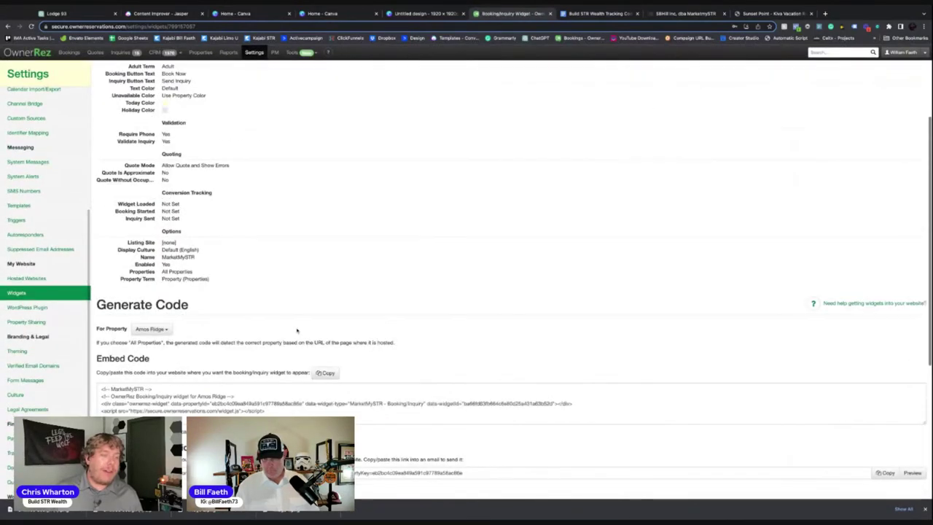
click(151, 240)
click(157, 326)
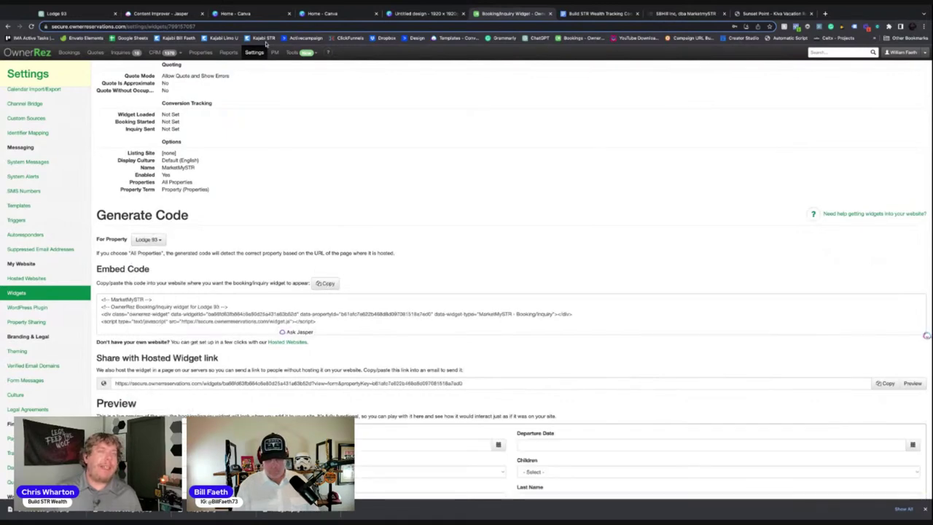
click(685, 13)
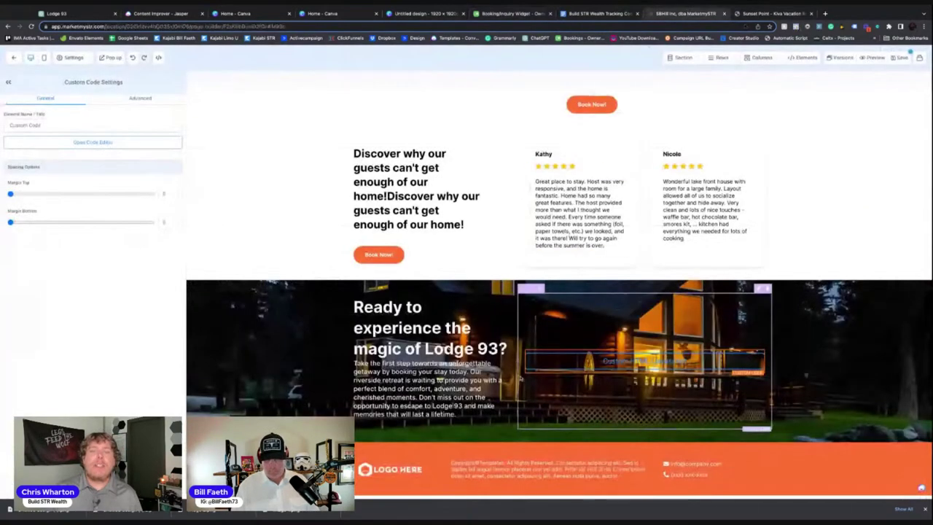
Paste the copied OwnerRez widget code into the custom code element's editor
click(128, 144)
key(ctrl+v)
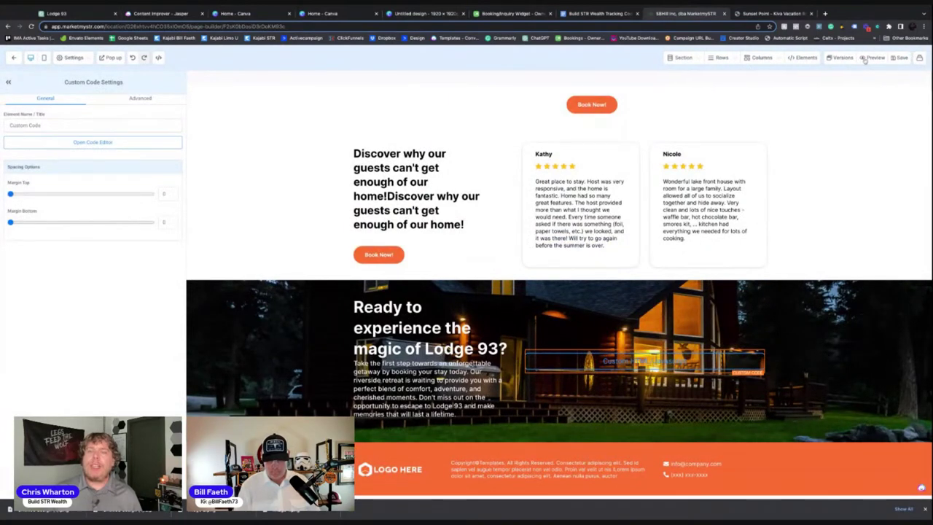
scroll(780, 199, up, 6)
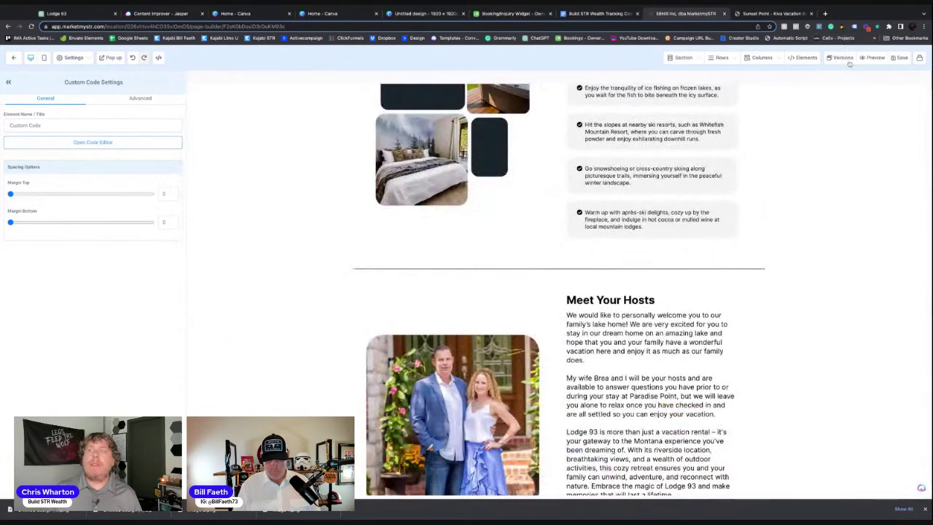
Preview the page and scroll down to check the booking/inquiry form beside the closing call-to-action
click(869, 58)
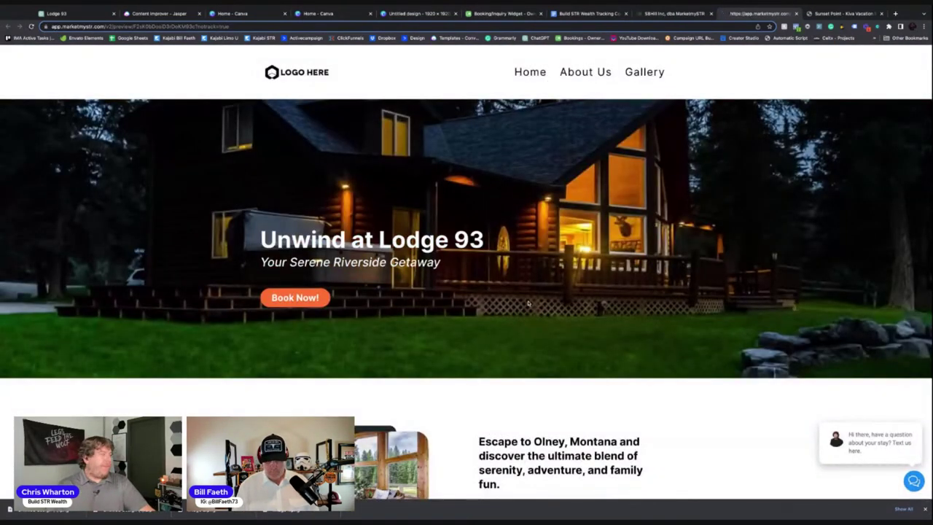
scroll(528, 303, down, 4)
scroll(529, 303, down, 8)
scroll(528, 304, up, 12)
scroll(467, 283, down, 1)
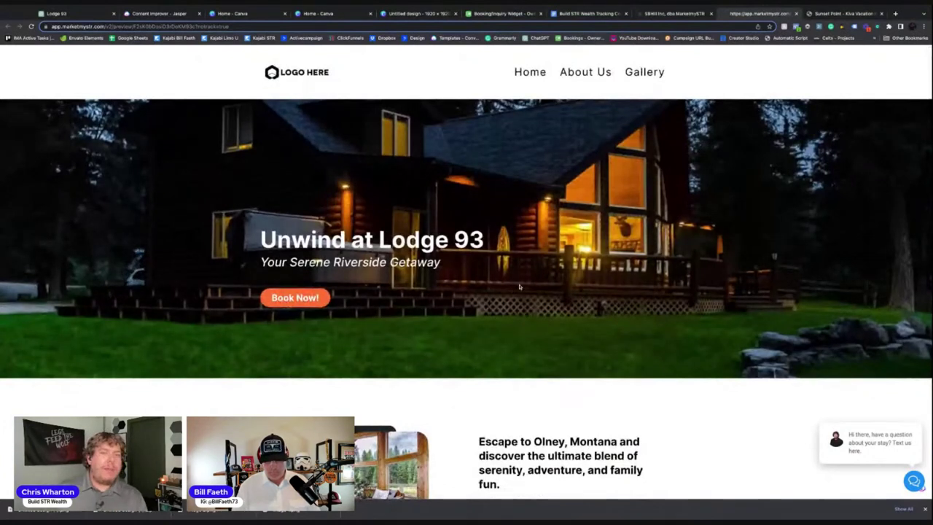
scroll(528, 299, down, 4)
scroll(528, 299, up, 5)
scroll(528, 299, down, 1)
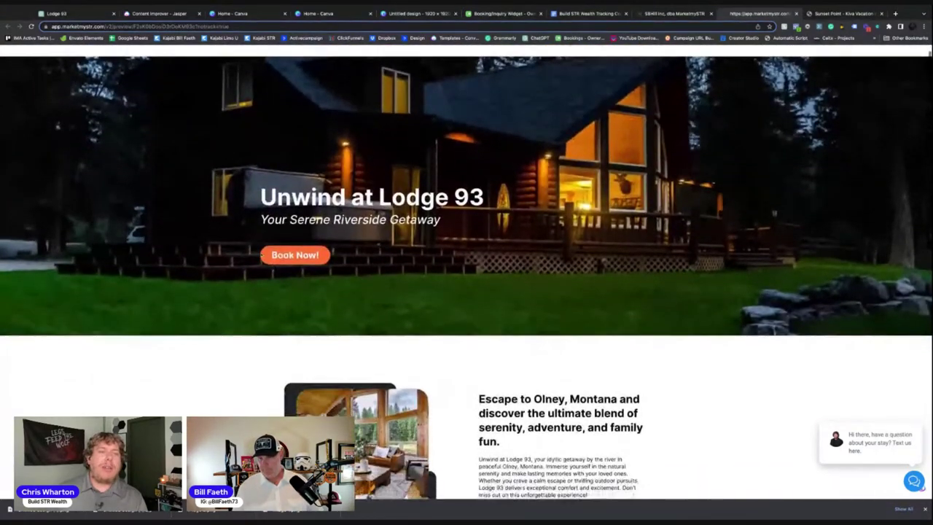
scroll(312, 259, down, 5)
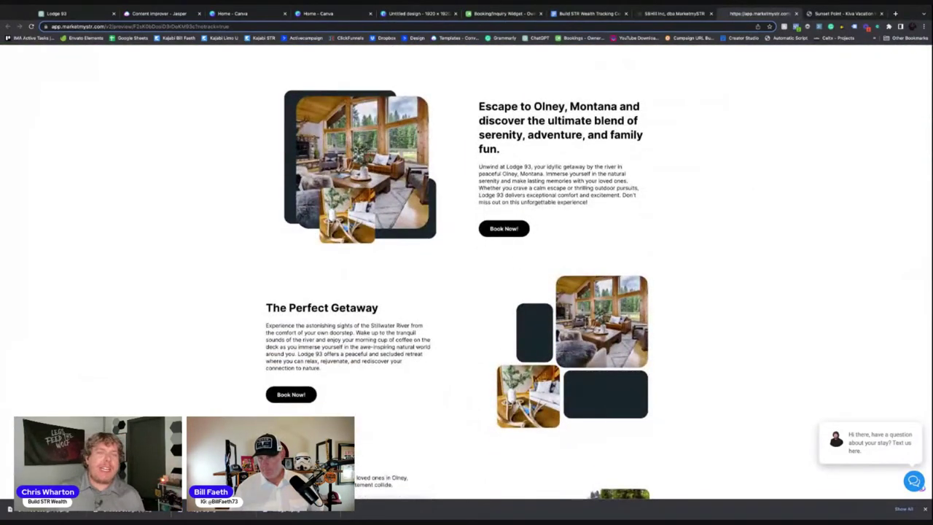
scroll(581, 333, down, 4)
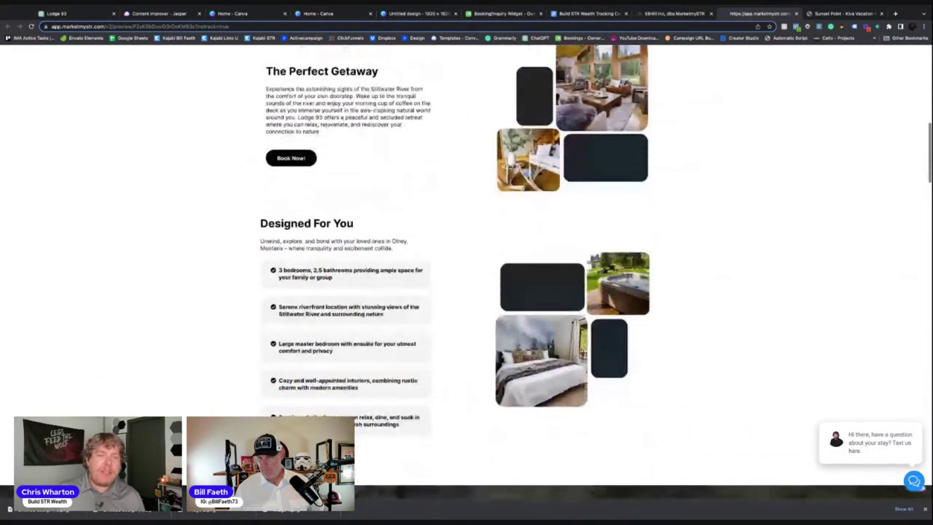
scroll(494, 328, down, 5)
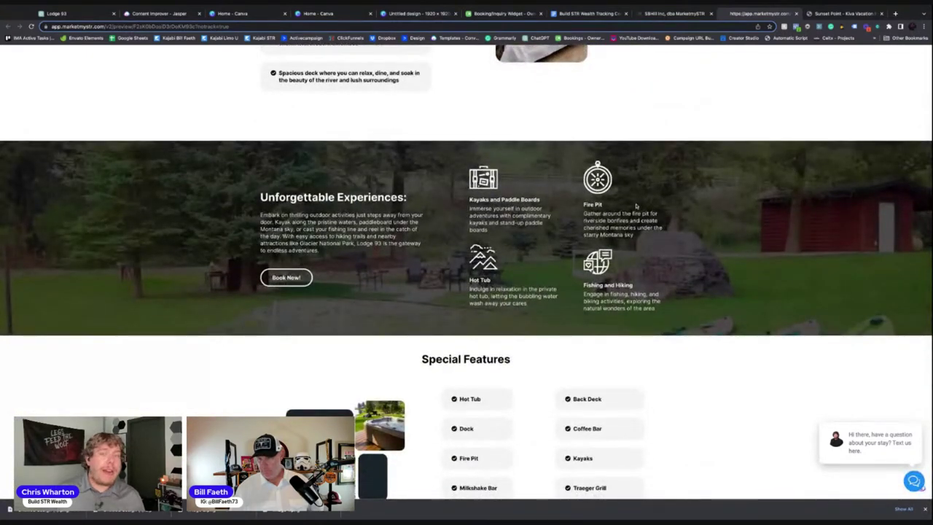
scroll(477, 282, down, 4)
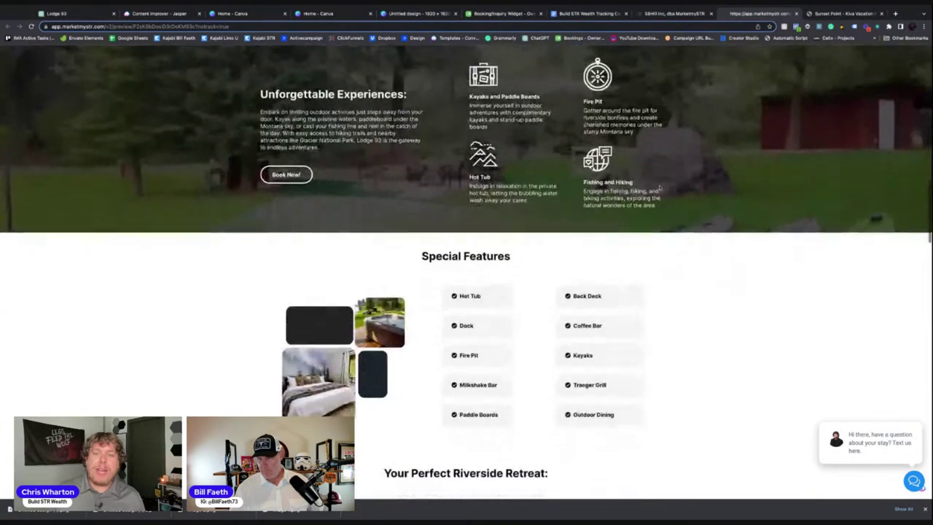
scroll(634, 152, down, 4)
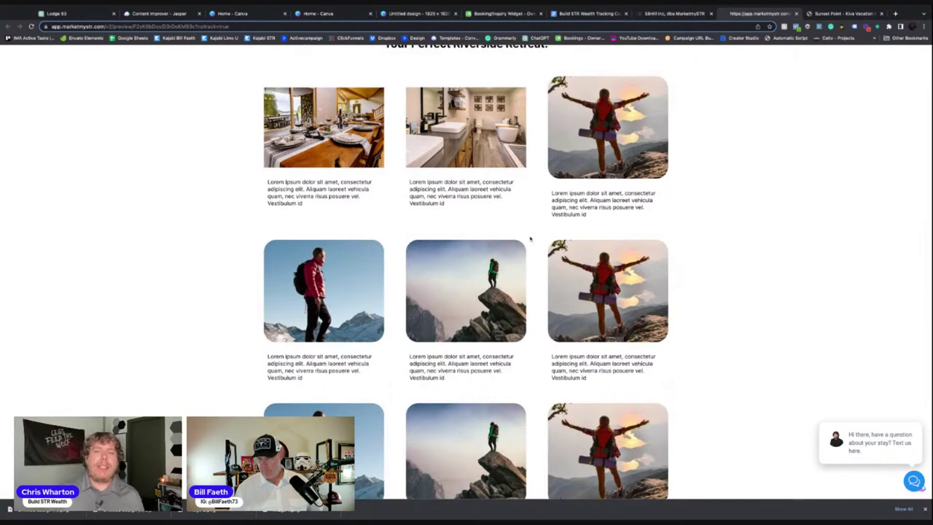
scroll(530, 239, down, 5)
scroll(499, 259, down, 3)
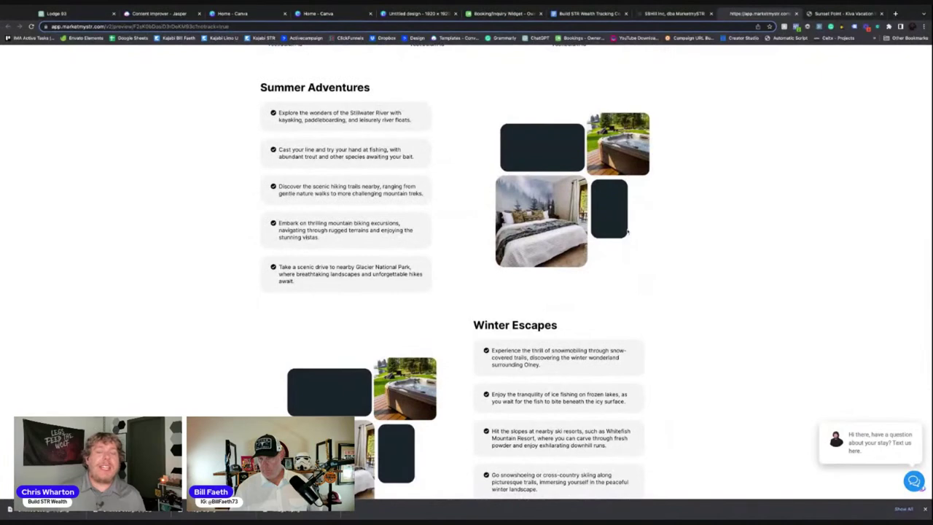
scroll(631, 226, down, 7)
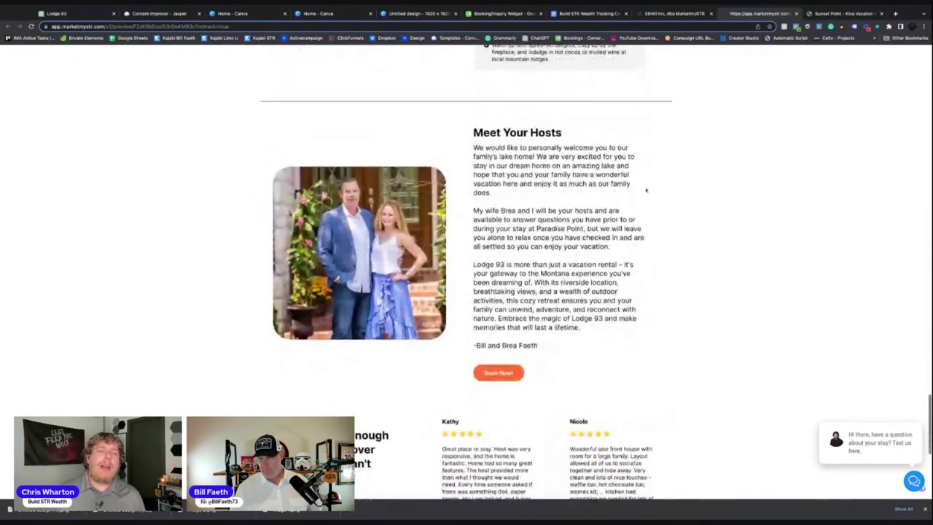
scroll(601, 402, down, 5)
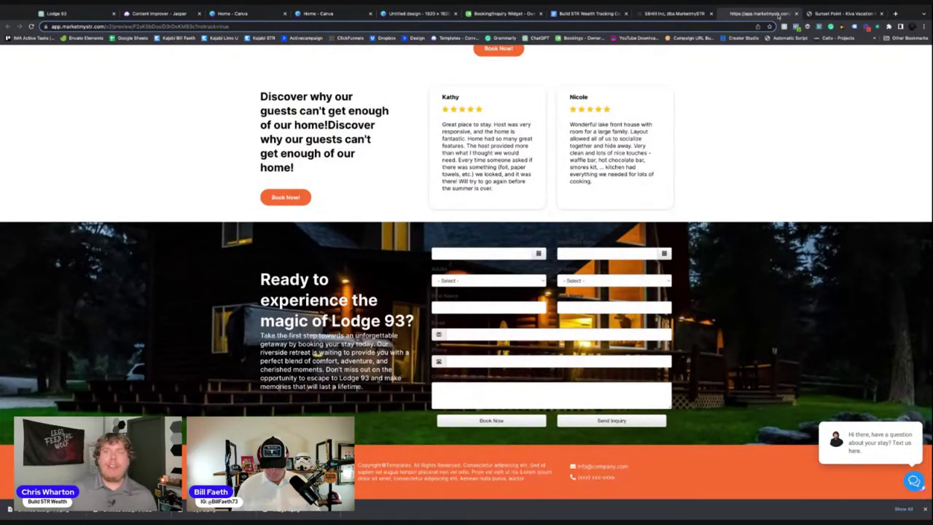
click(676, 14)
Give the booking widget's column a white background, then choose a background image for the section
scroll(559, 314, down, 2)
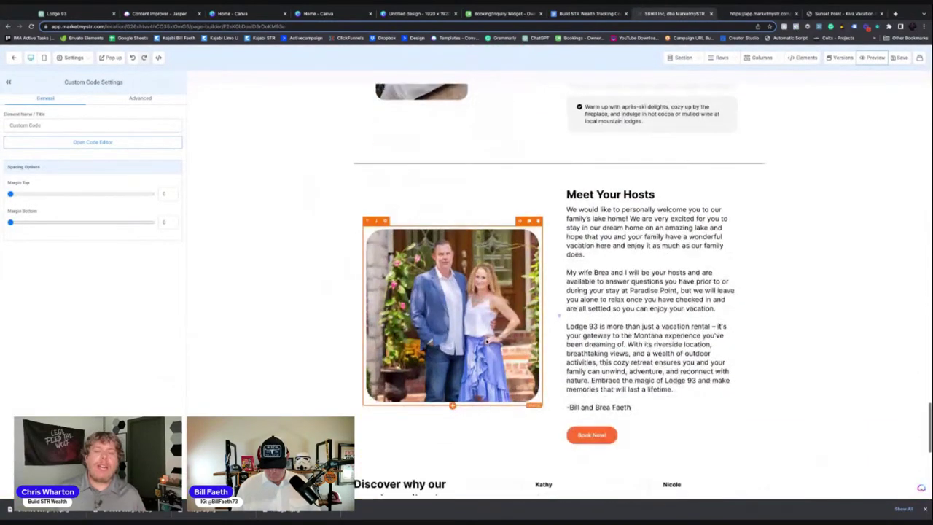
scroll(558, 315, down, 5)
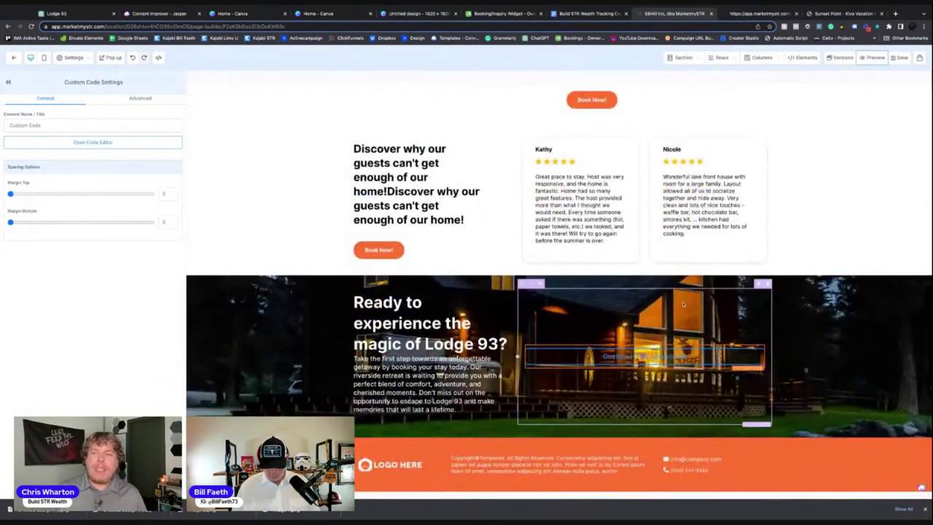
click(721, 304)
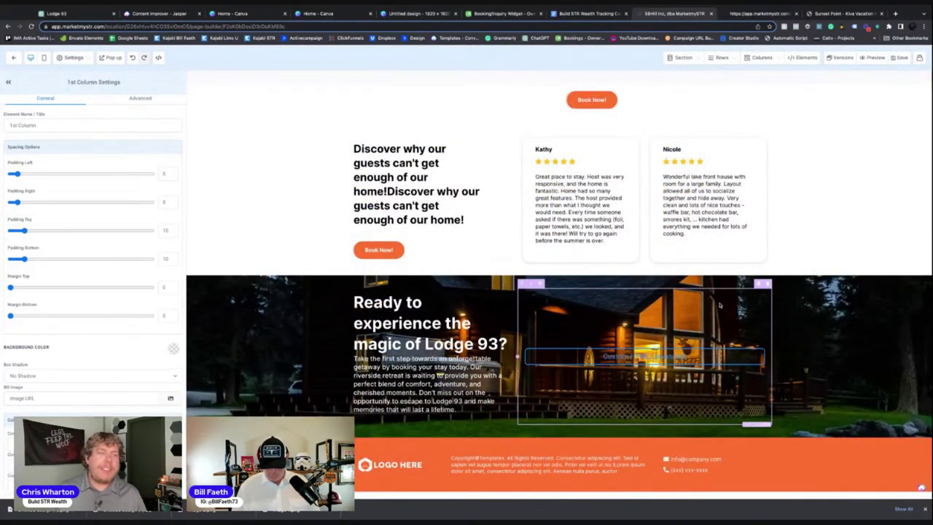
click(174, 351)
click(34, 366)
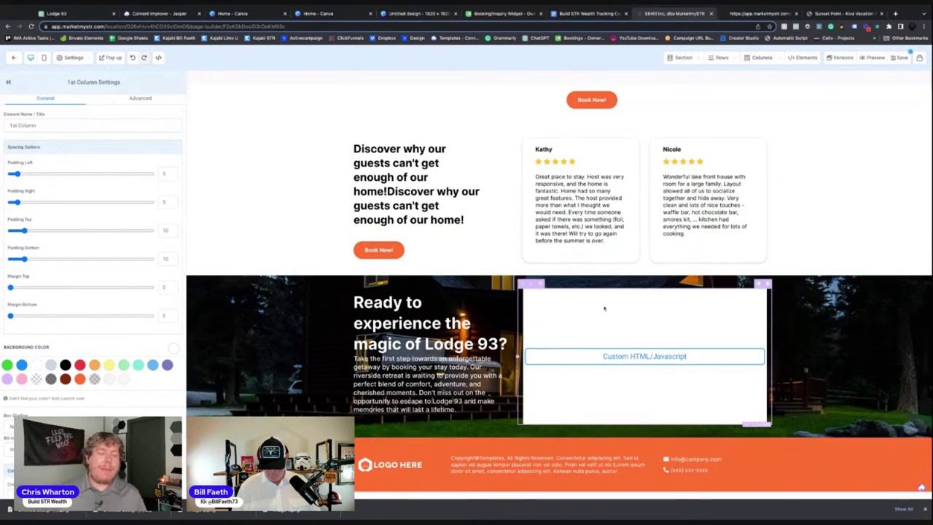
click(257, 318)
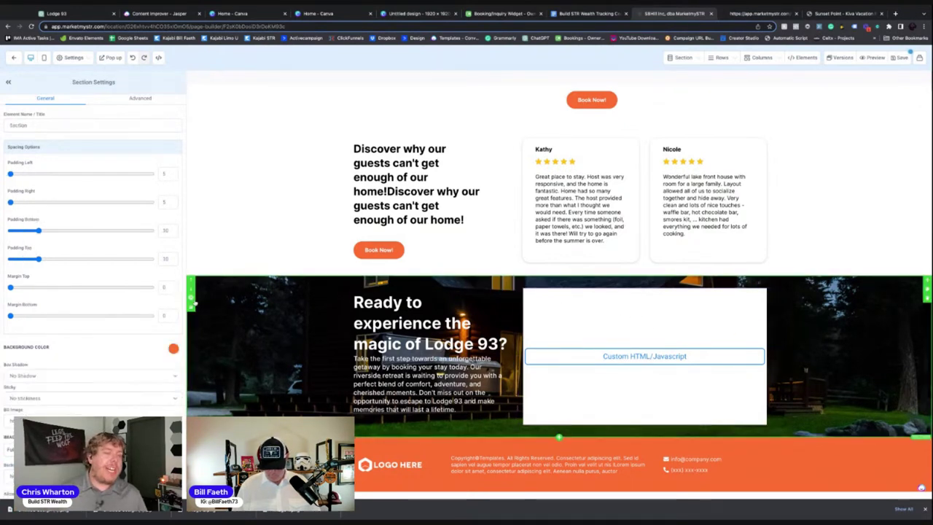
click(87, 430)
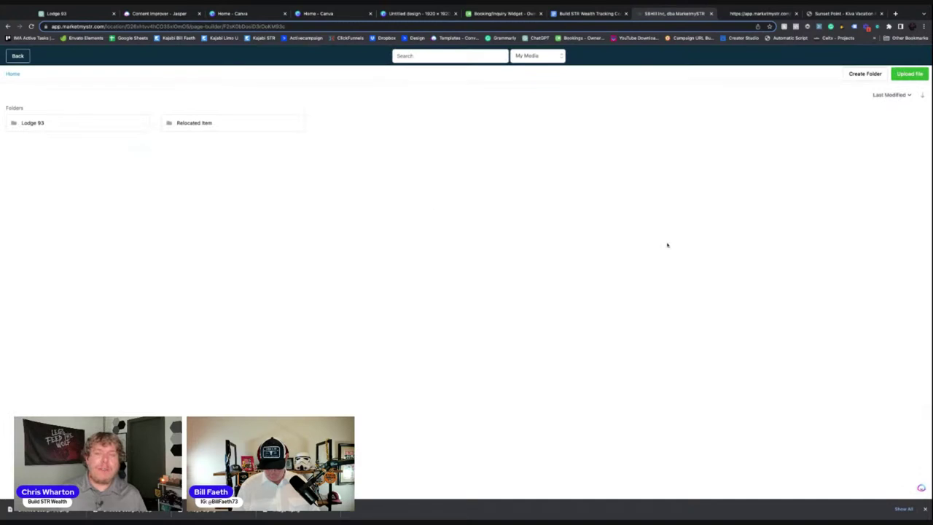
Use the Lodge 93 kayak photo as the Ready to experience background and change its orange tint to black
click(36, 123)
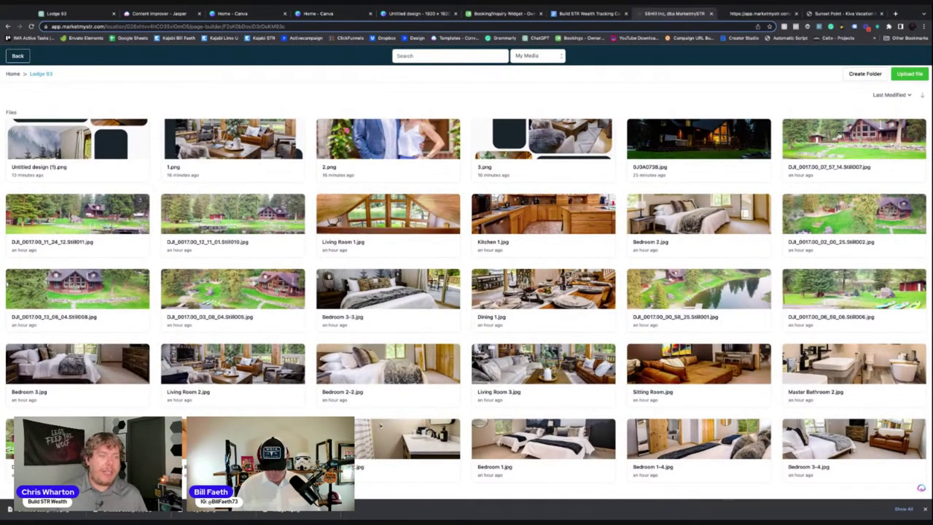
click(854, 288)
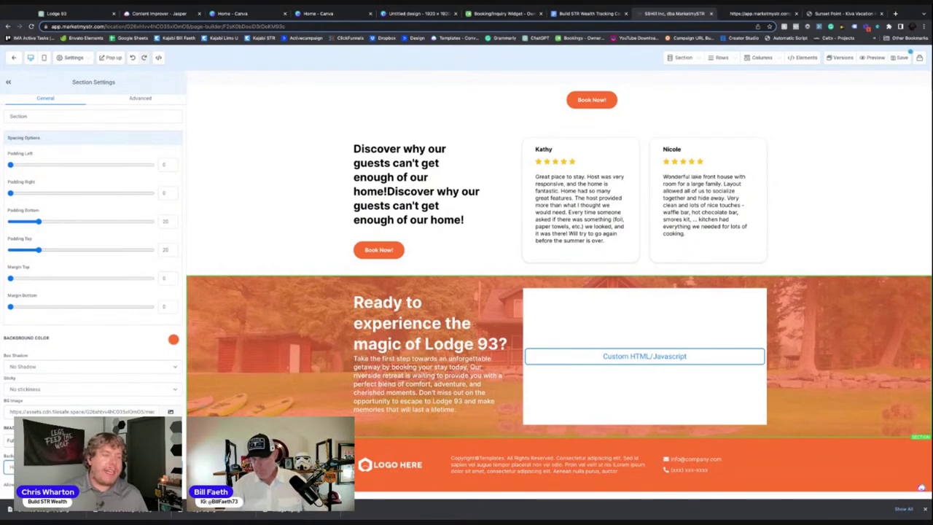
click(174, 339)
click(65, 356)
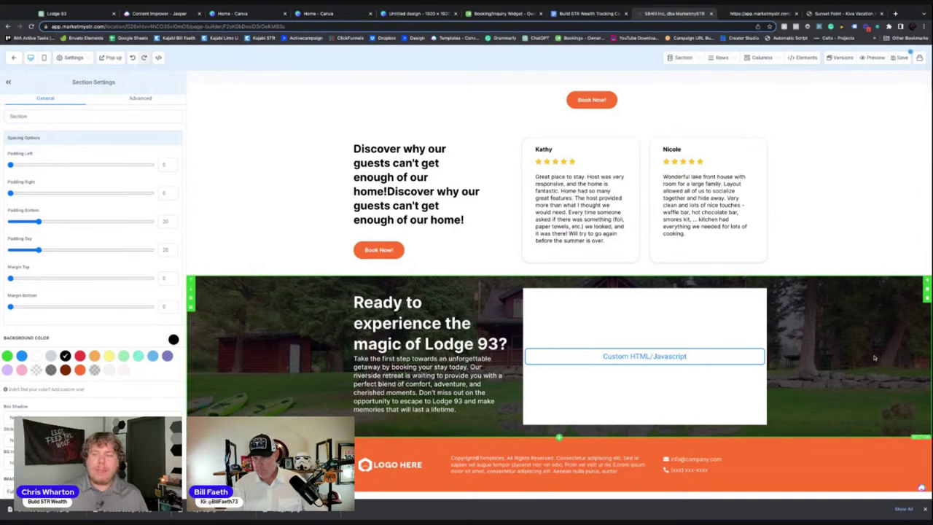
scroll(93, 219, down, 1)
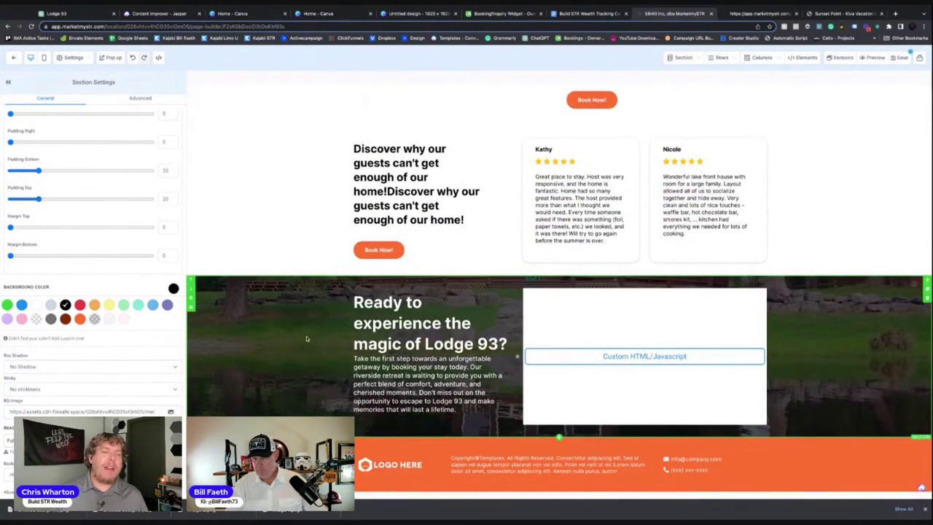
scroll(325, 334, up, 1)
scroll(324, 334, down, 1)
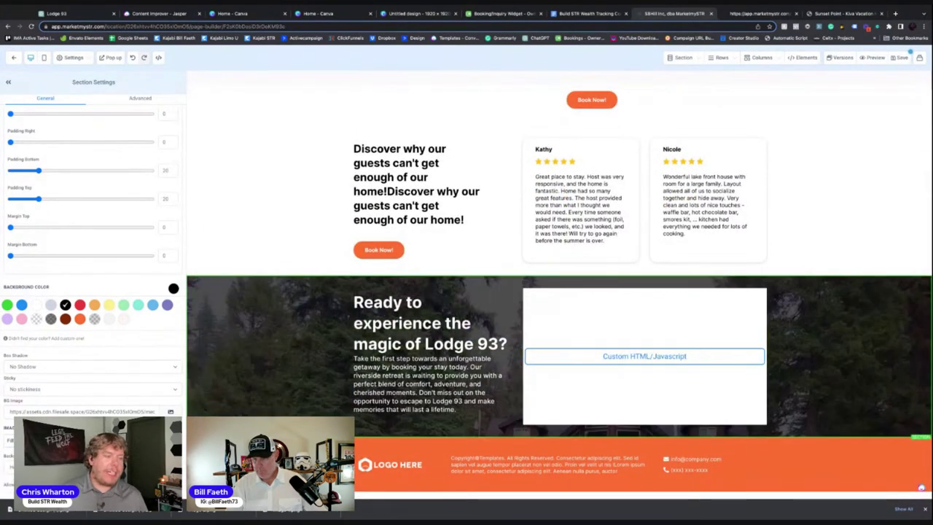
scroll(299, 393, up, 10)
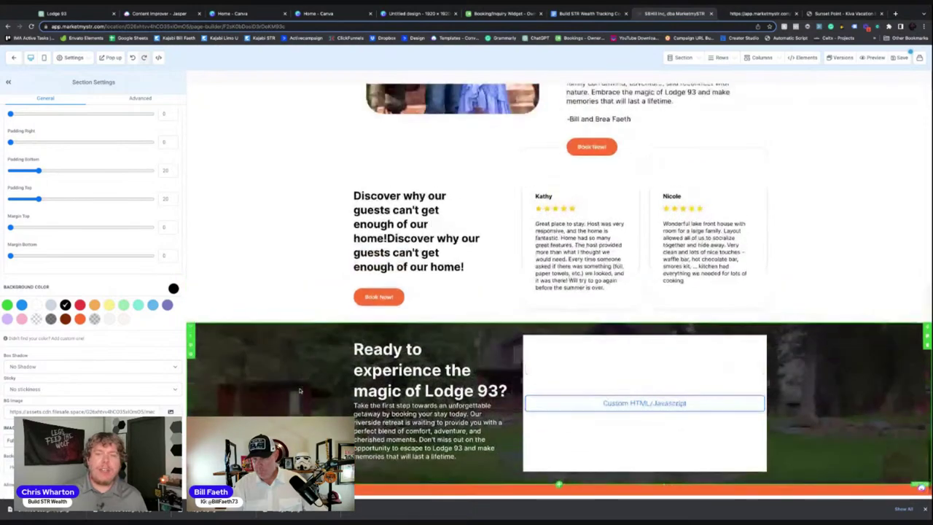
scroll(299, 392, up, 10)
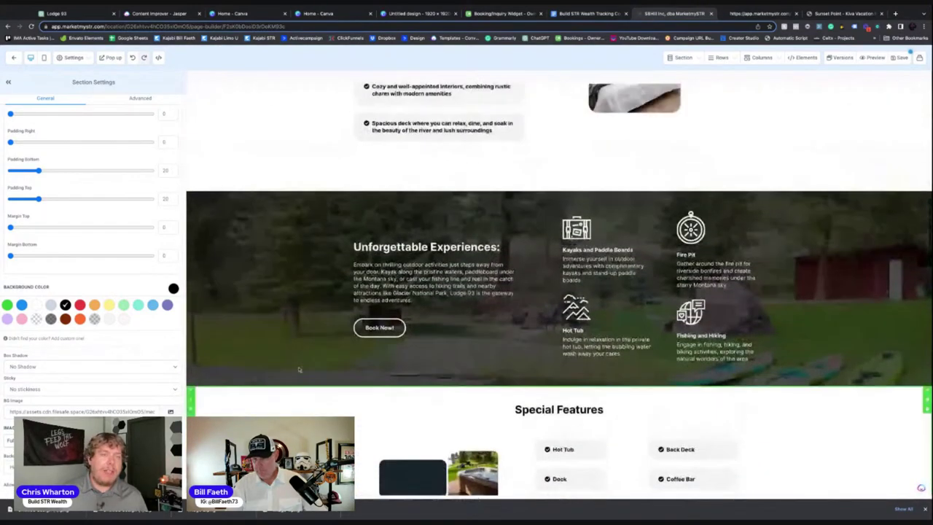
click(299, 370)
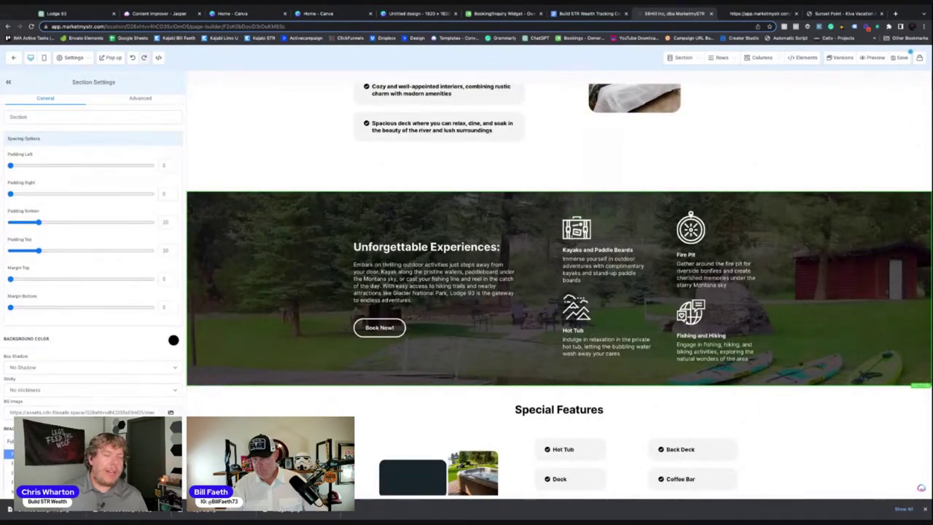
scroll(334, 343, down, 1)
scroll(333, 343, up, 4)
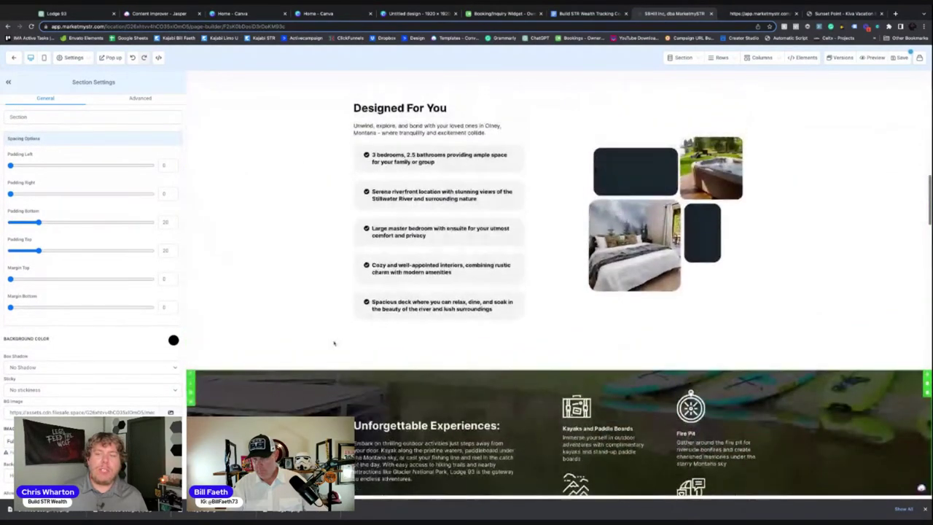
scroll(333, 342, down, 2)
scroll(334, 342, up, 10)
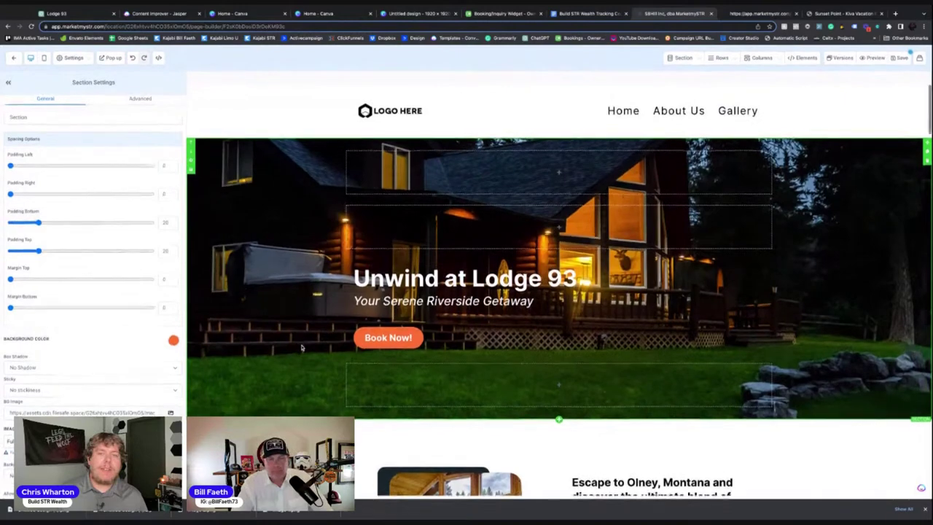
scroll(302, 348, down, 3)
scroll(302, 348, up, 5)
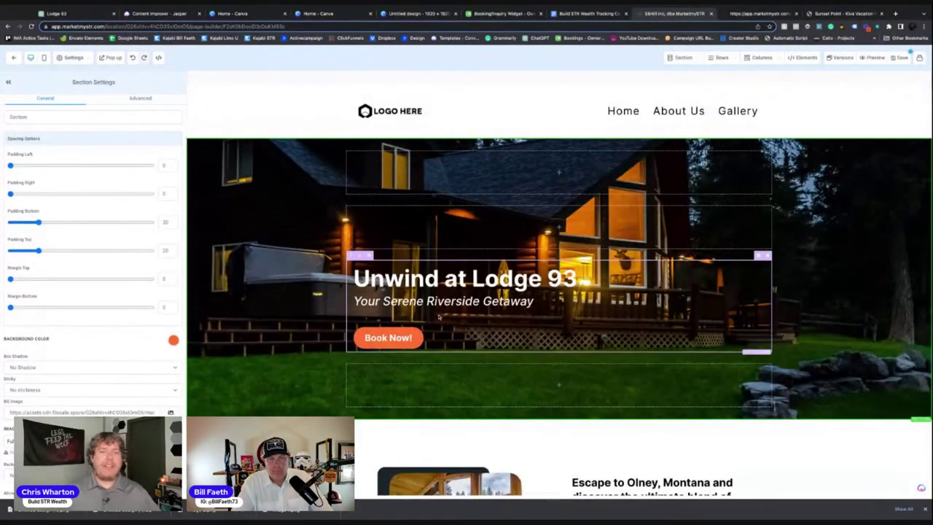
Select the hero's Book Now button and review its Scroll to element action in Button Settings
click(399, 342)
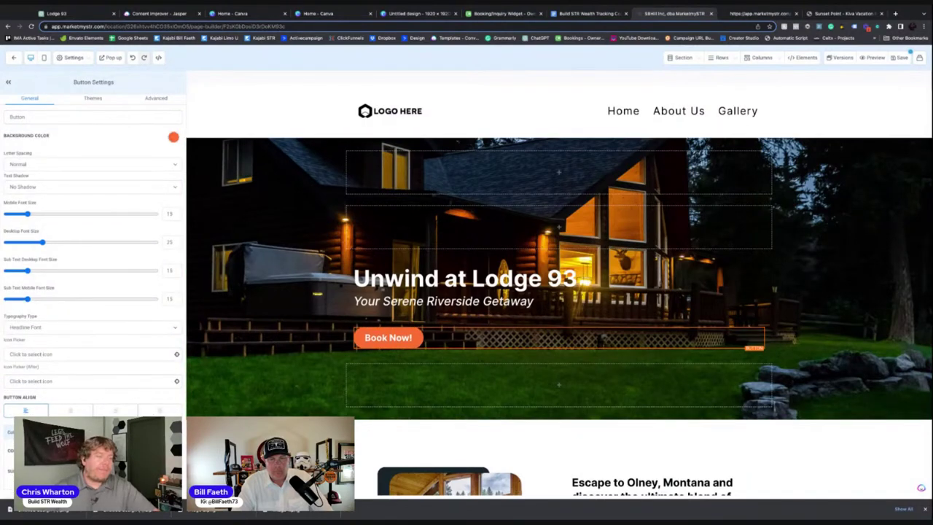
scroll(91, 394, down, 10)
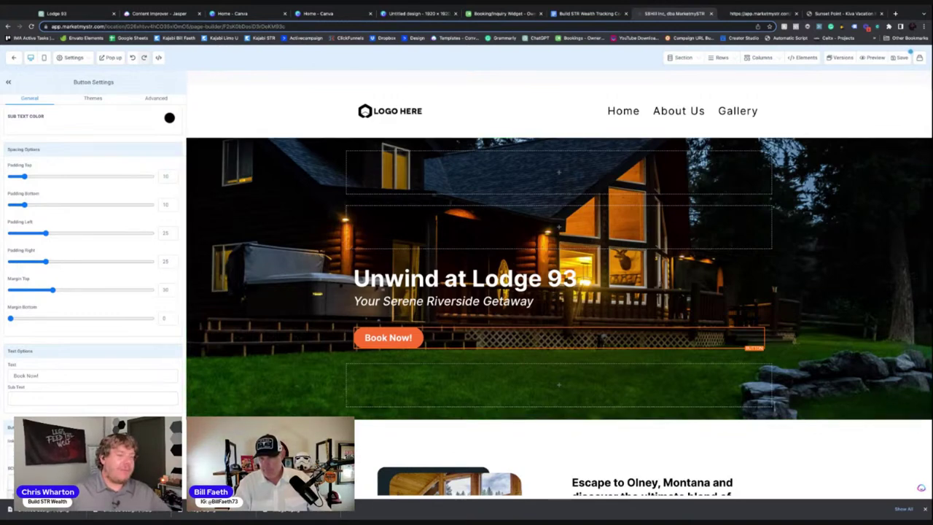
scroll(559, 292, down, 3)
scroll(560, 292, up, 3)
scroll(559, 292, down, 10)
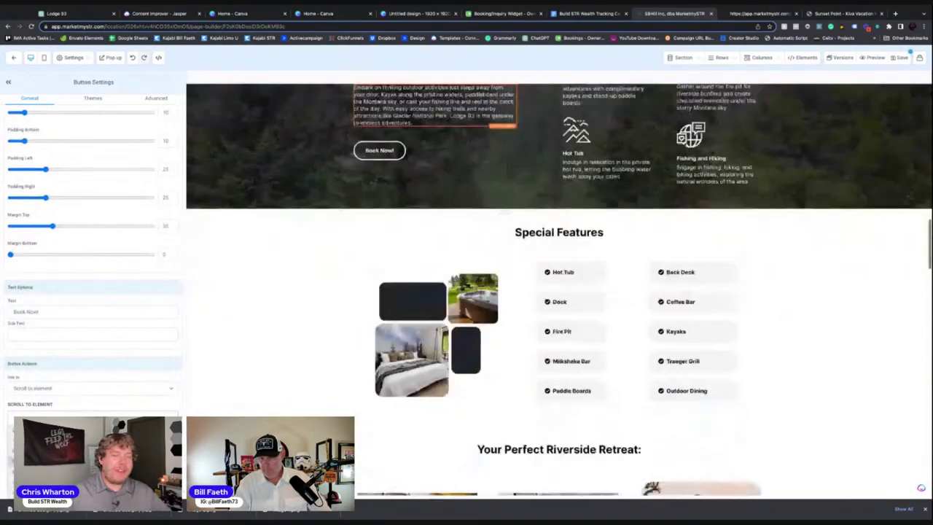
scroll(559, 292, down, 10)
scroll(559, 292, up, 5)
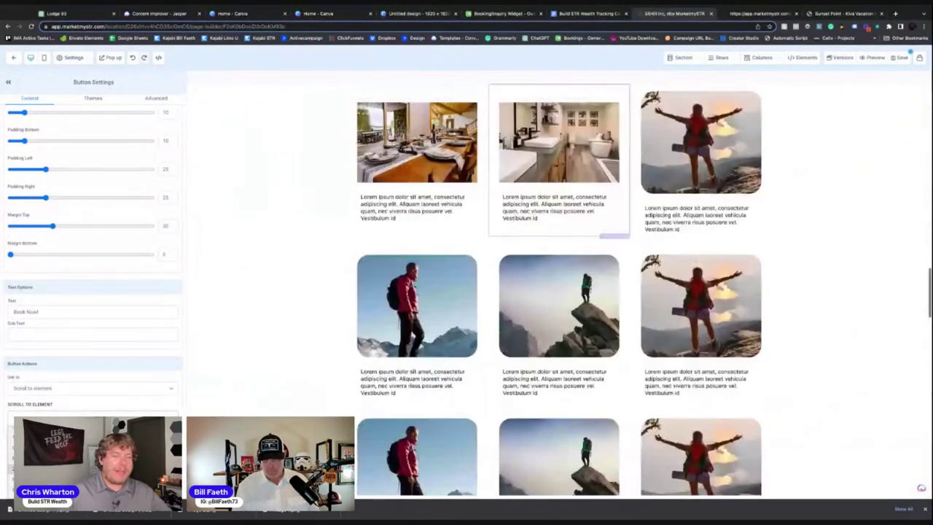
scroll(559, 291, up, 4)
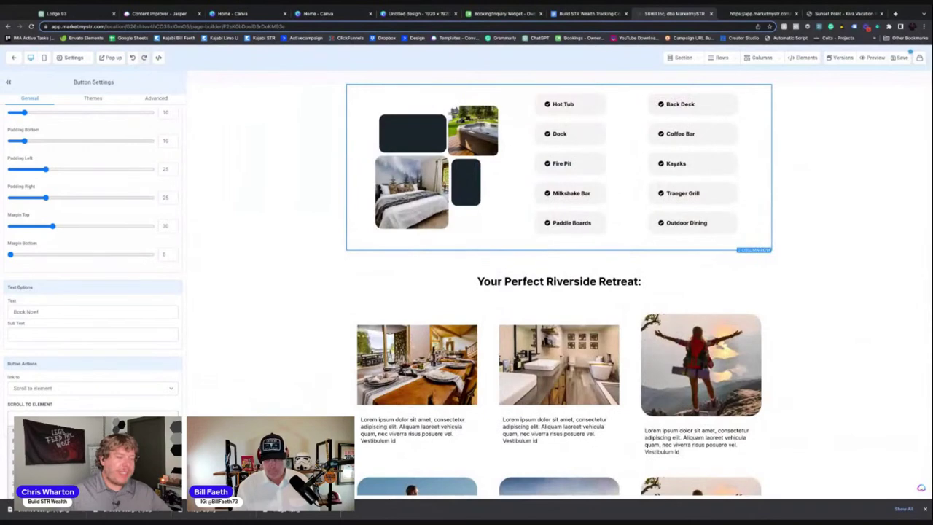
scroll(559, 292, down, 10)
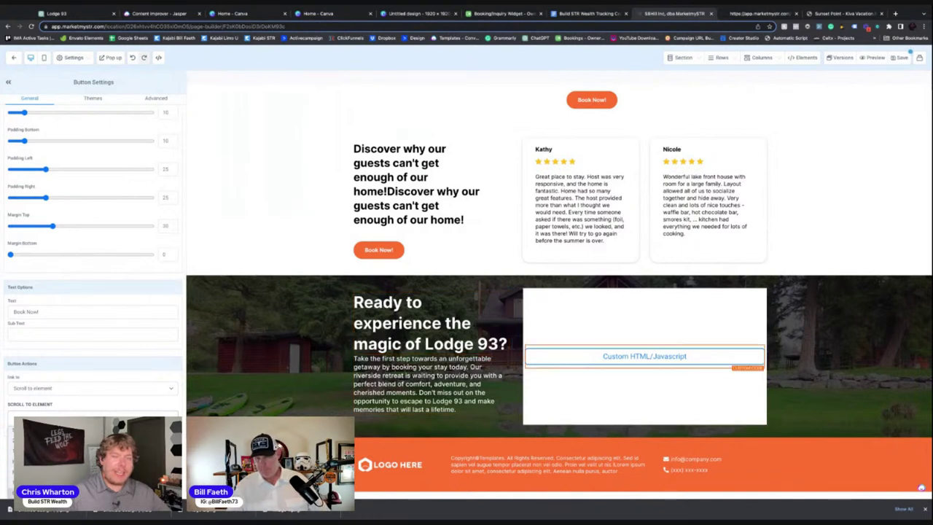
scroll(147, 385, up, 1)
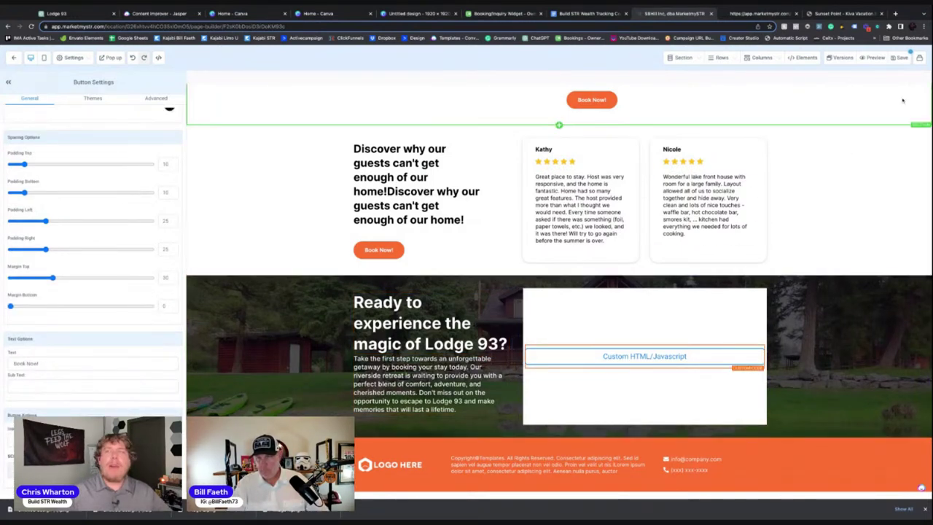
Save the page, check the booking form in the preview tab, then return to the editor
click(902, 58)
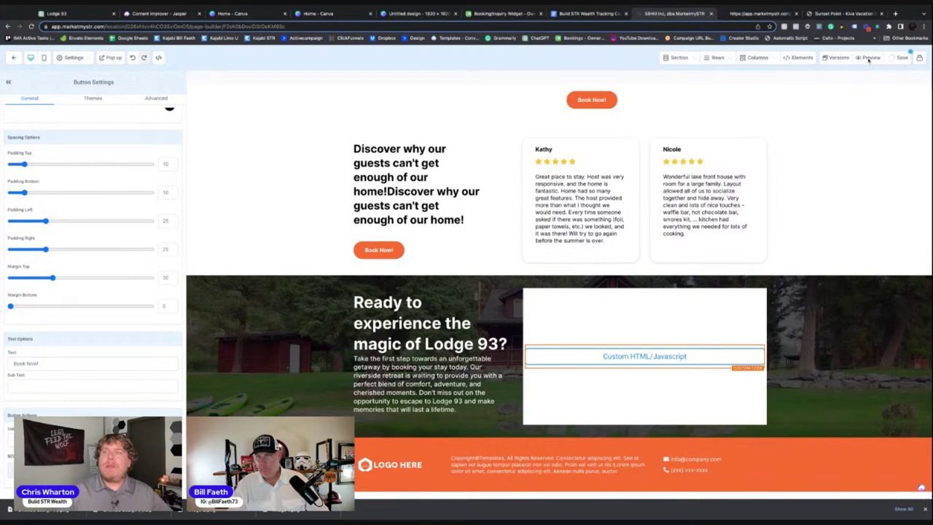
click(870, 58)
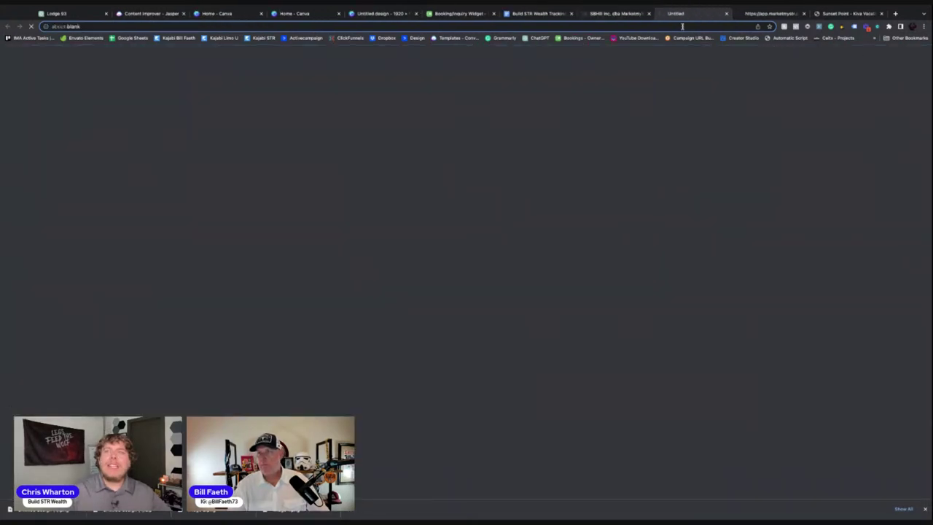
click(804, 13)
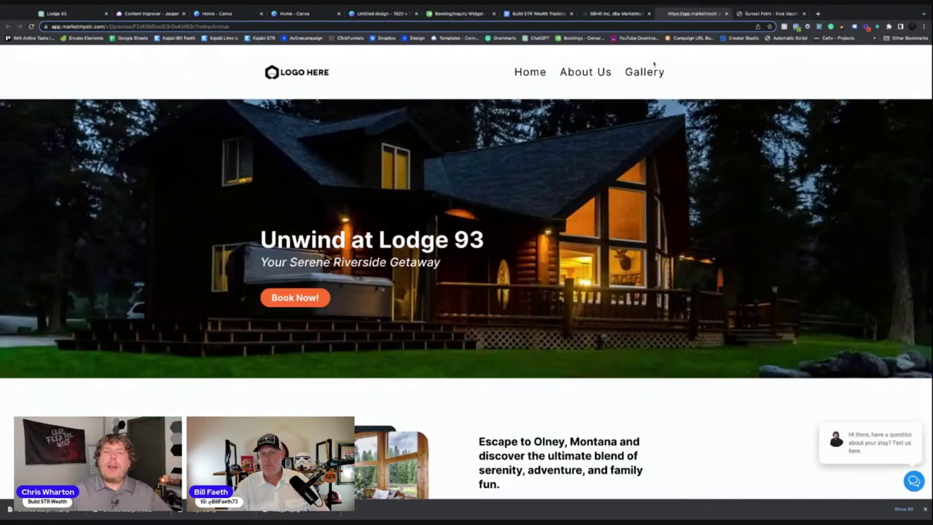
scroll(289, 301, down, 8)
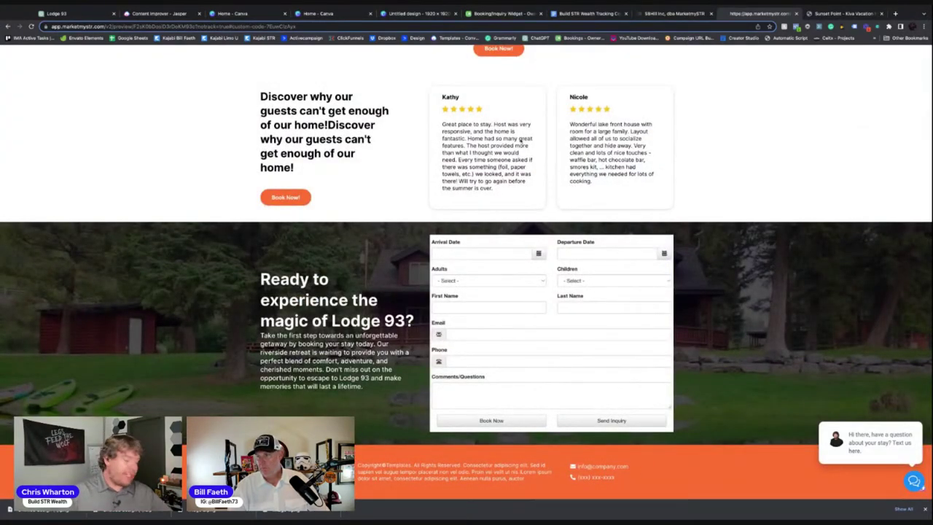
click(678, 13)
scroll(321, 244, up, 15)
scroll(325, 238, up, 10)
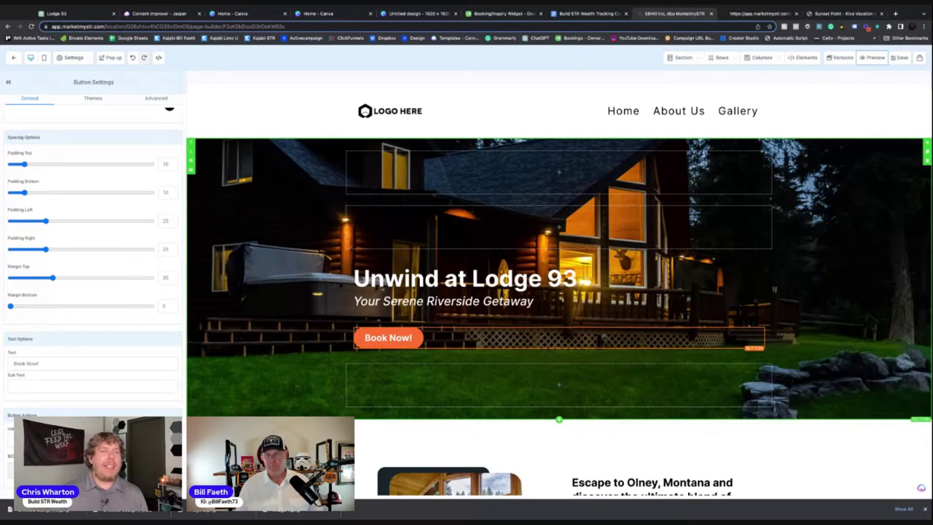
Save, then enlarge the Unwind at Lodge 93 headline's desktop font size to 69
click(899, 58)
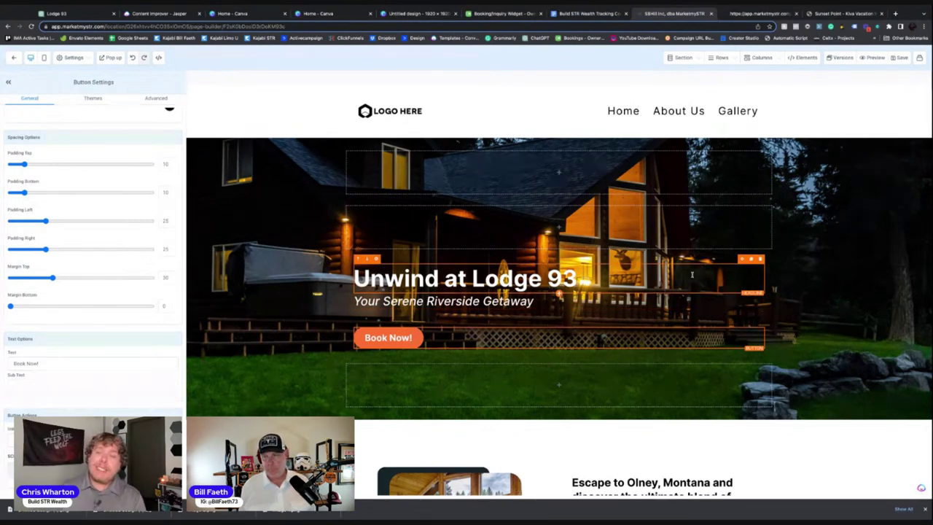
click(577, 279)
drag(578, 279, 353, 279)
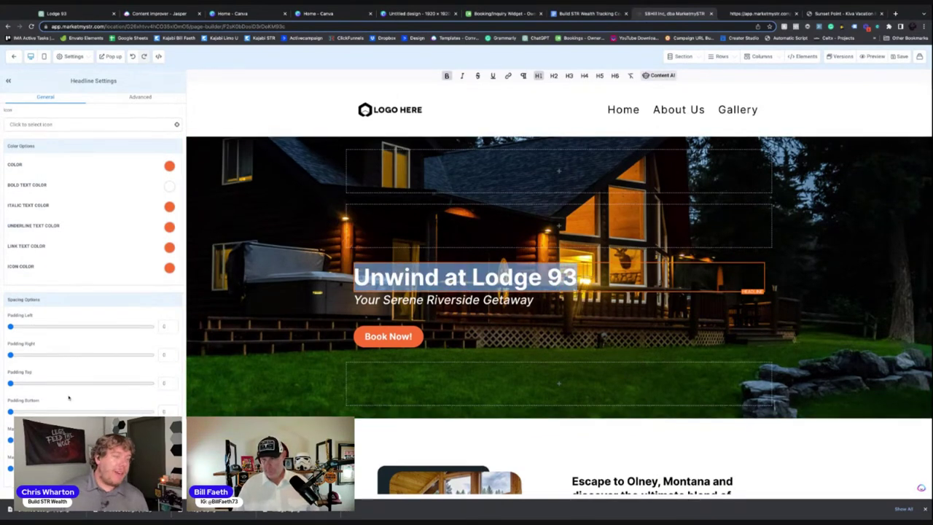
scroll(95, 292, up, 4)
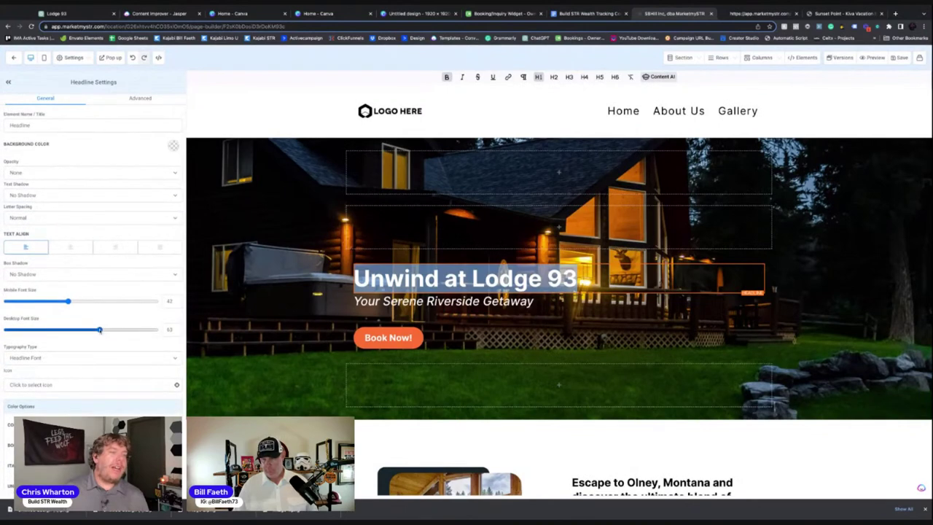
drag(100, 329, 109, 329)
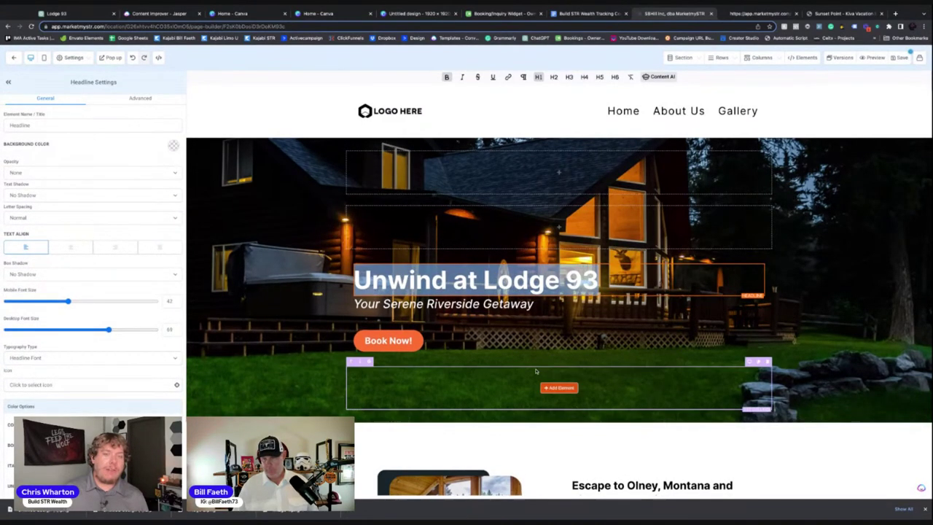
click(554, 255)
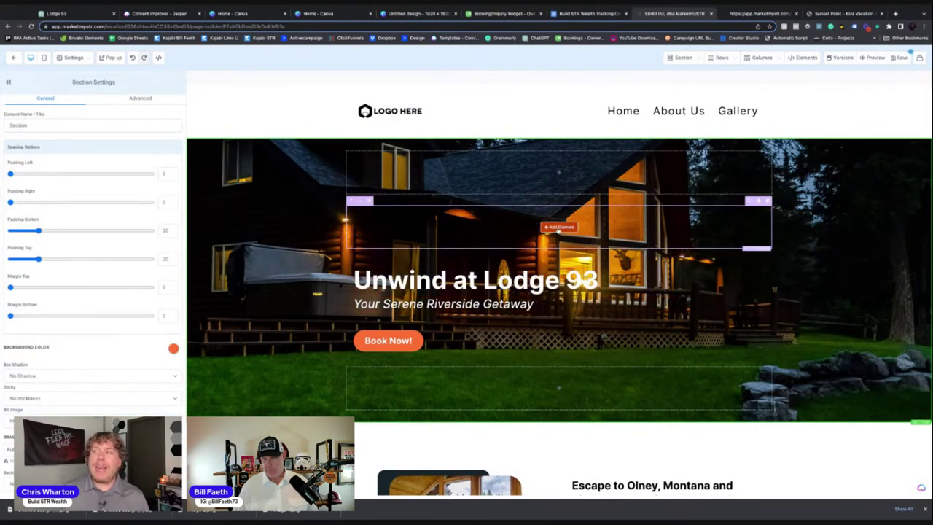
Add a Custom JS/HTML element to the empty hero row above the headline
click(558, 227)
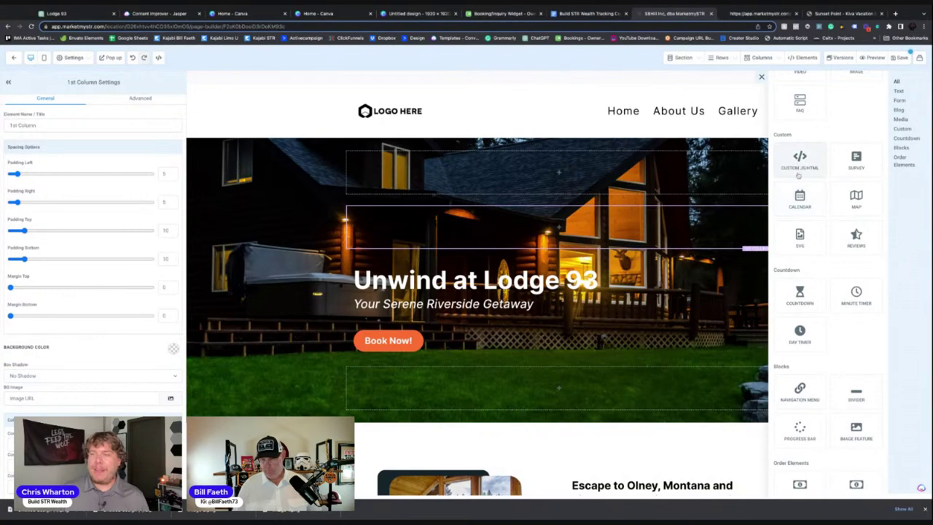
click(799, 160)
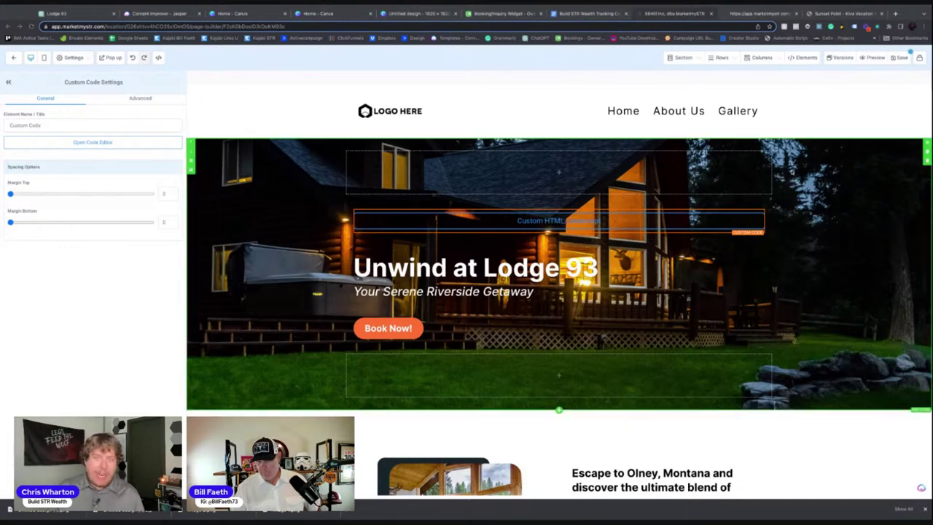
Paste the autoplaying, looping, muted background video HTML into the hero's code block and save it
click(93, 141)
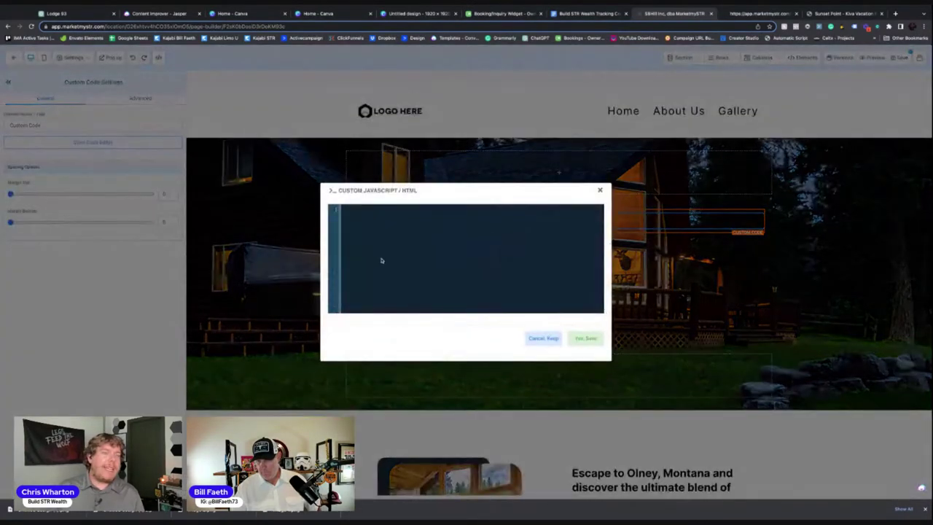
key(ctrl+v)
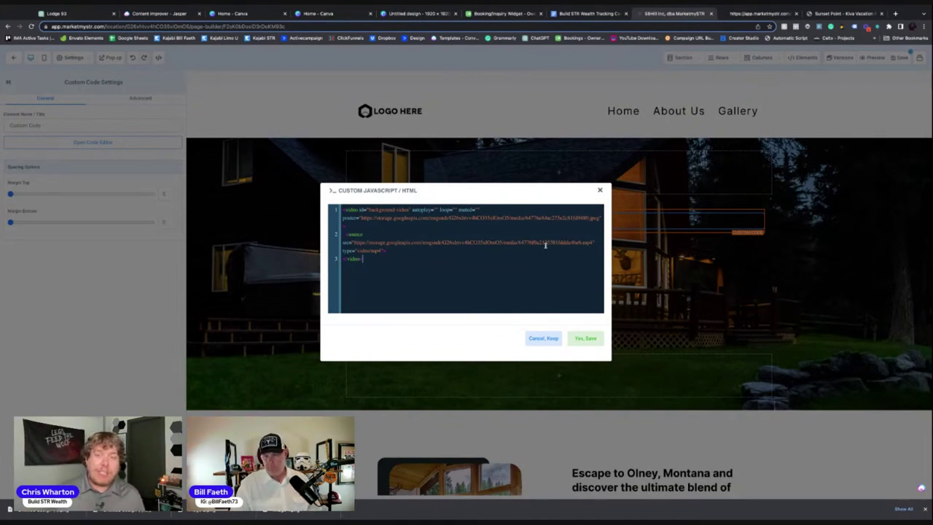
click(584, 339)
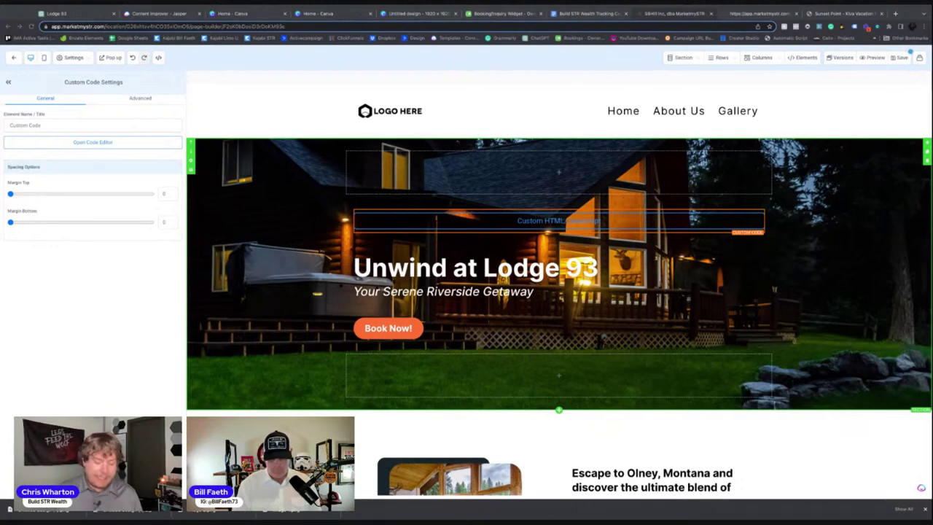
Add the fixed, 100vw by 100vh, z-index -1 #background-video rule to Custom CSS and save the page
click(72, 57)
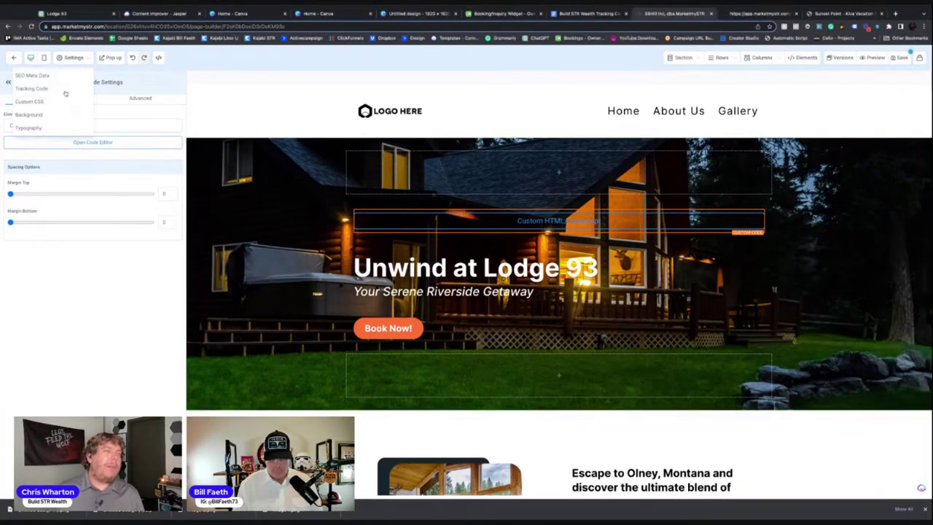
click(51, 103)
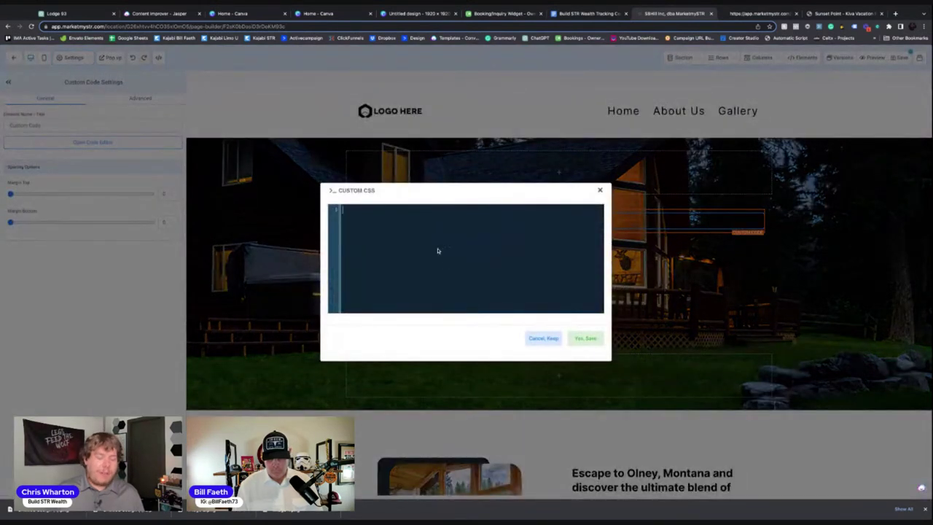
text(#background-video {   width: 100vw;   height: 100vh;   object-fit: cover;   position: fixed;   left: 0;   right: 0;   top: 0;   bottom: 0;   z-index: -1; })
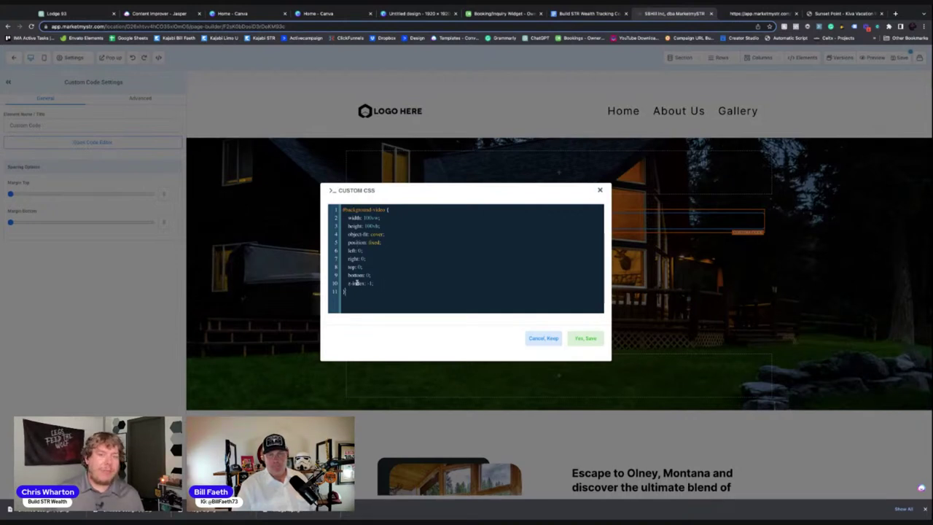
click(580, 339)
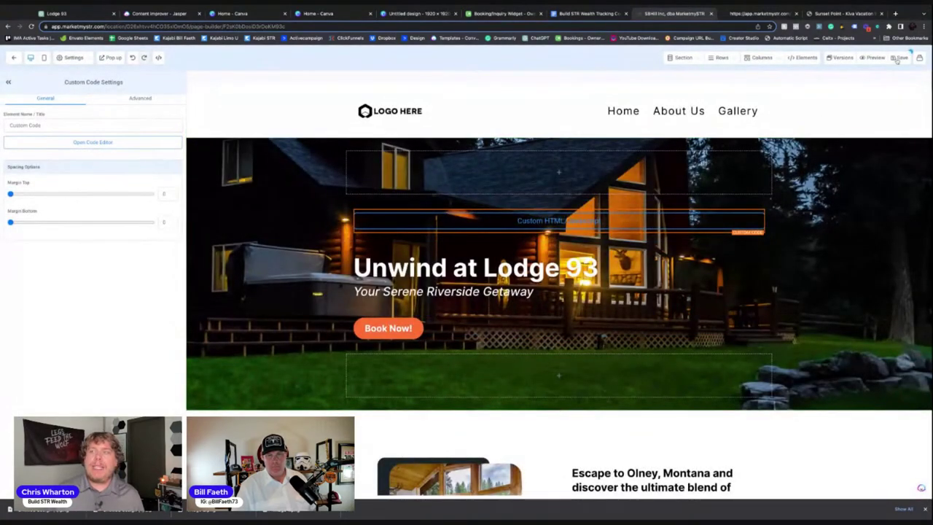
click(899, 58)
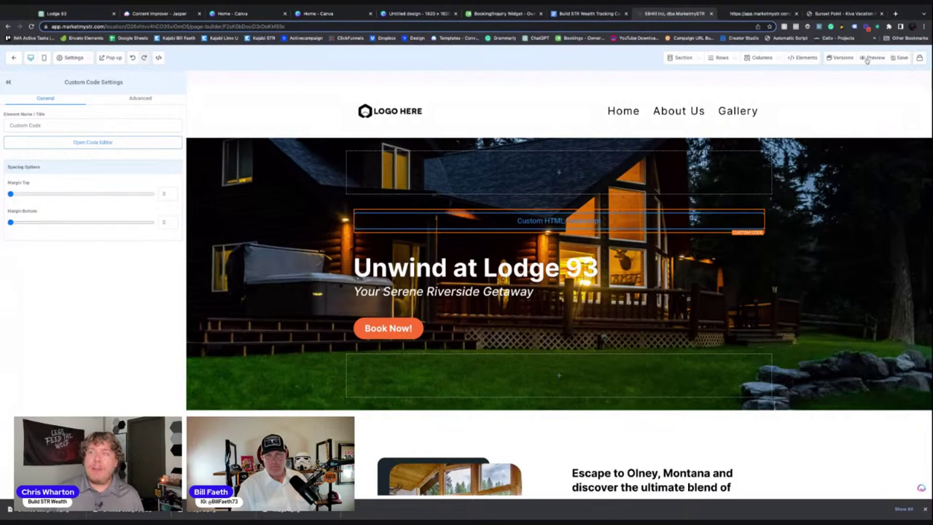
After a quick preview, clear the hero's background image and set its background colour to dark grey
click(869, 59)
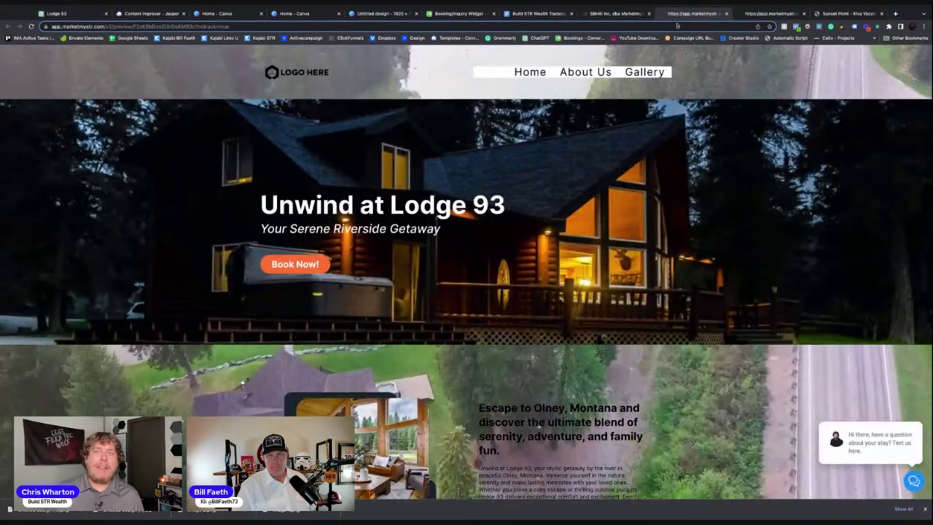
click(621, 15)
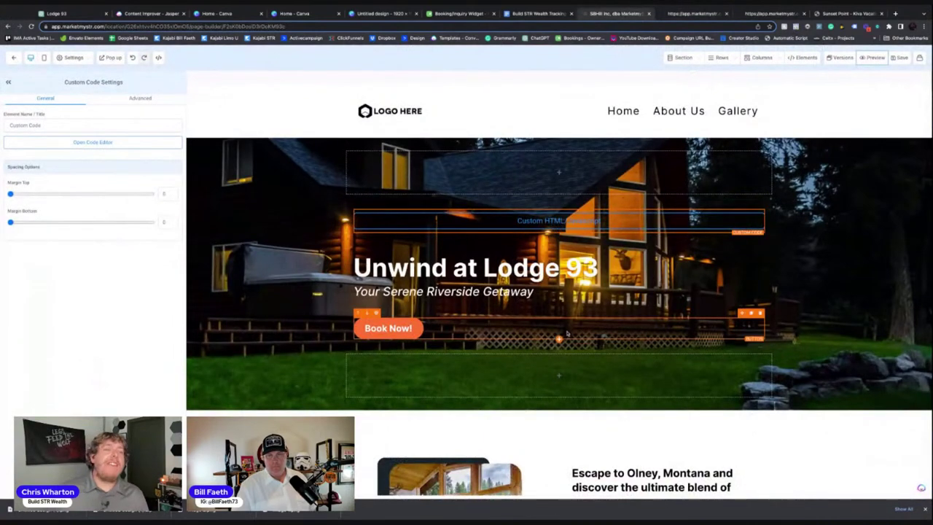
click(261, 195)
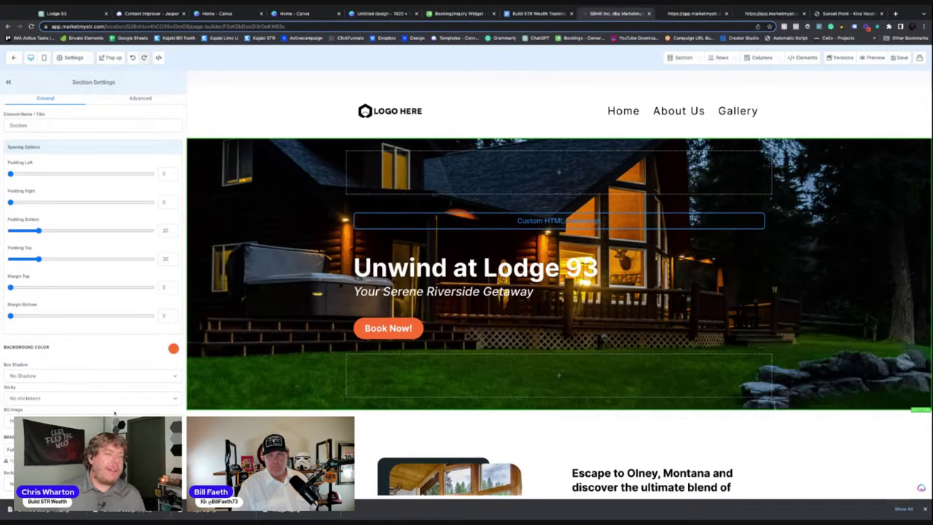
click(80, 415)
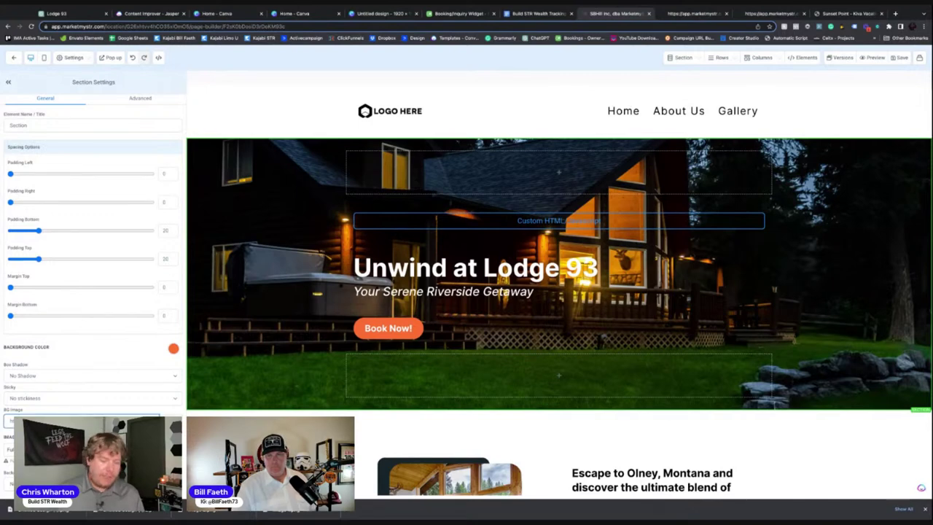
key(ctrl+a)
key(BackSpace)
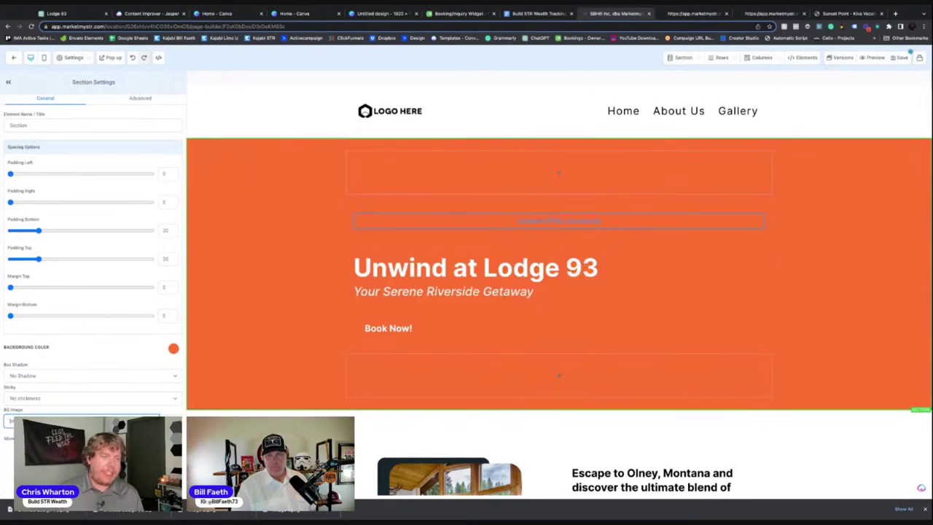
click(172, 349)
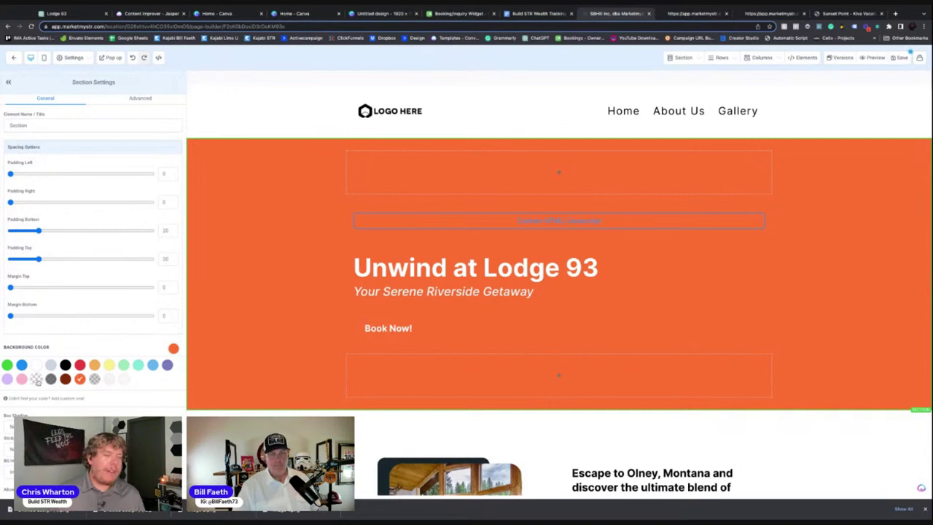
click(36, 380)
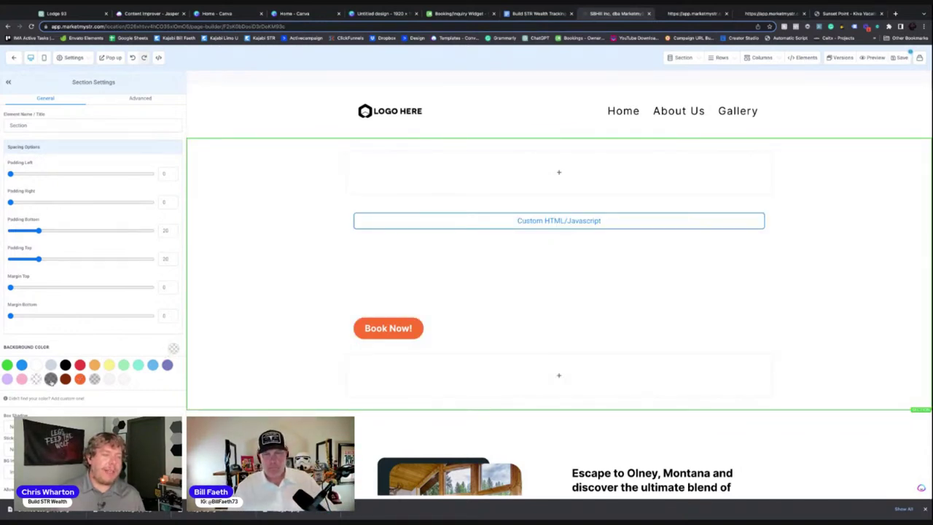
click(50, 379)
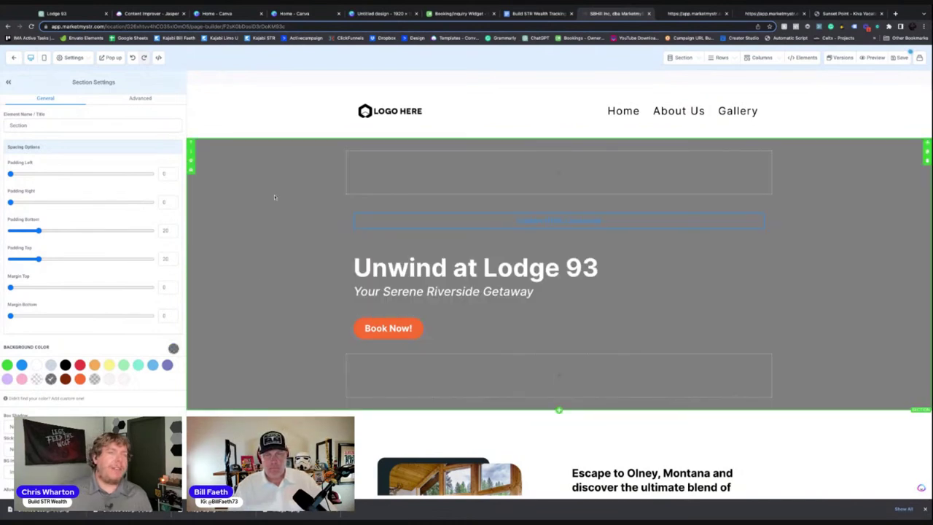
Inspect the header section's background colour options without changing them
click(194, 107)
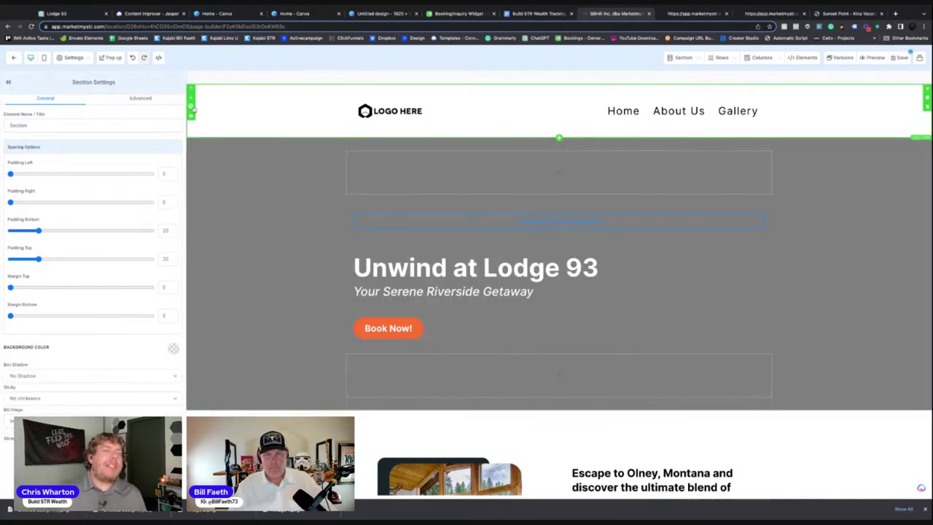
click(173, 350)
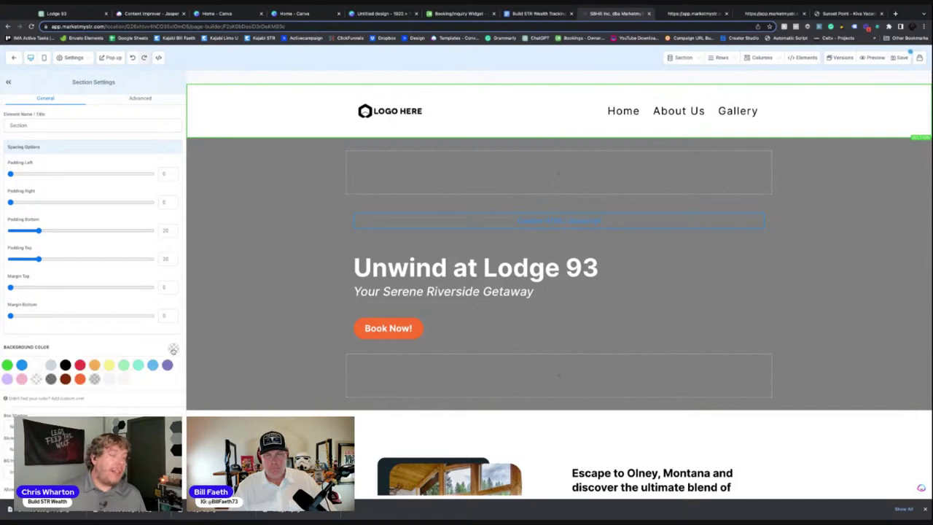
scroll(291, 409, down, 1)
scroll(559, 292, down, 1)
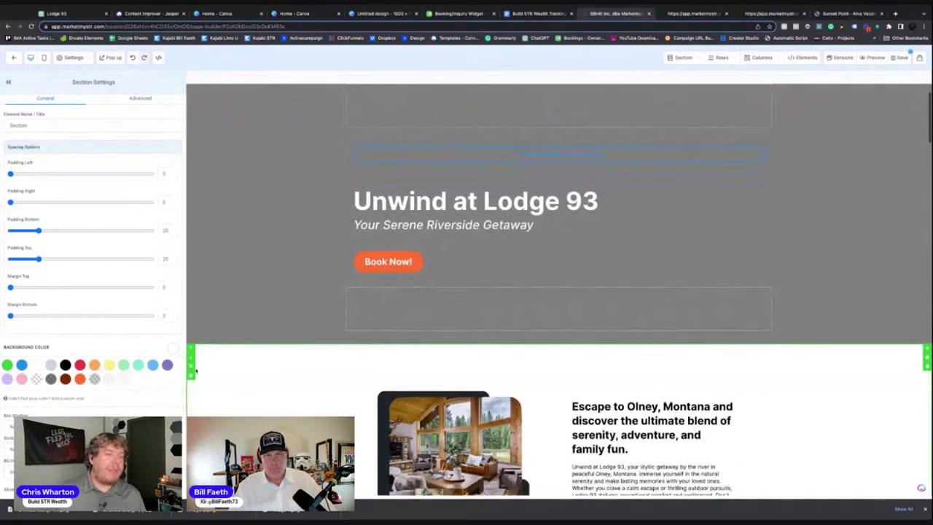
click(134, 349)
Compare the background colour choices of the next sections down the page
click(174, 350)
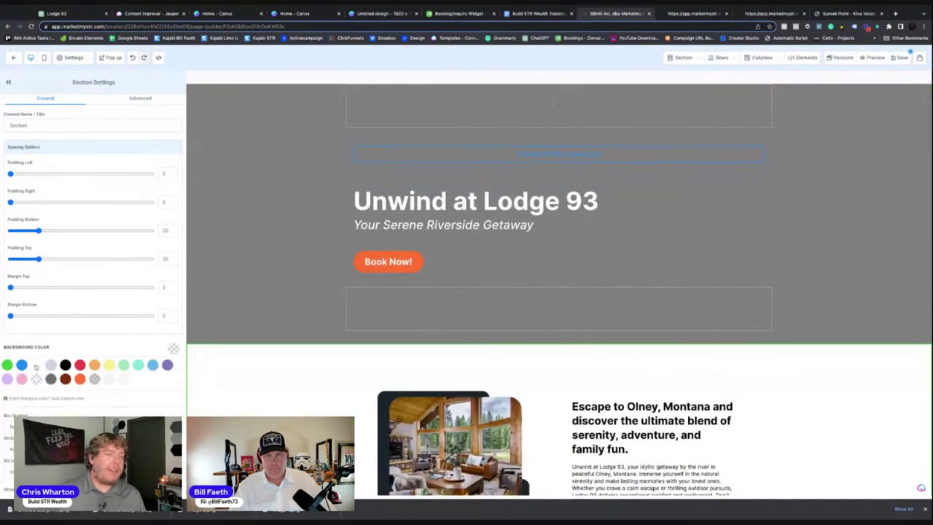
scroll(301, 186, down, 10)
scroll(302, 186, up, 2)
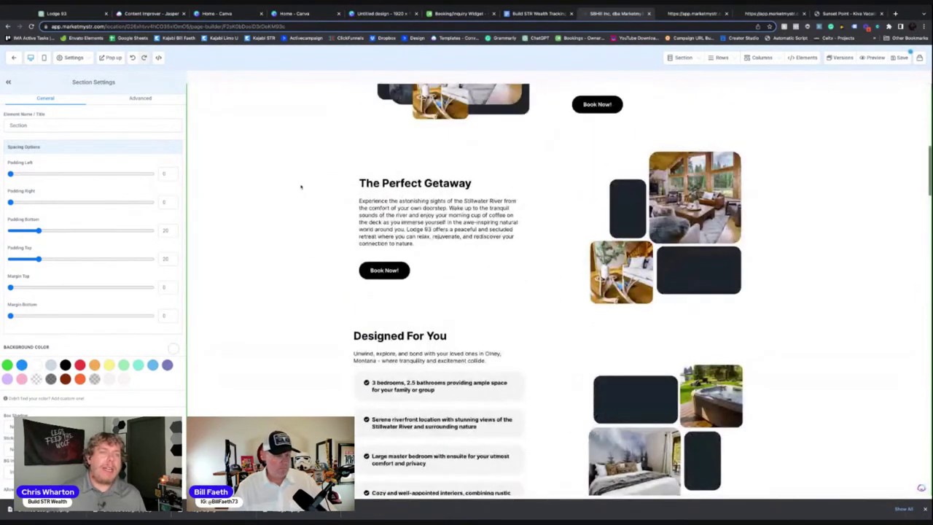
scroll(301, 209, down, 9)
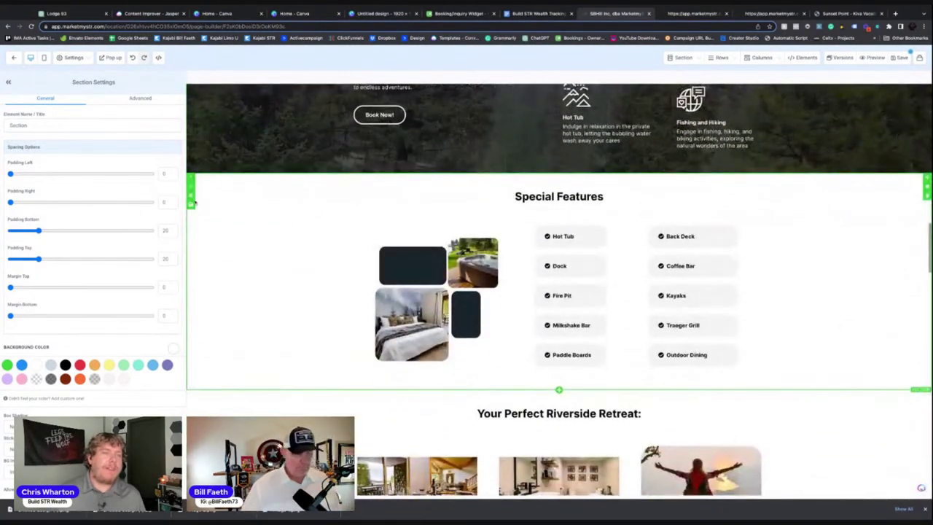
click(173, 350)
click(173, 349)
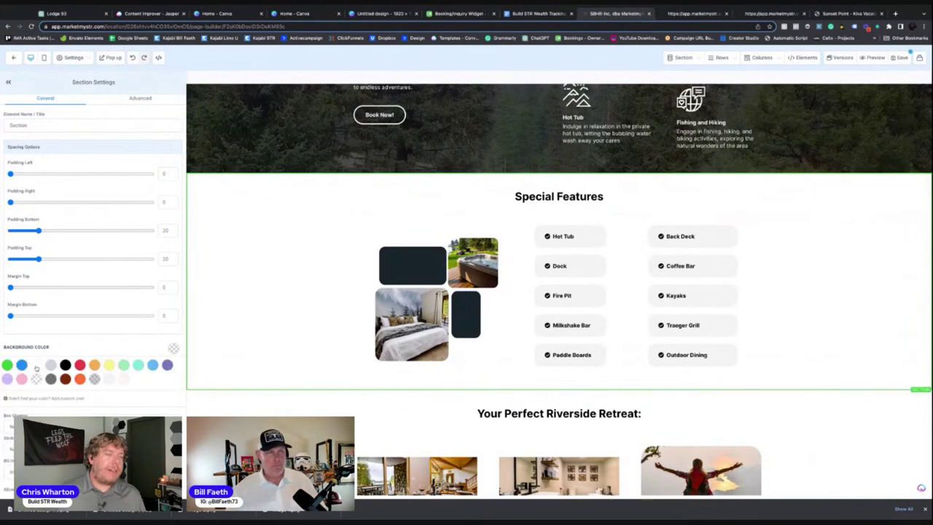
click(252, 409)
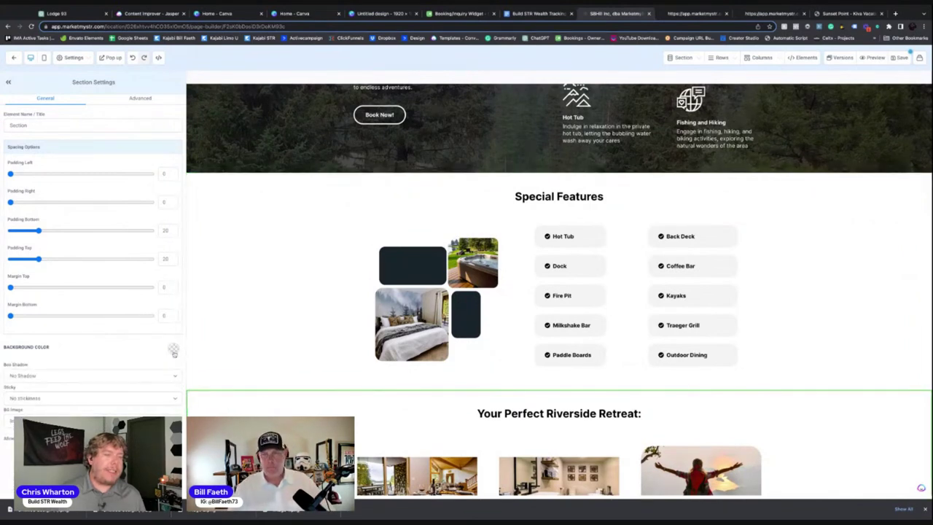
click(172, 349)
scroll(283, 391, down, 2)
scroll(284, 391, down, 10)
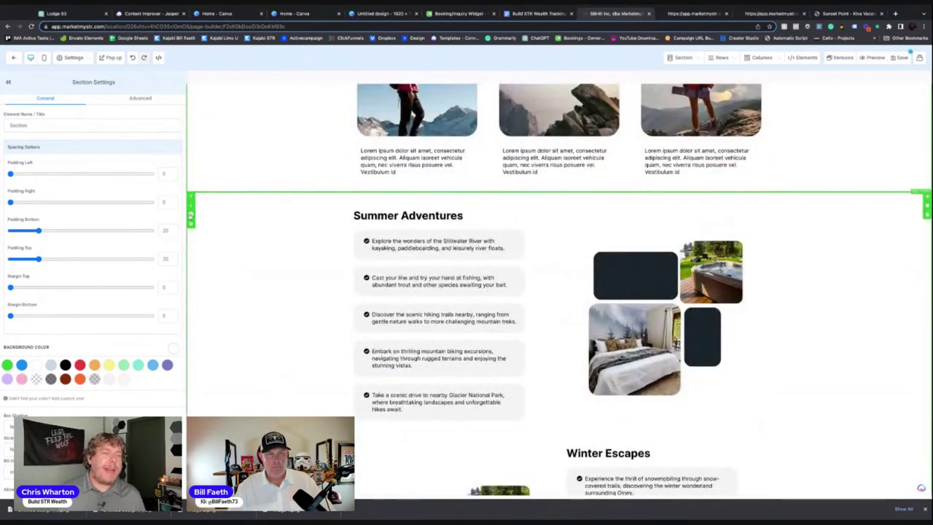
Check the Summer Adventures and guest reviews section colours, then save and open a preview
click(172, 349)
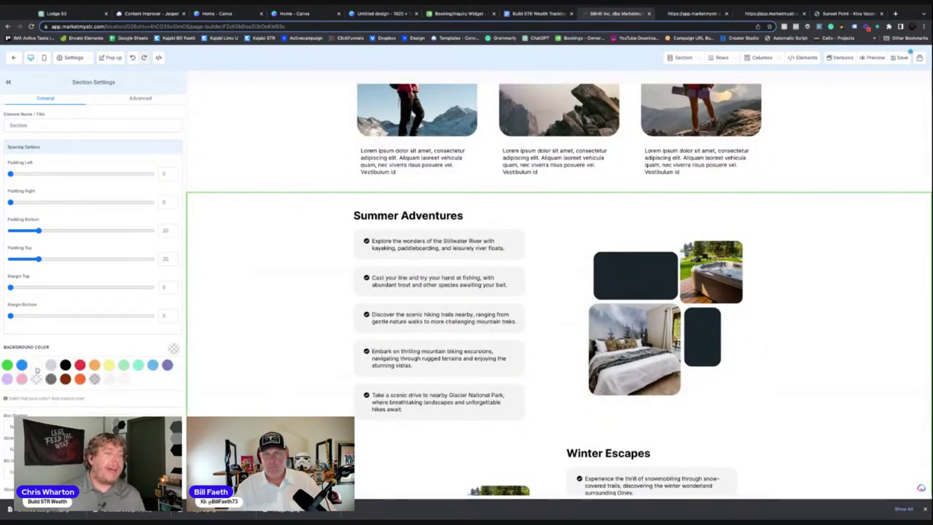
scroll(295, 376, down, 3)
scroll(295, 376, down, 7)
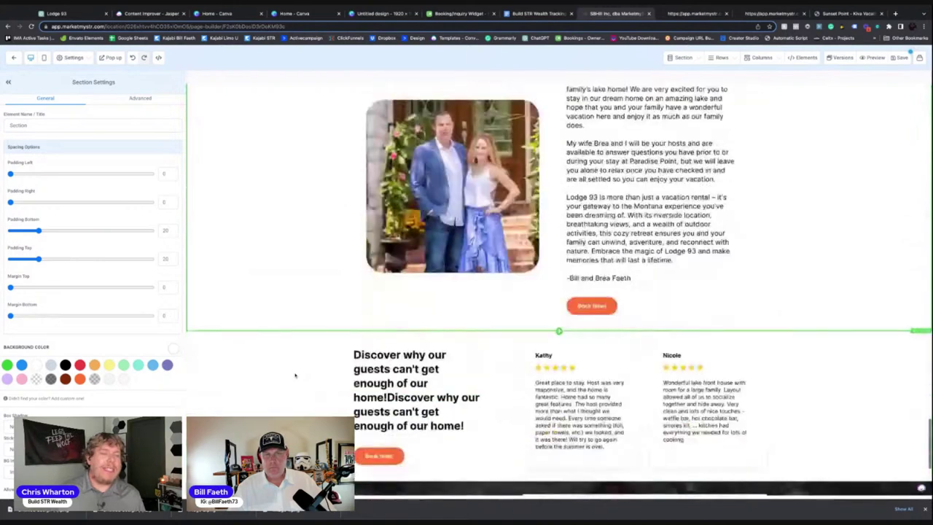
click(191, 308)
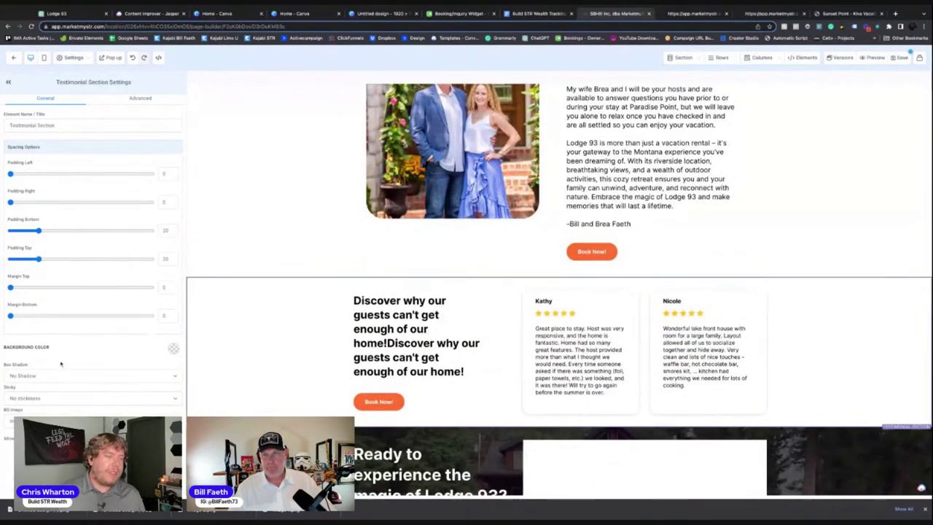
click(173, 349)
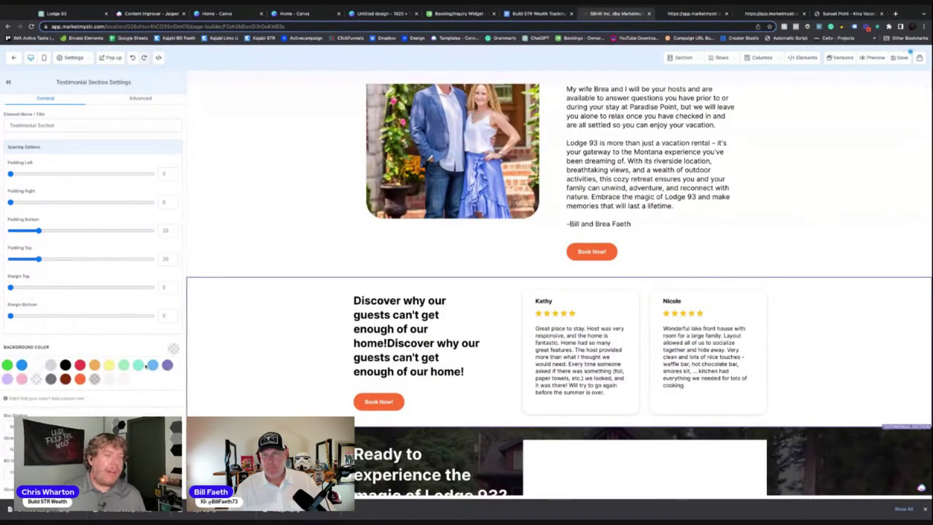
scroll(277, 381, down, 2)
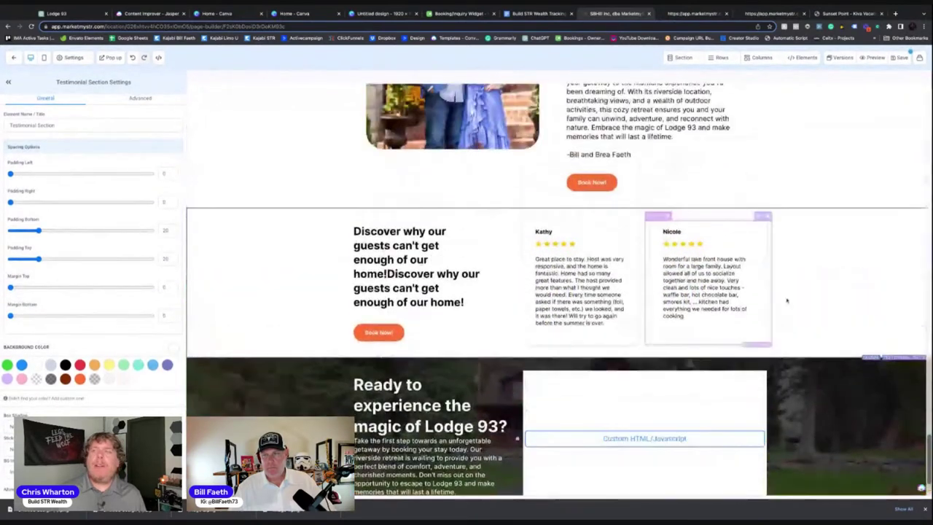
click(899, 58)
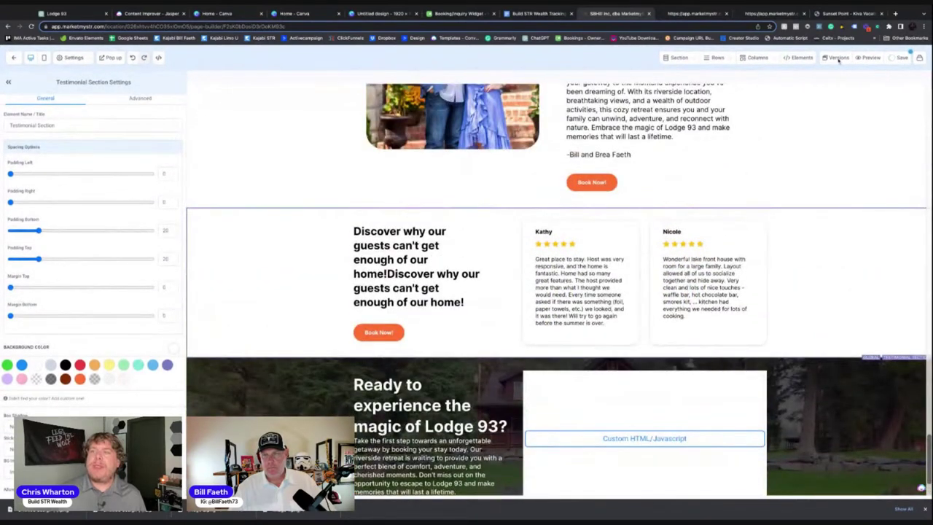
click(865, 60)
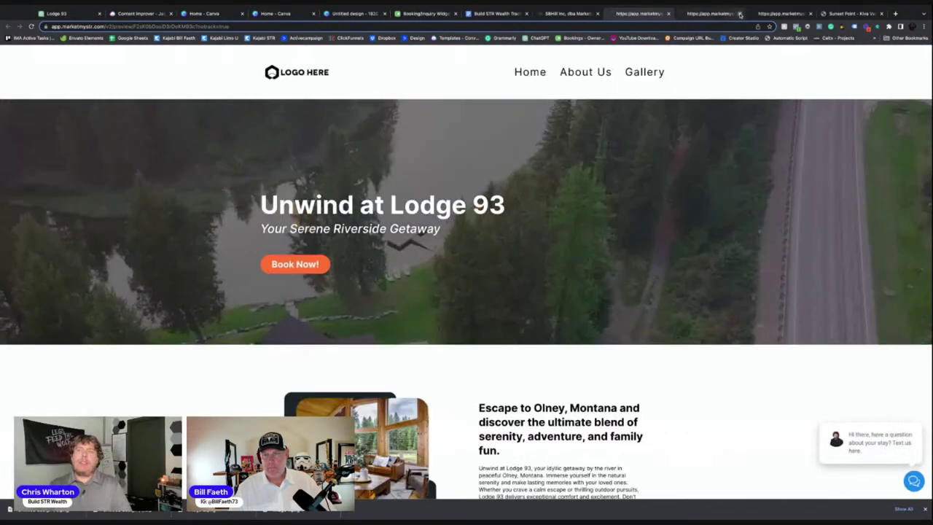
Close the old preview tabs and scroll the new preview to watch the video hero play
click(740, 14)
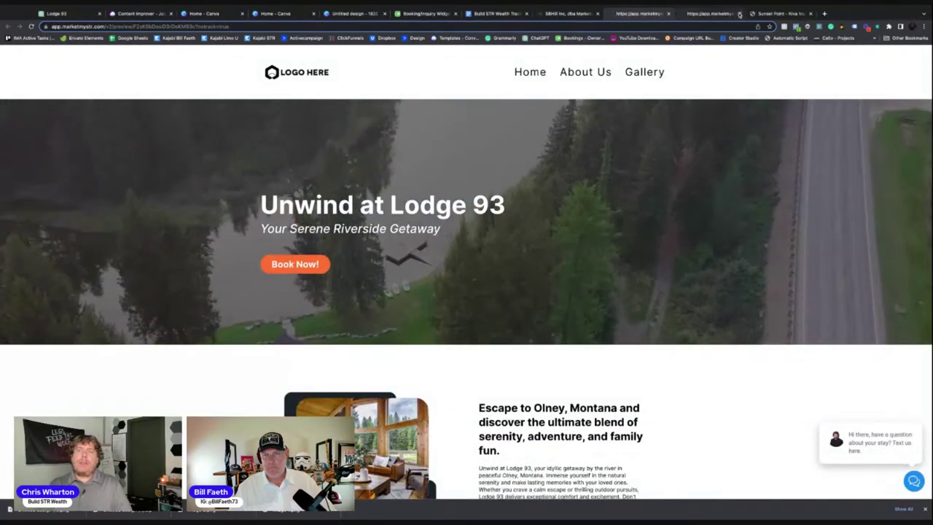
click(740, 13)
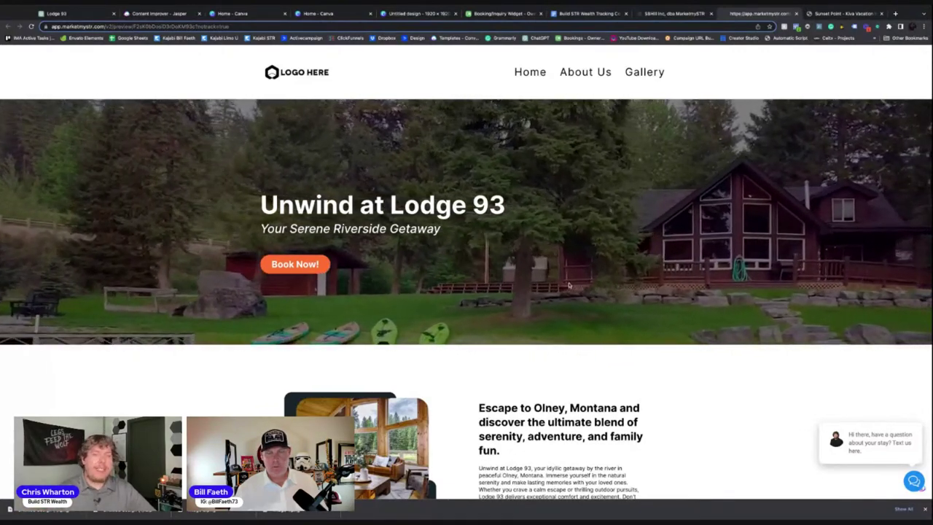
scroll(542, 308, down, 5)
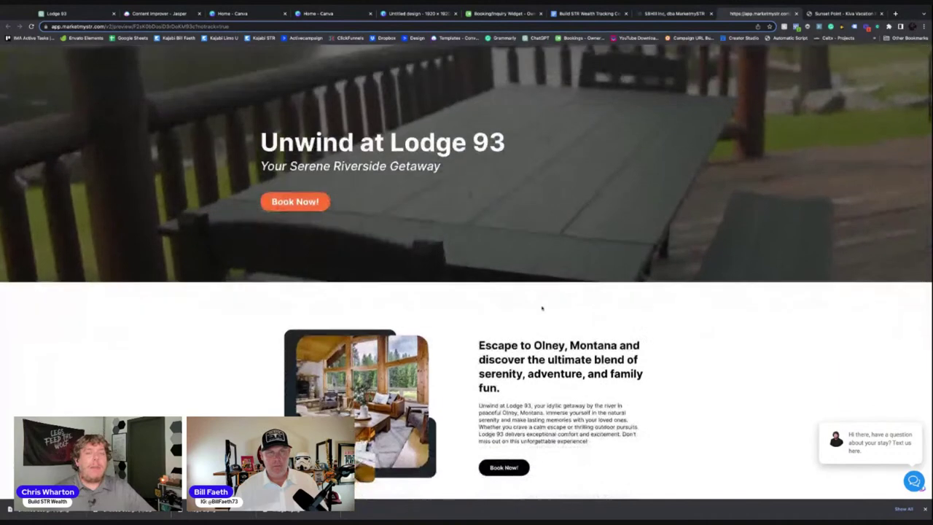
scroll(542, 308, up, 5)
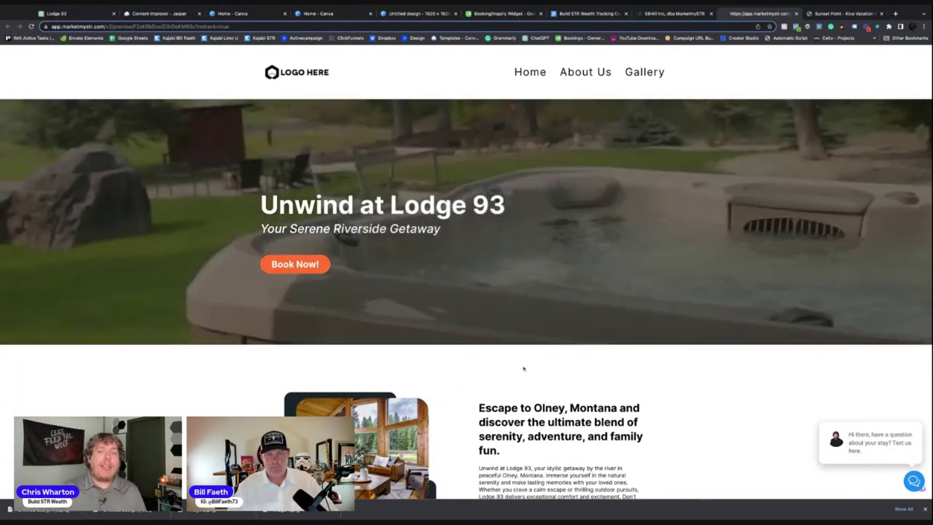
scroll(384, 277, down, 3)
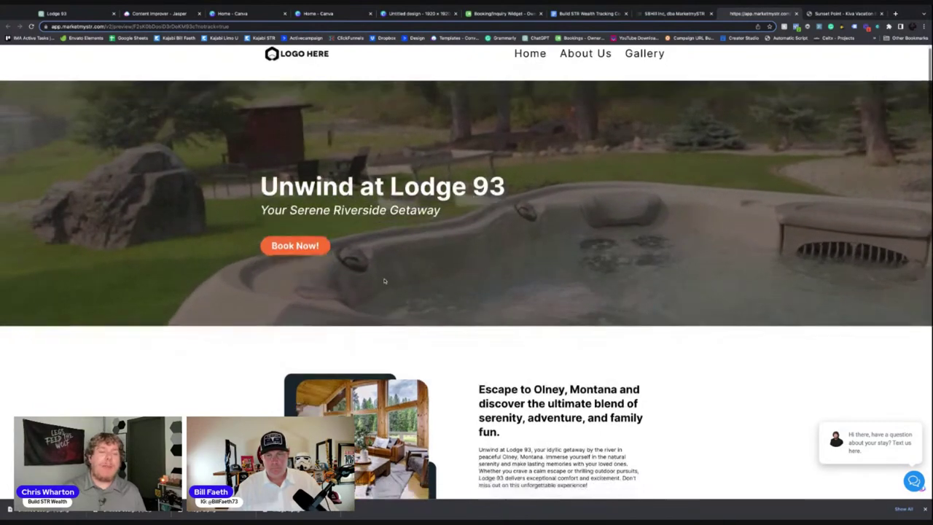
scroll(385, 278, up, 3)
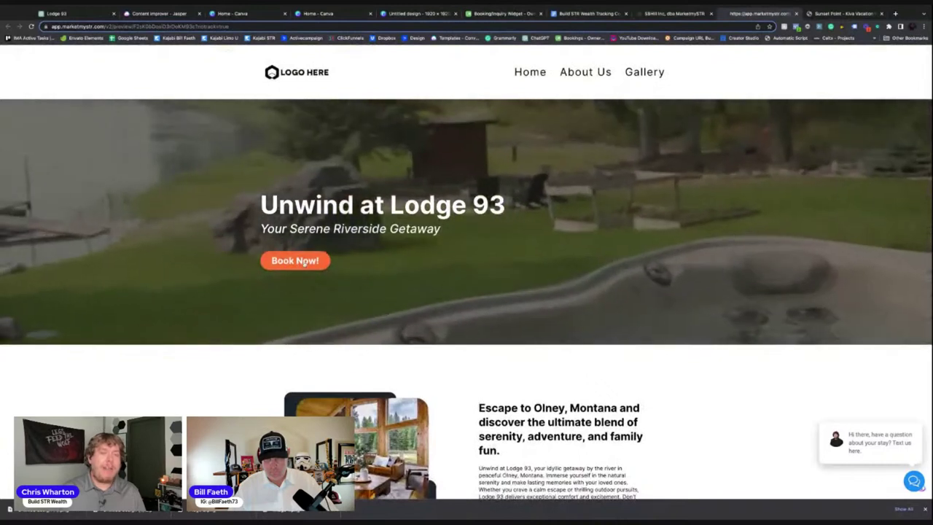
drag(405, 205, 294, 205)
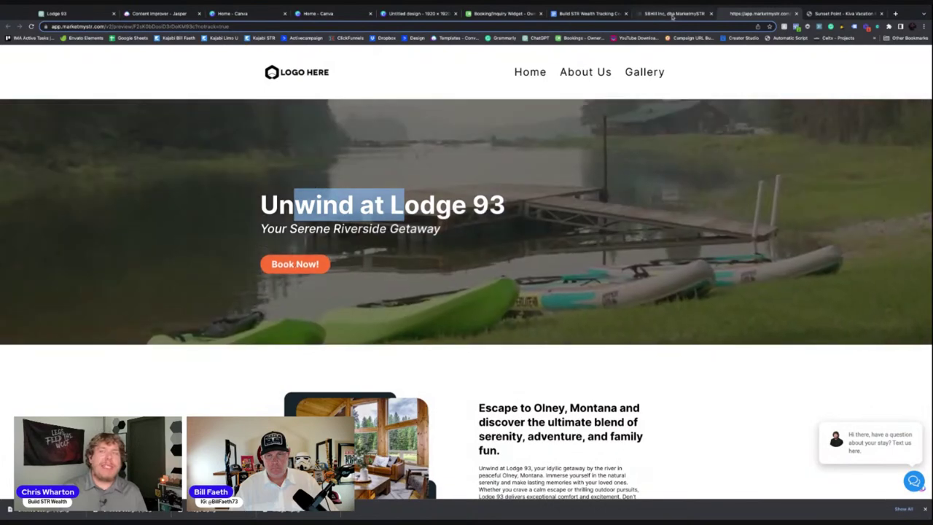
Return to the page builder and scroll back to the top of the page
key(ctrl+shift+Tab)
scroll(345, 231, up, 5)
scroll(345, 232, up, 15)
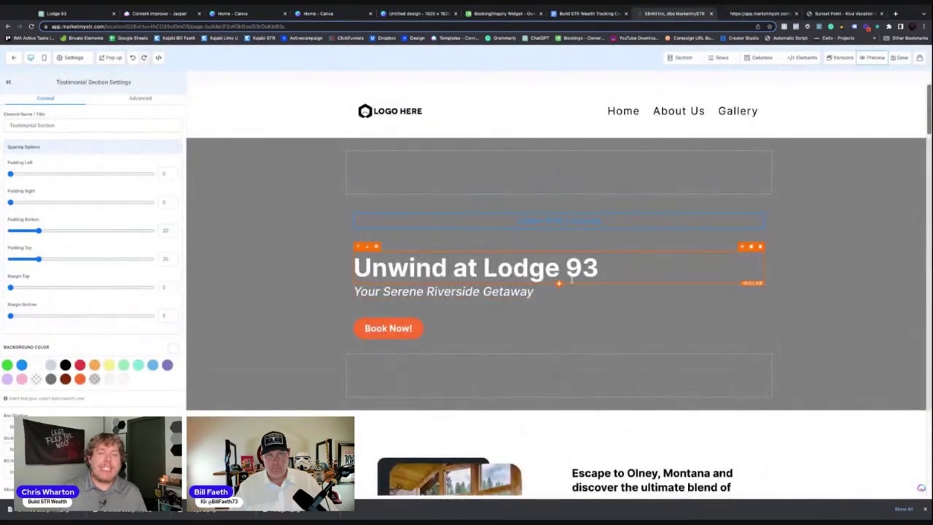
Duplicate the 'Your Serene Riverside Getaway' subtitle, save the page, and check it in preview
click(751, 279)
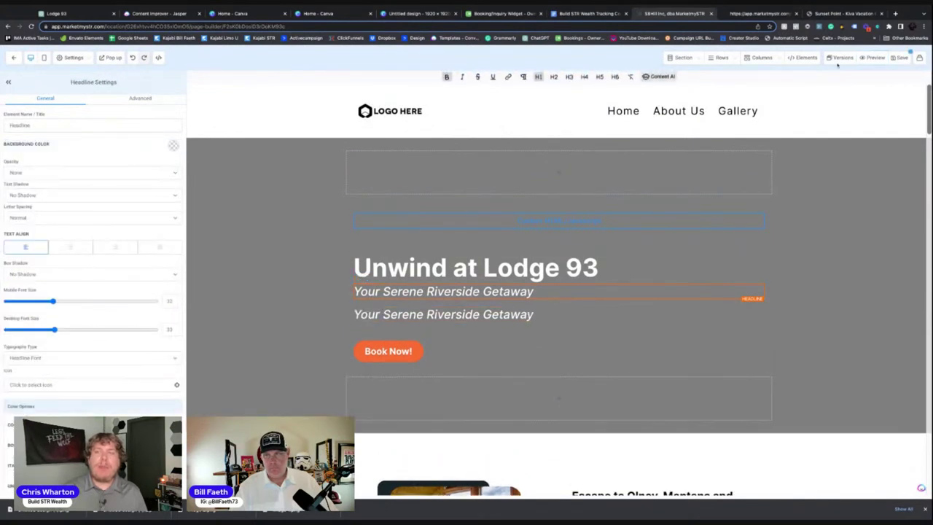
click(898, 59)
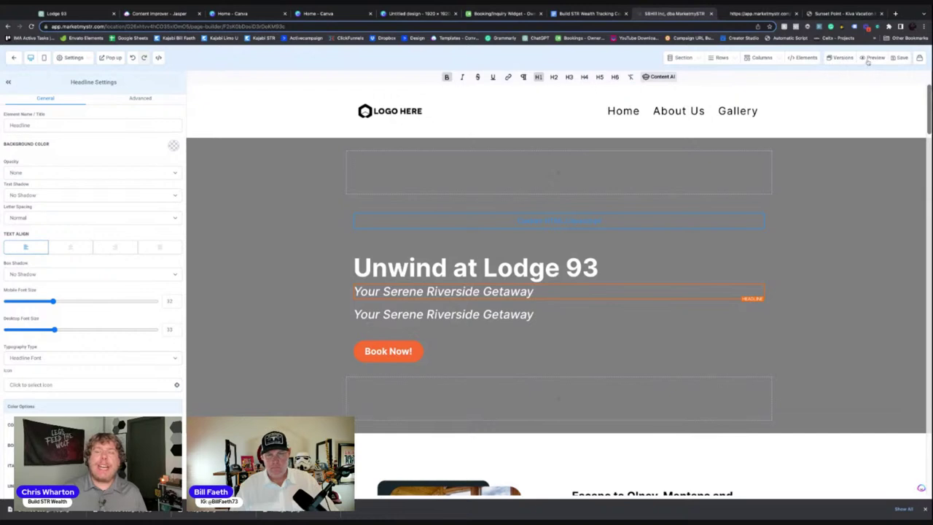
click(867, 58)
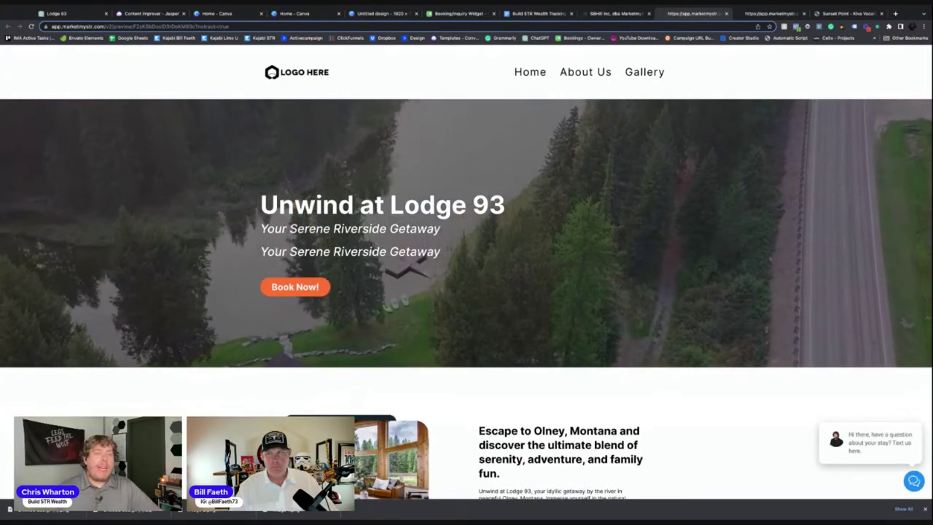
scroll(451, 281, down, 3)
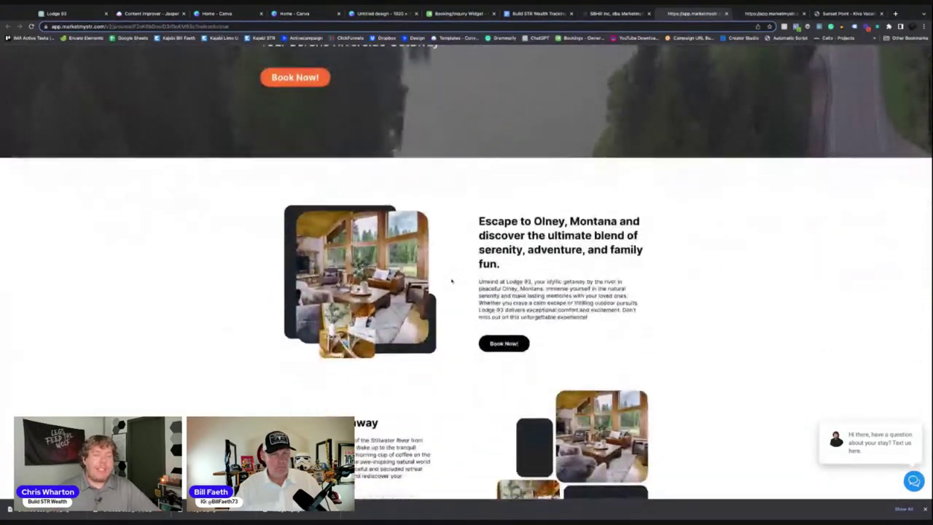
scroll(451, 281, down, 2)
scroll(451, 281, up, 5)
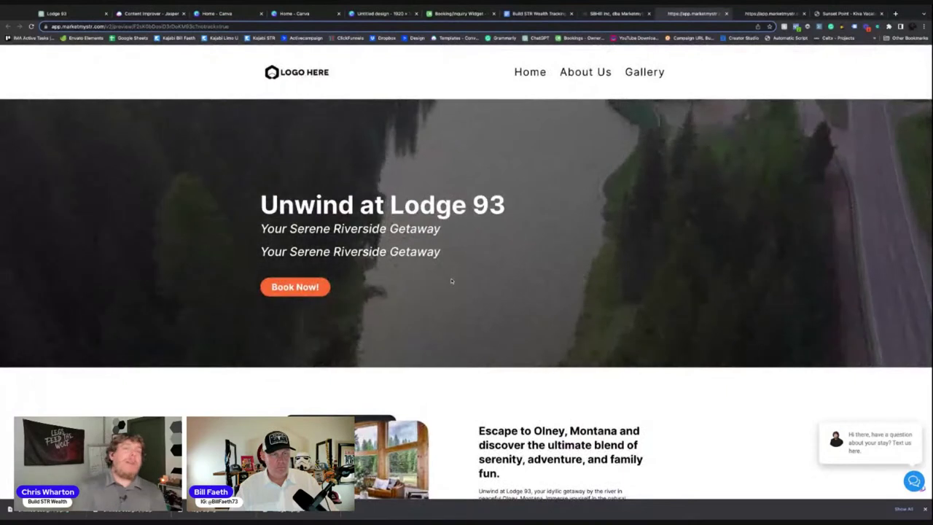
click(601, 14)
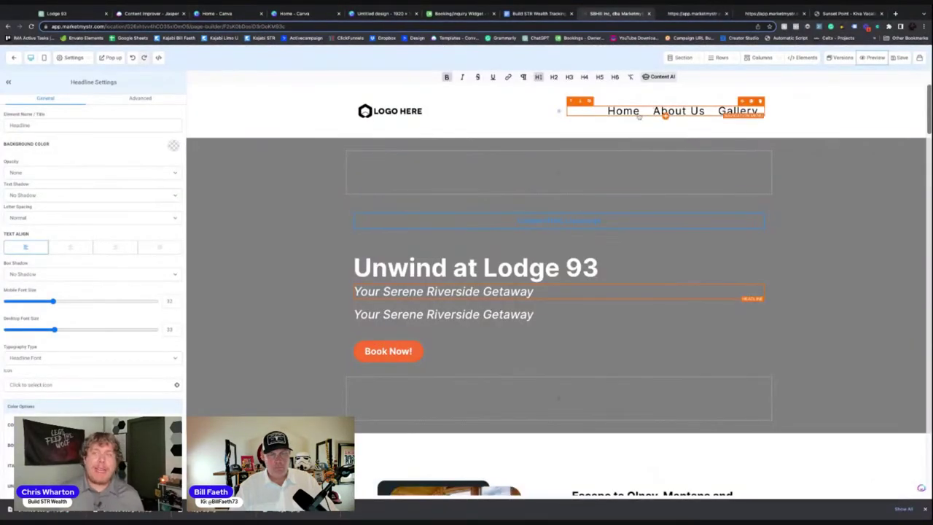
Review the editor canvas, then exit the builder to the Lodge 93 funnel overview
scroll(615, 207, down, 5)
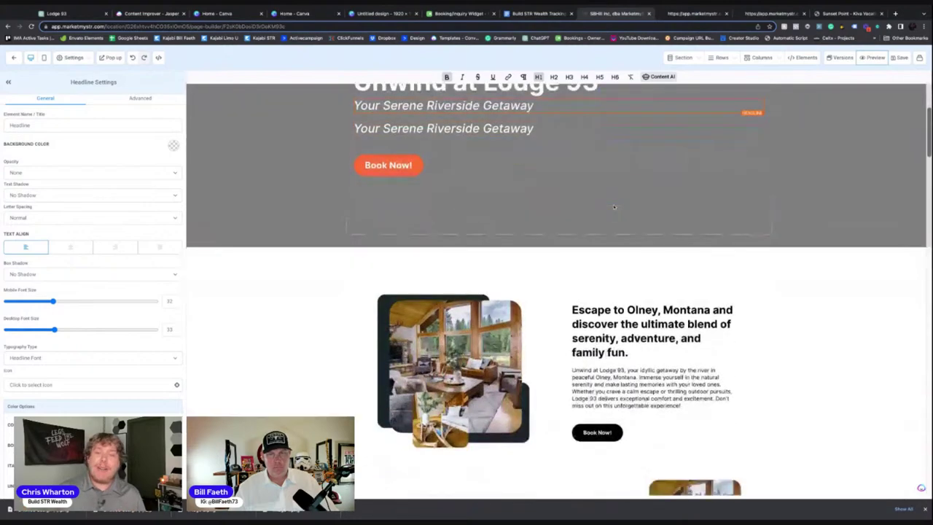
scroll(614, 209, down, 15)
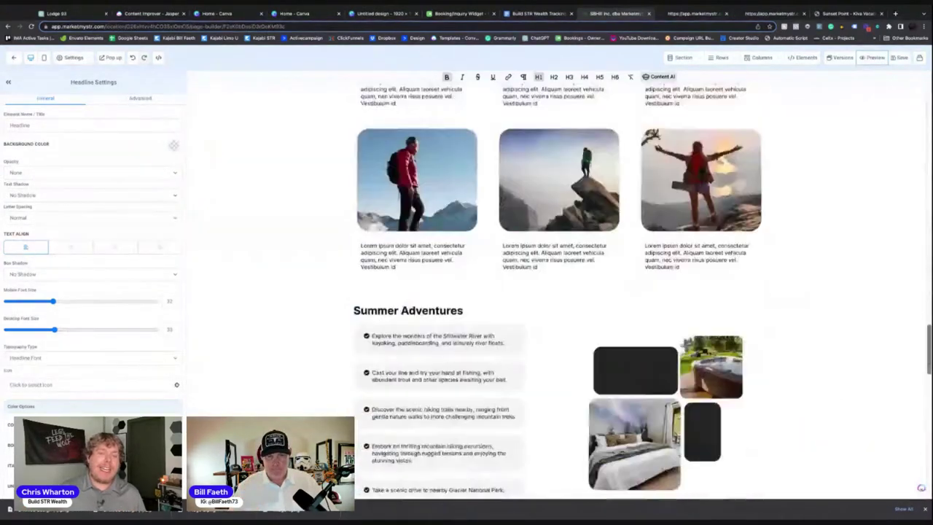
scroll(479, 158, down, 3)
scroll(636, 238, up, 8)
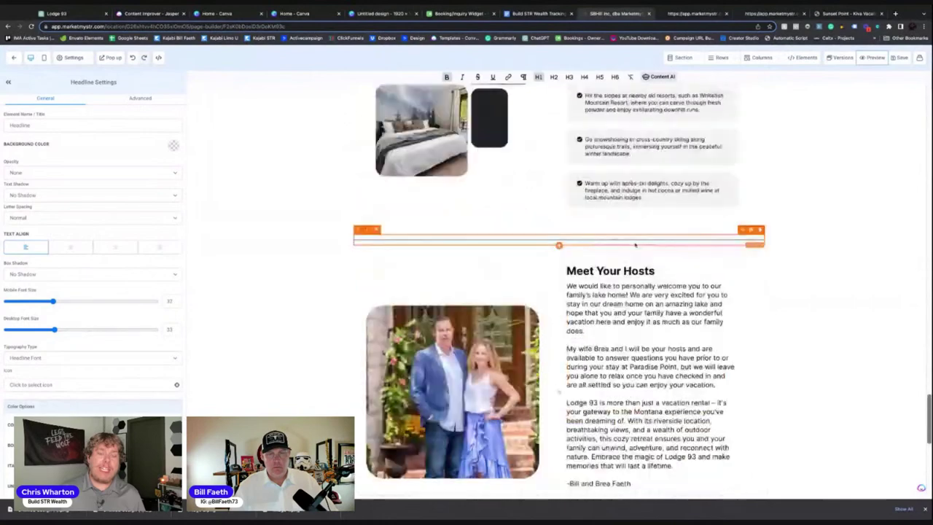
scroll(635, 238, up, 8)
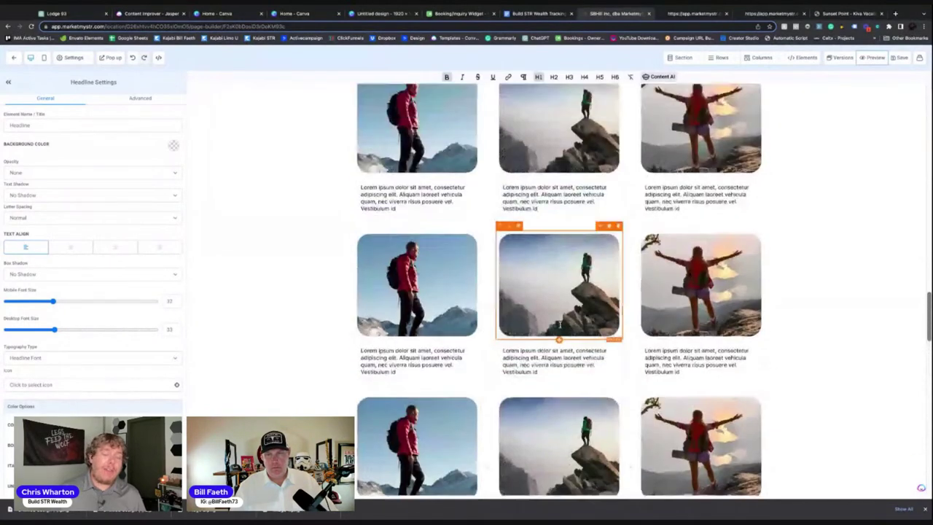
scroll(560, 326, up, 10)
click(13, 58)
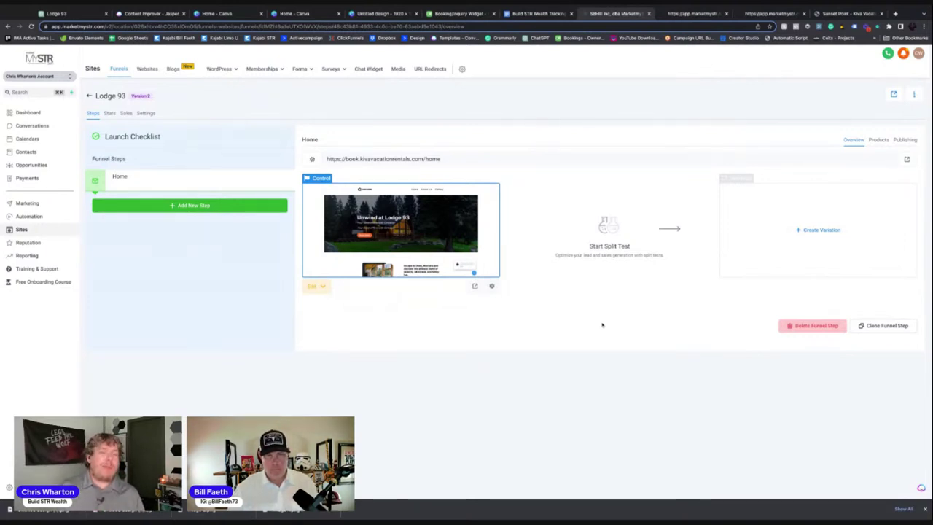
Clone the Home step within the Lodge 93 funnel and rename its page to About Us
click(885, 327)
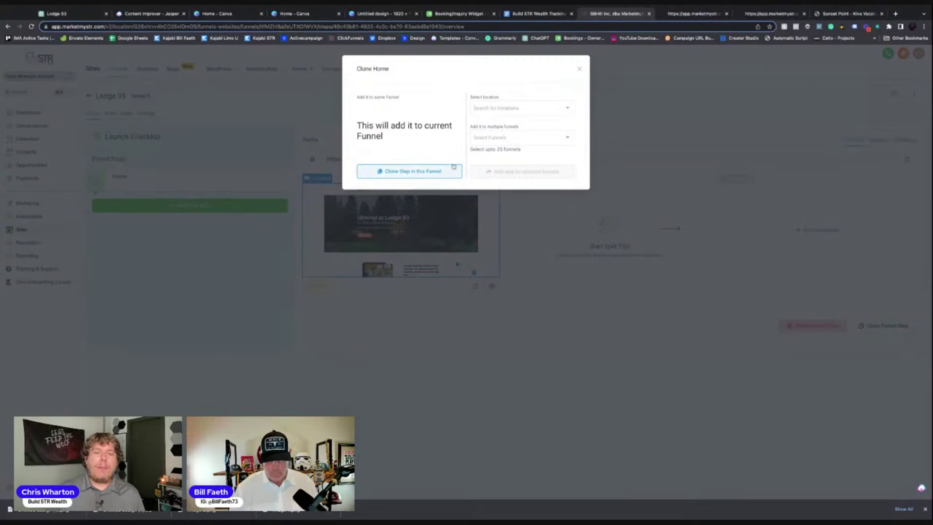
click(504, 107)
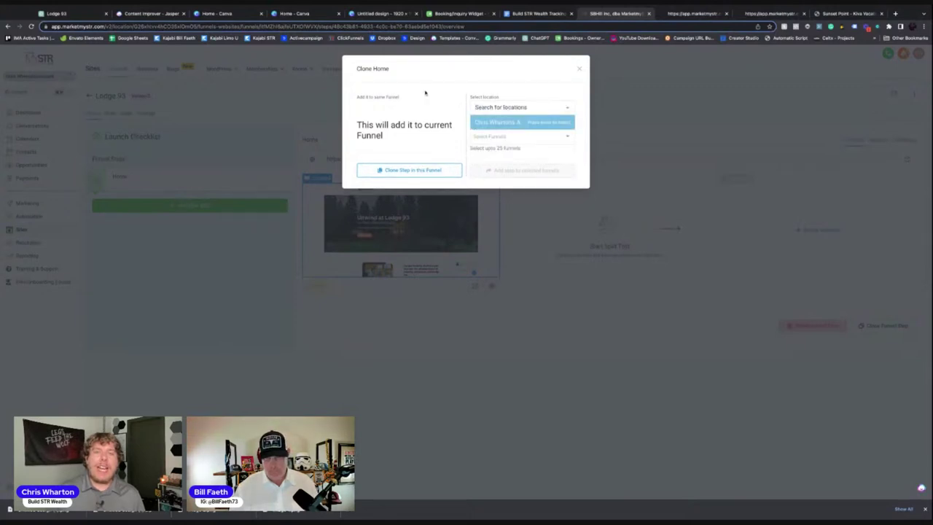
click(411, 172)
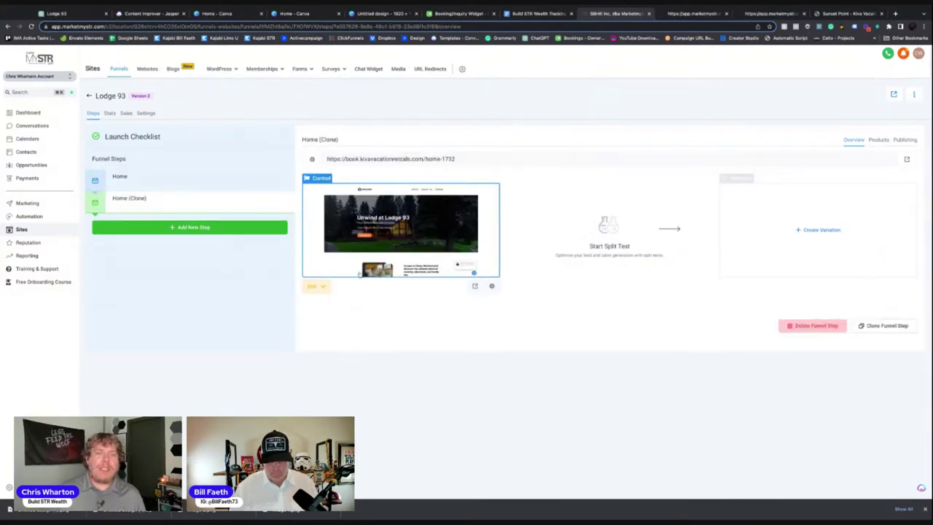
click(492, 286)
triple_click(406, 109)
text(Alt)
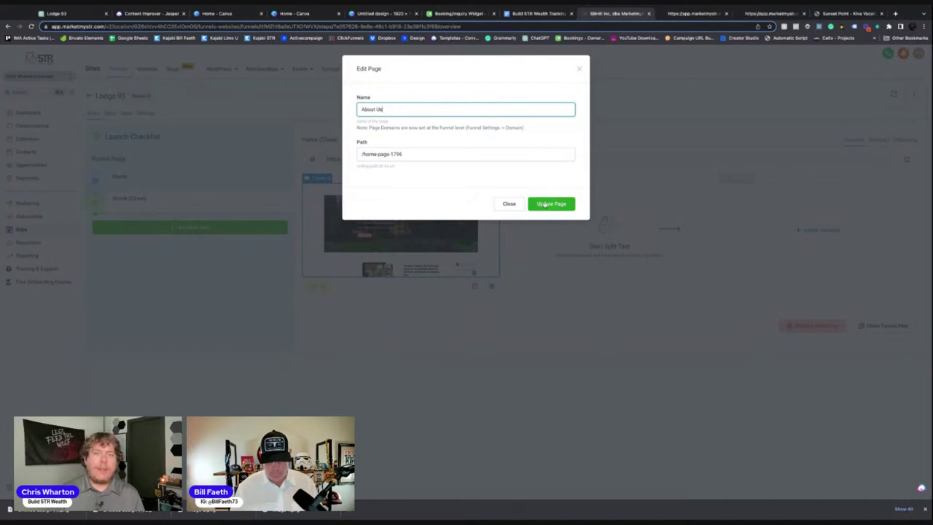
click(543, 205)
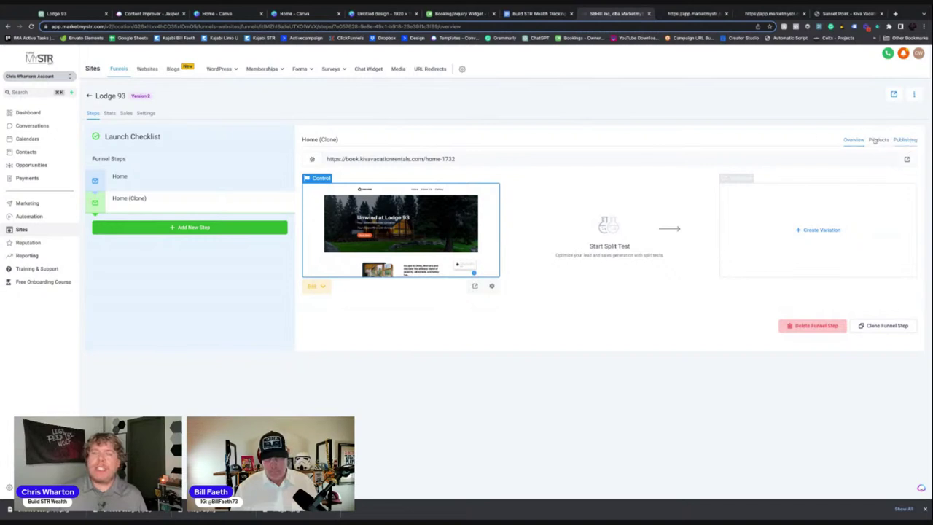
Rename the cloned step to About Us
click(903, 140)
drag(570, 173, 497, 173)
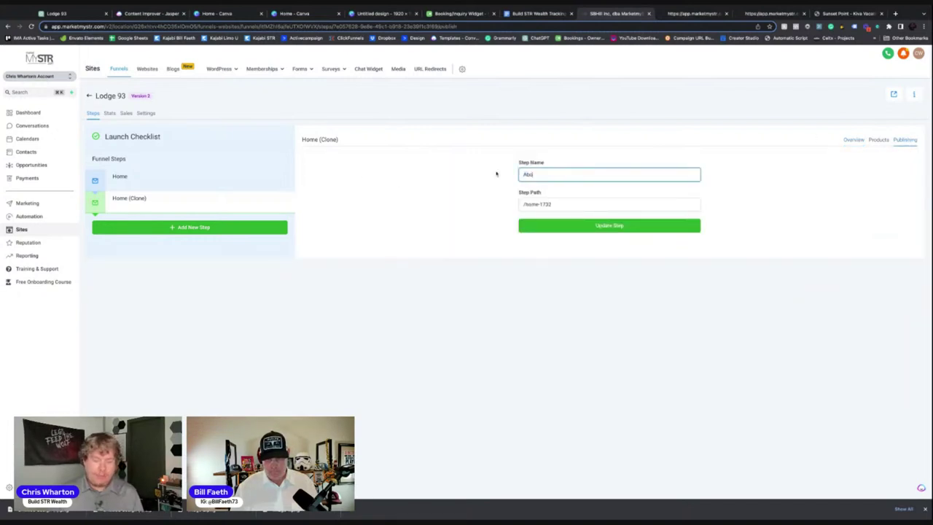
click(586, 226)
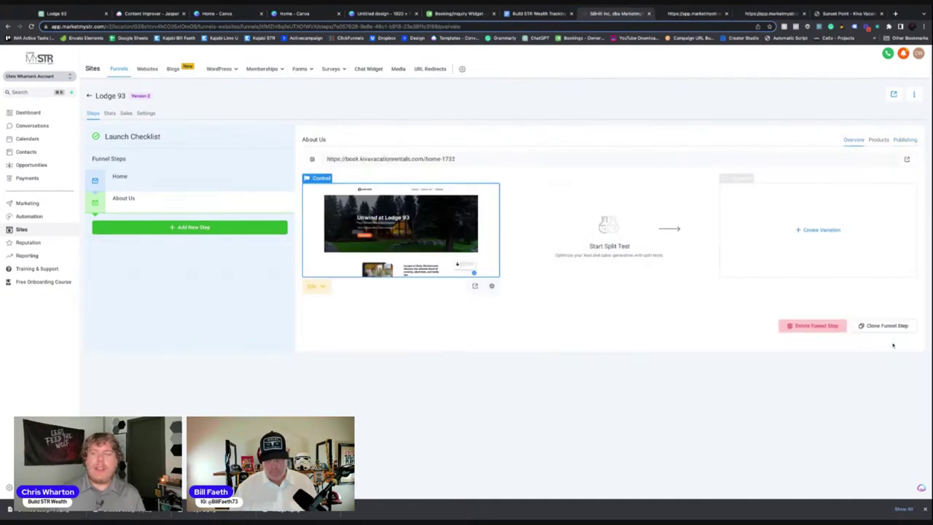
Clone the About Us step into this funnel and name the copy Gallery
click(886, 328)
click(413, 171)
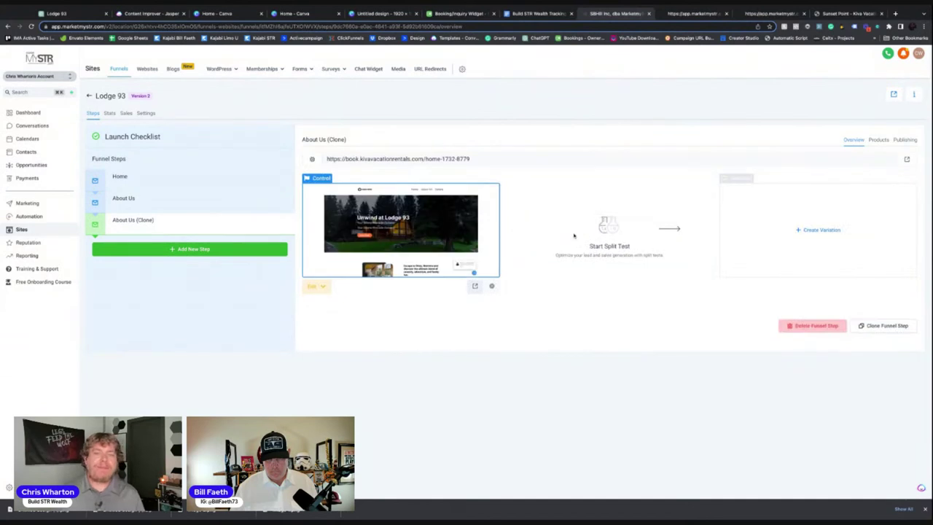
click(897, 140)
drag(580, 175, 506, 173)
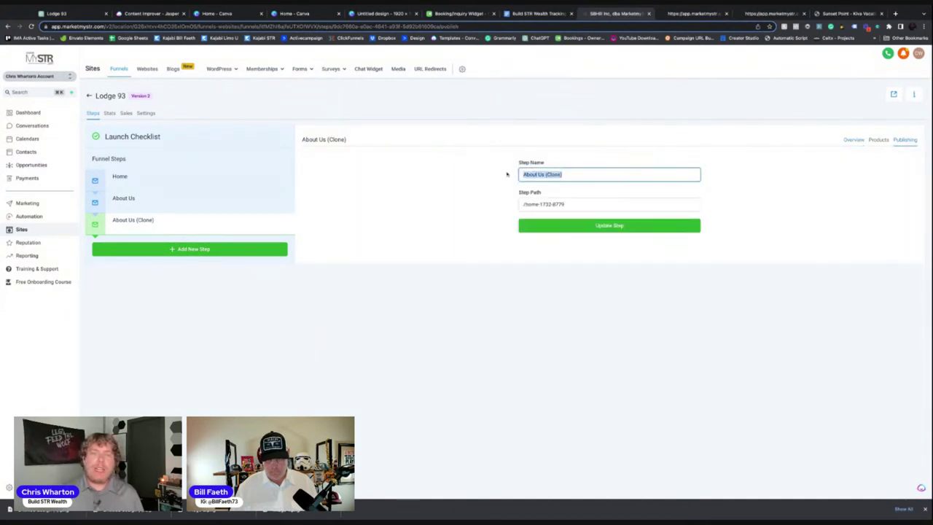
text(Gallery)
click(609, 225)
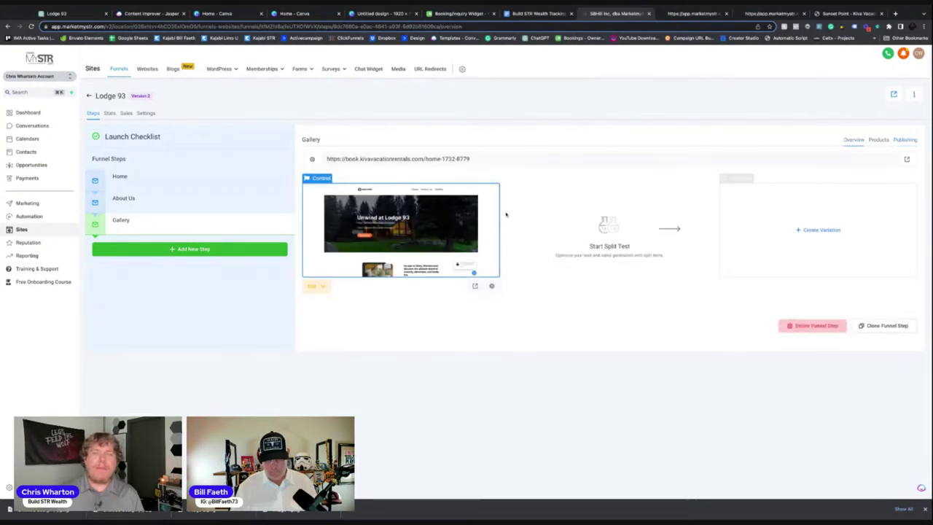
Open the About Us step's page in the page builder
click(244, 207)
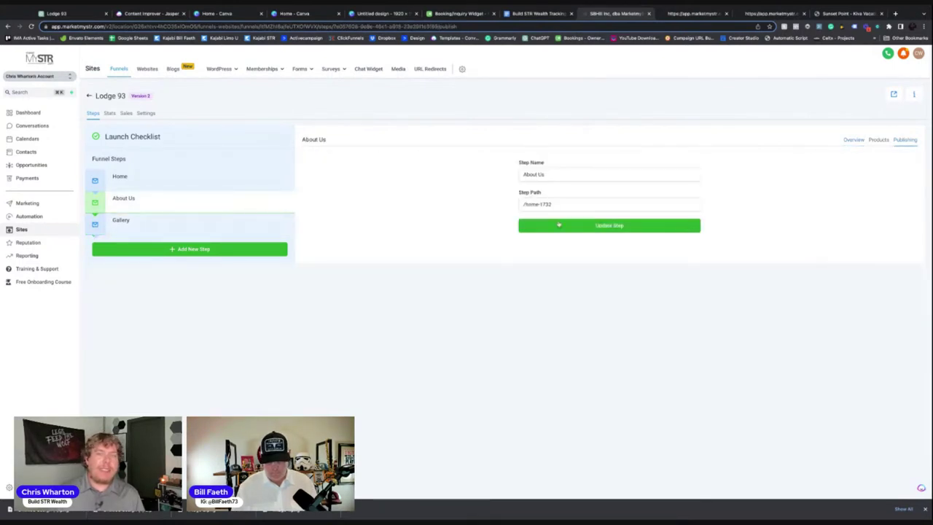
click(853, 139)
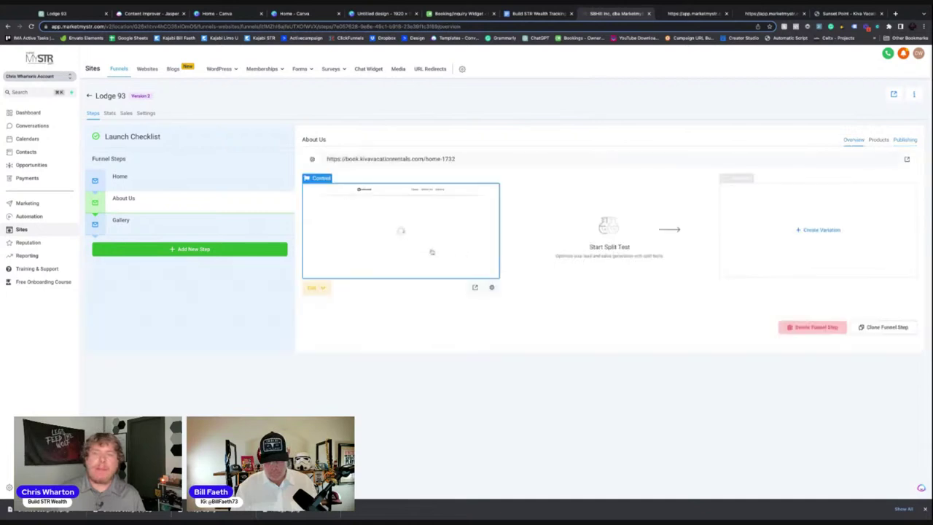
click(312, 288)
click(329, 305)
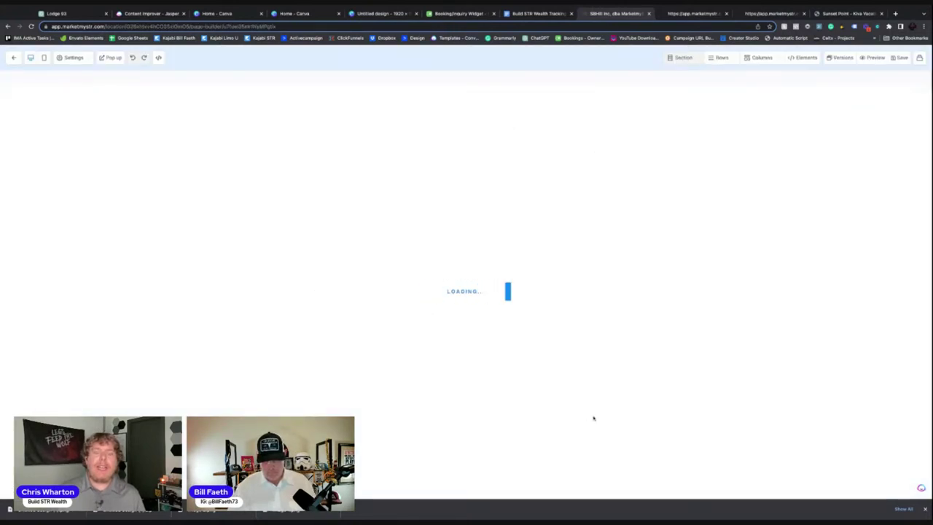
Delete the duplicate subtitle and the Escape to Olney, Unforgettable Experiences and Special Features sections
scroll(723, 338, down, 2)
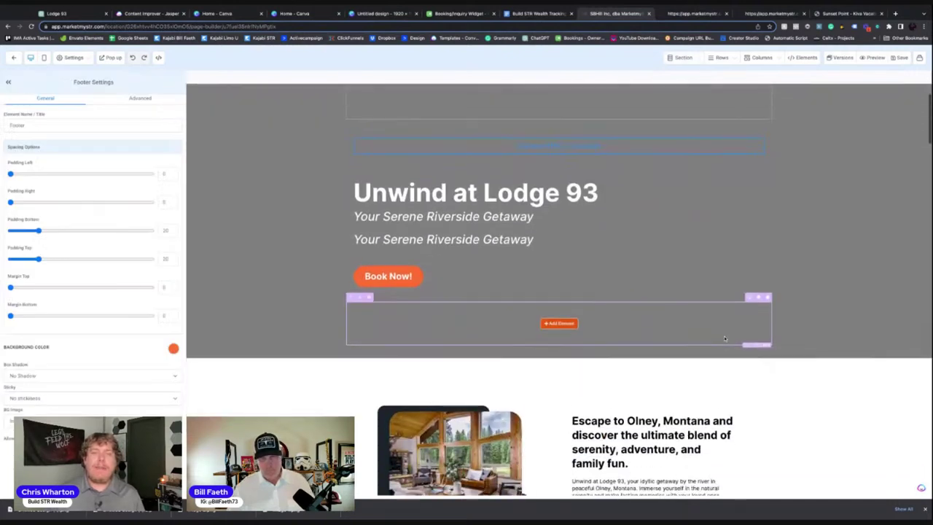
click(762, 217)
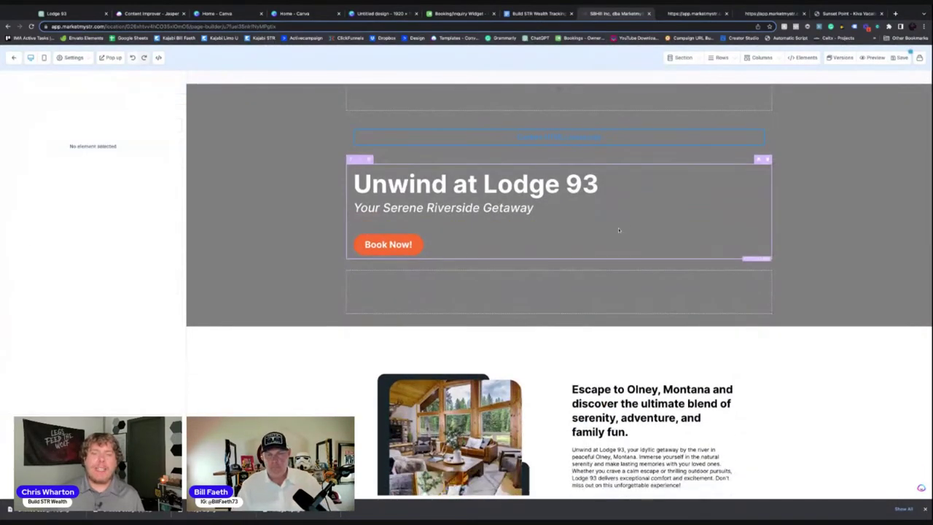
scroll(625, 226, down, 2)
click(926, 260)
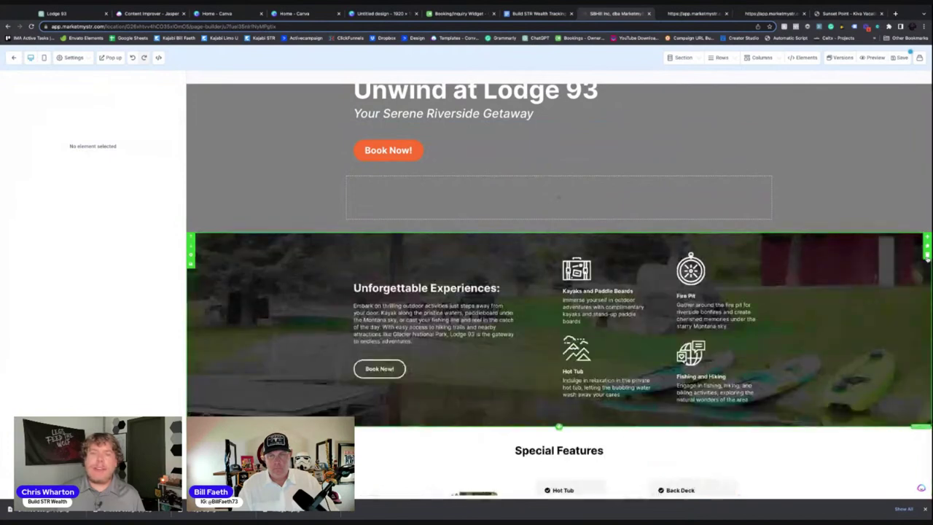
click(927, 260)
click(927, 260)
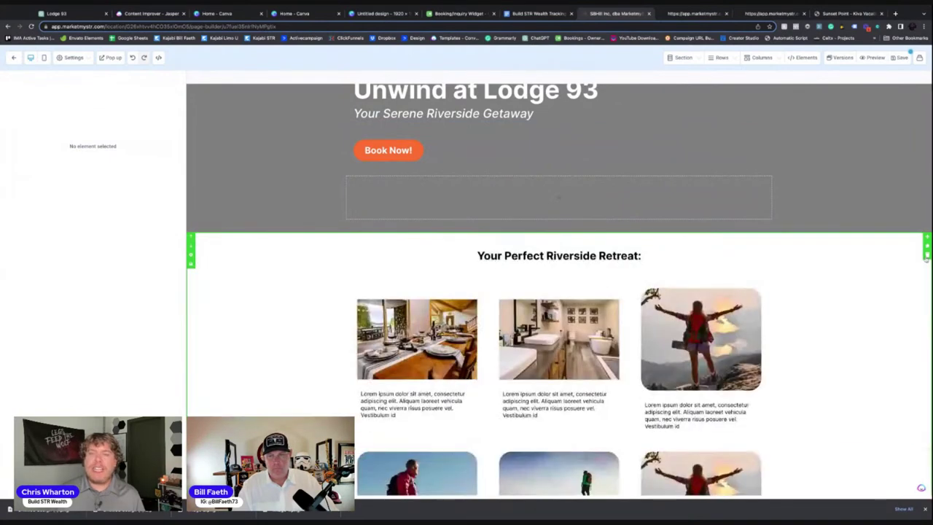
Remove the Summer Adventures and Winter Escapes rows so the hero leads into Meet Your Hosts
scroll(843, 300, down, 6)
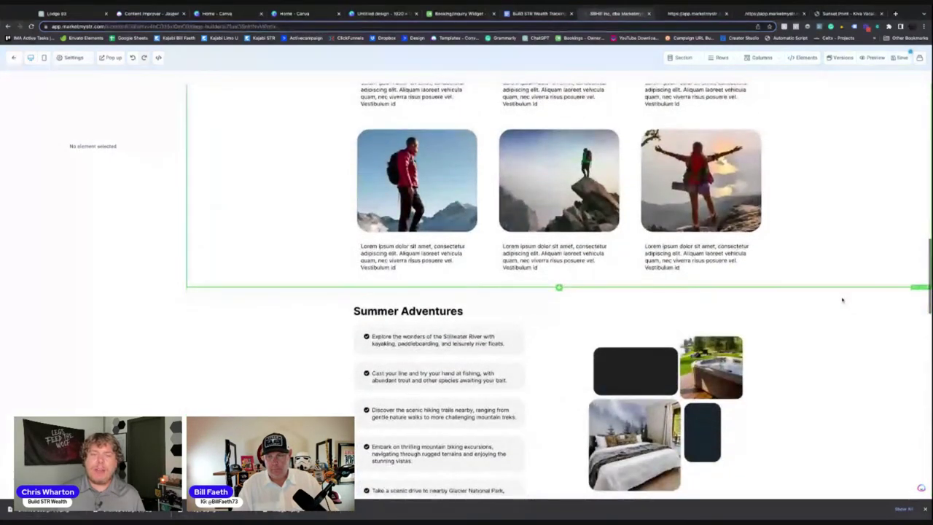
scroll(844, 299, down, 5)
scroll(844, 300, up, 7)
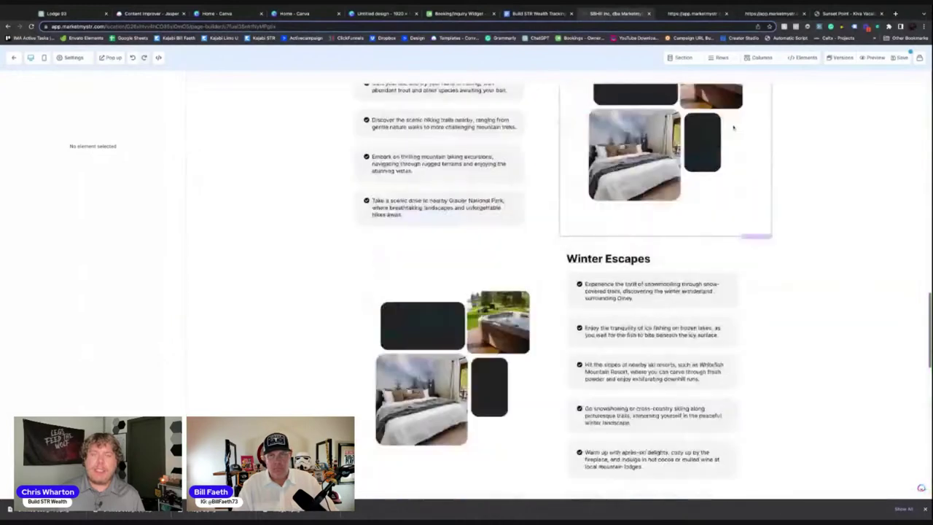
scroll(868, 243, up, 10)
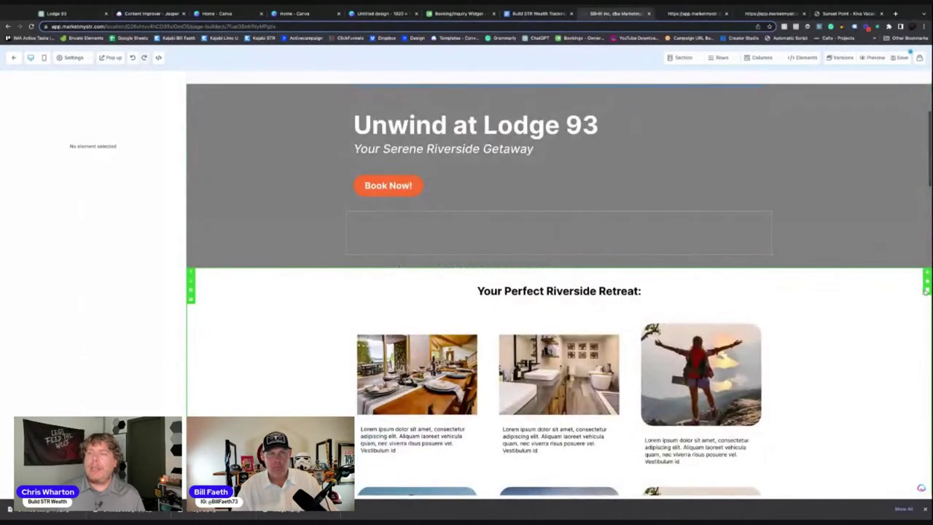
scroll(925, 291, down, 9)
scroll(769, 128, up, 2)
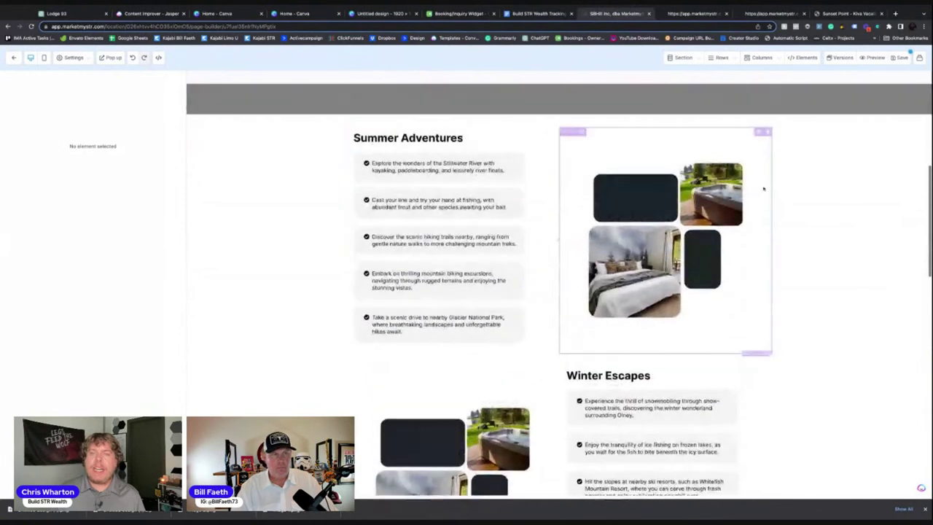
click(769, 123)
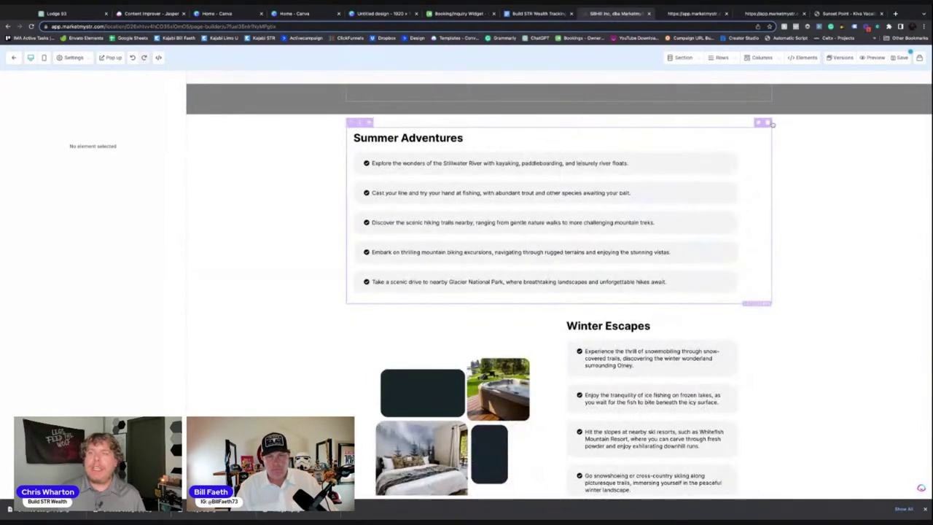
click(768, 123)
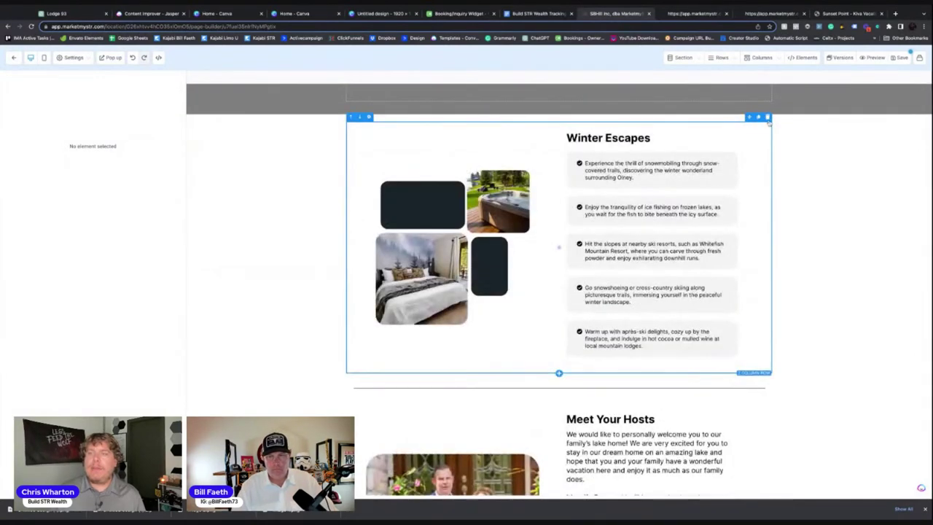
click(768, 123)
click(766, 124)
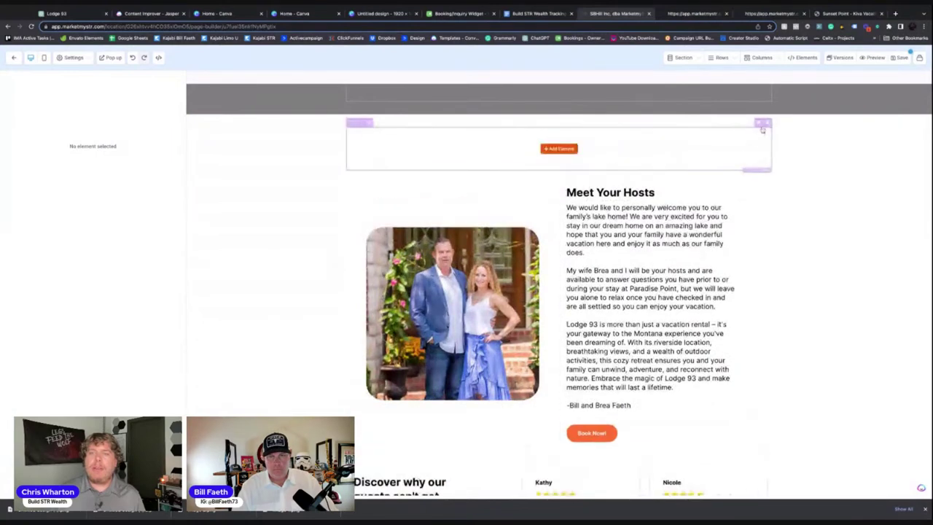
click(766, 124)
Review the trimmed About Us page and save it
scroll(802, 204, down, 3)
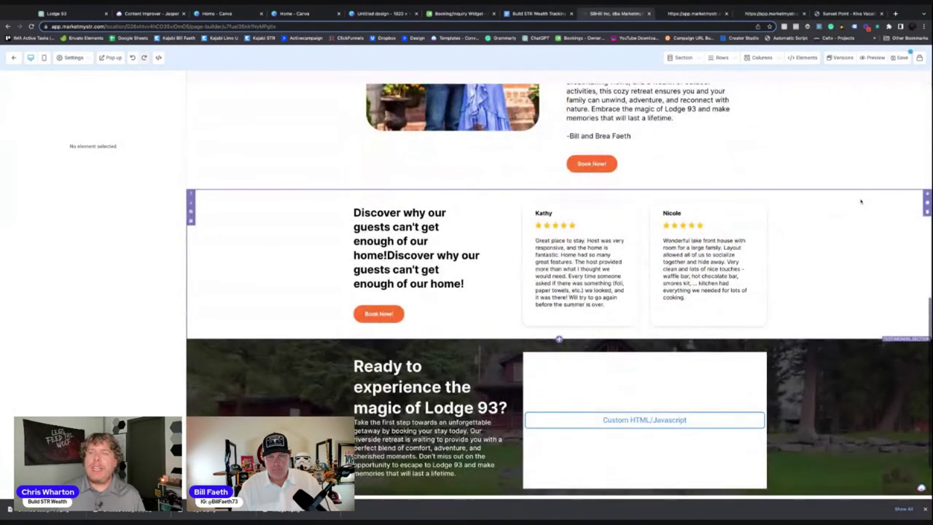
scroll(838, 292, down, 1)
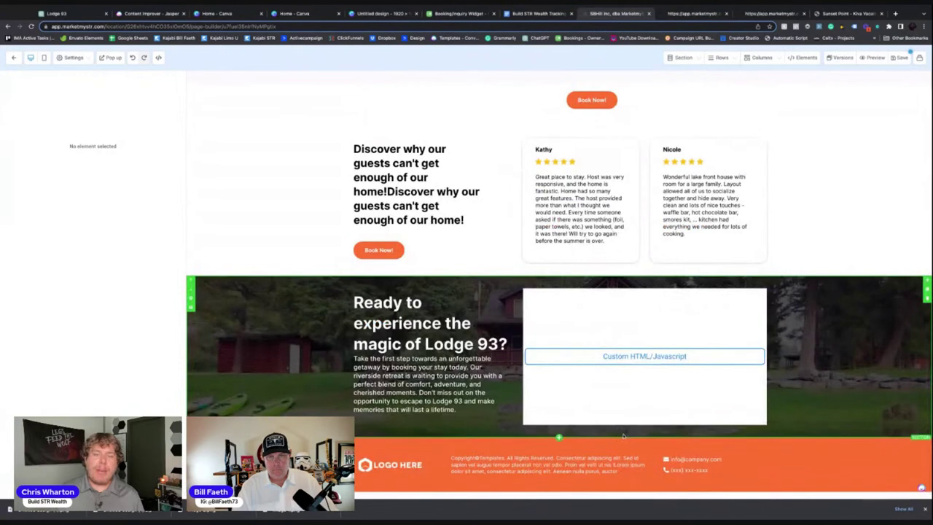
scroll(769, 375, up, 4)
scroll(768, 375, up, 5)
click(902, 59)
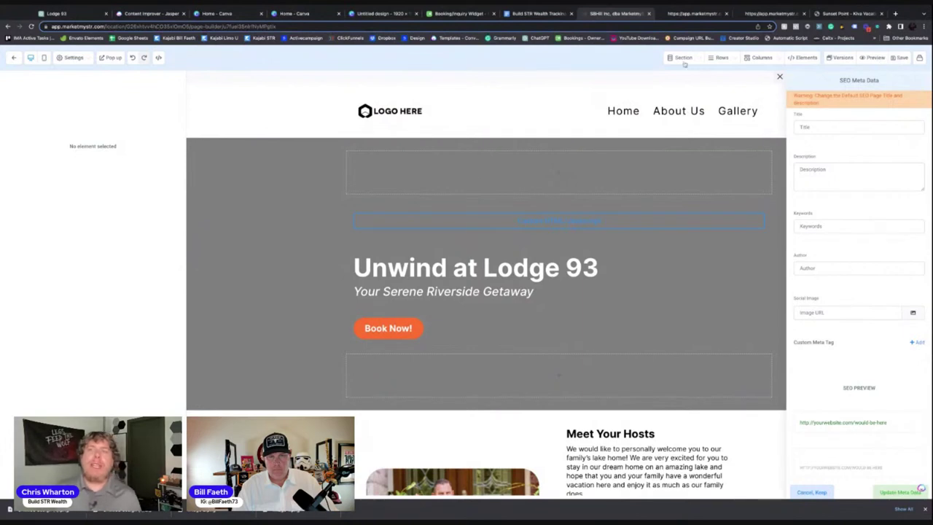
Open the Gallery step's page in the page builder
click(11, 58)
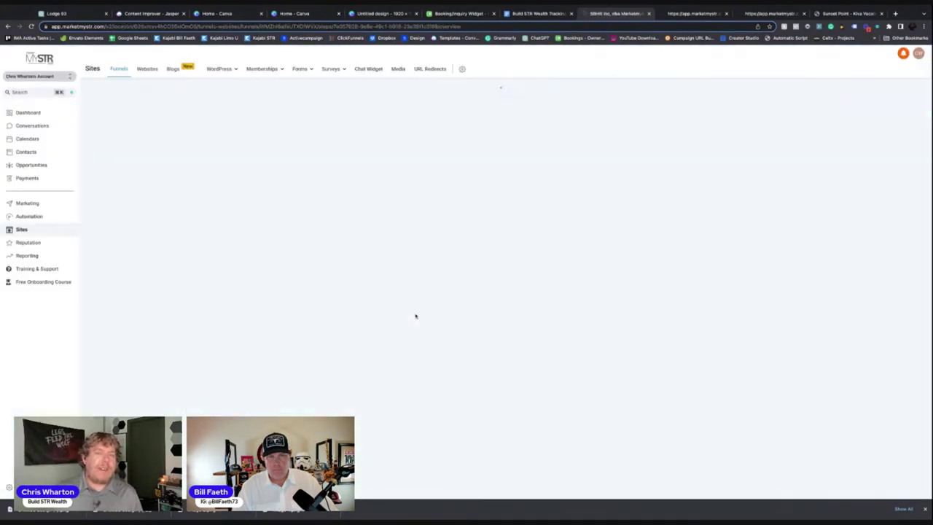
click(148, 221)
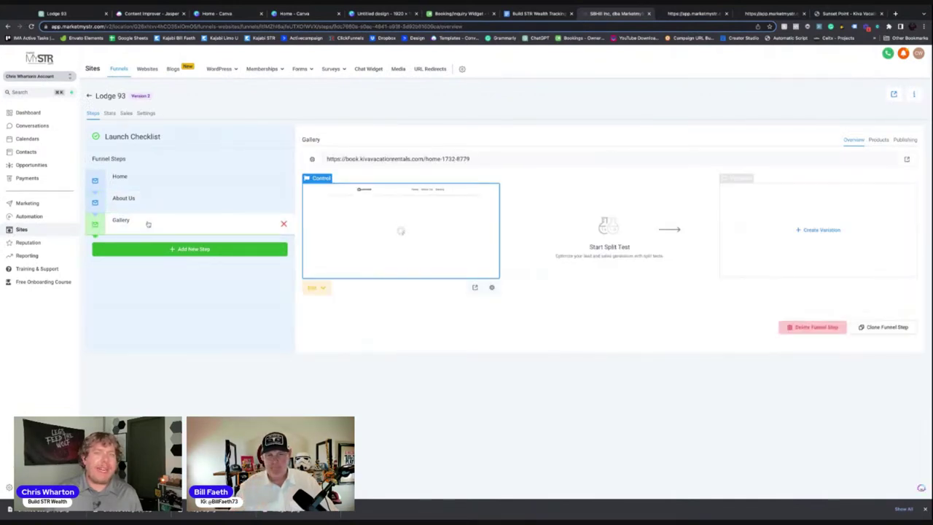
click(309, 289)
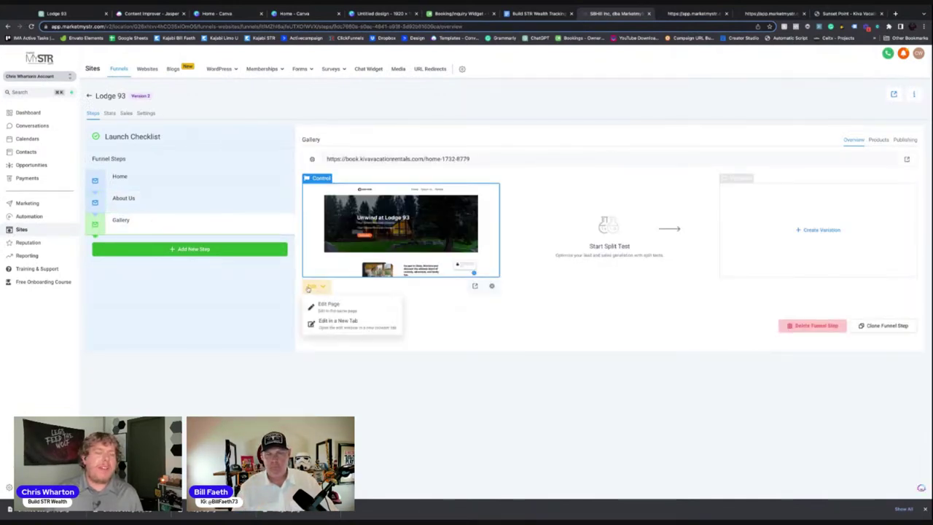
click(339, 307)
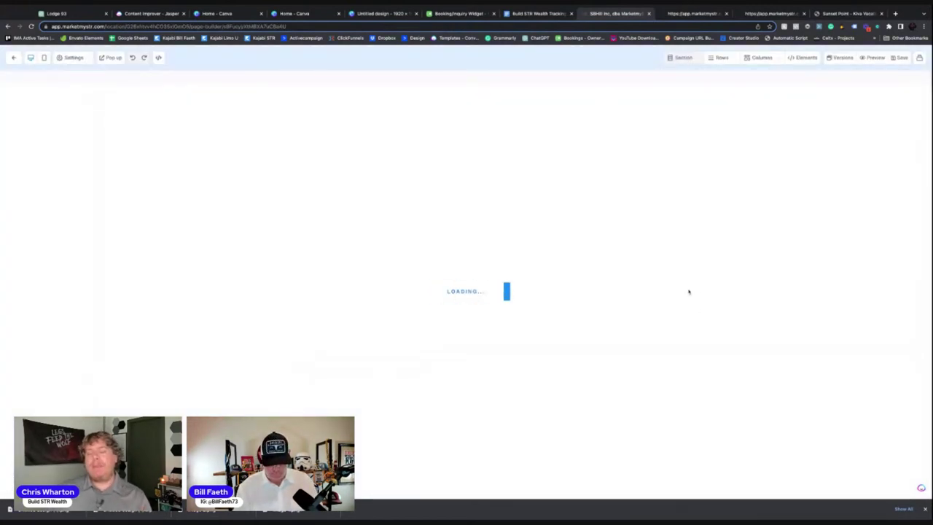
Delete the Escape to Olney, Experiences, Special Features, Summer Adventures and testimonials sections, then save
scroll(708, 287, down, 3)
scroll(707, 287, up, 2)
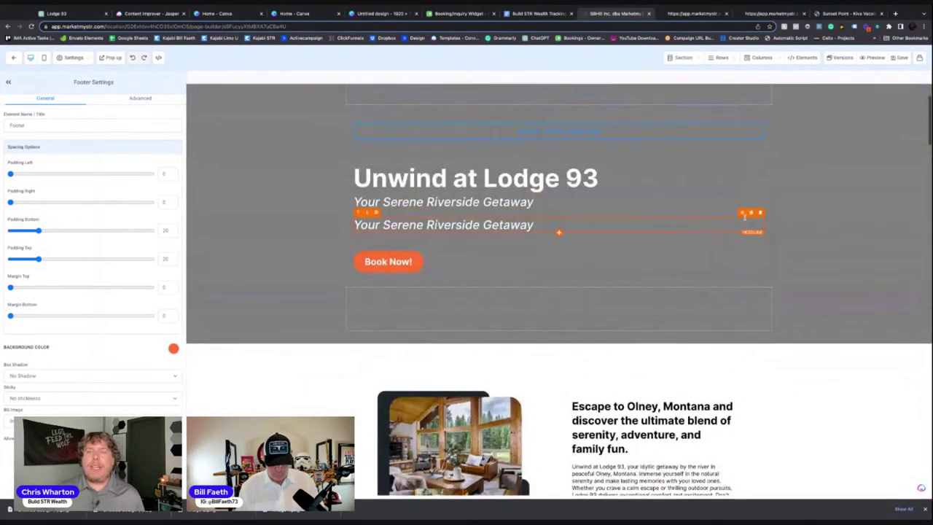
scroll(778, 244, down, 1)
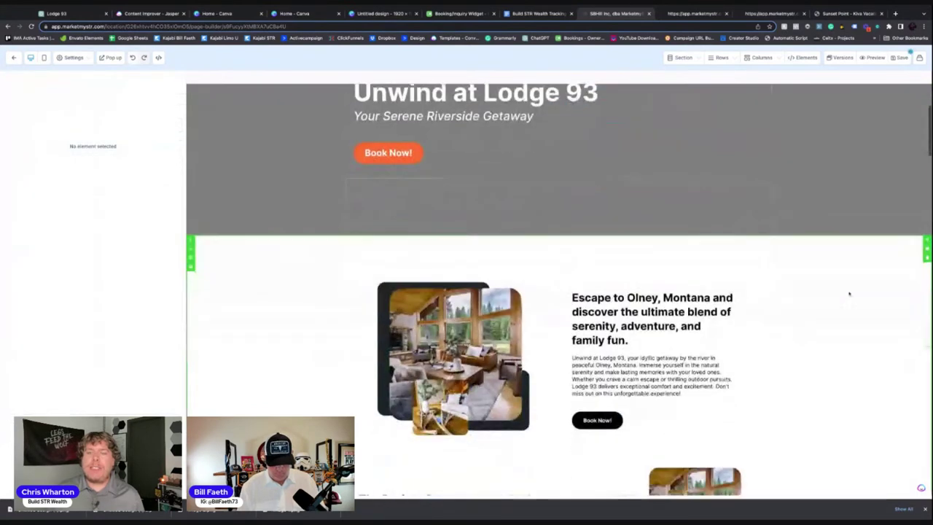
click(927, 260)
click(926, 259)
click(927, 260)
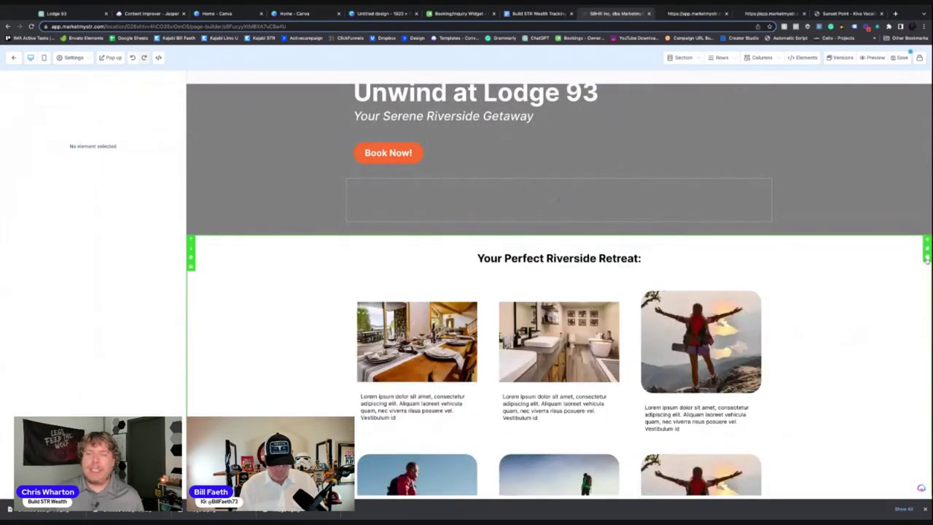
scroll(861, 292, down, 8)
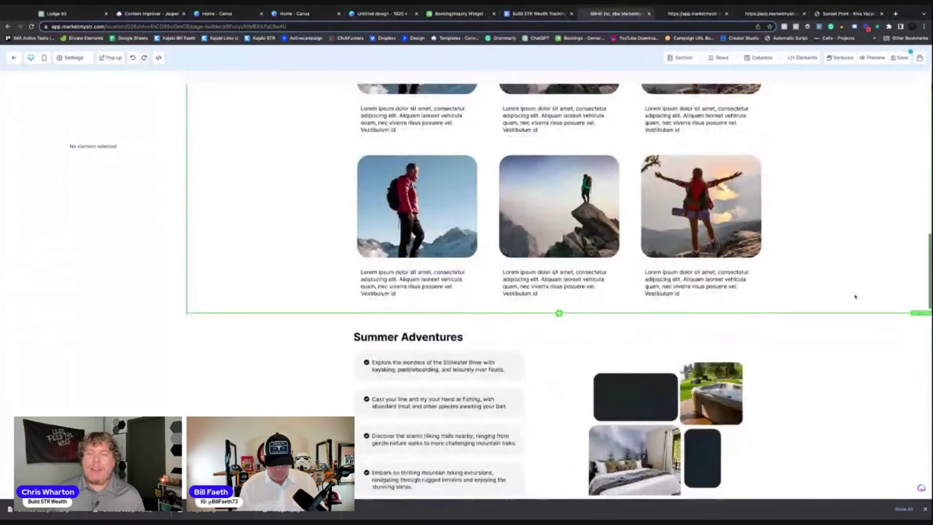
click(927, 280)
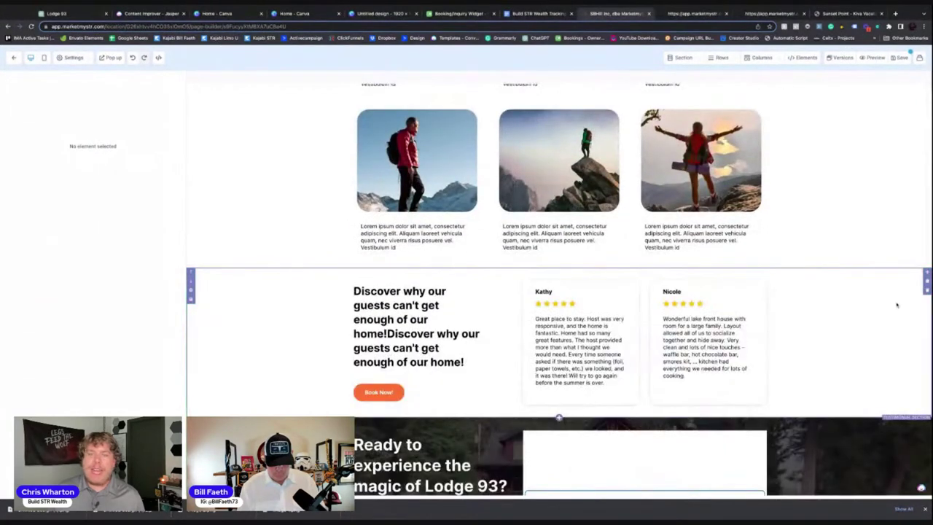
click(926, 289)
scroll(817, 315, up, 5)
scroll(817, 315, up, 3)
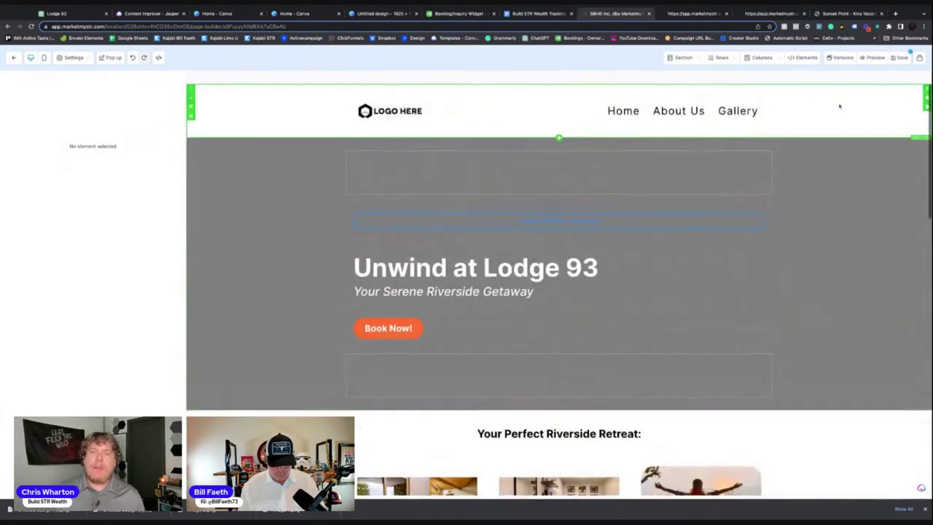
click(900, 59)
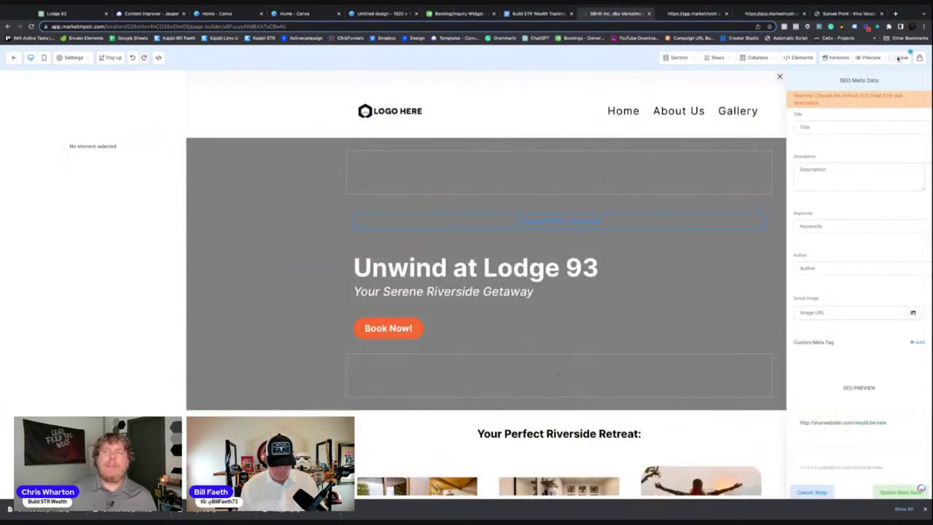
Open the live About Us and Gallery pages in new tabs from their funnel steps
click(13, 59)
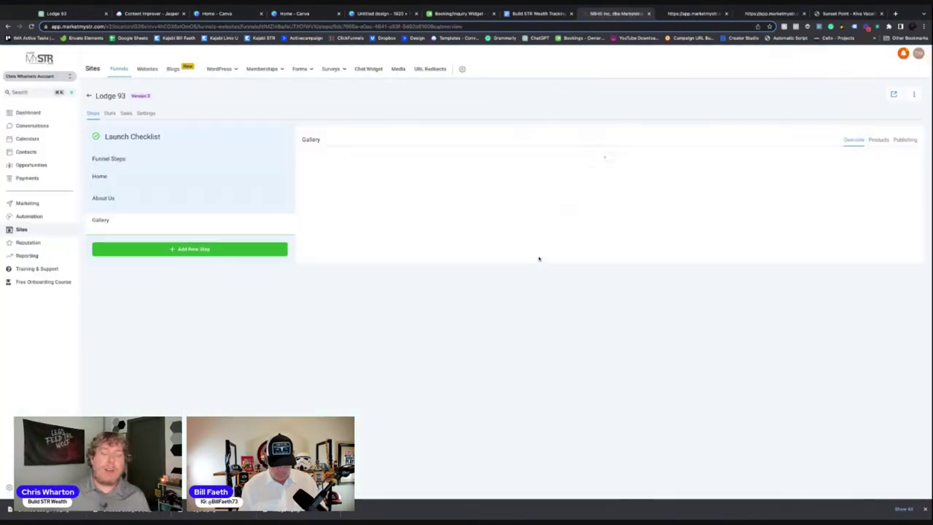
click(168, 200)
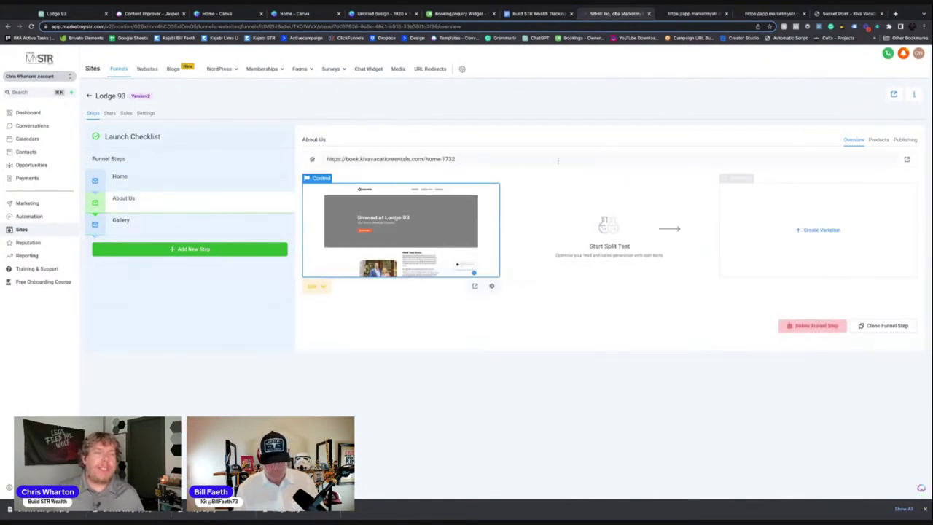
click(904, 161)
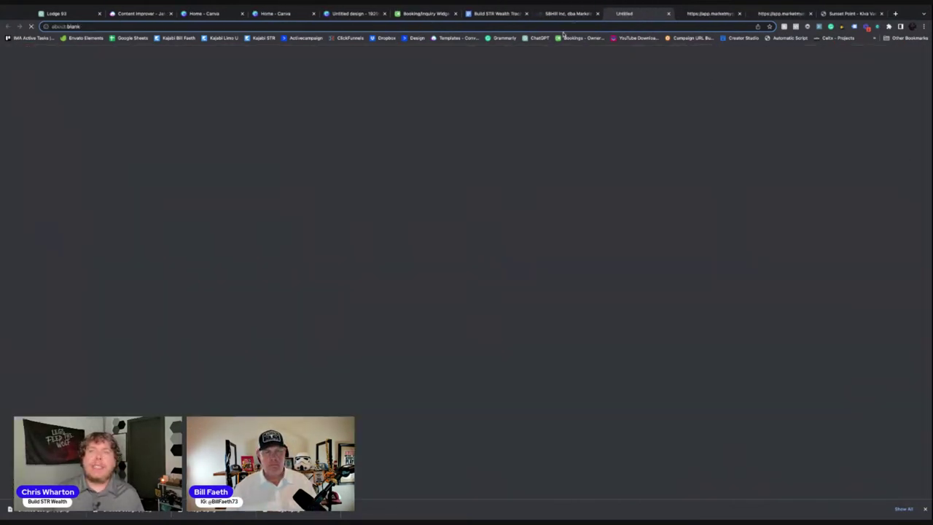
click(568, 13)
click(207, 221)
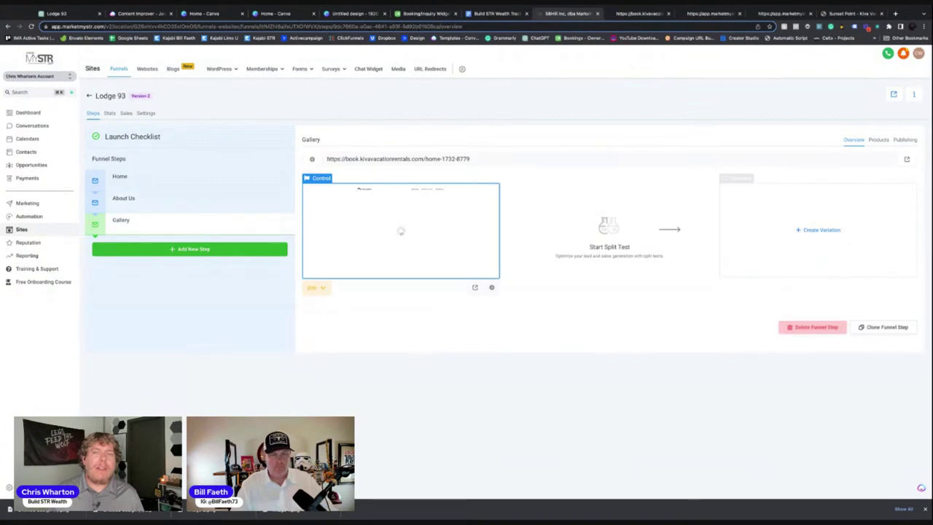
click(906, 159)
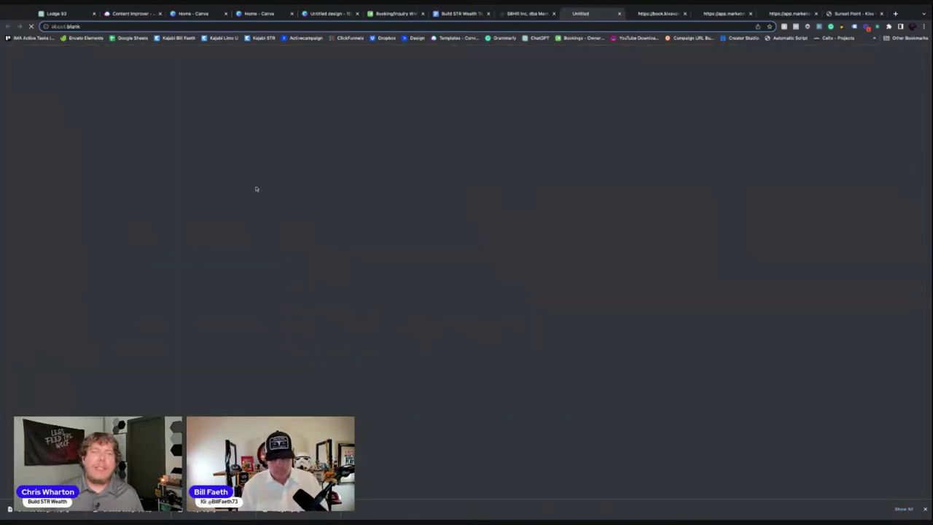
click(504, 14)
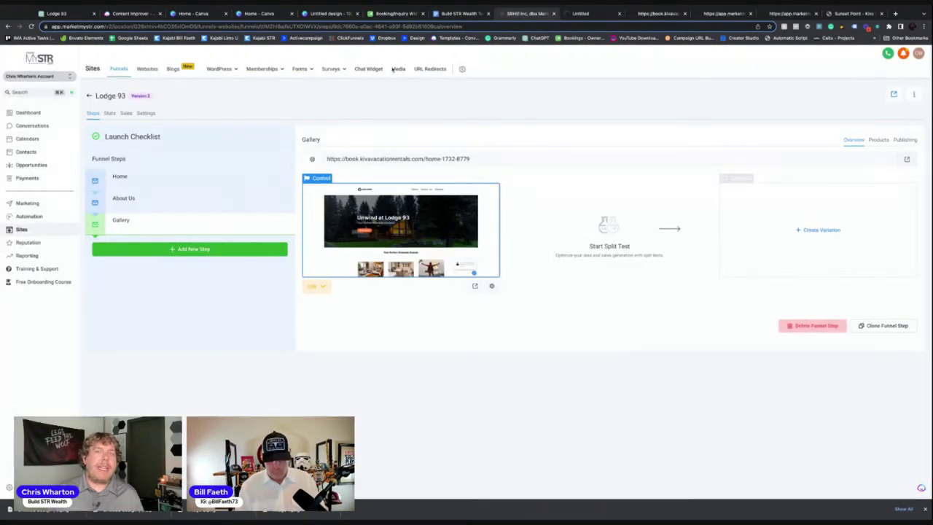
Open the live Home page in a new tab and bring up the Home step's edit options
click(150, 181)
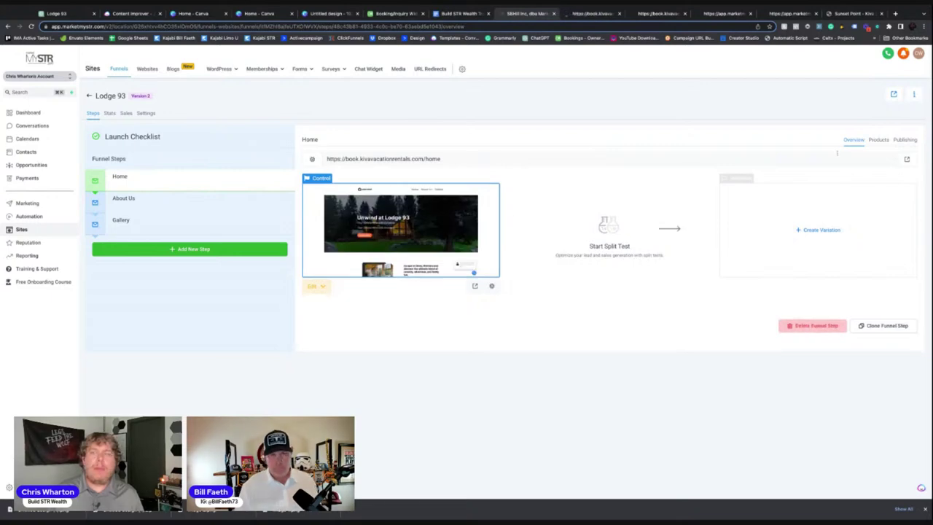
click(904, 160)
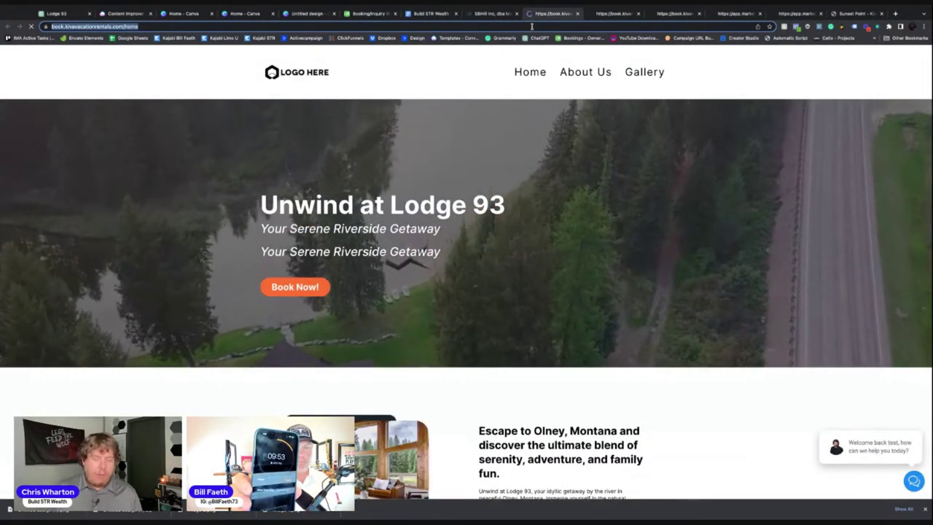
click(498, 14)
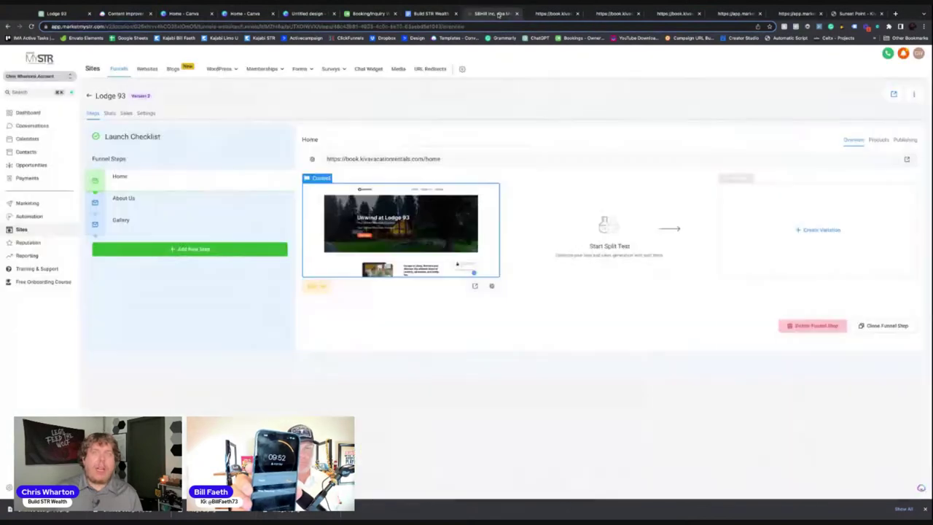
click(313, 287)
In the Home page builder, link the Home menu item to the full page URL, same tab
click(328, 305)
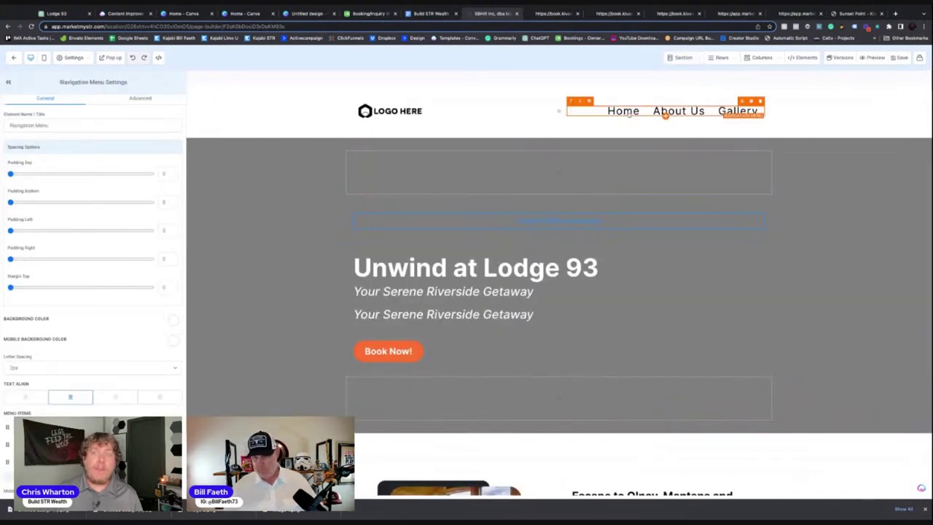
click(167, 428)
click(439, 290)
text(https://book.kiwivacationrentals.com/home)
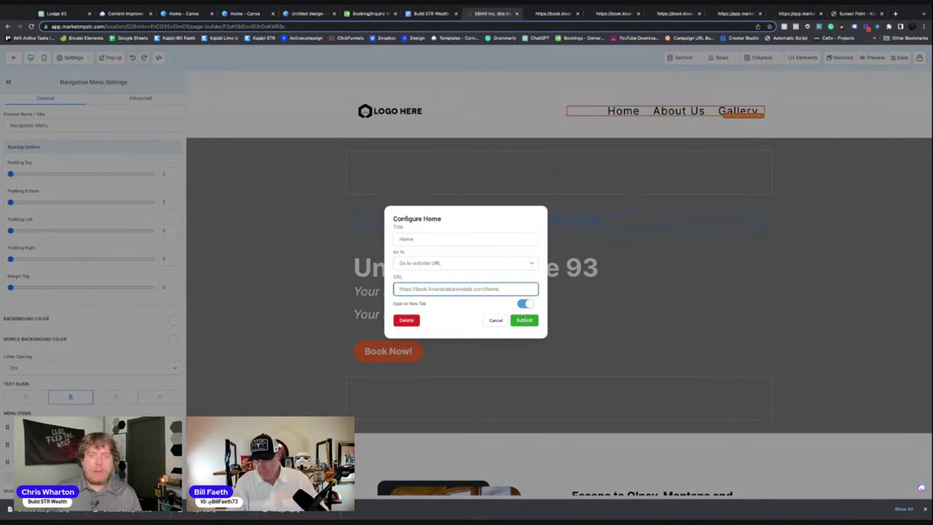
click(525, 305)
click(527, 320)
Link the Gallery menu item to the live Gallery page's copied URL
click(559, 13)
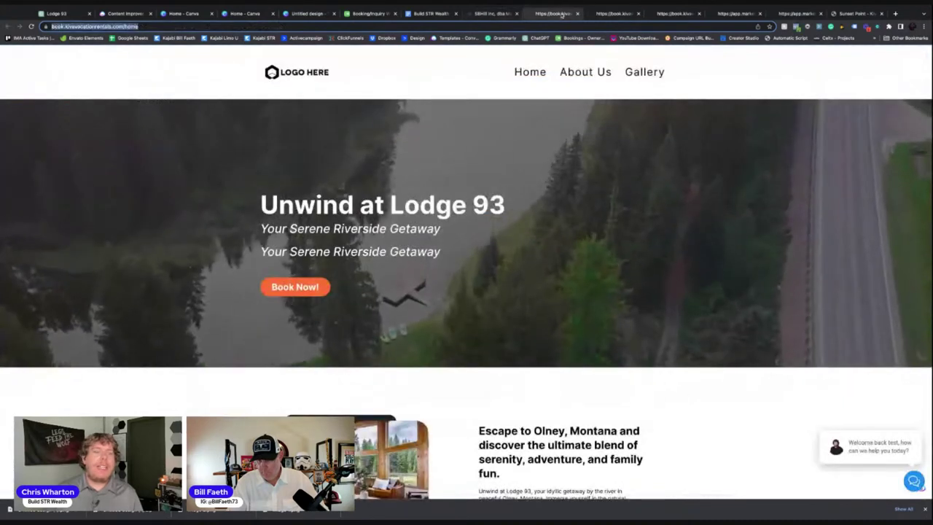
key(ctrl+Tab)
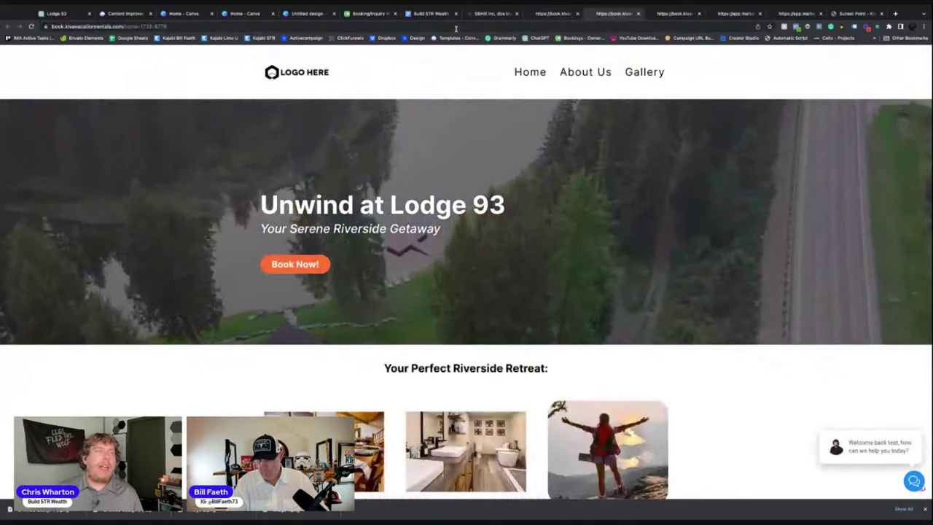
click(514, 26)
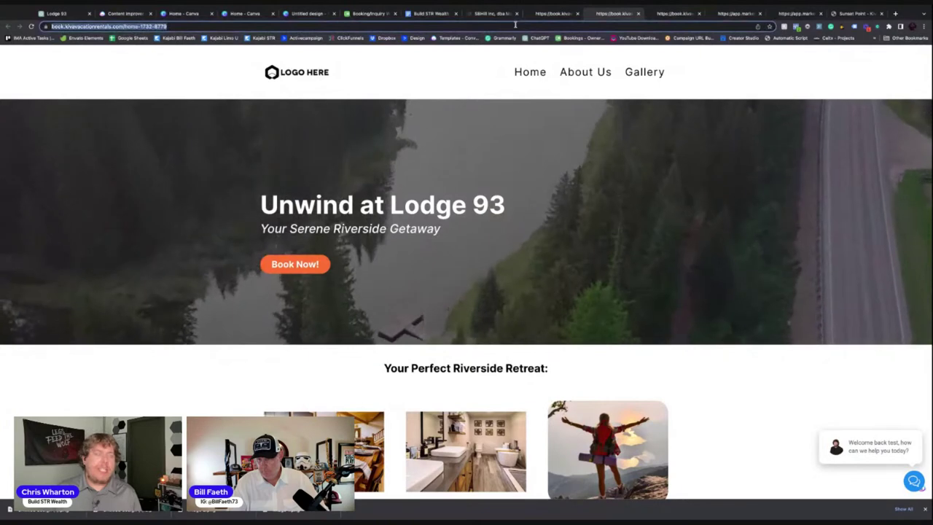
click(493, 13)
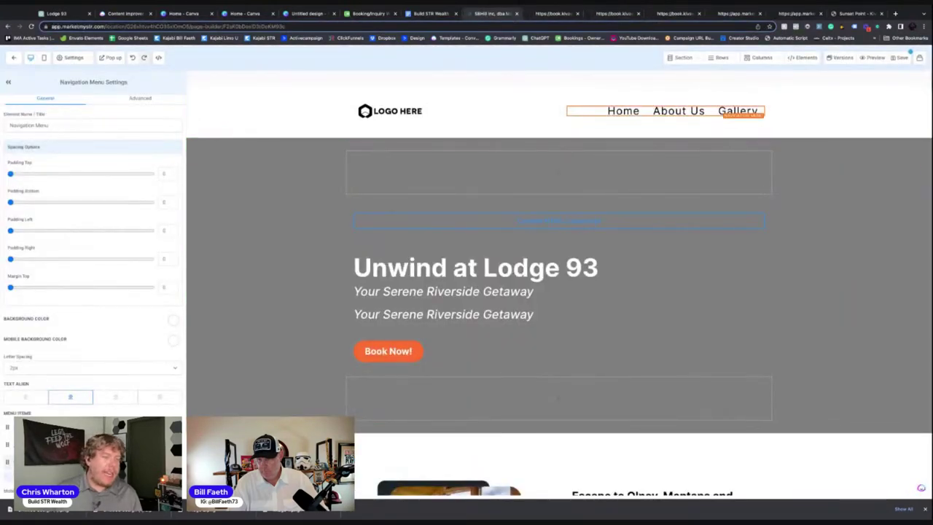
click(171, 462)
click(428, 285)
text(https://book.kiwivacationrentals.com/home-1732-8779)
click(525, 321)
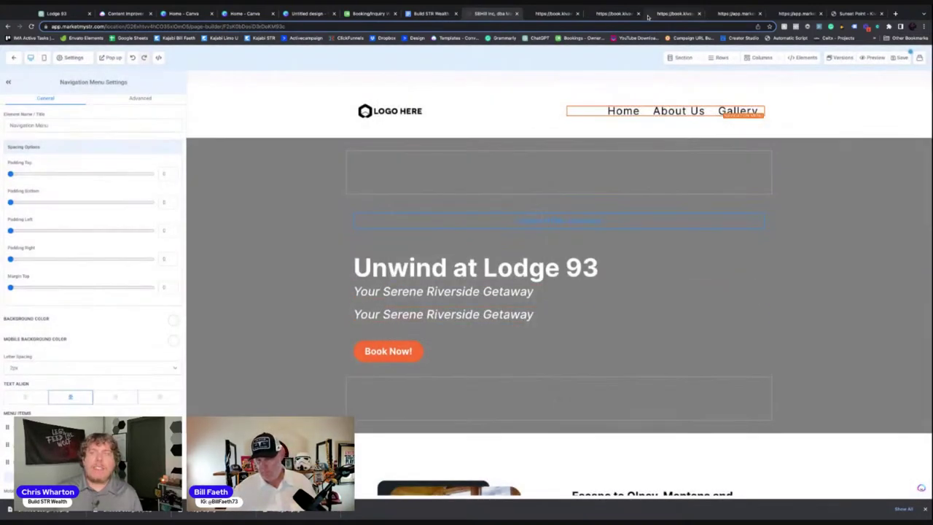
Link the About Us menu item to the live About Us page's copied URL
click(688, 16)
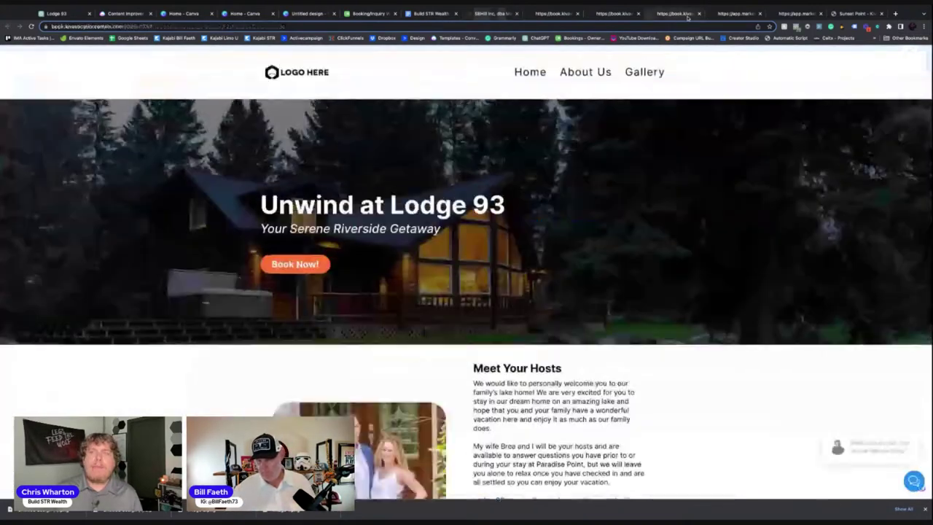
click(594, 27)
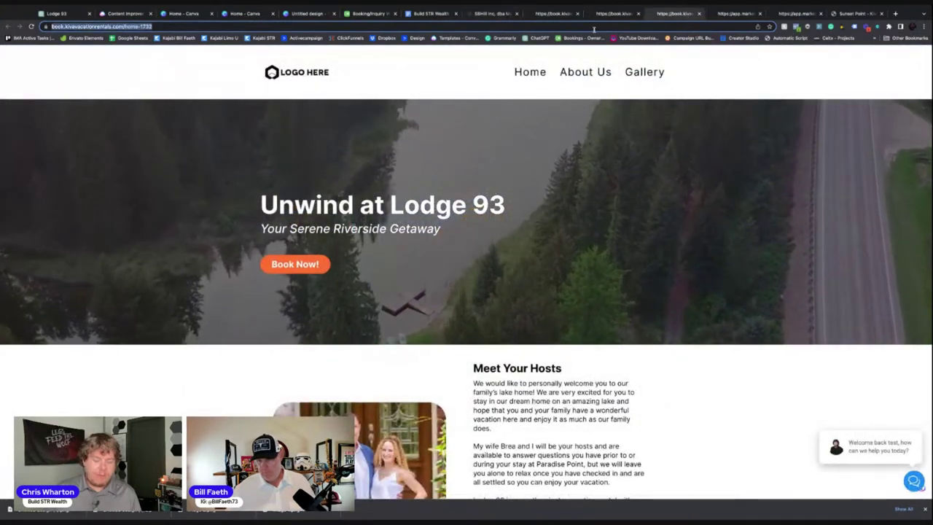
click(554, 14)
click(493, 15)
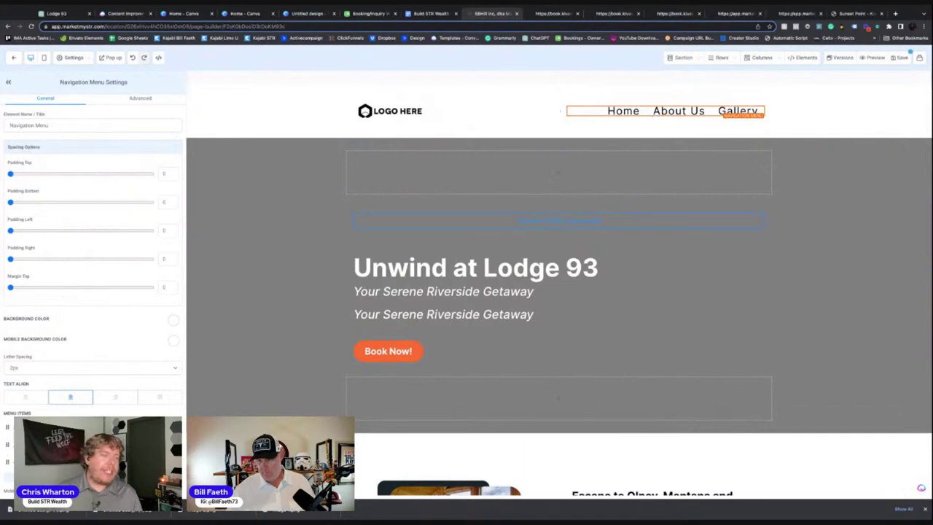
click(167, 444)
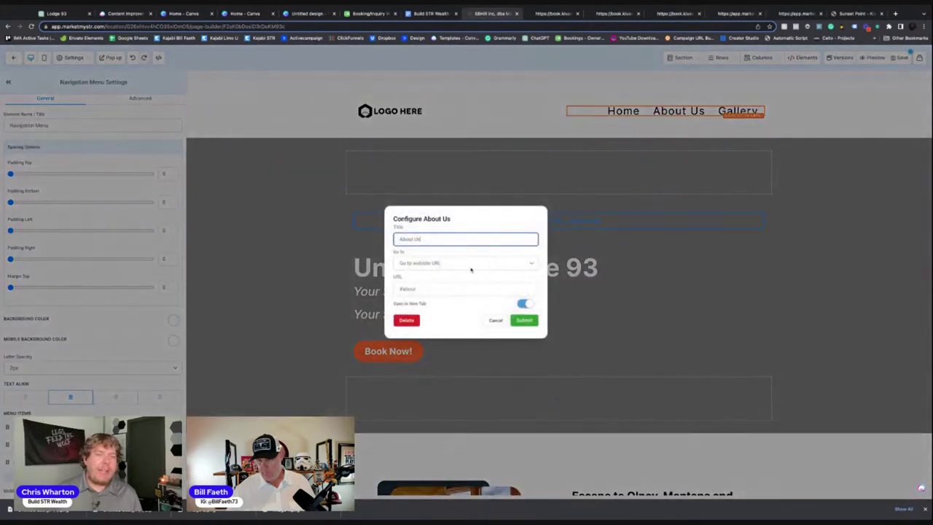
click(442, 289)
key(ctrl+a)
text(https://book.kliavacationrentals.com/home-1752)
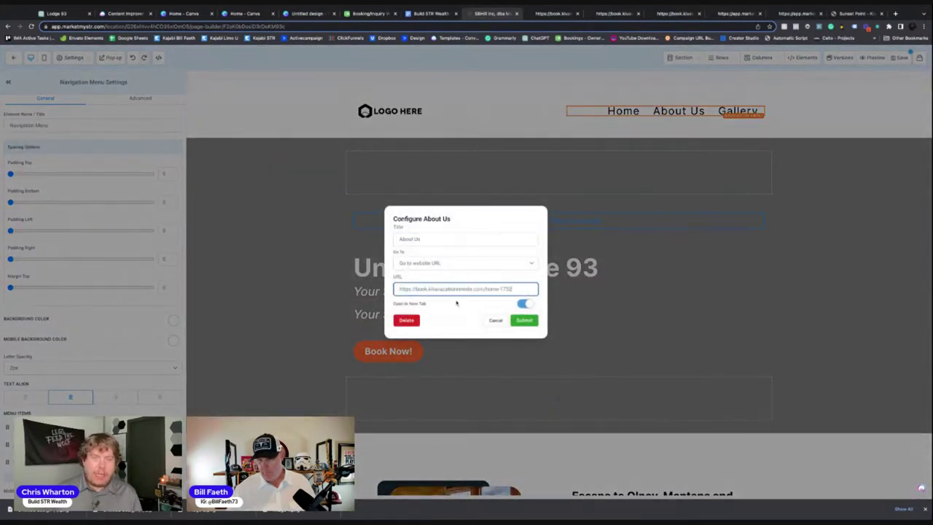
click(524, 320)
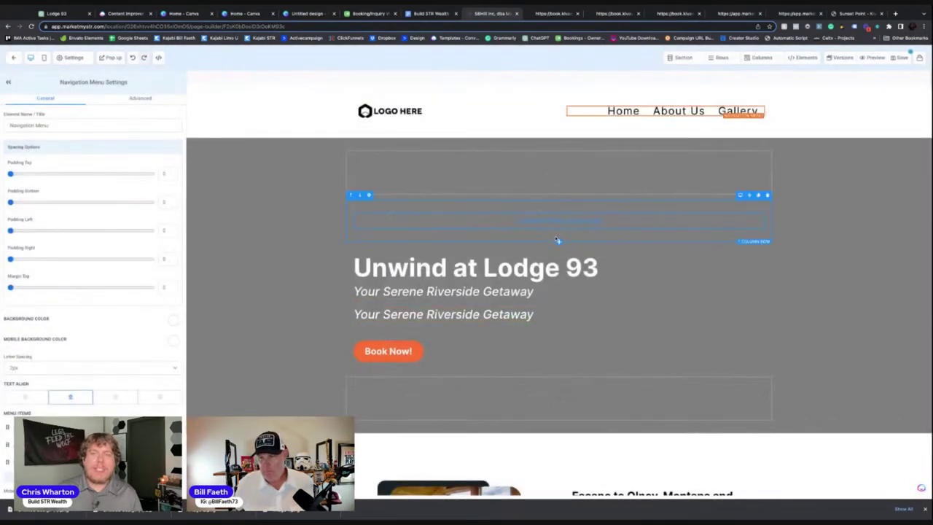
click(899, 64)
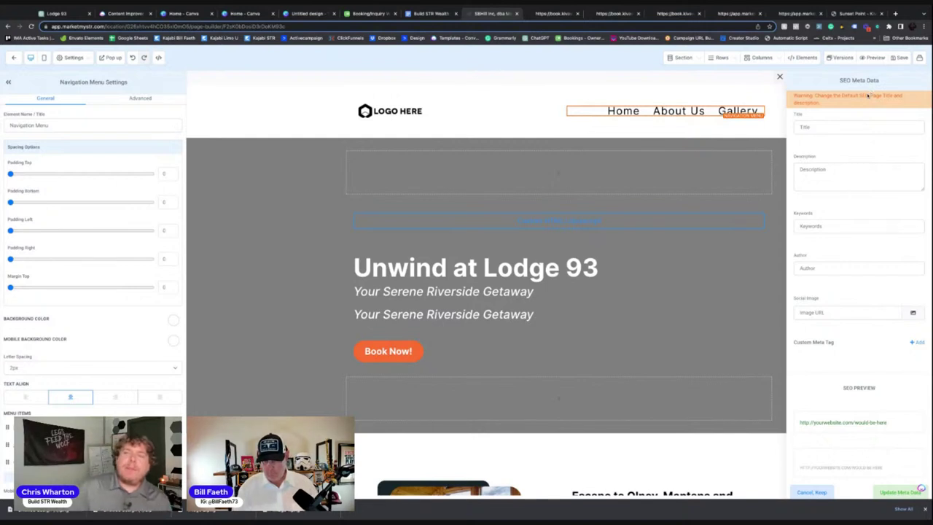
Enter 'Lodge 93' as the page's SEO title
click(825, 128)
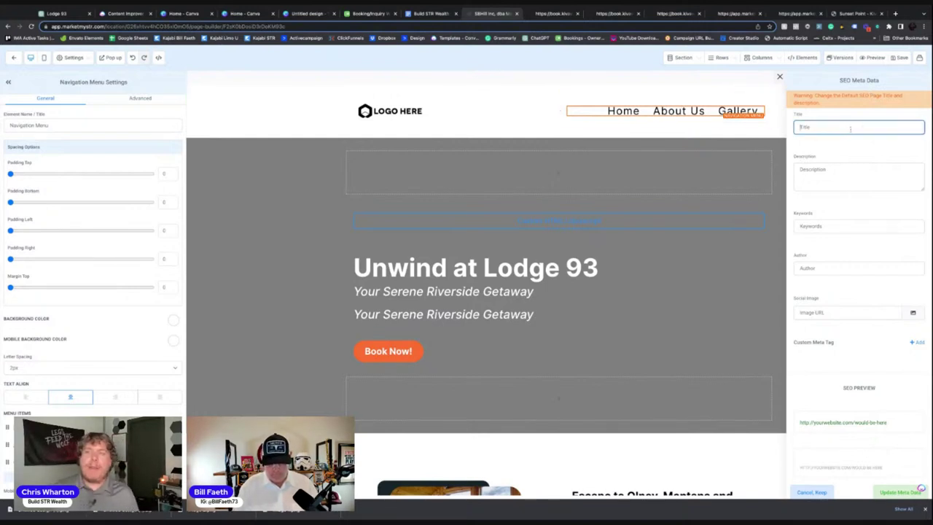
text(Lodge)
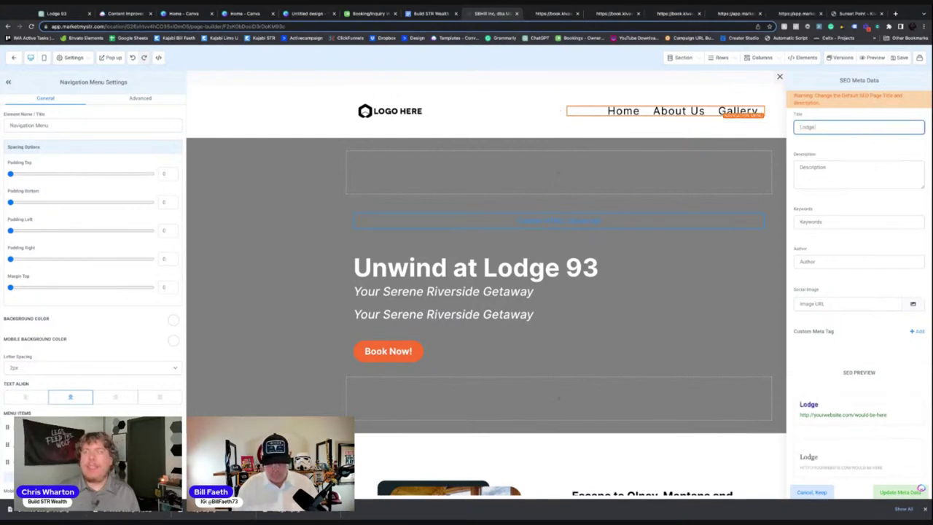
text( 93)
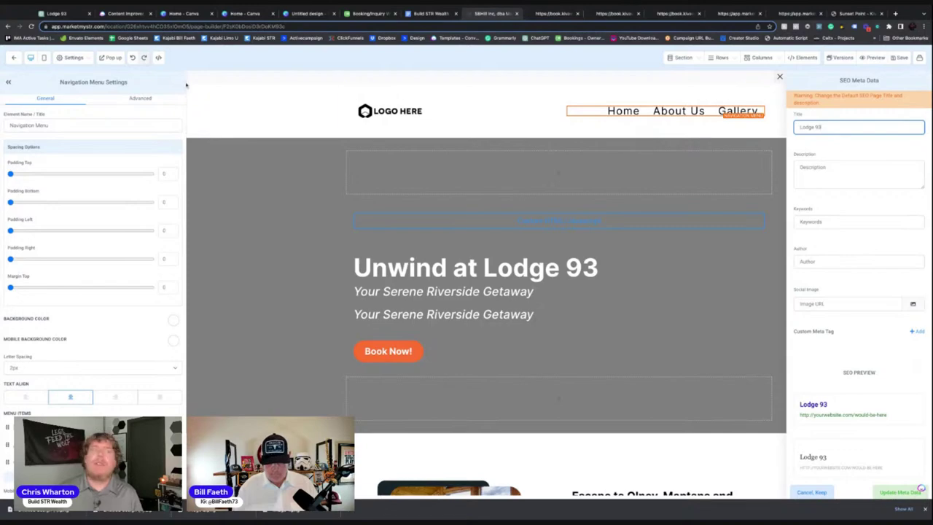
click(52, 13)
scroll(476, 297, up, 10)
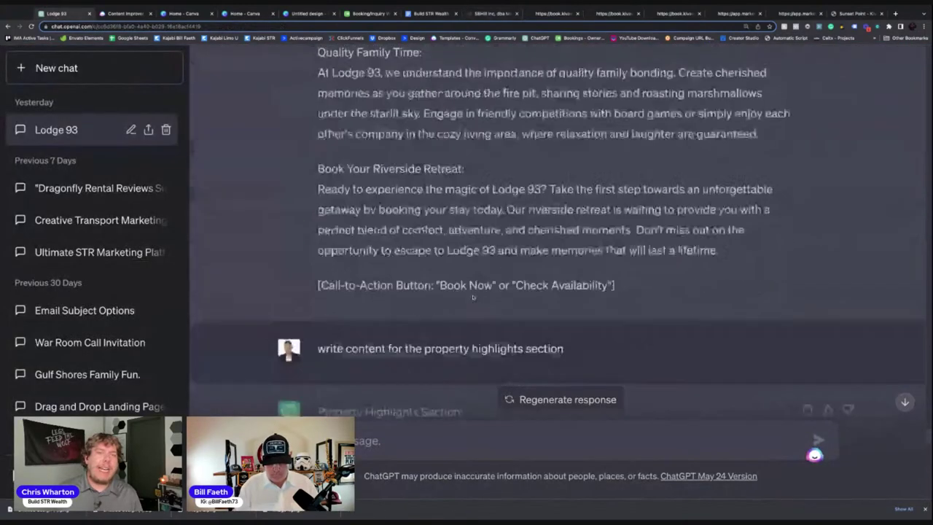
Copy the Lodge 93 Introduction paragraph from ChatGPT into the SEO Description field
scroll(475, 297, up, 13)
scroll(477, 295, down, 10)
scroll(478, 294, down, 15)
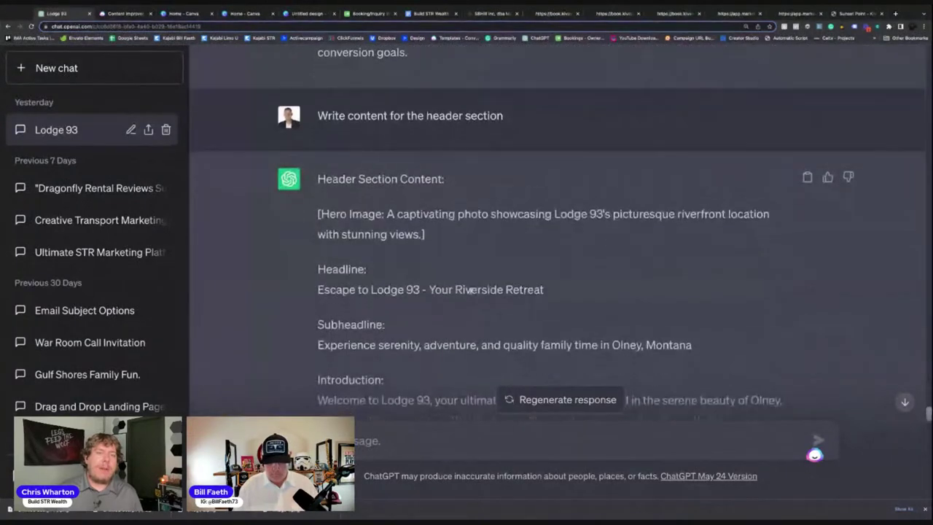
scroll(470, 291, down, 1)
triple_click(679, 321)
key(ctrl+c)
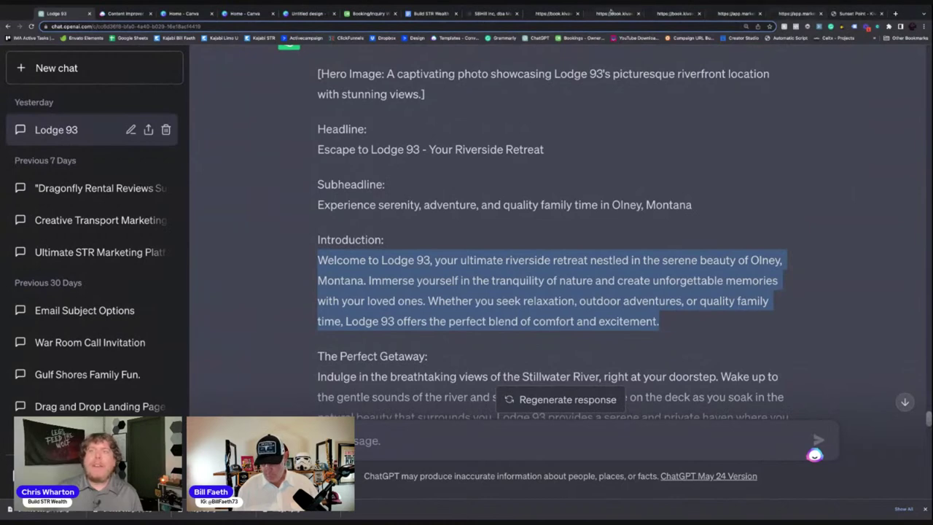
click(494, 13)
click(819, 180)
key(ctrl+v)
Set the aerial lodge-and-pond photo from the Lodge 93 folder as social image, then apply and save
scroll(912, 242, down, 1)
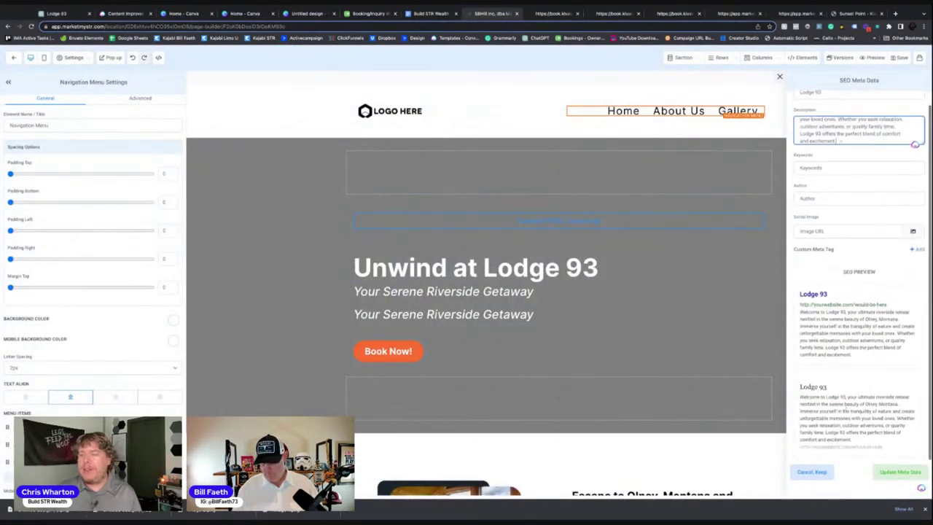
click(913, 232)
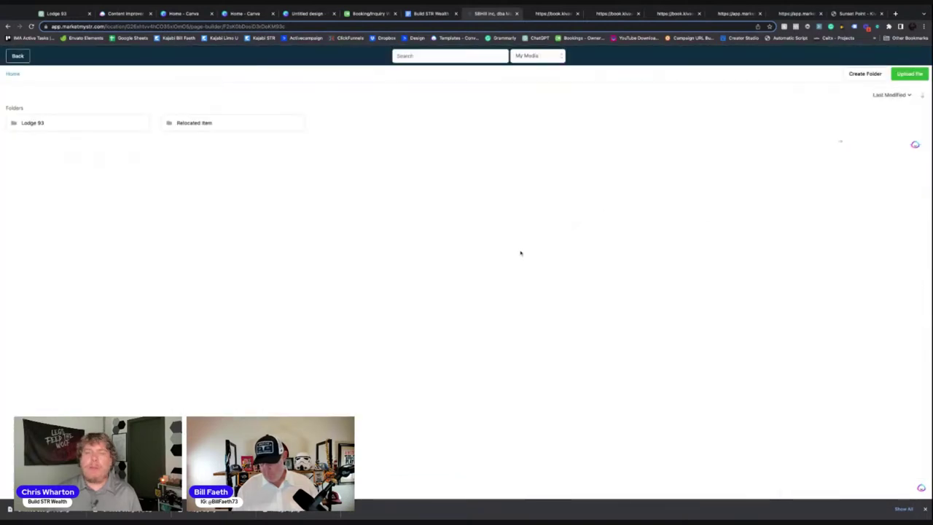
click(37, 121)
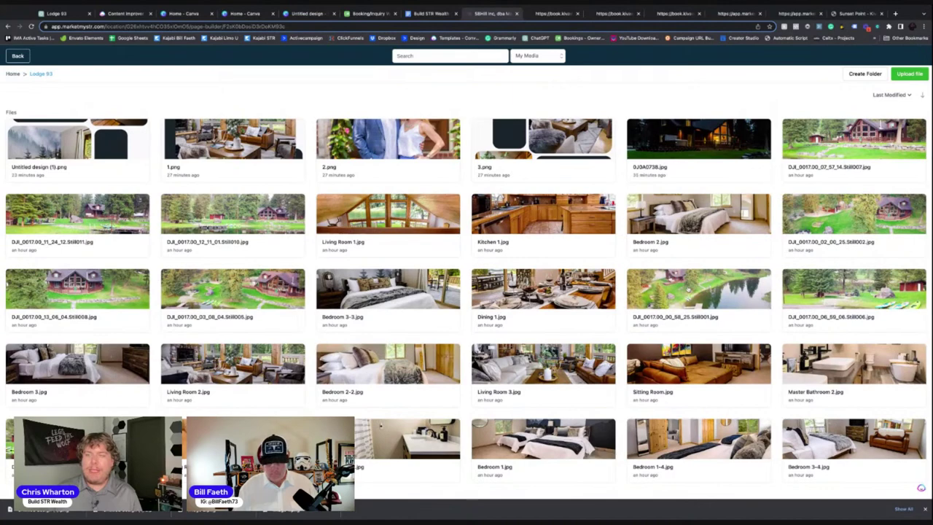
click(687, 290)
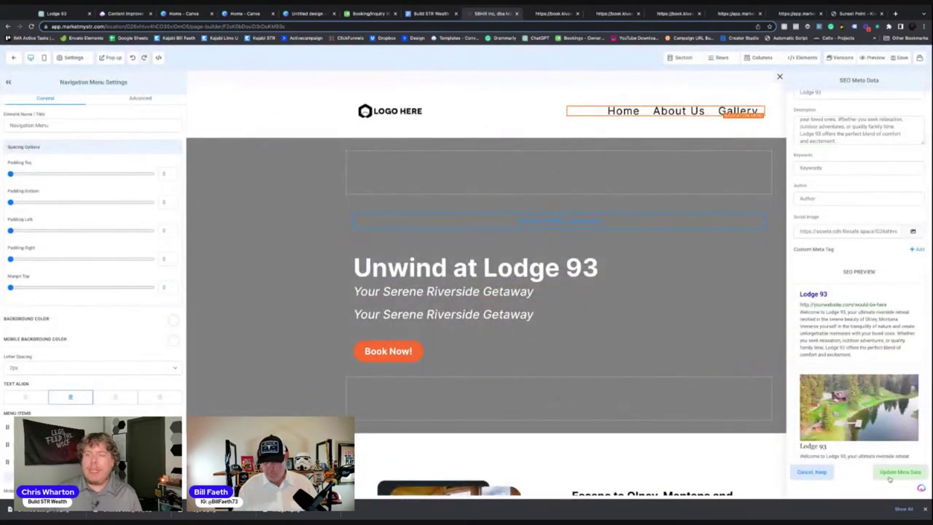
click(889, 477)
click(896, 60)
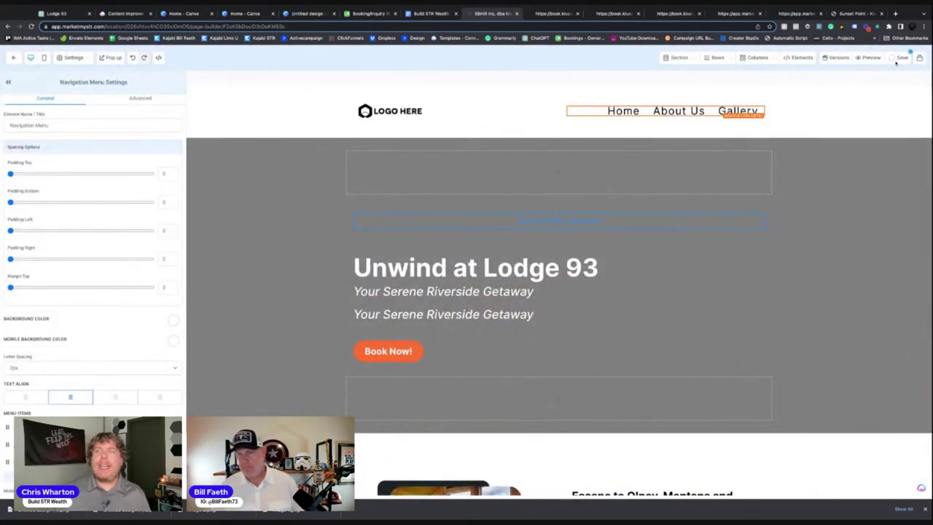
Confirm the funnel uses domain book.kivavacationrentals.com with path /lodge93, then open a new browser tab
click(15, 59)
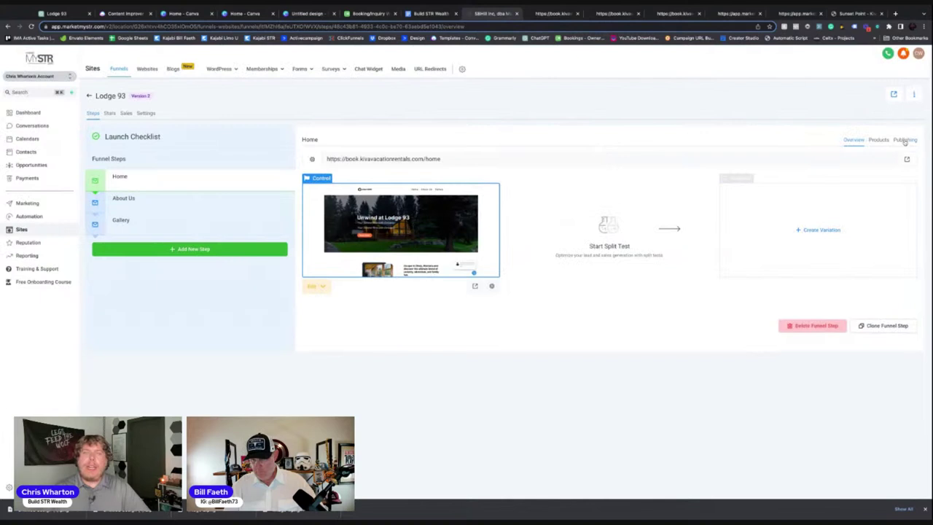
click(904, 140)
click(154, 114)
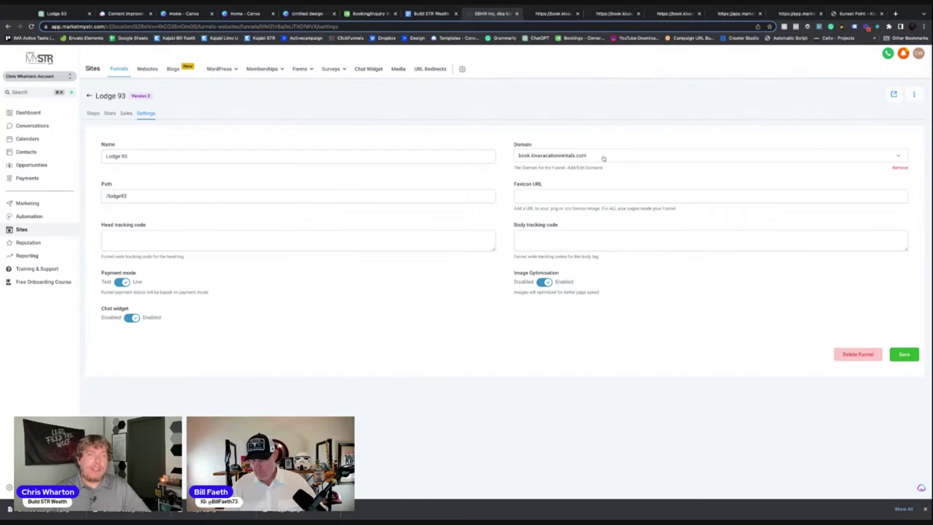
key(ctrl+t)
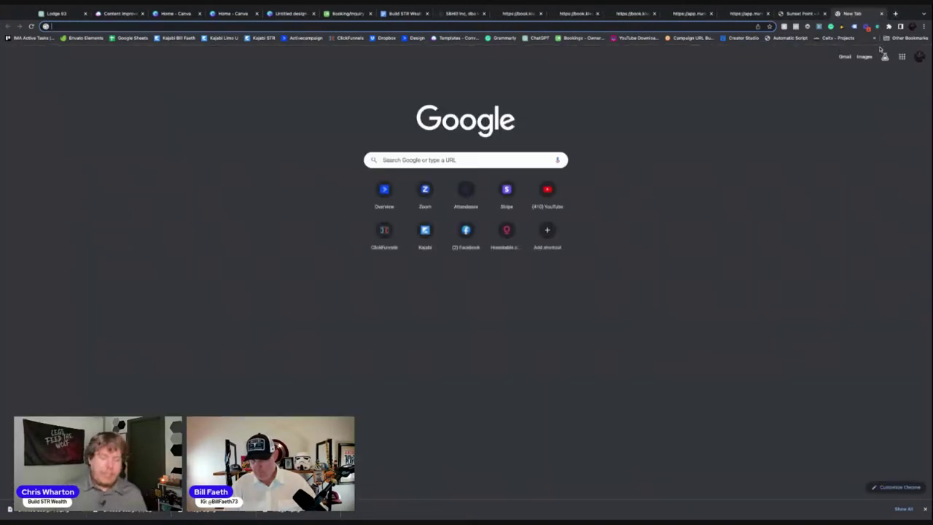
Load the published page at book.kivavacationrentals.com/lodge93 in the new tab
text(book.)
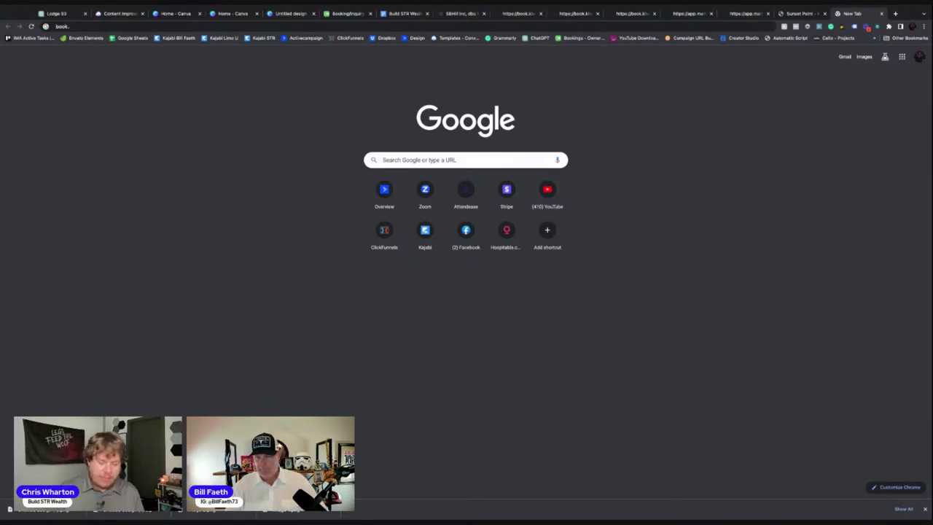
text(livivavacationrentals.com/)
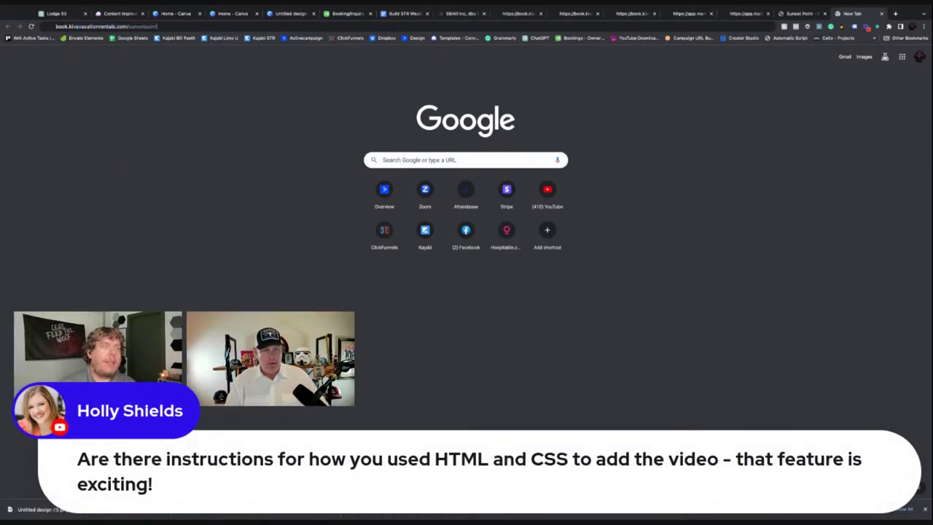
text(a)
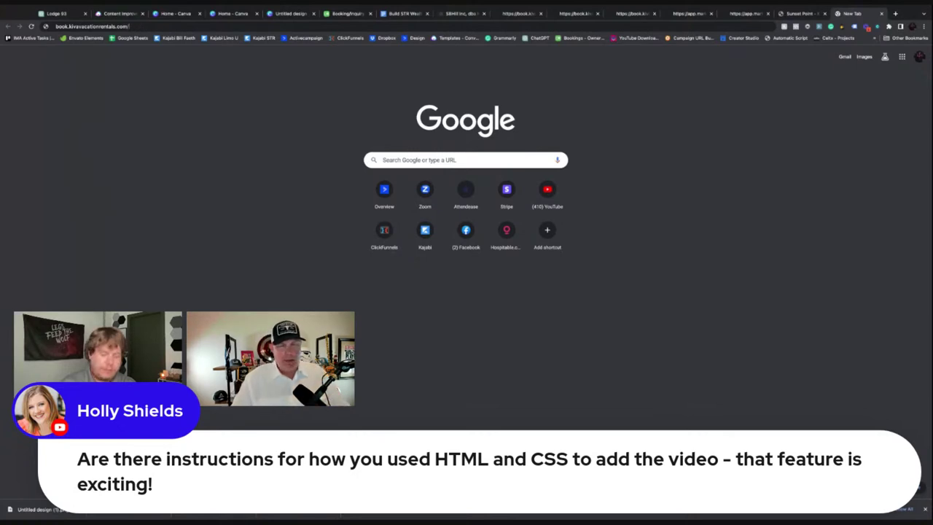
key(Return)
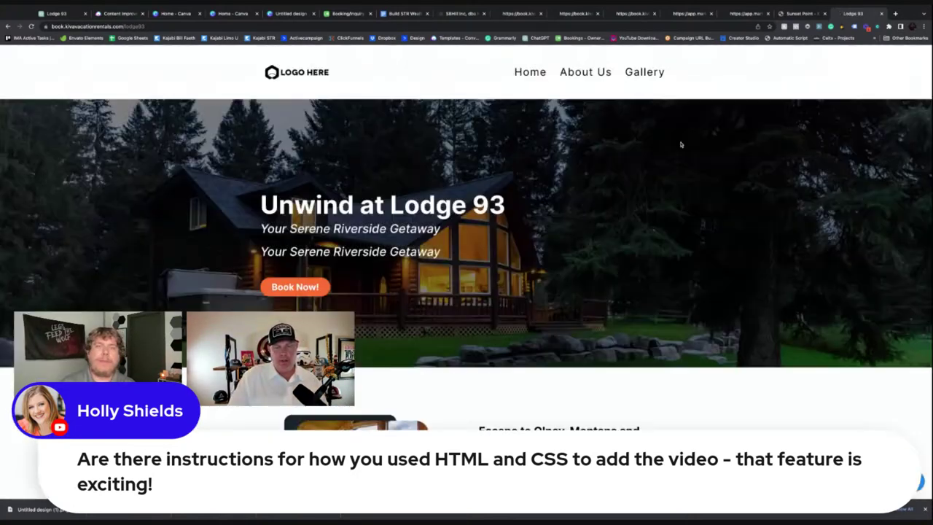
Test the About Us navigation link on the live Lodge 93 page
scroll(595, 259, down, 2)
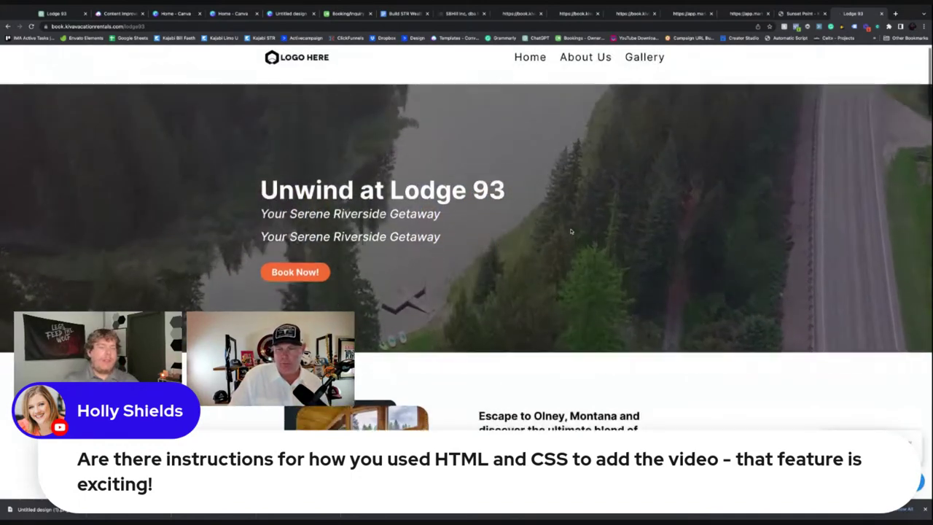
scroll(570, 229, up, 2)
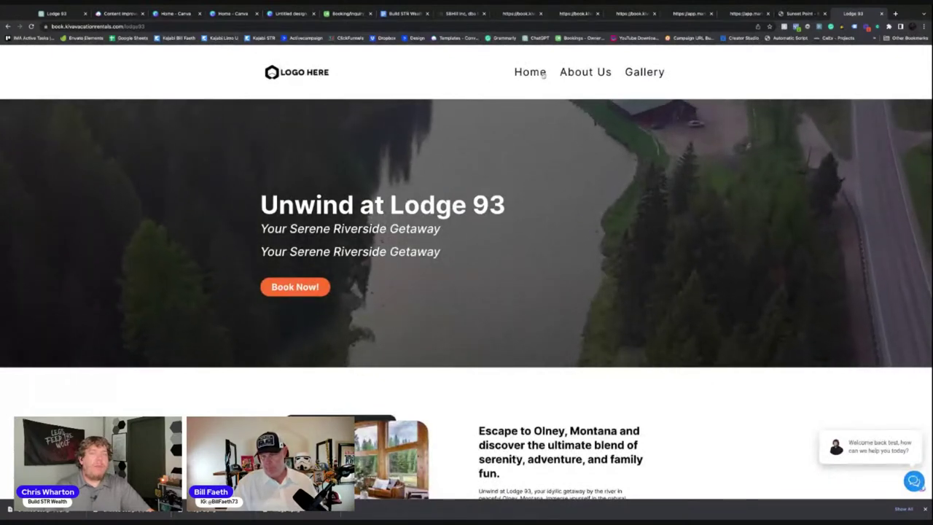
click(601, 73)
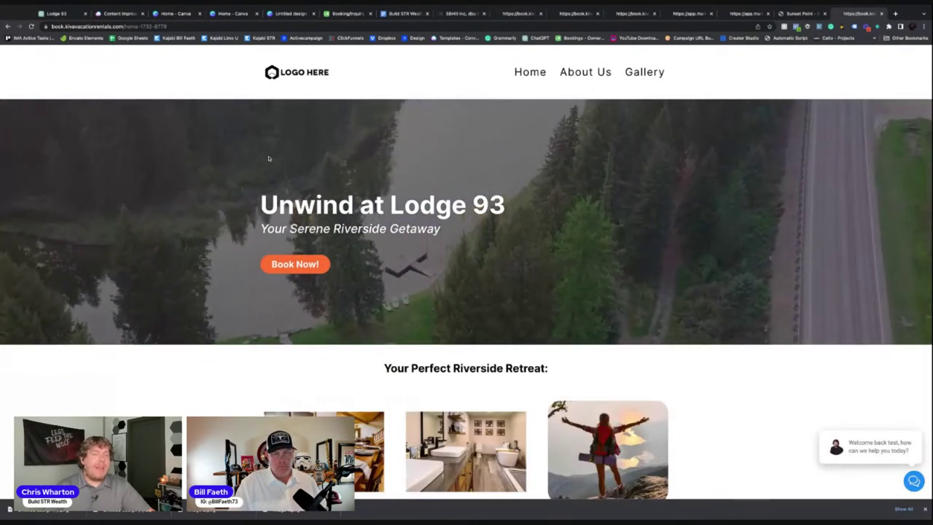
Scroll through every section down to the 'Ready to experience the magic of Lodge 93?' booking form
scroll(349, 269, down, 1)
scroll(349, 270, down, 3)
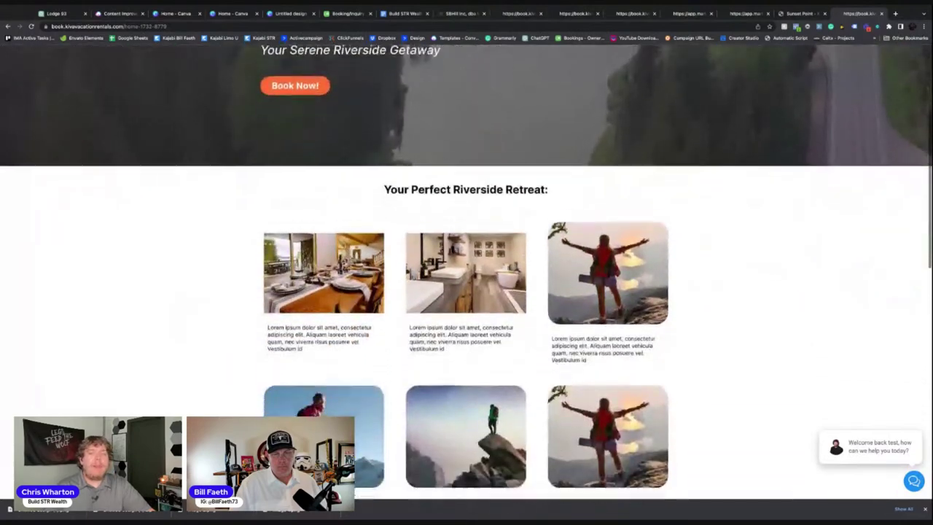
scroll(350, 270, up, 4)
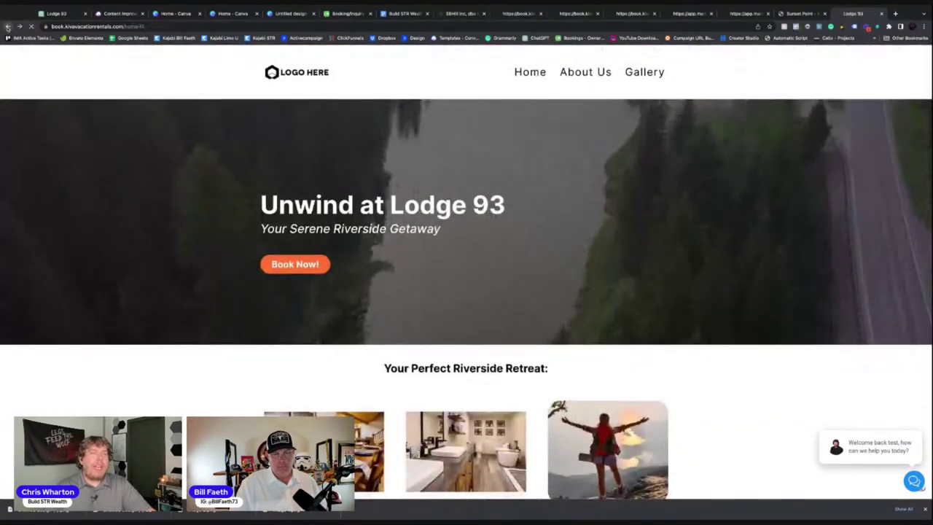
scroll(428, 323, down, 3)
scroll(428, 324, down, 6)
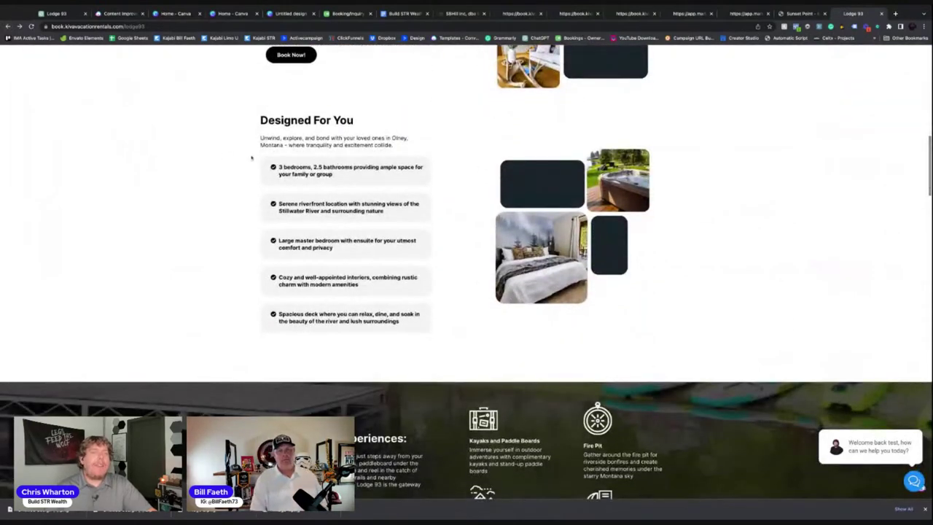
scroll(340, 311, down, 4)
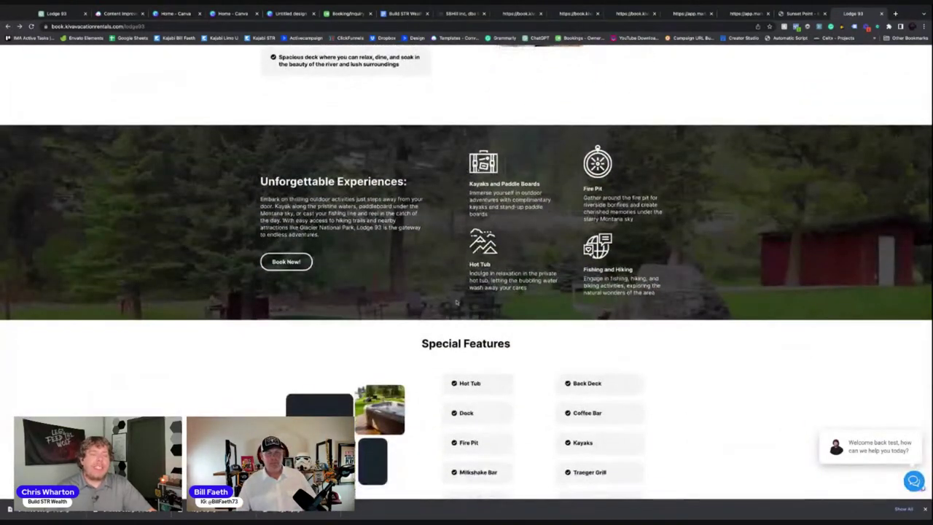
scroll(454, 300, up, 1)
scroll(454, 300, down, 3)
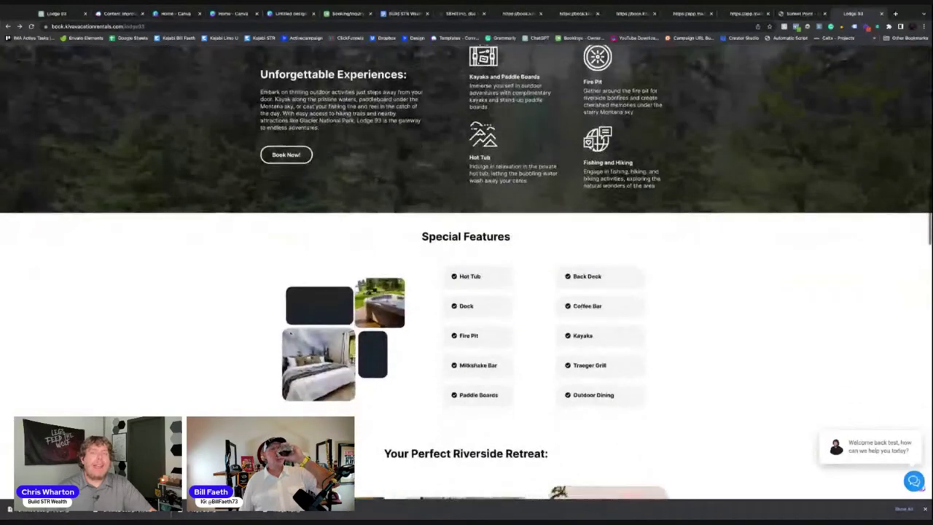
scroll(327, 318, down, 3)
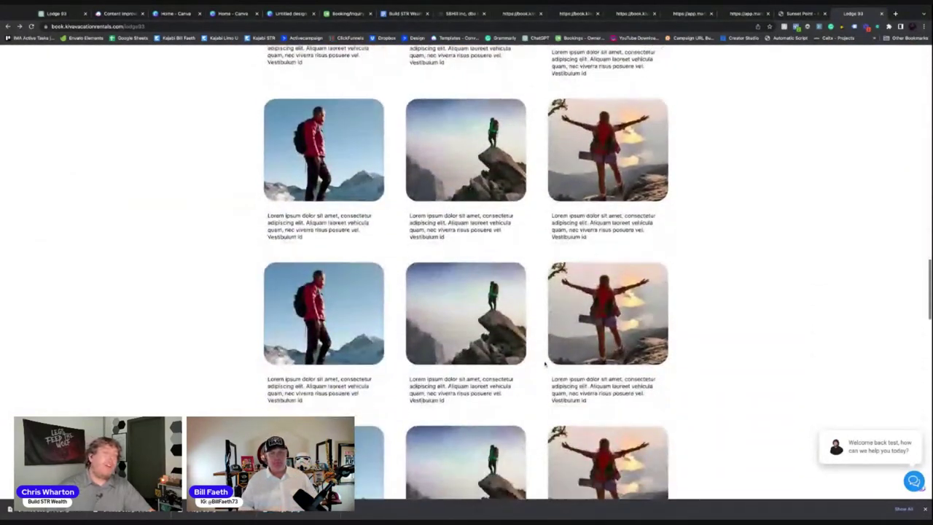
scroll(545, 365, down, 4)
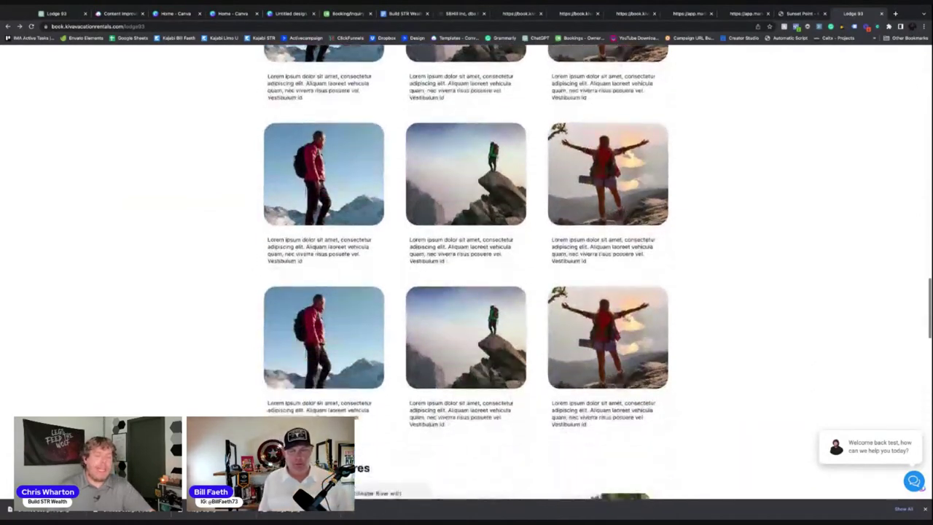
scroll(616, 385, down, 5)
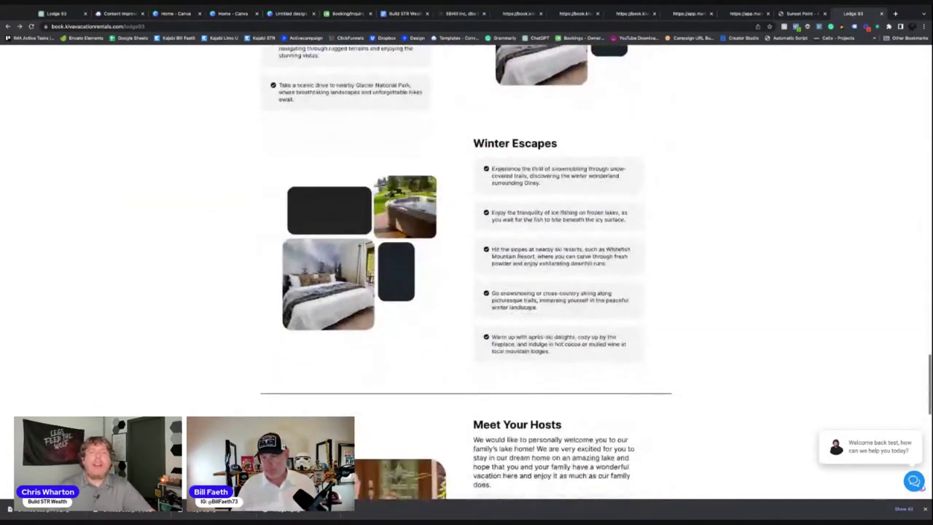
scroll(616, 384, down, 5)
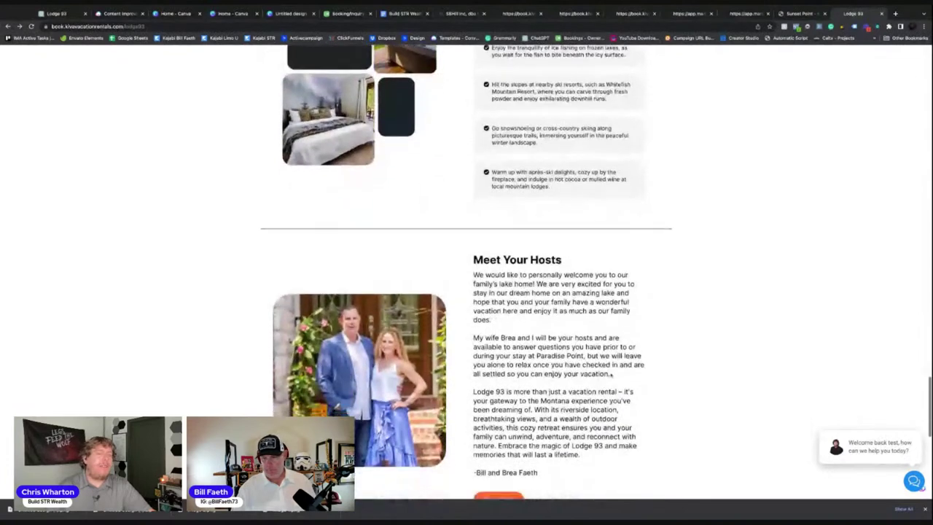
scroll(466, 277, down, 3)
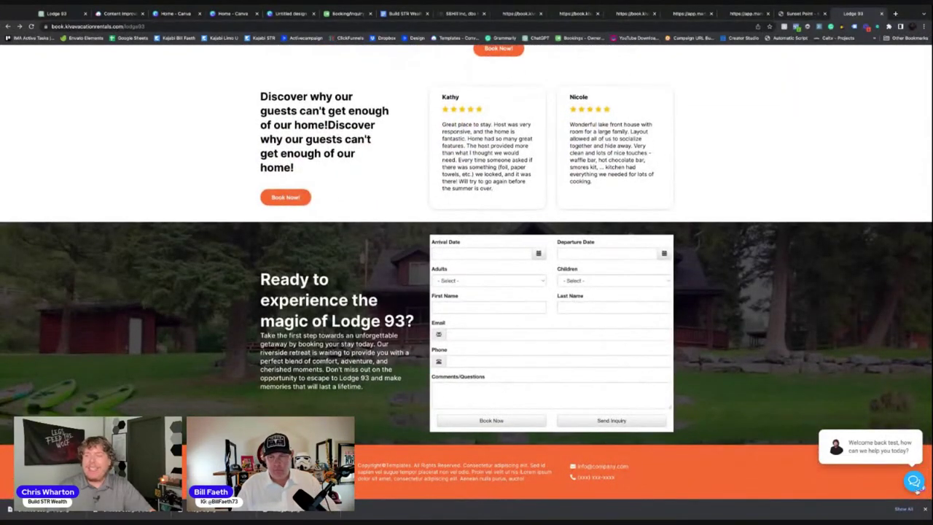
click(869, 447)
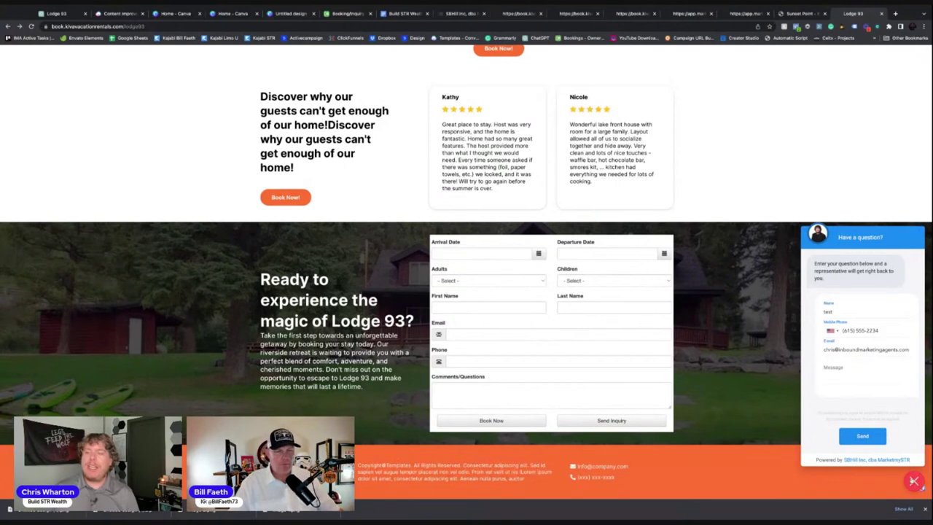
click(915, 484)
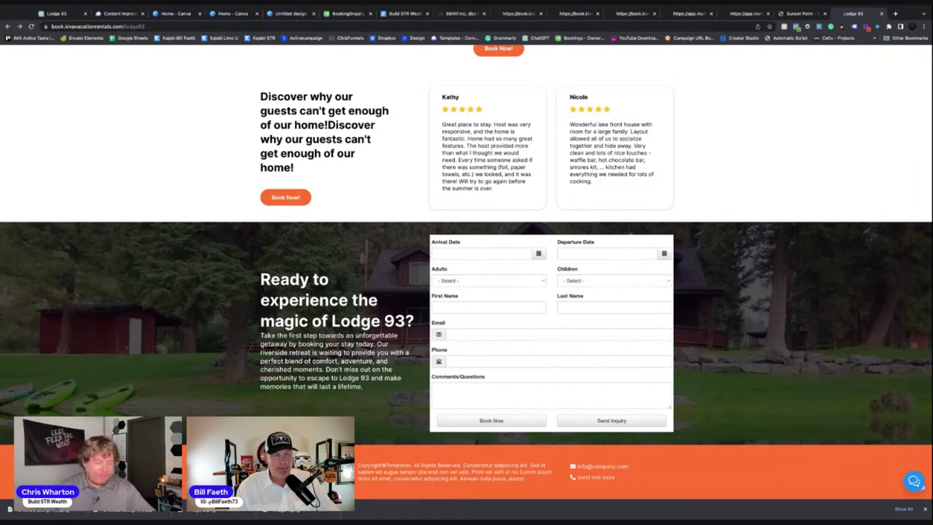
scroll(721, 339, up, 20)
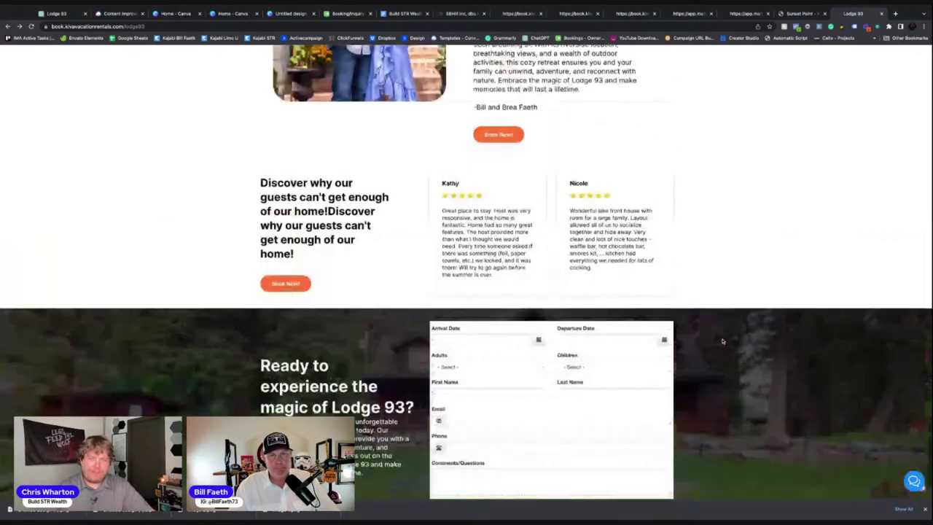
scroll(722, 336, up, 20)
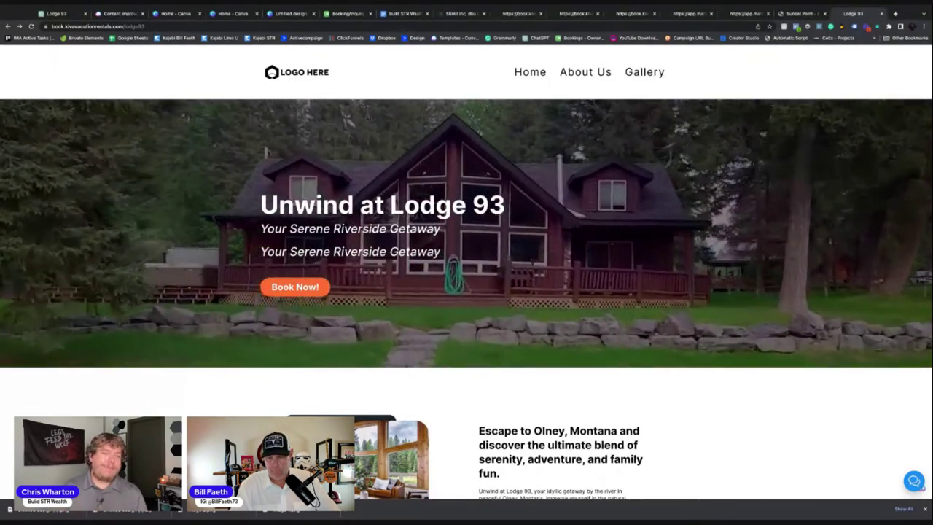
scroll(634, 354, down, 1)
scroll(634, 354, down, 15)
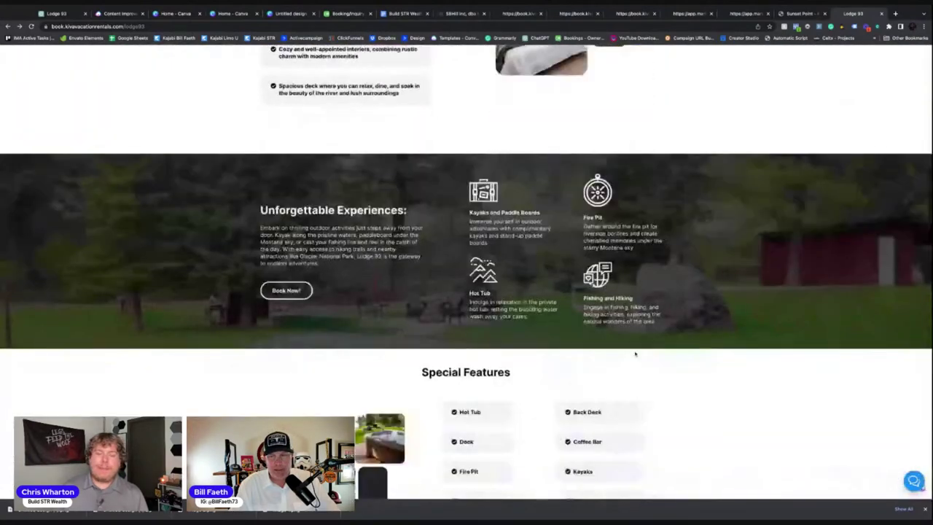
scroll(634, 354, down, 5)
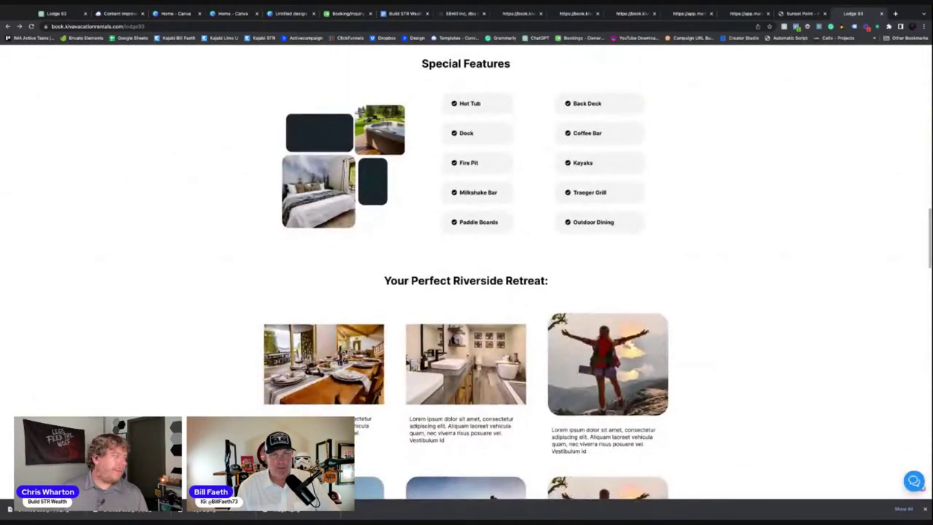